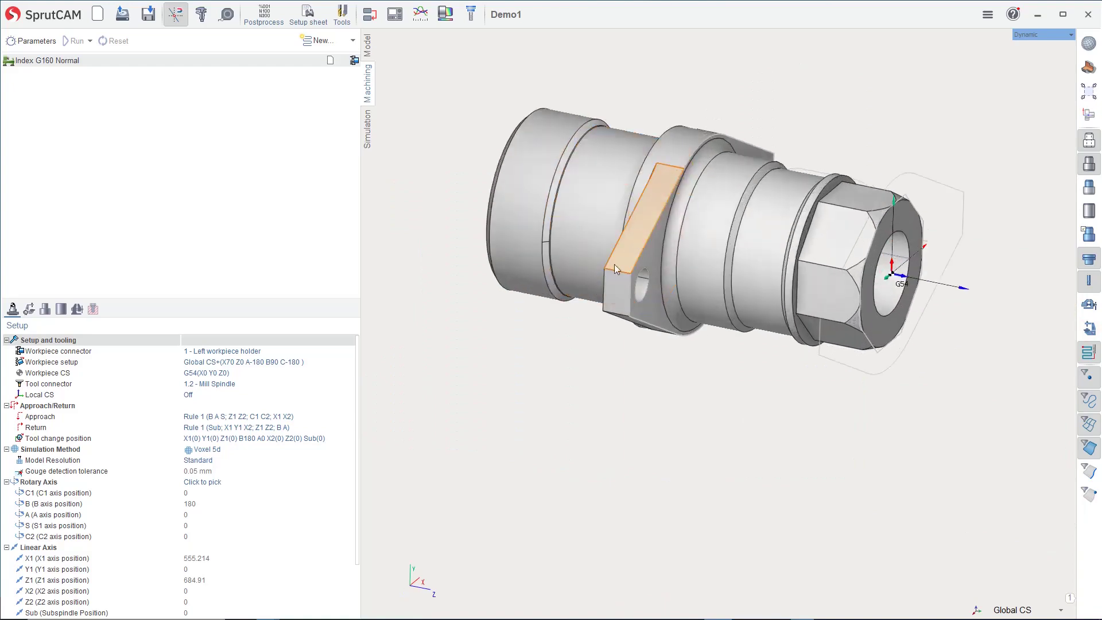
Show the Index G160 machine around the clamped part and bring the chuck and turret into view.
middle_click_drag(678, 282, 722, 339)
left_click(1082, 325)
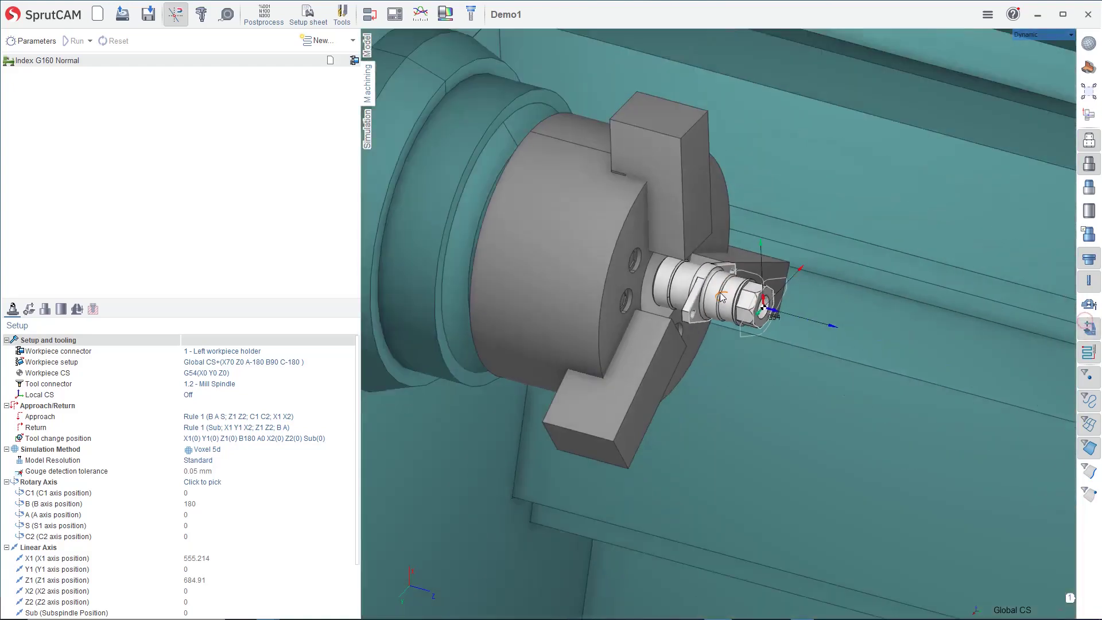
scroll(618, 243, "up", 4)
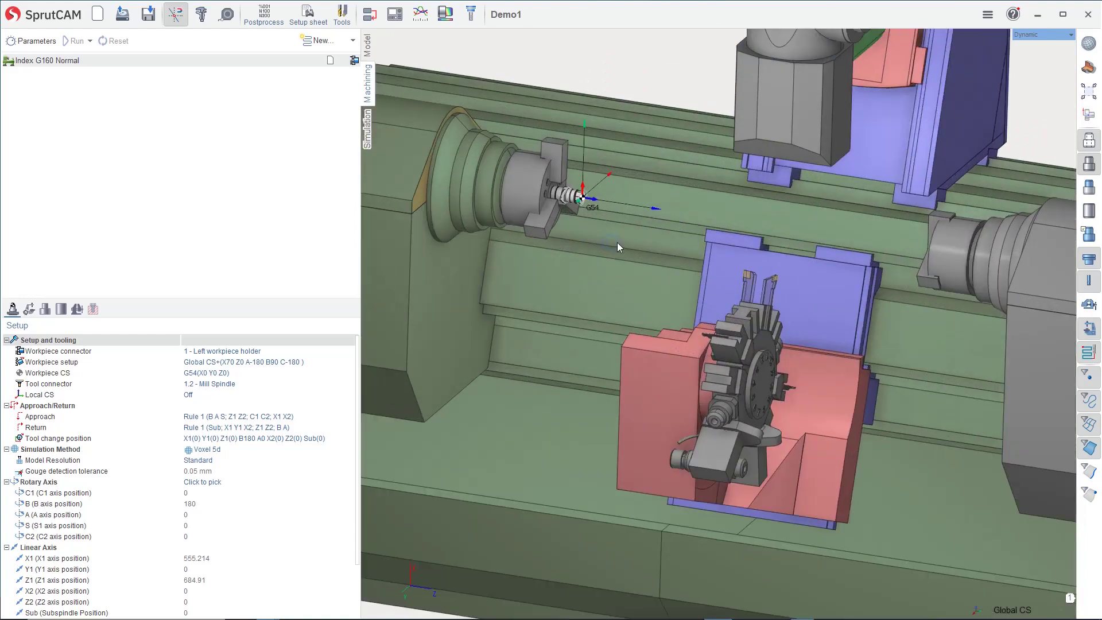
scroll(615, 240, "down", 1)
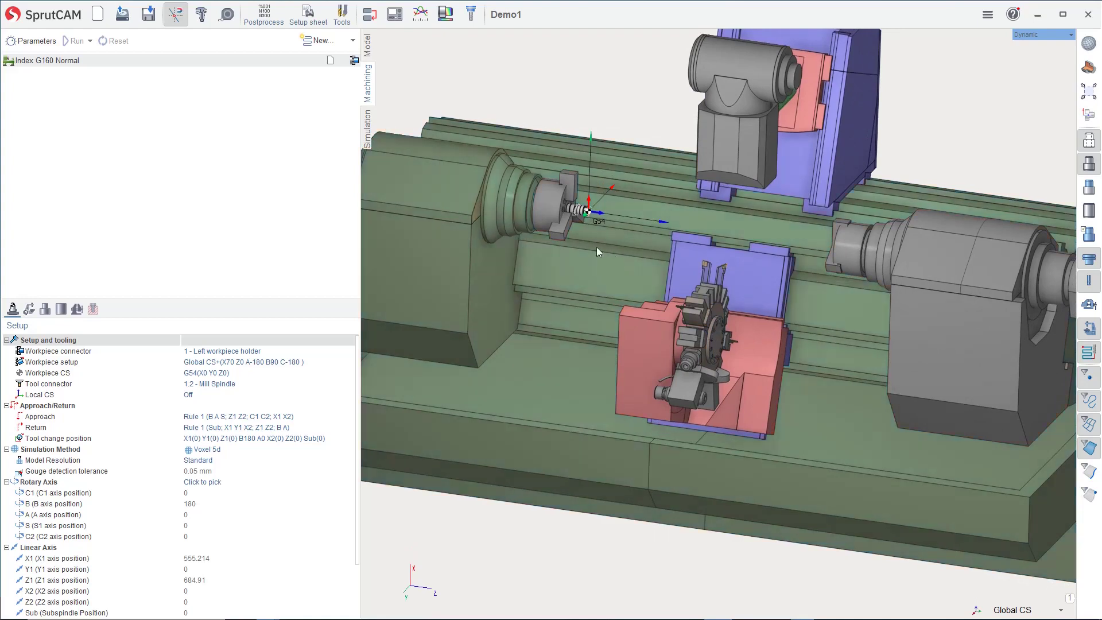
scroll(597, 251, "up", 3)
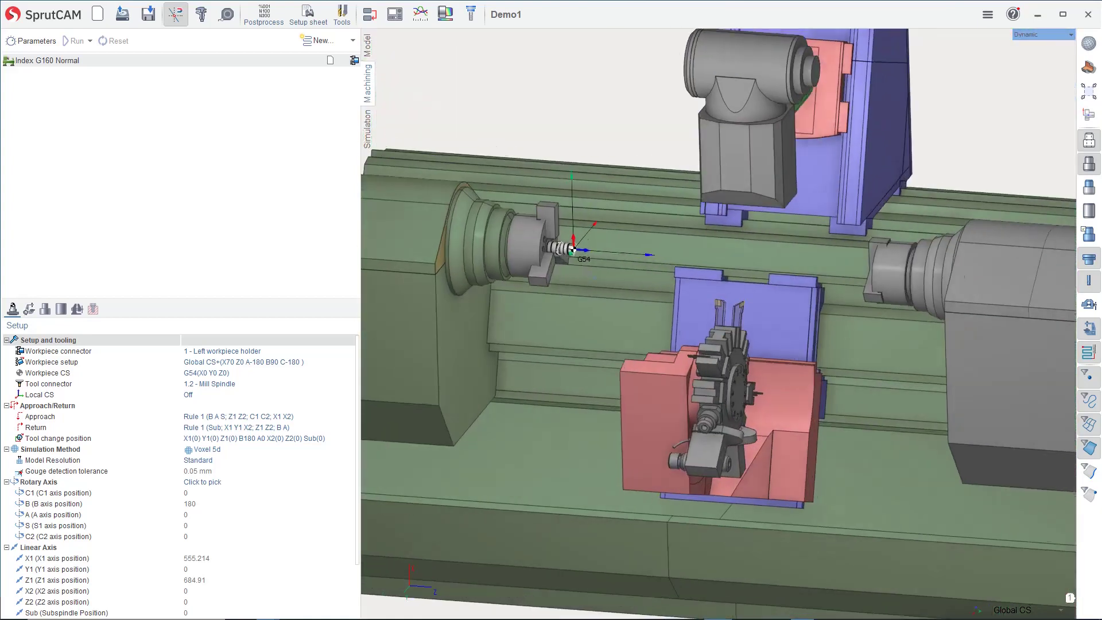
Add a Lathe facing operation for the part and calculate its toolpath.
left_click(353, 41)
mouse_move(349, 74)
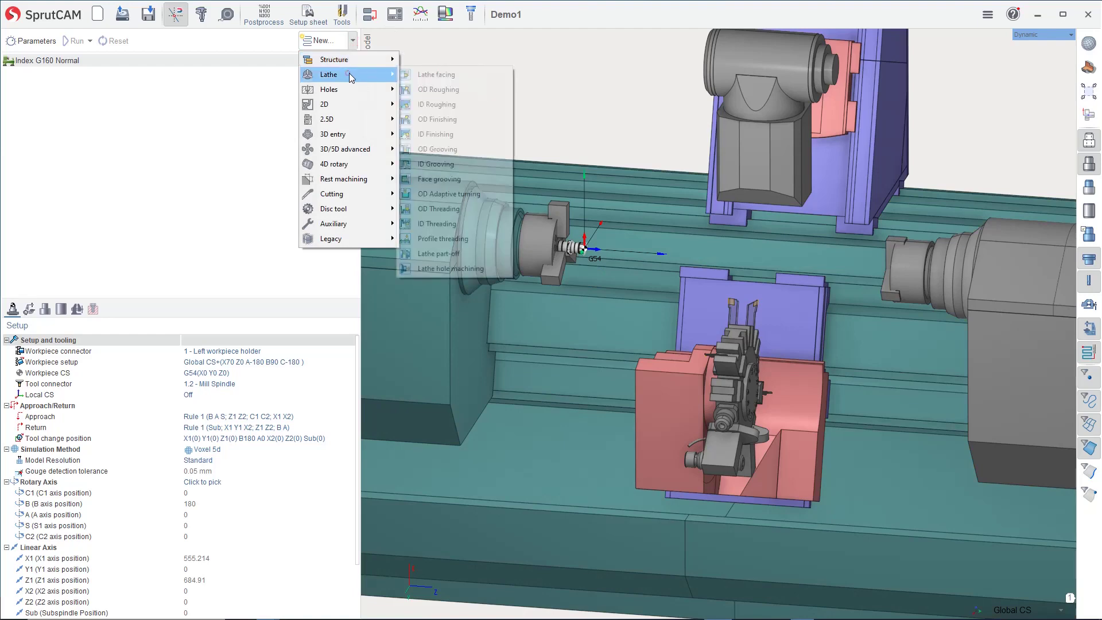
left_click(435, 76)
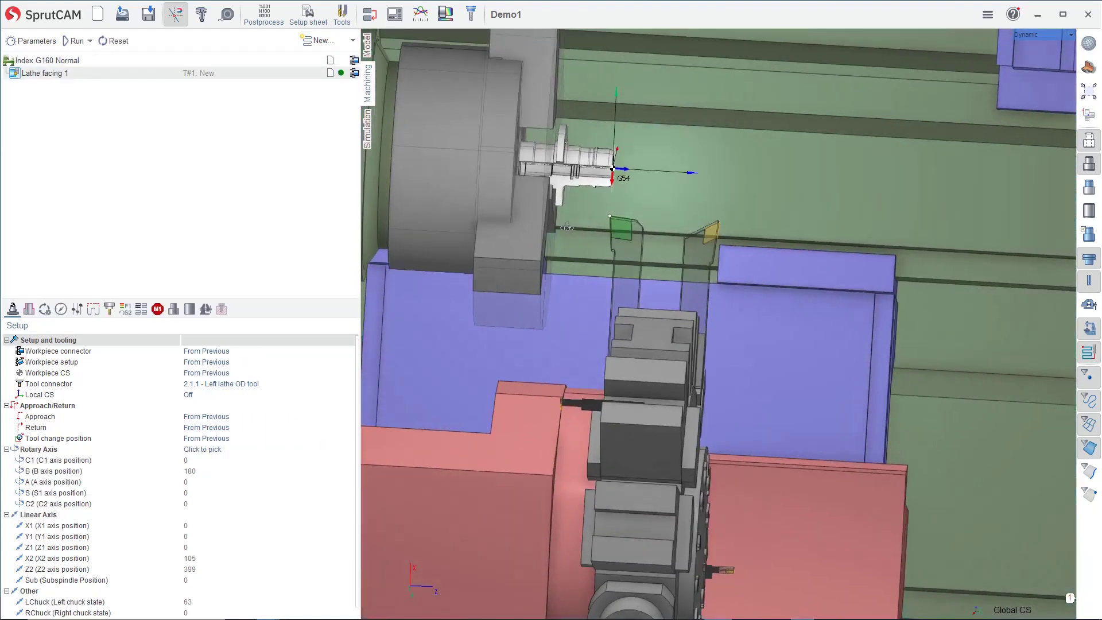
left_click(77, 41)
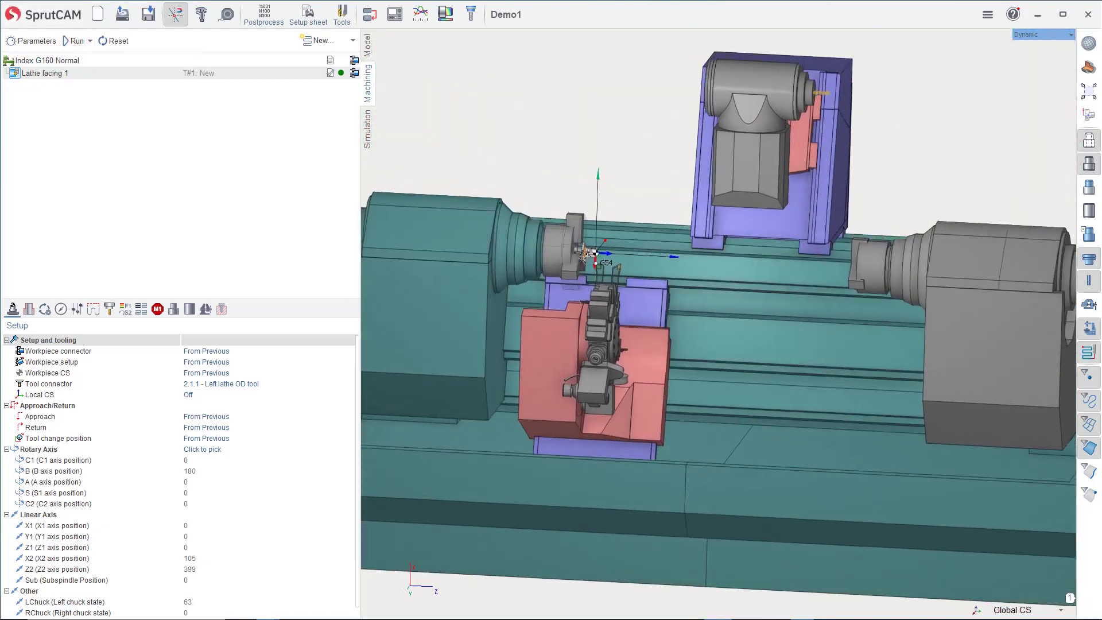
Add a Lathe hole machining operation after the facing operation.
left_click(351, 42)
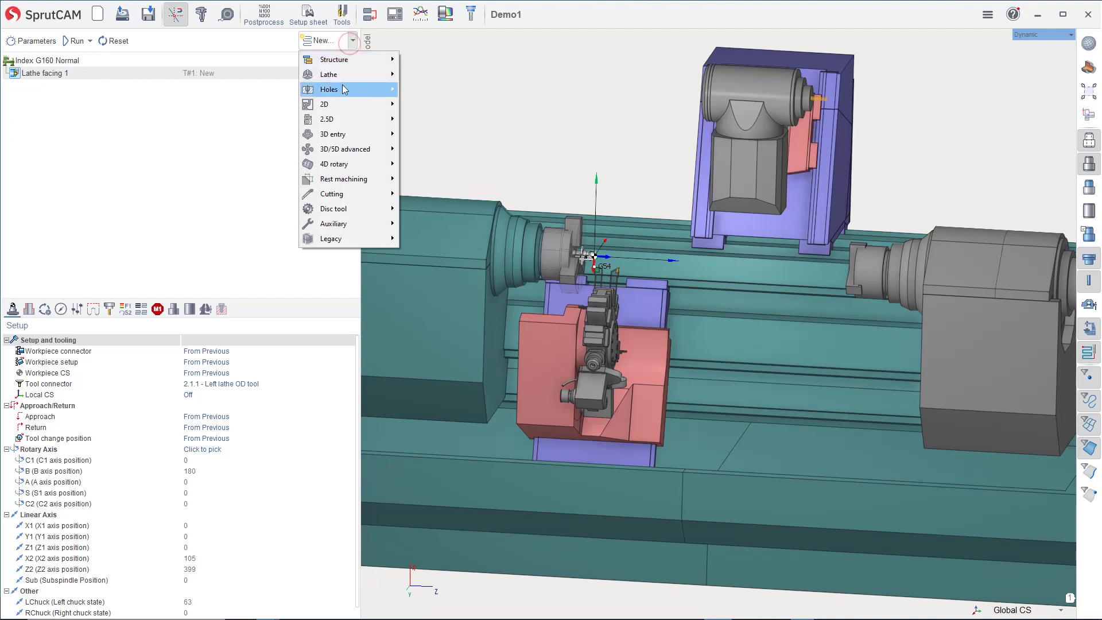
left_click(343, 86)
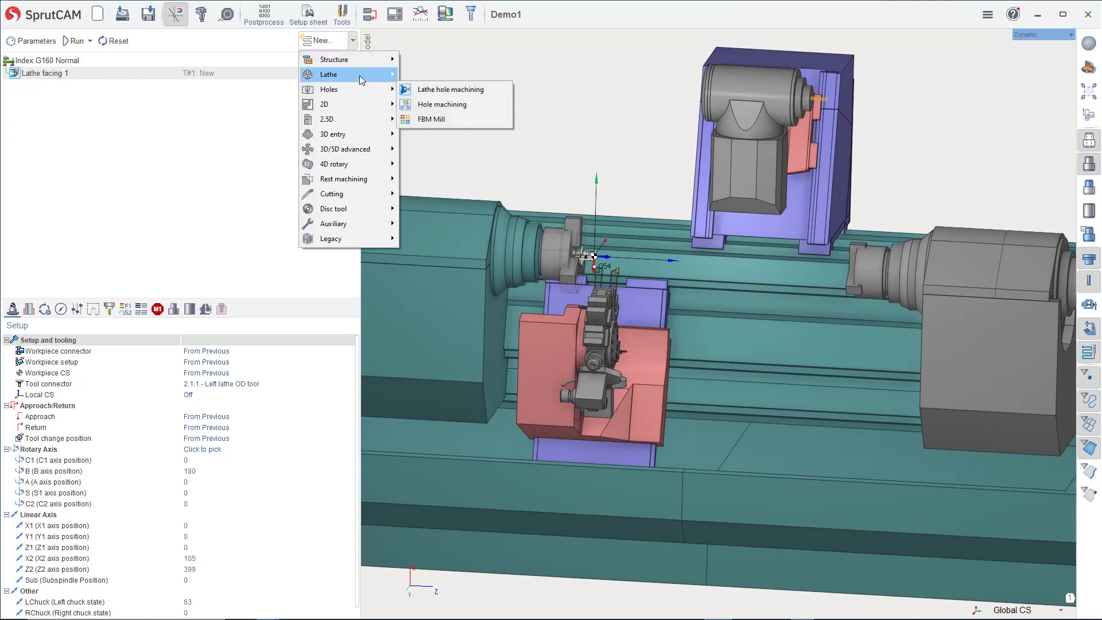
left_click(465, 269)
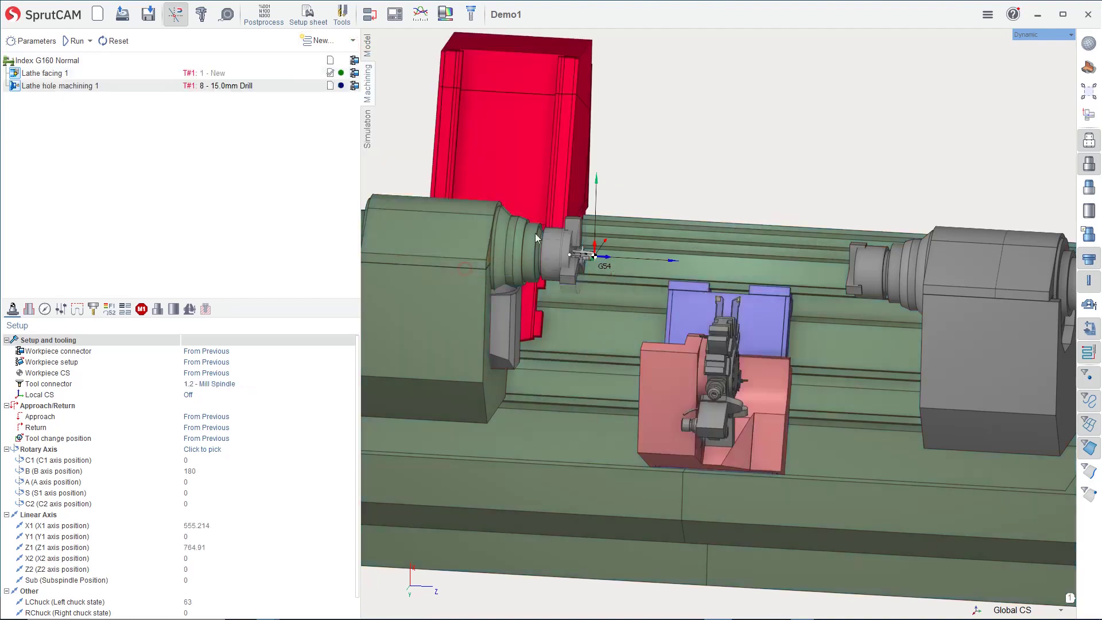
Set the hole machining operation's B axis position to 0 so the drill points at the part's front face.
left_click(211, 470)
type("260")
key("Return")
type("360")
key("Return")
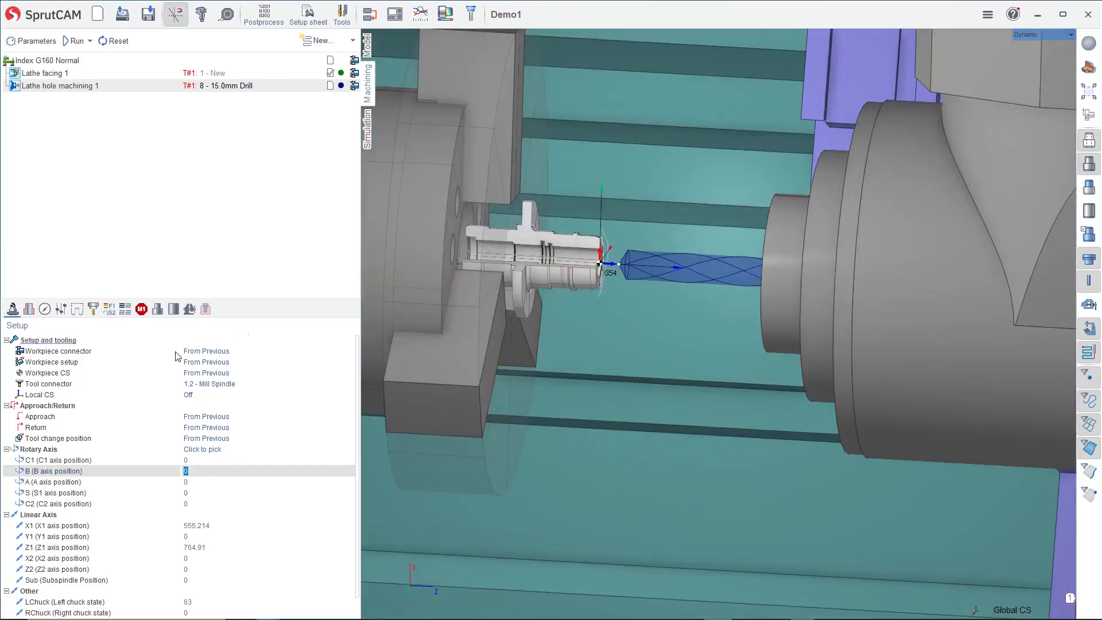
Change the Zmin definition of the assigned hole in its properties and calculate the drilling toolpath.
left_click(28, 309)
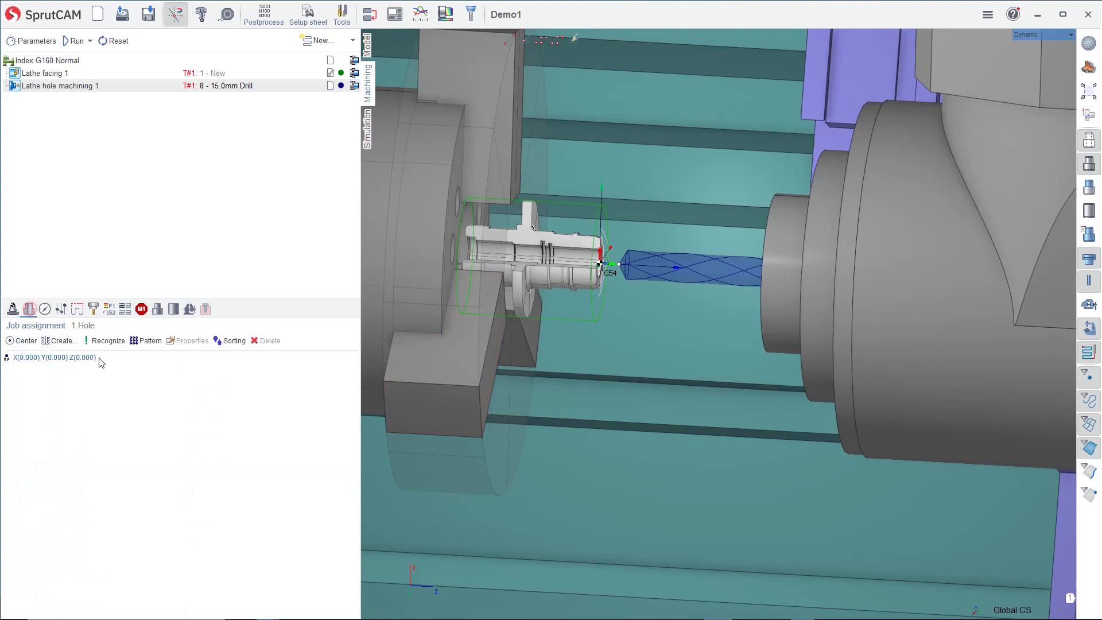
left_click(62, 358)
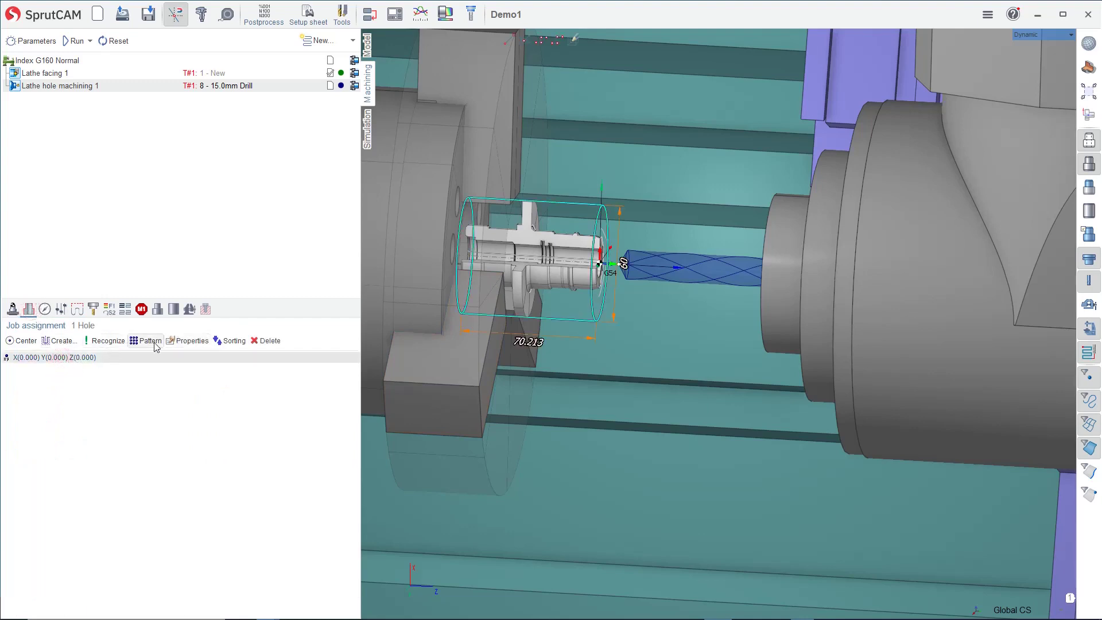
left_click(191, 341)
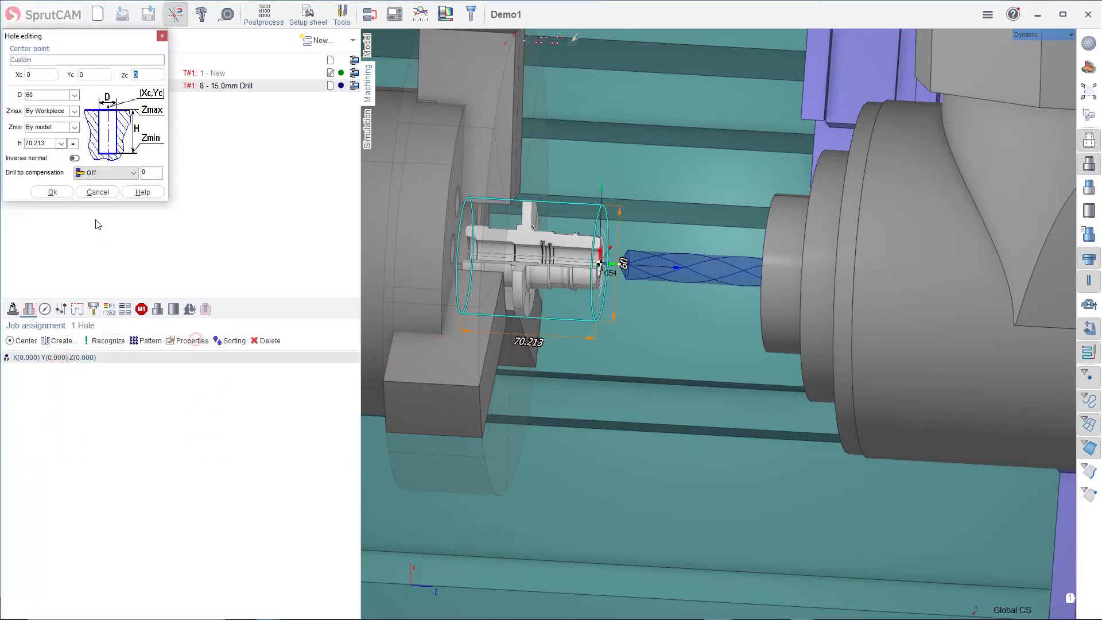
left_click(74, 128)
left_click(36, 149)
left_click(52, 193)
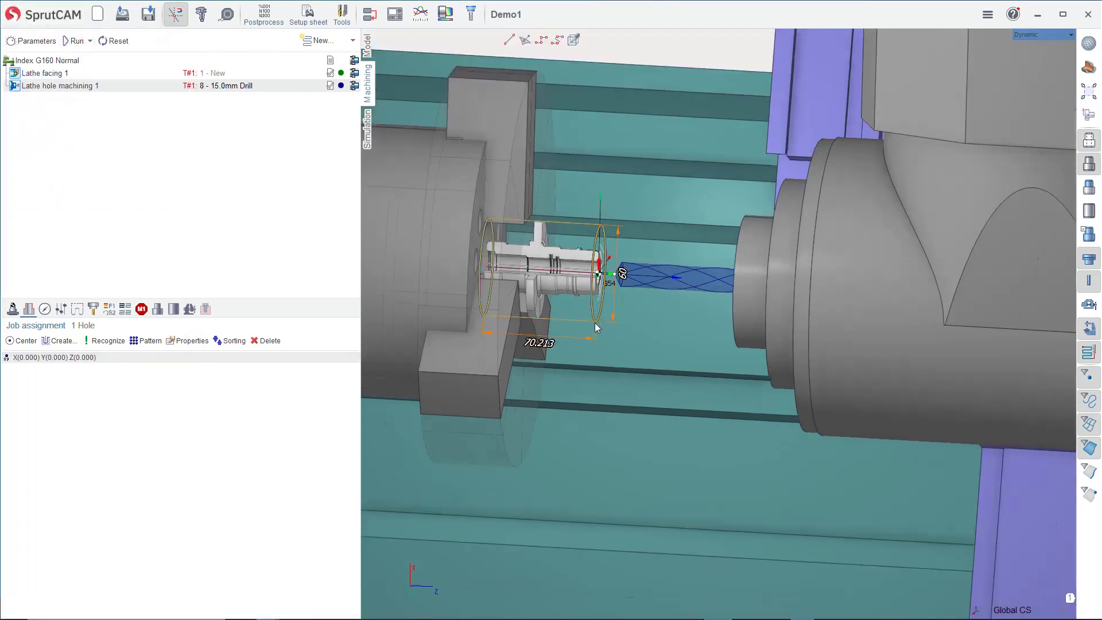
Switch the toolpath calculation mode to run with links and back to run without links.
left_click(90, 42)
left_click(83, 61)
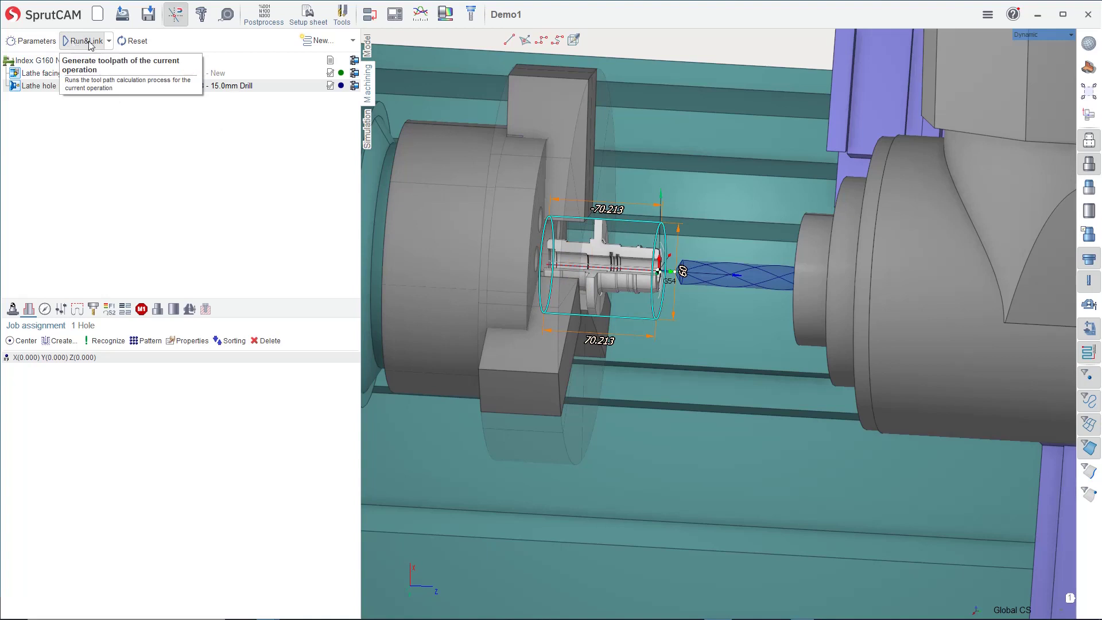
left_click(109, 41)
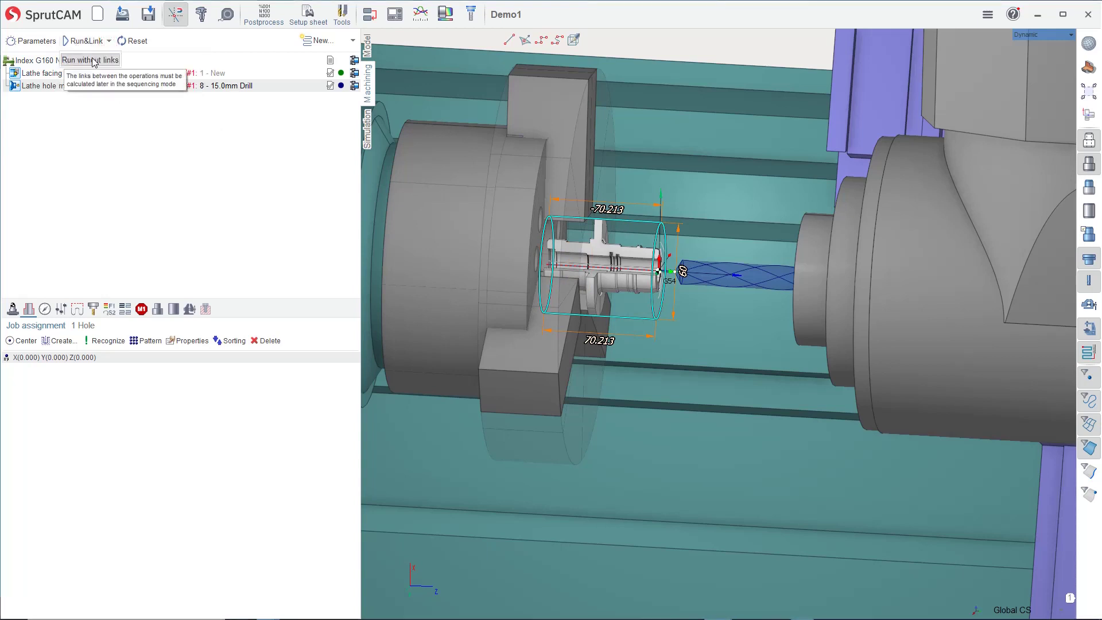
left_click(92, 60)
left_click(90, 41)
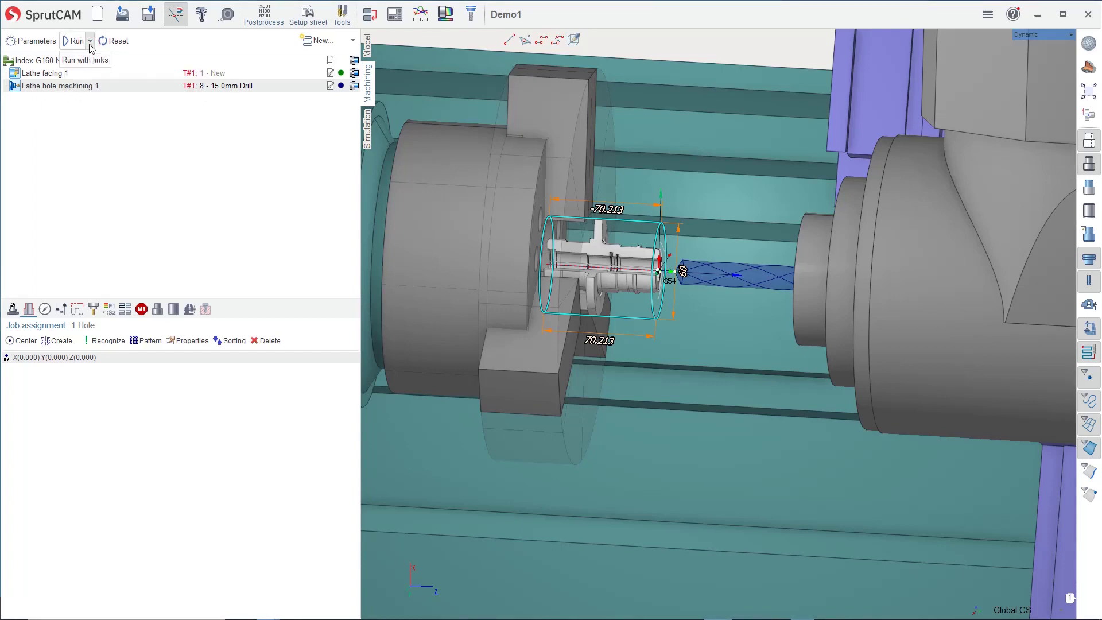
left_click(117, 121)
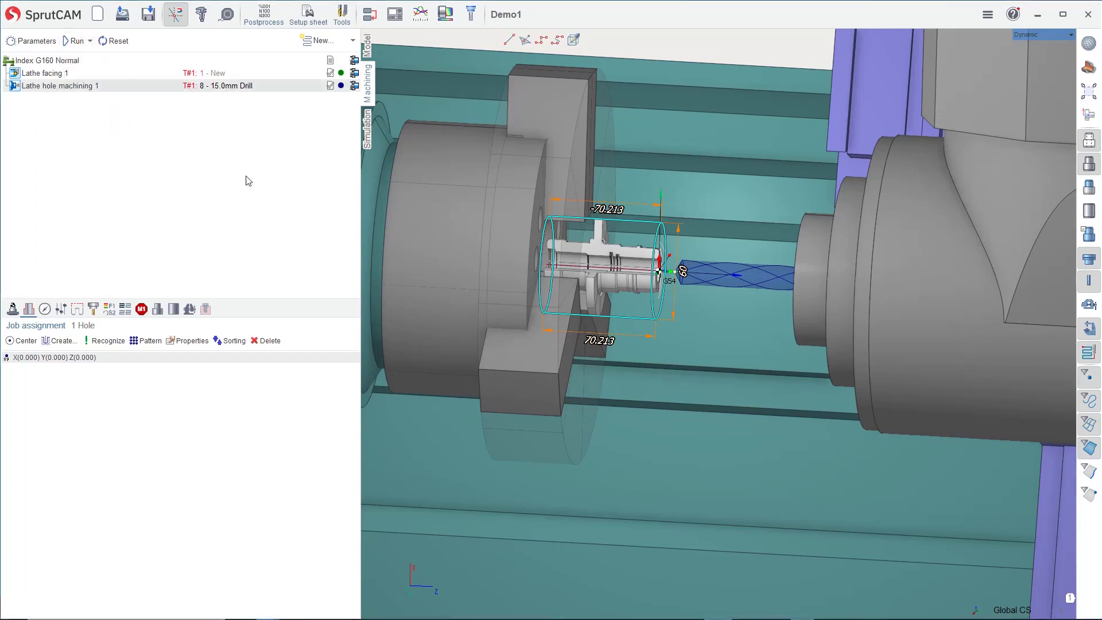
Add an OD Roughing operation after the hole machining operation.
middle_click_drag(474, 230, 547, 248)
scroll(638, 274, "down", 3)
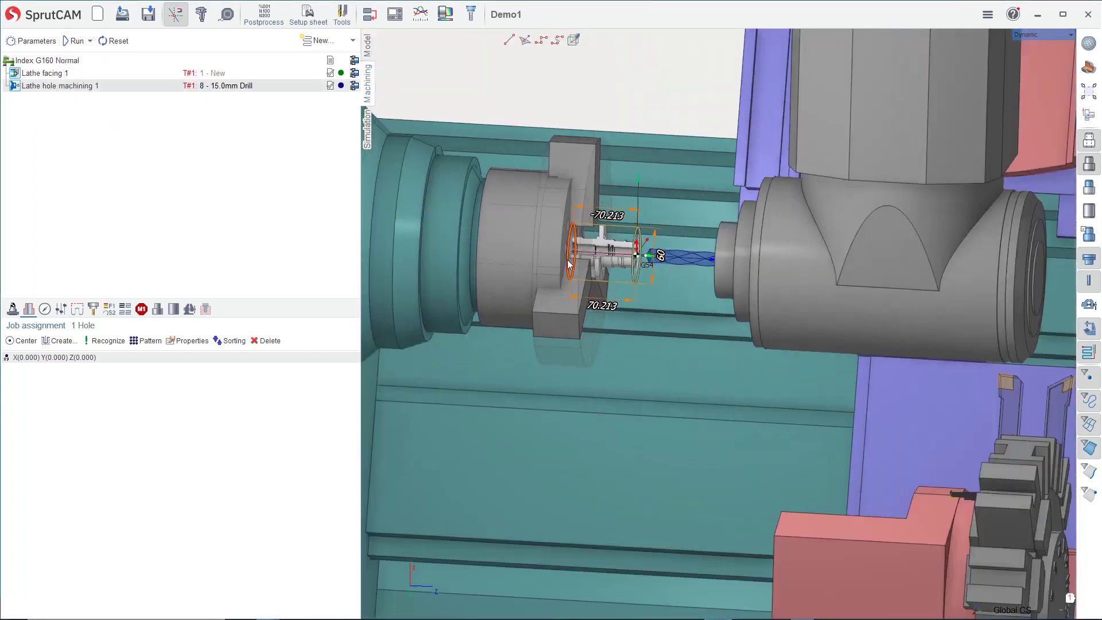
scroll(518, 240, "down", 2)
scroll(516, 238, "up", 2)
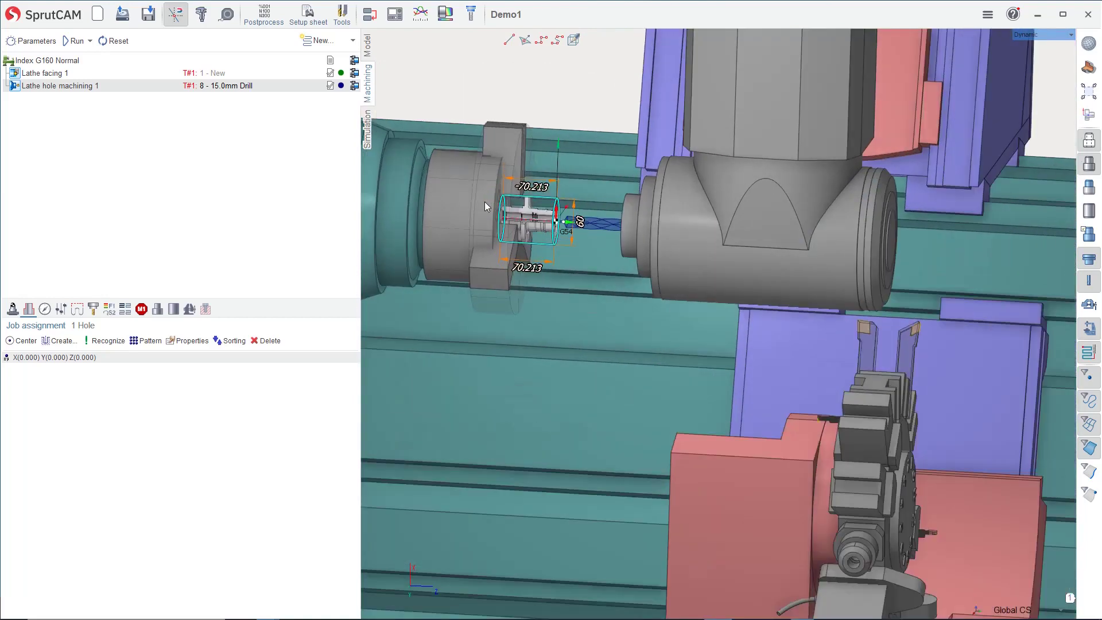
left_click(354, 41)
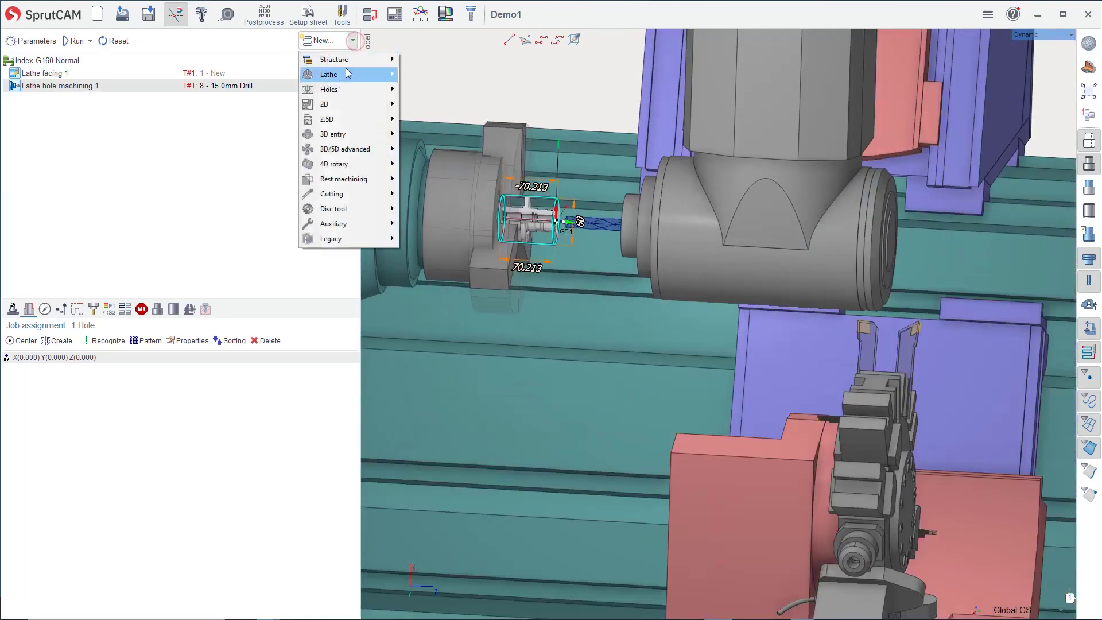
mouse_move(344, 74)
left_click(436, 91)
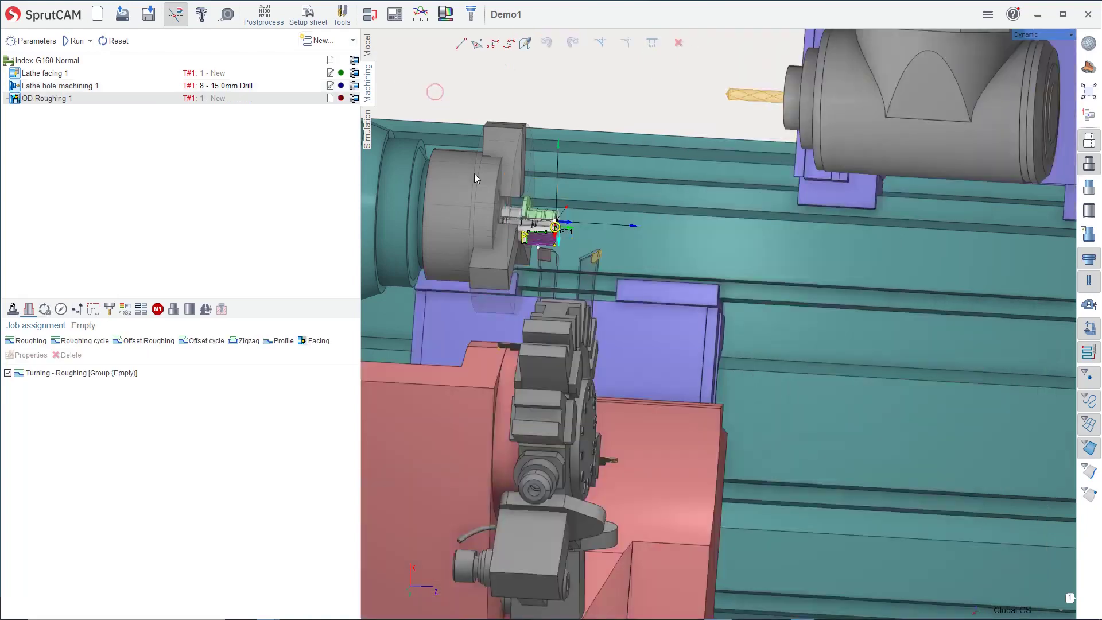
Move the end point of the roughing contour to the flange's outer edge on the front side.
scroll(671, 281, "up", 3)
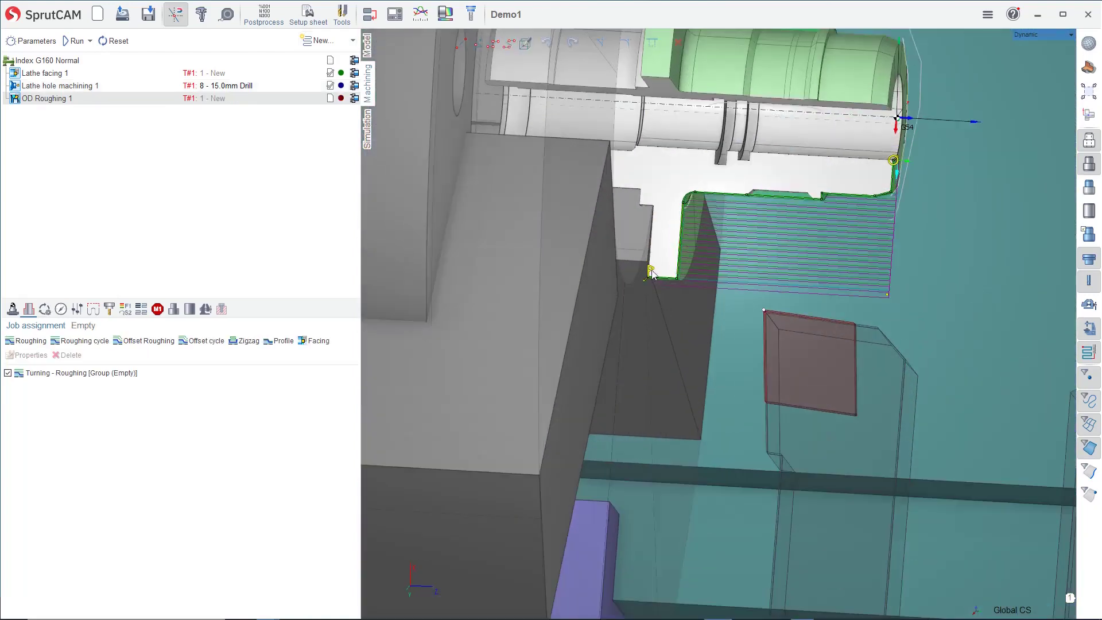
left_click_drag(651, 275, 682, 281)
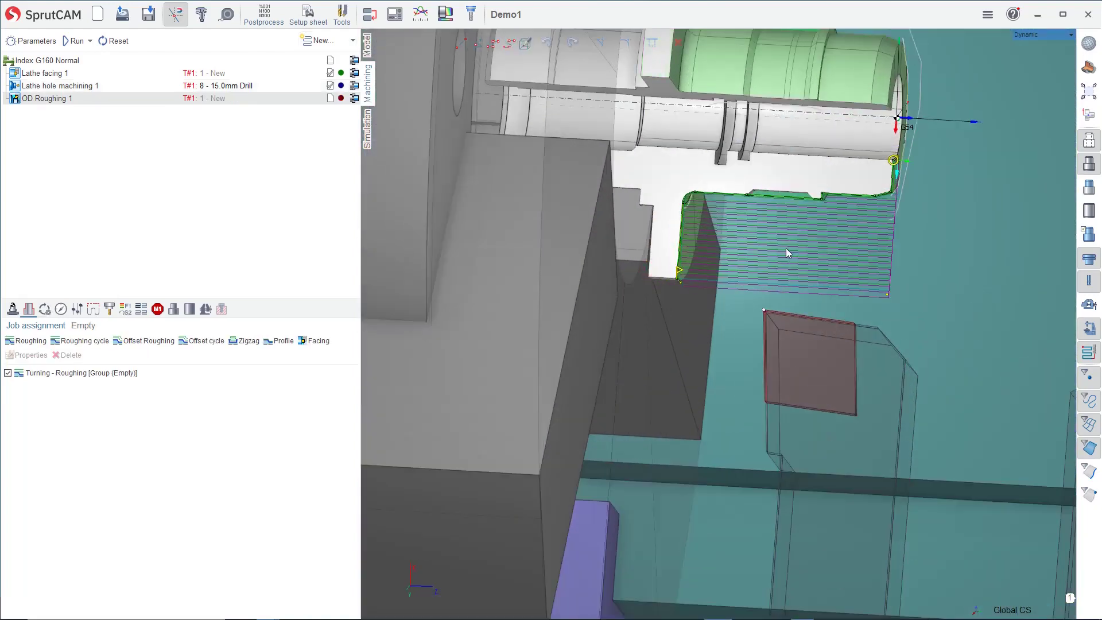
scroll(656, 291, "up", 3)
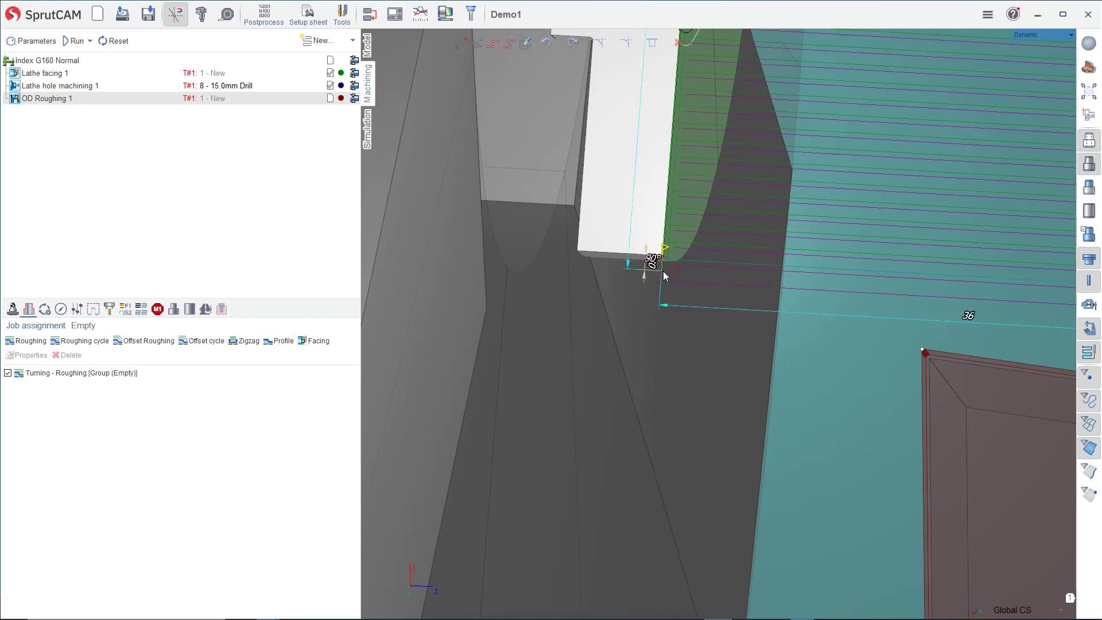
Reorient the contour extension at the front bore edge to about 0° with a length of about 0.67.
scroll(694, 273, "down", 5)
scroll(844, 169, "up", 3)
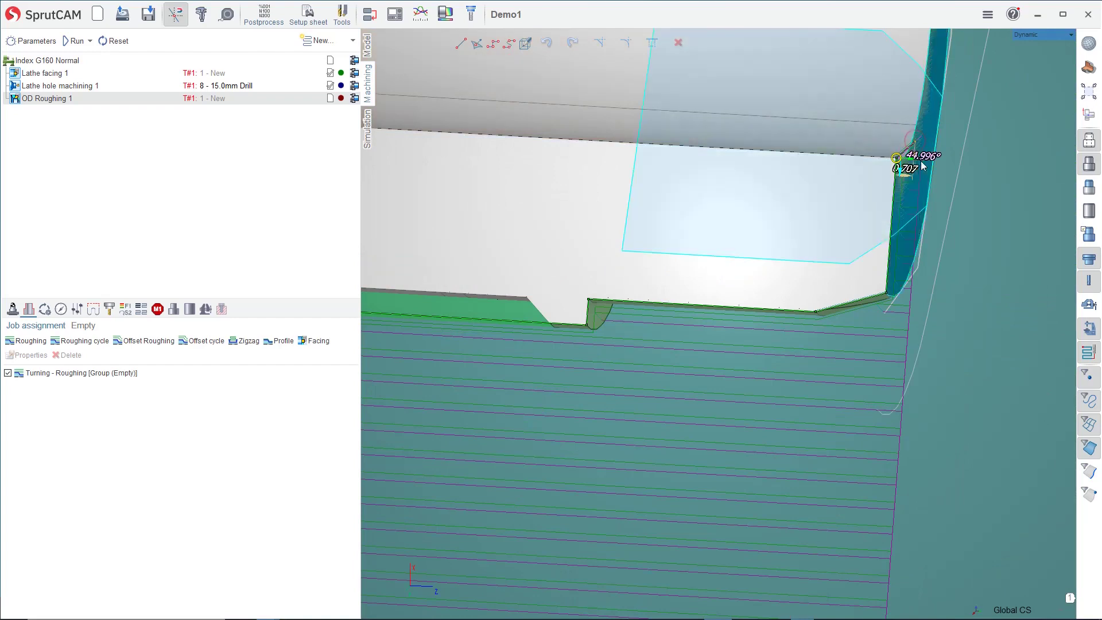
scroll(919, 155, "up", 2)
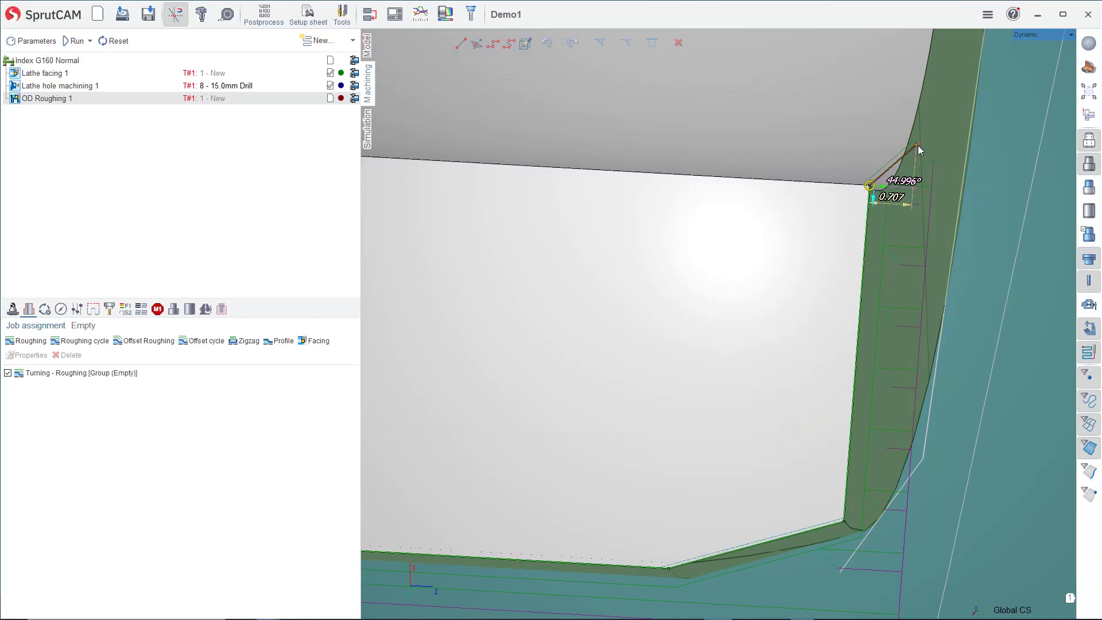
left_click_drag(918, 146, 919, 193)
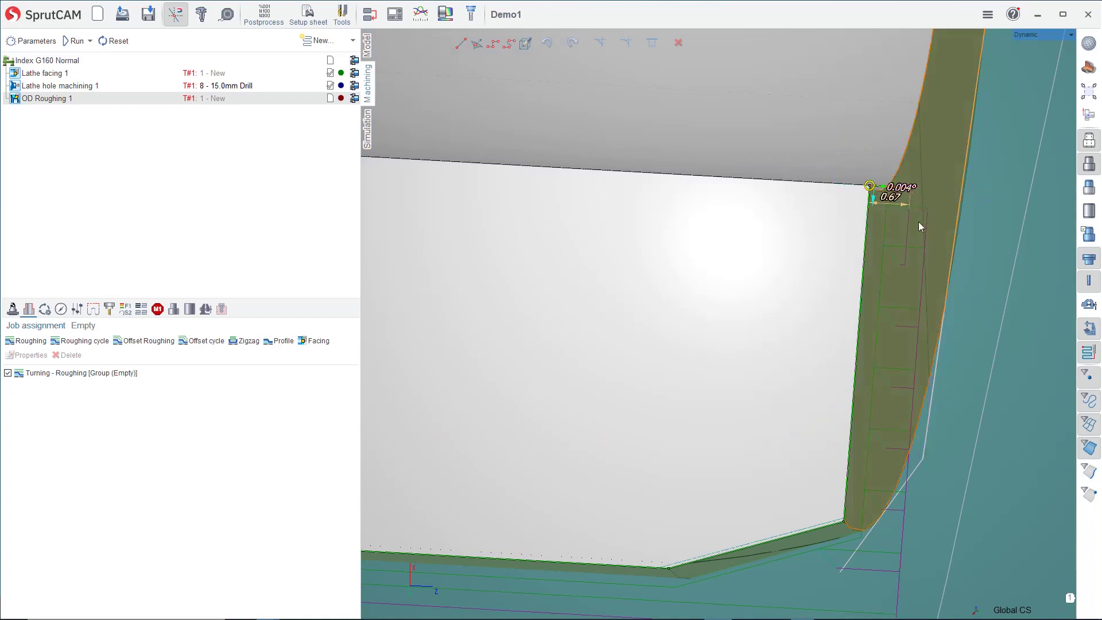
Calculate the toolpath of the OD Roughing operation.
scroll(919, 221, "down", 5)
scroll(847, 232, "down", 3)
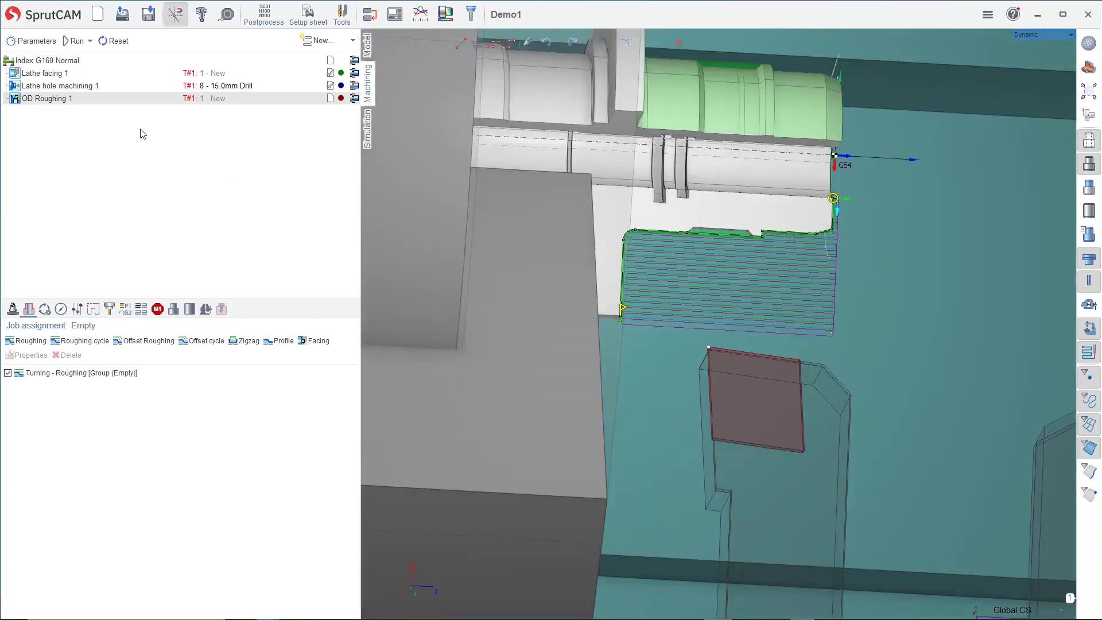
left_click(73, 41)
Add a Part structure group that holds the facing, hole machining and OD roughing operations.
scroll(621, 262, "down", 3)
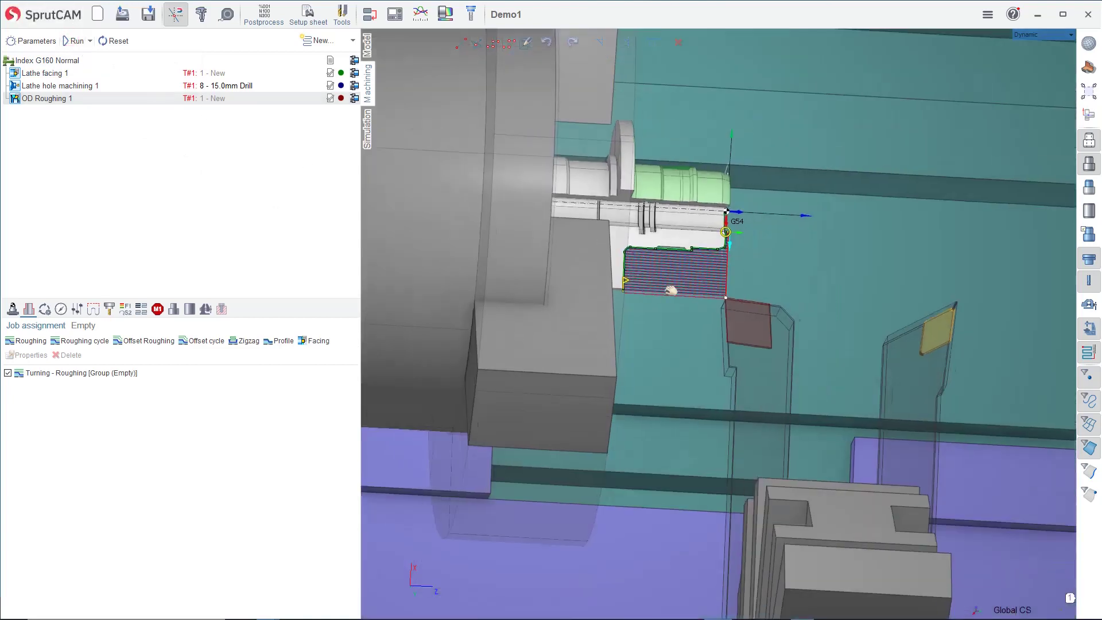
mouse_move(671, 291)
middle_mouse_down()
mouse_move(644, 276)
mouse_move(588, 283)
mouse_move(645, 248)
mouse_move(725, 281)
mouse_move(671, 285)
middle_mouse_up()
scroll(598, 287, "down", 2)
scroll(637, 255, "down", 3)
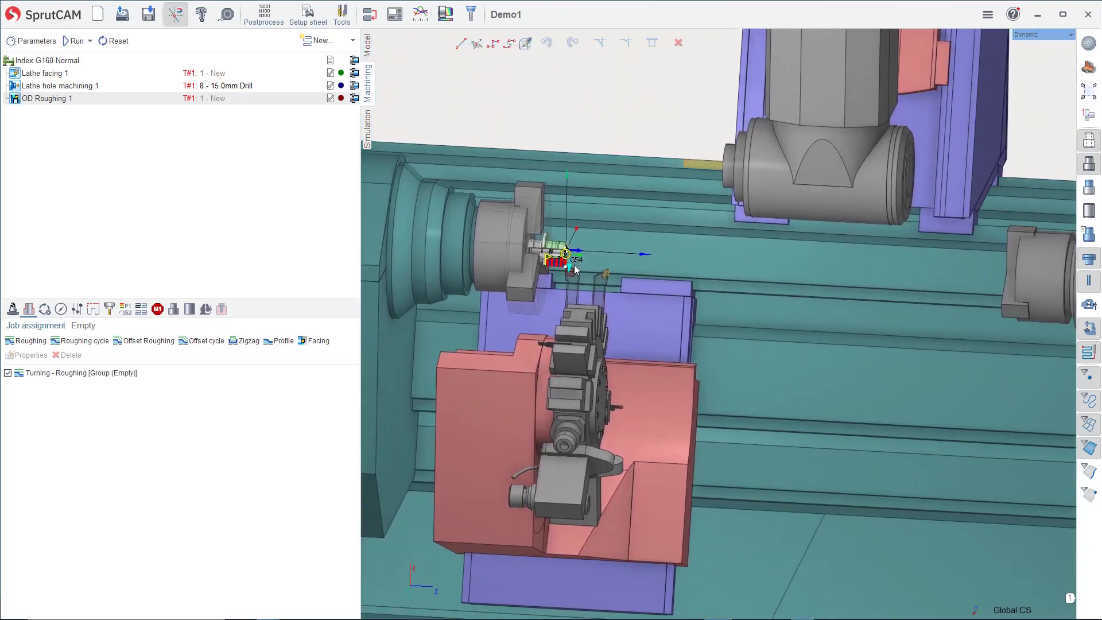
middle_click_drag(593, 275, 619, 262)
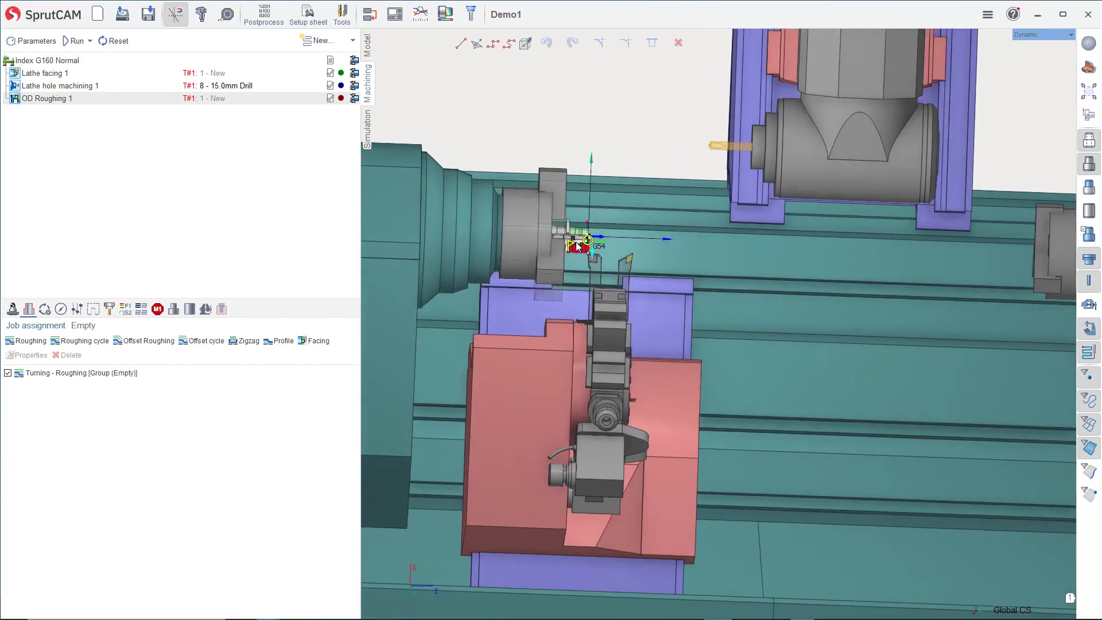
left_click(327, 40)
mouse_move(346, 60)
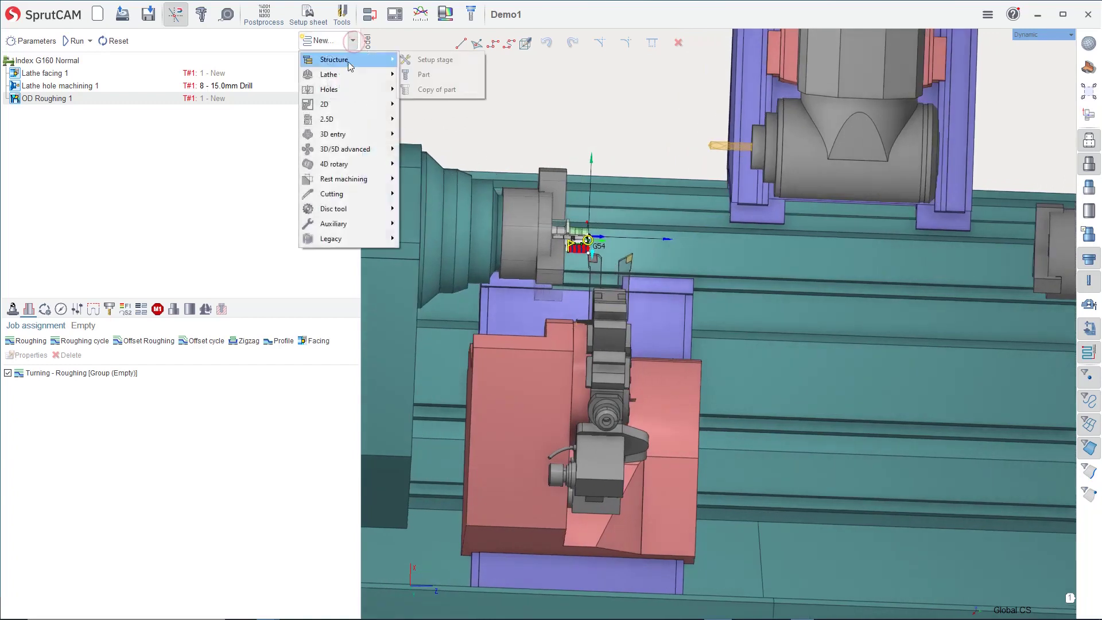
left_click(437, 75)
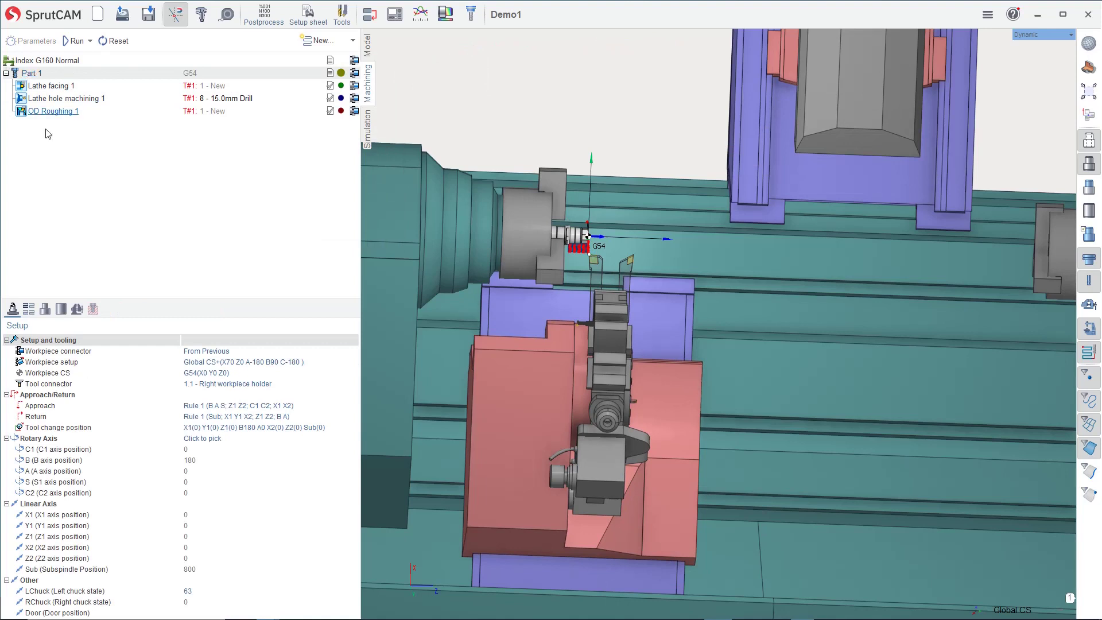
Rename the Part 1 group as Left.
right_click(39, 72)
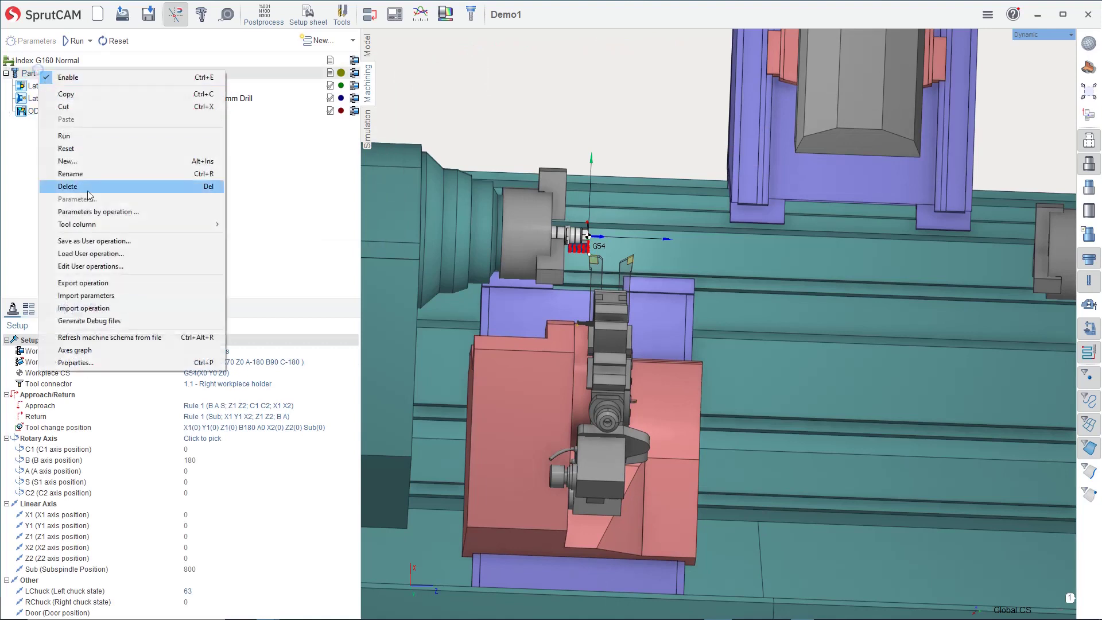
left_click(89, 176)
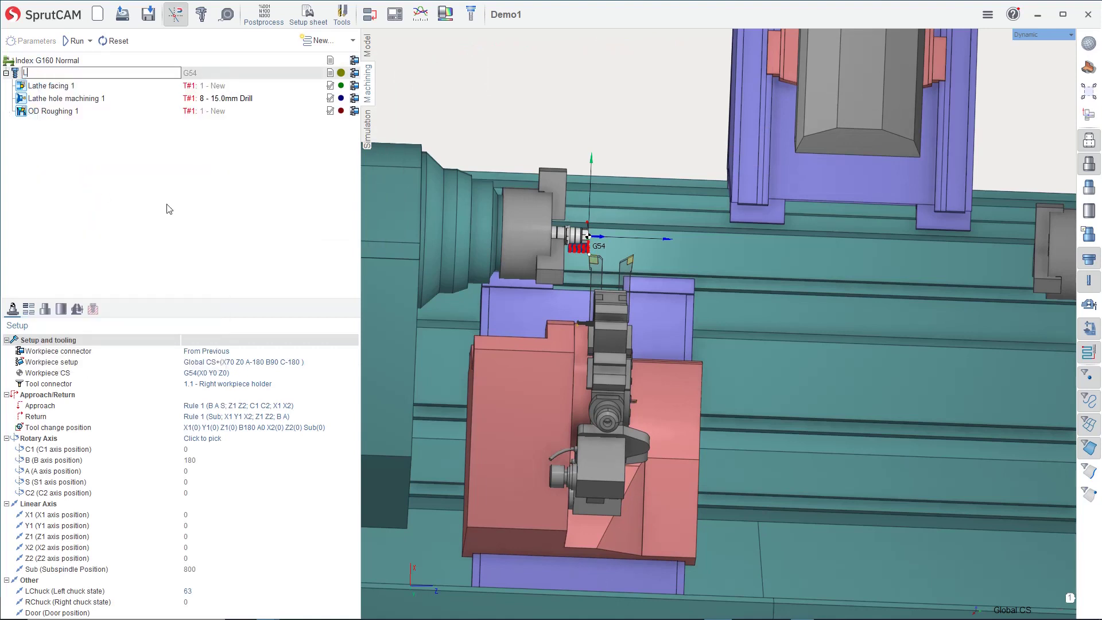
key("Return")
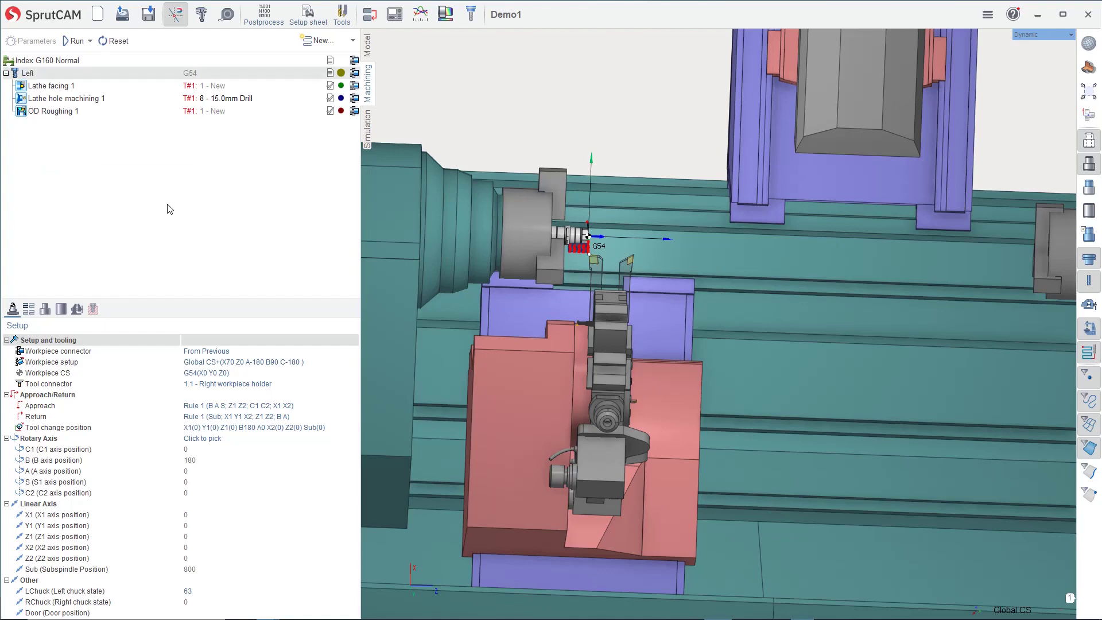
Add a second Part structure group below the Left group.
scroll(441, 139, "down", 2)
middle_click_drag(441, 139, 422, 127)
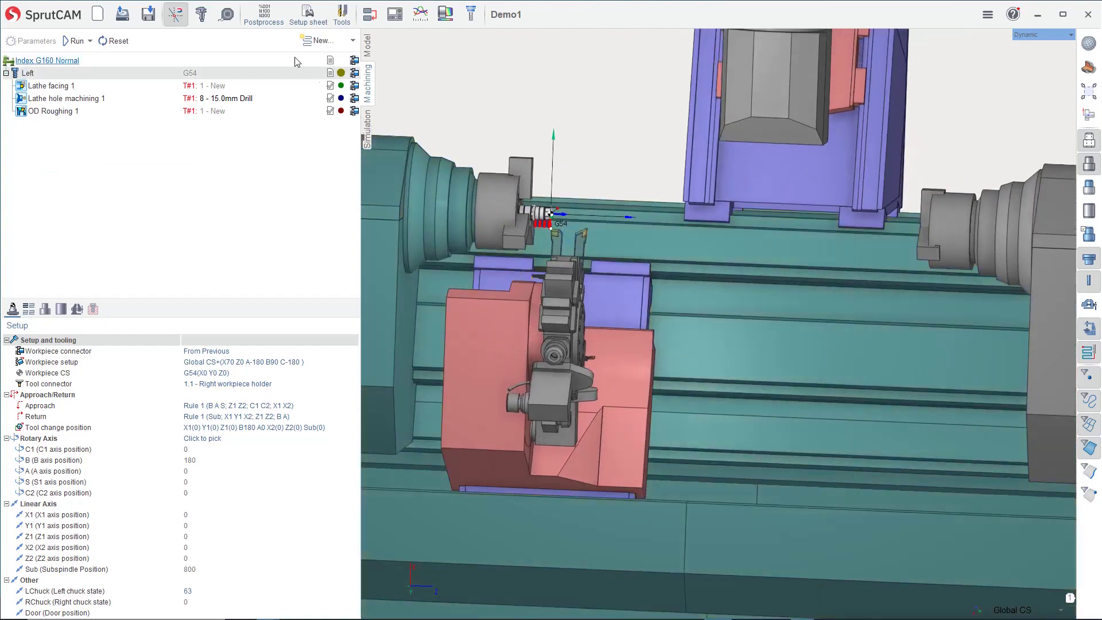
left_click(352, 44)
mouse_move(379, 60)
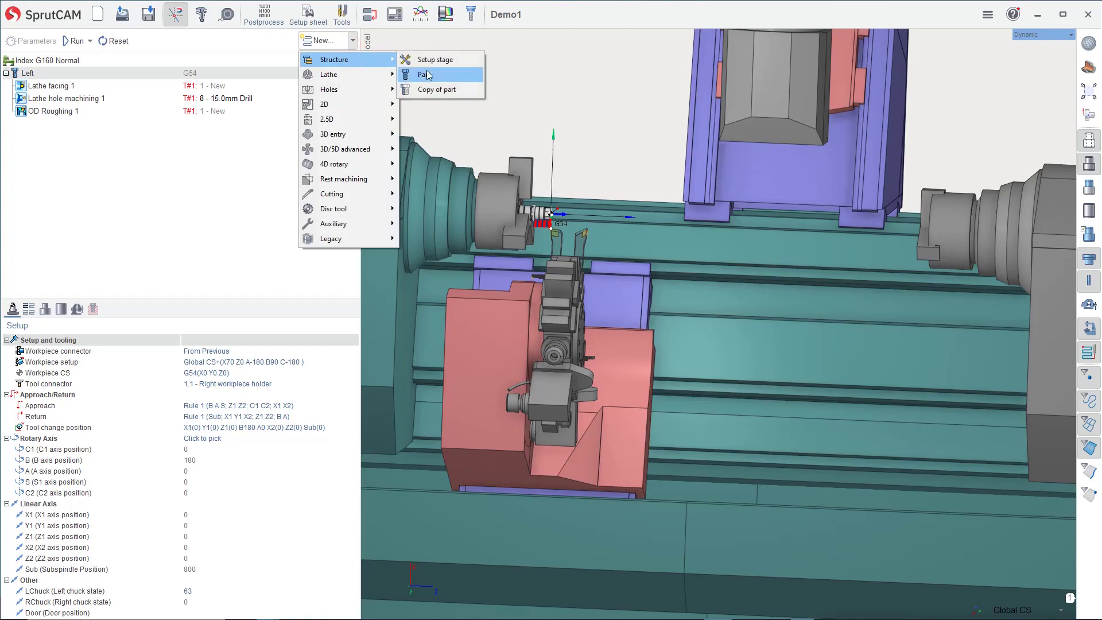
left_click(438, 79)
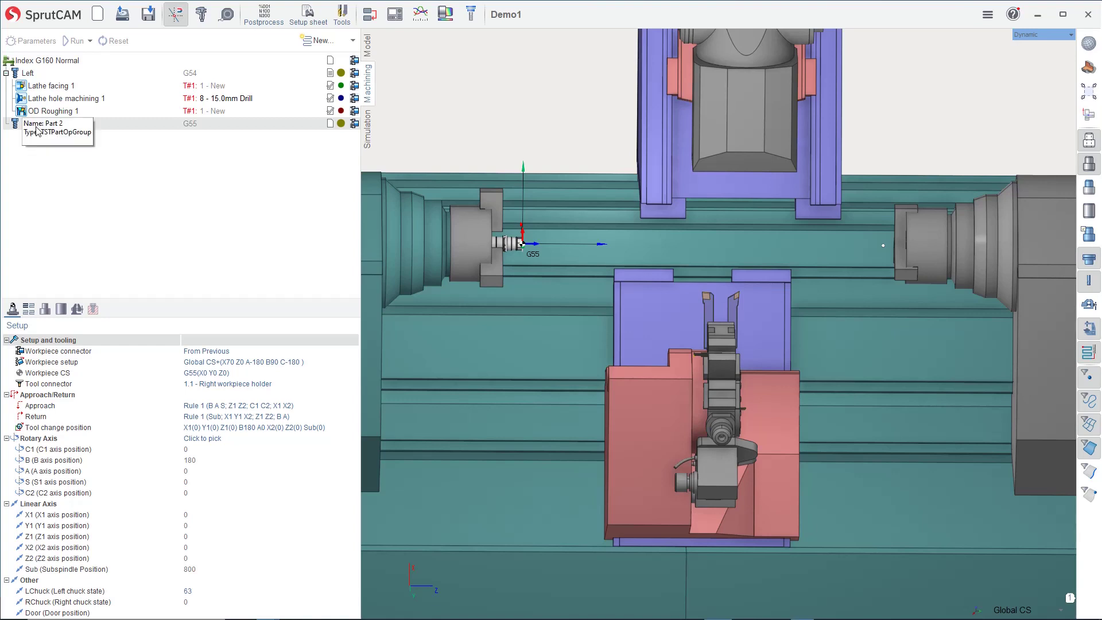
Check the new group's part and workpiece sources, and set its workpiece connector to 2 - Right workpiece holder.
left_click(44, 308)
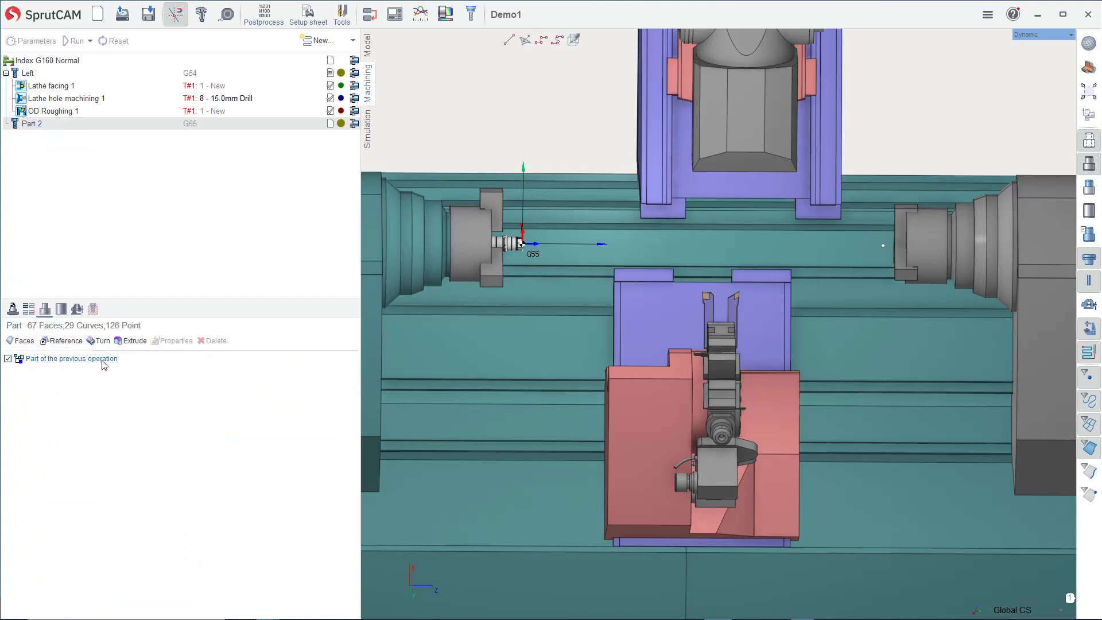
left_click(62, 310)
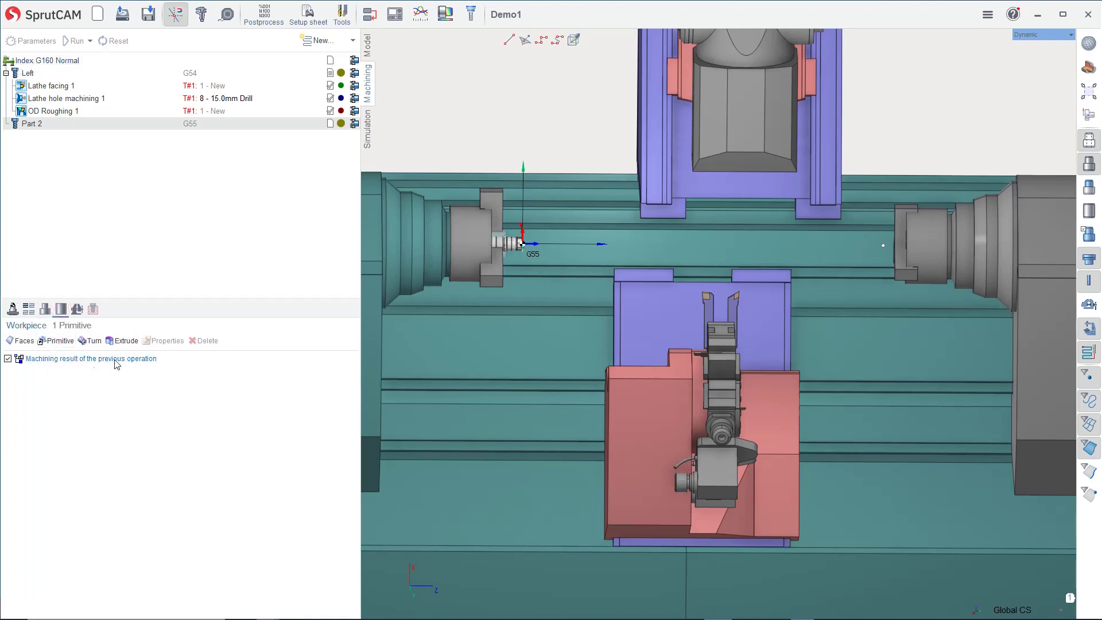
left_click(11, 310)
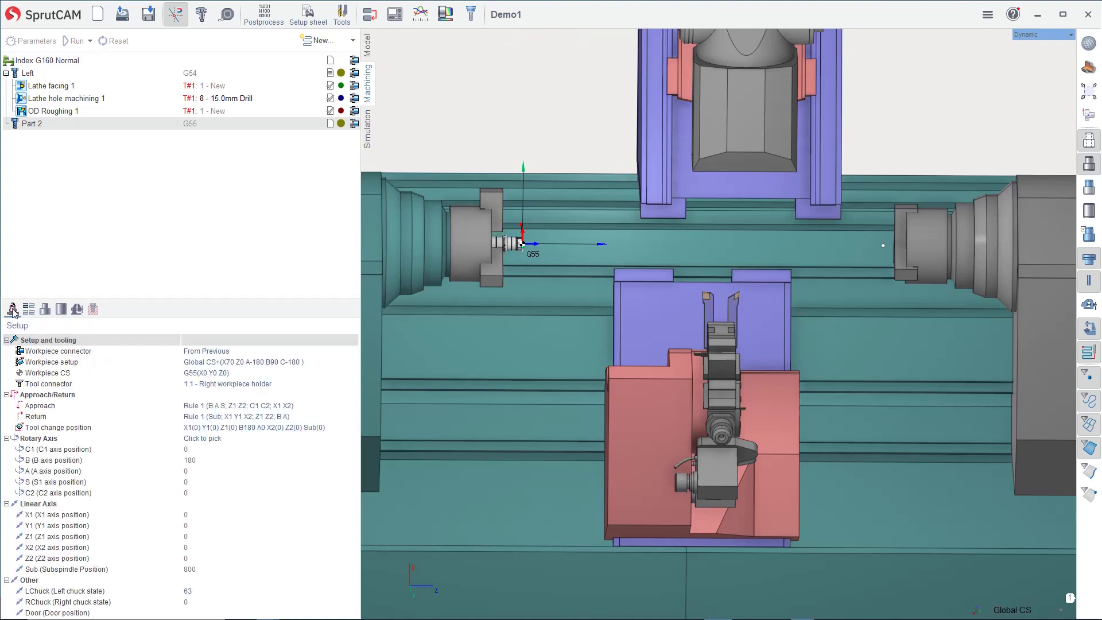
left_click(225, 351)
left_click(225, 350)
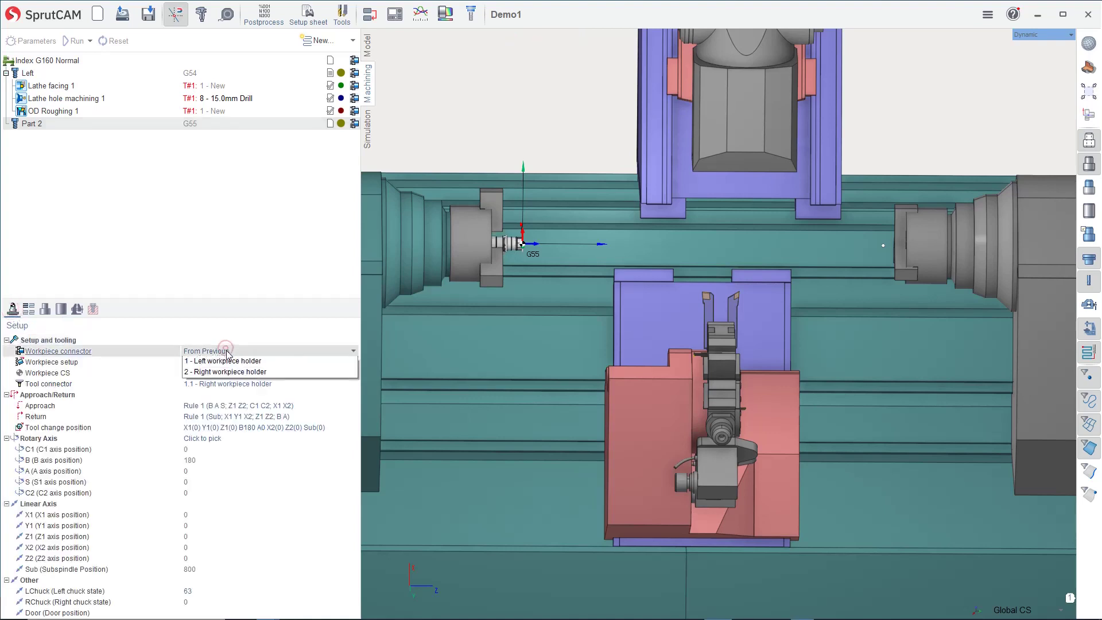
left_click(228, 383)
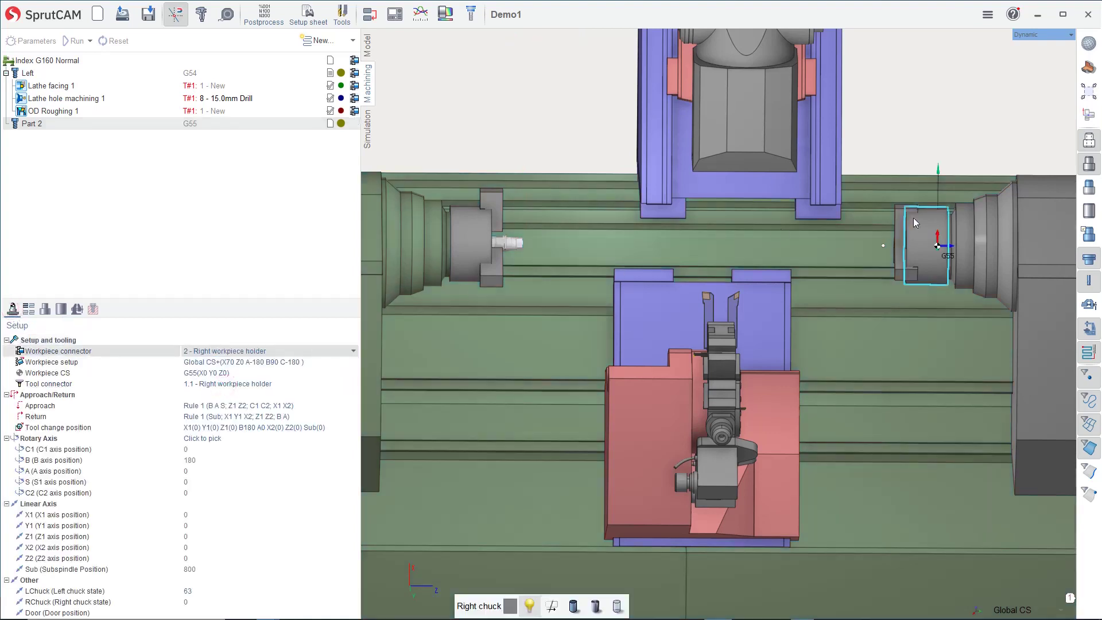
Shift the workpiece out of the right chuck by setting the workpiece setup's Z translation to 0.
scroll(923, 269, "up", 2)
left_click(279, 363)
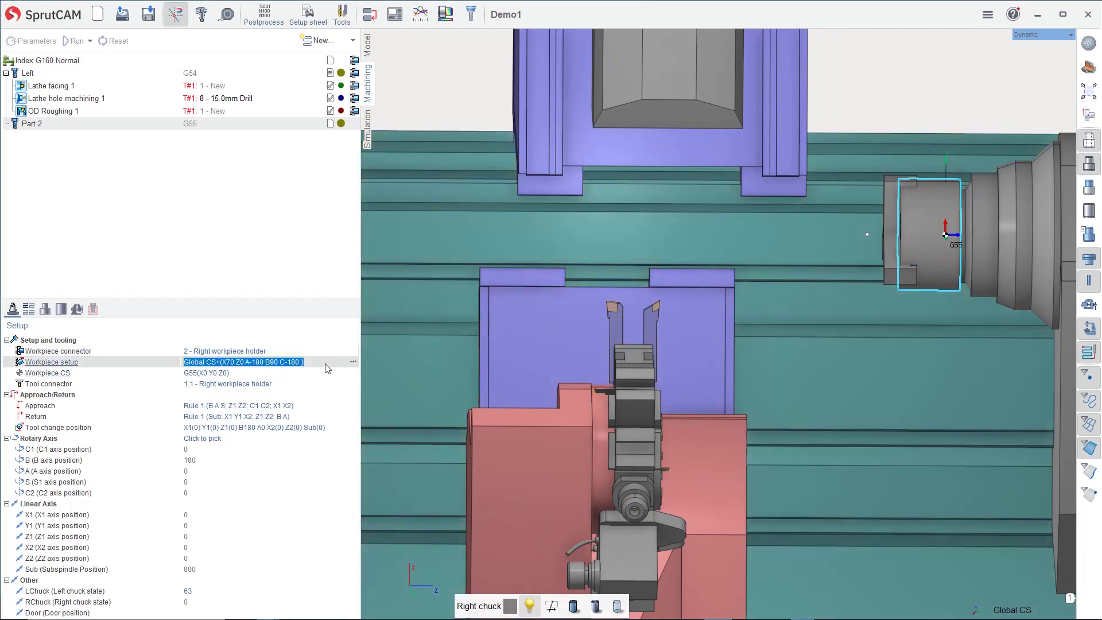
left_click(353, 361)
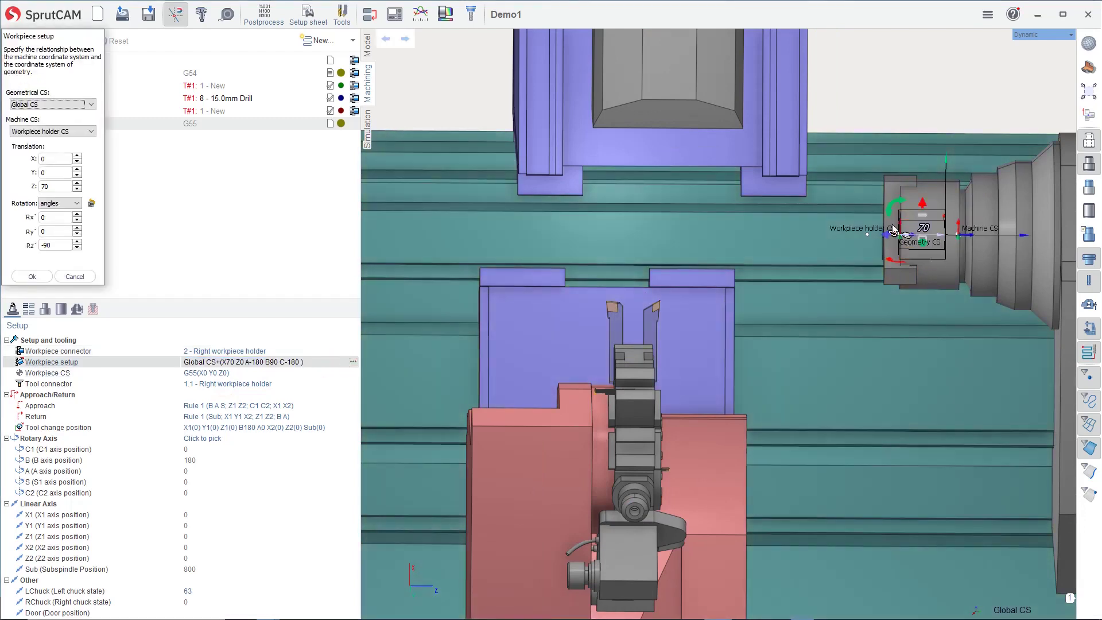
left_click_drag(885, 234, 839, 239)
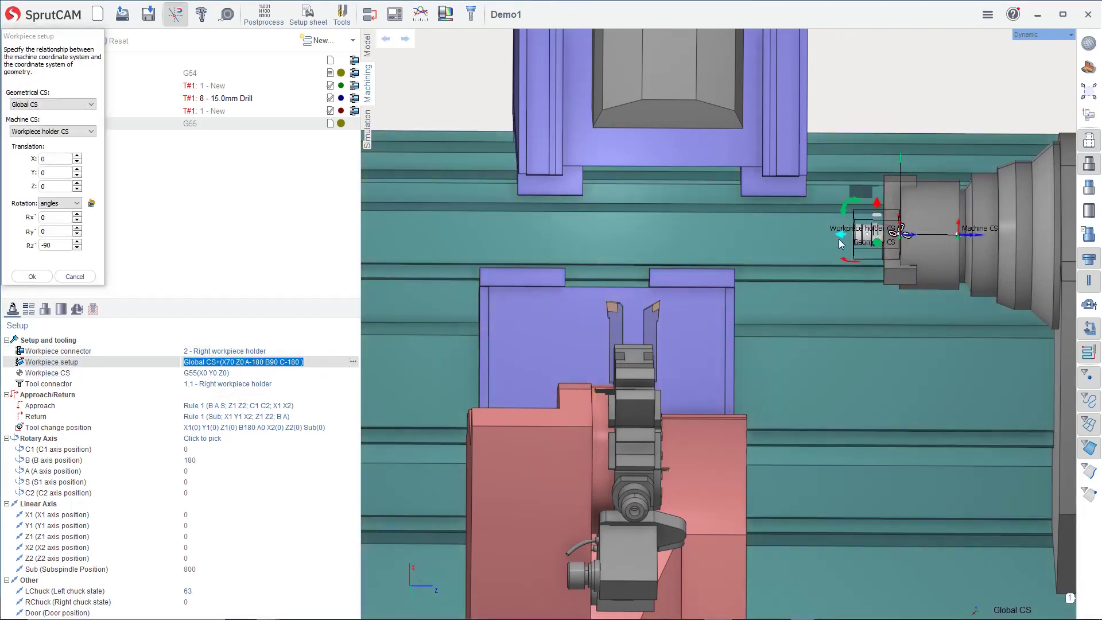
left_click(33, 276)
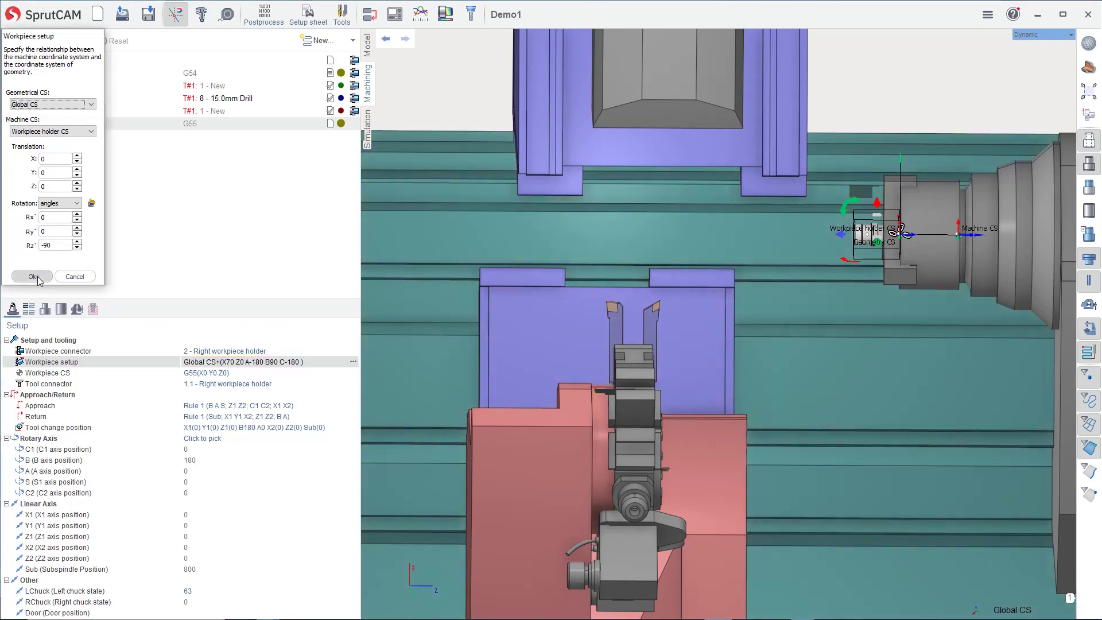
Move the G55 workpiece coordinate system to the centre of the part's free end face at Z -70.
scroll(893, 277, "up", 5)
middle_click_drag(893, 276, 814, 236)
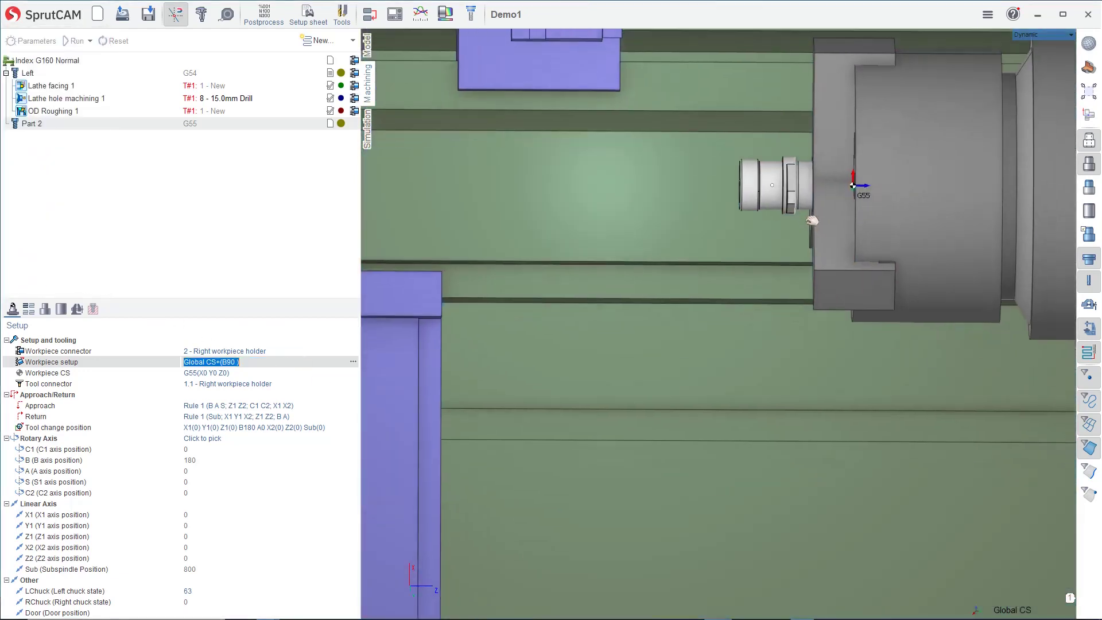
left_click(255, 373)
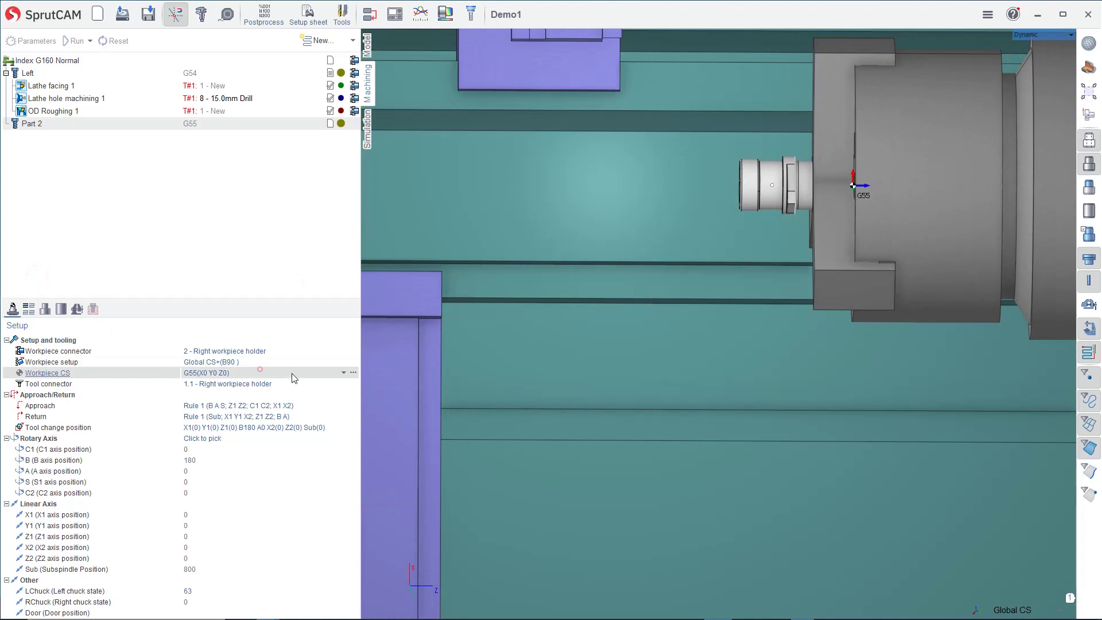
left_click(353, 372)
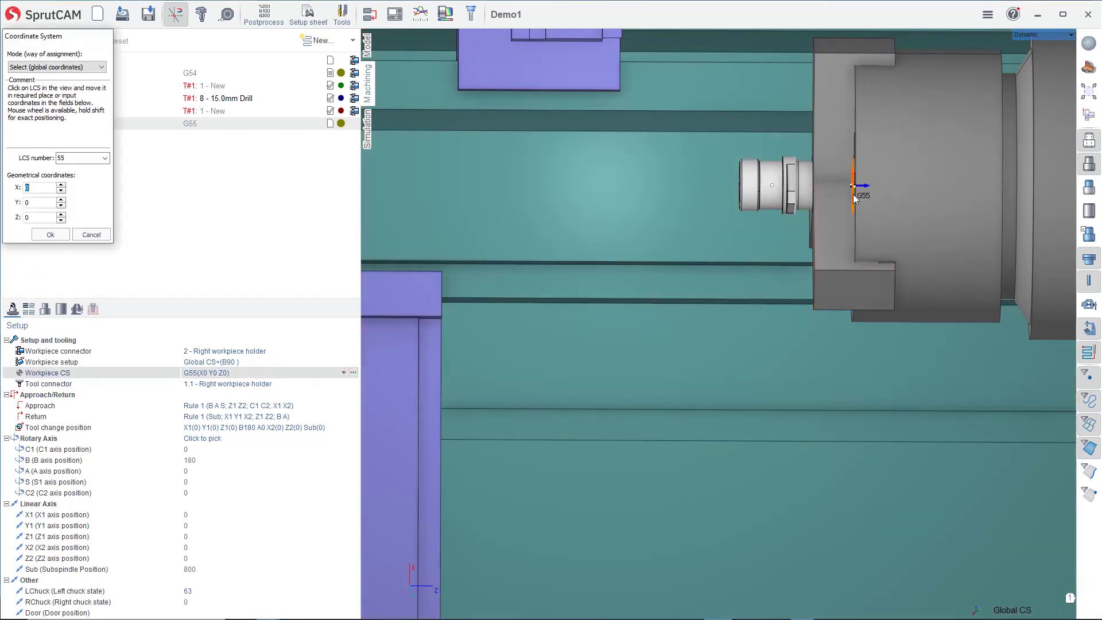
left_click_drag(852, 187, 738, 186)
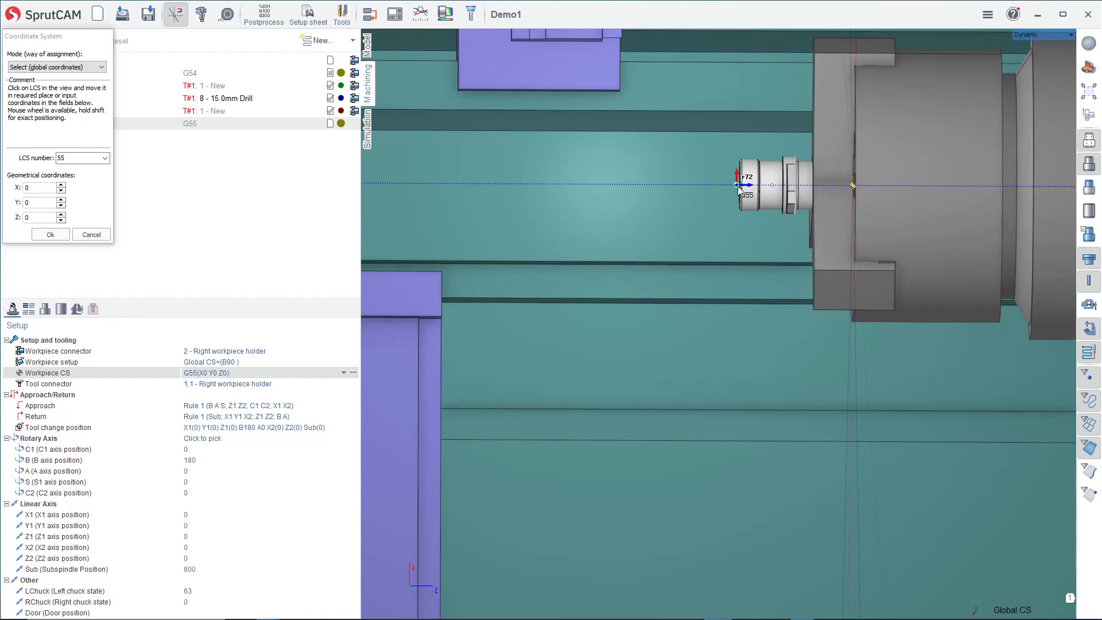
scroll(738, 186, "up", 3)
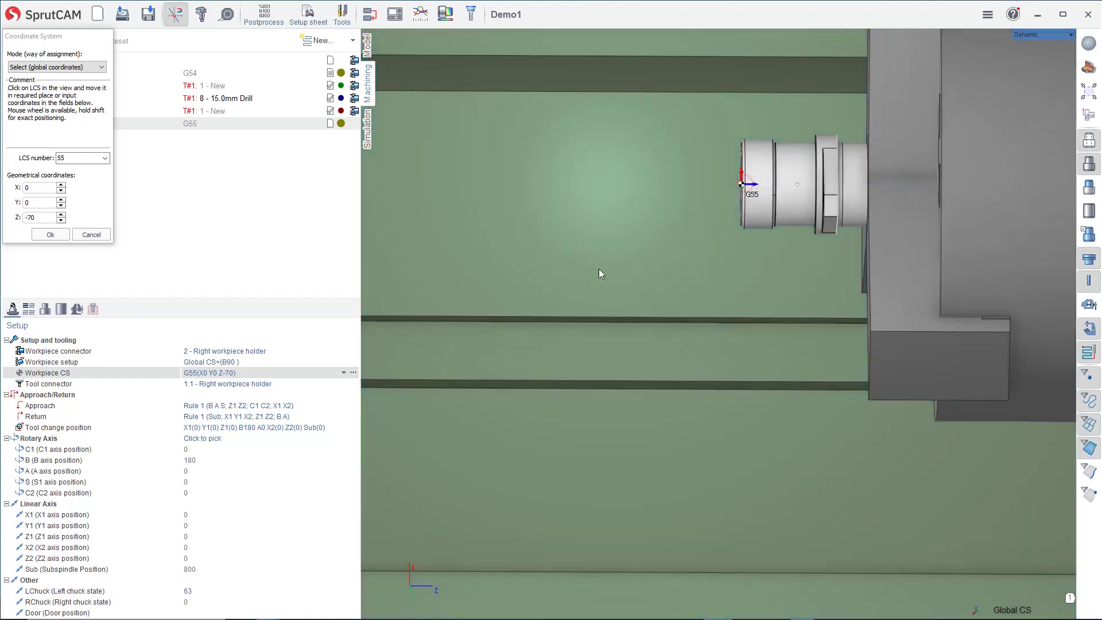
left_click(51, 231)
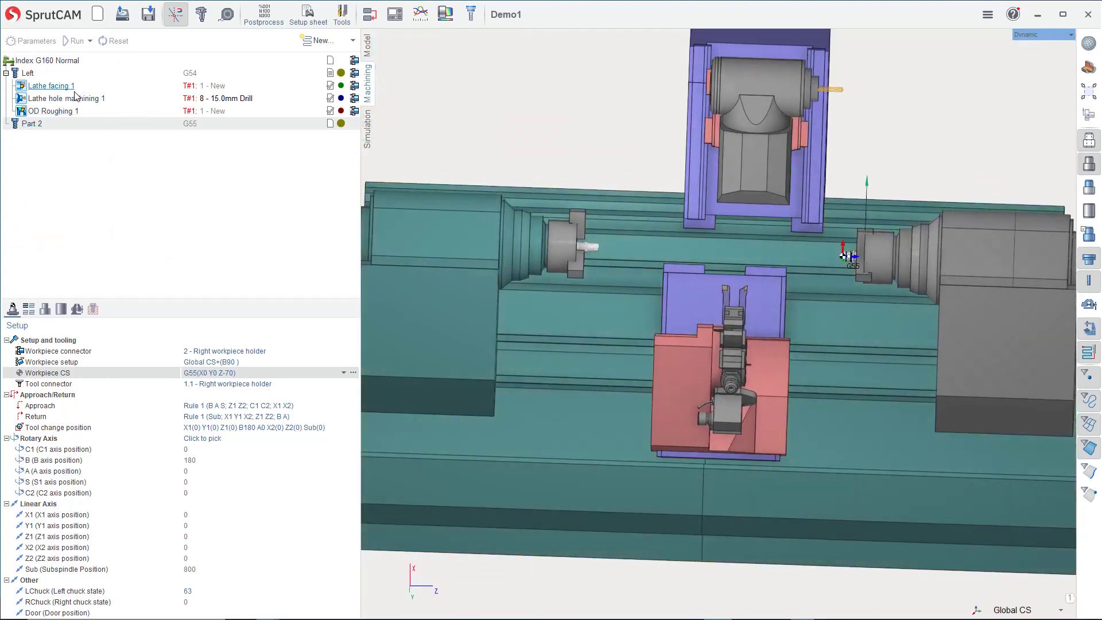
Display the workpiece and compare its position in the right chuck with the facing and OD roughing operations on the left side.
left_click(1089, 212)
scroll(861, 255, "up", 8)
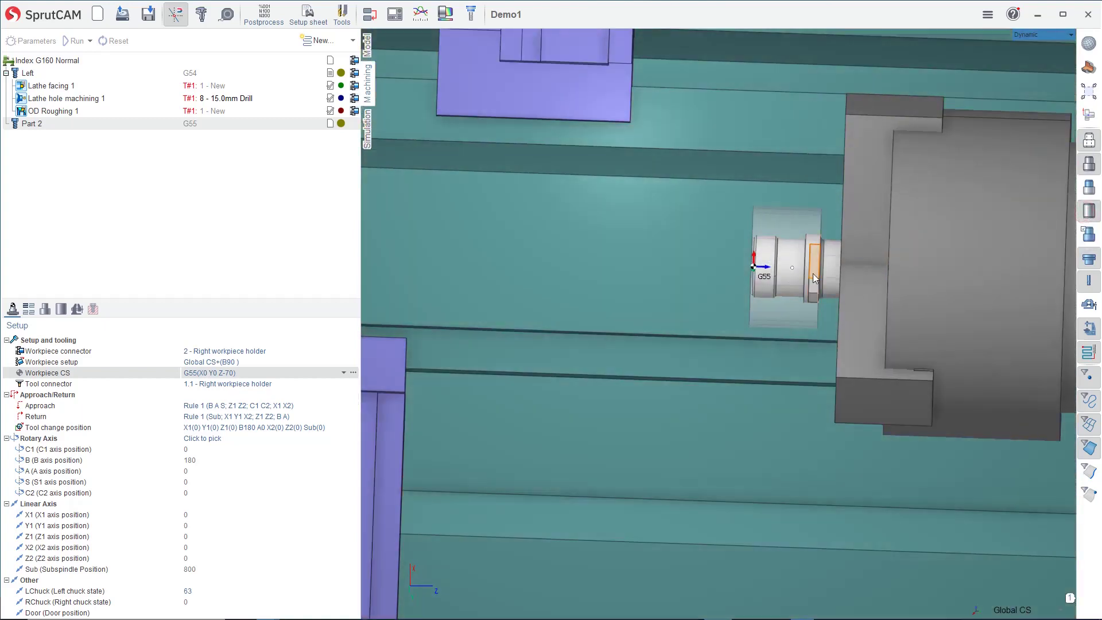
scroll(818, 317, "down", 10)
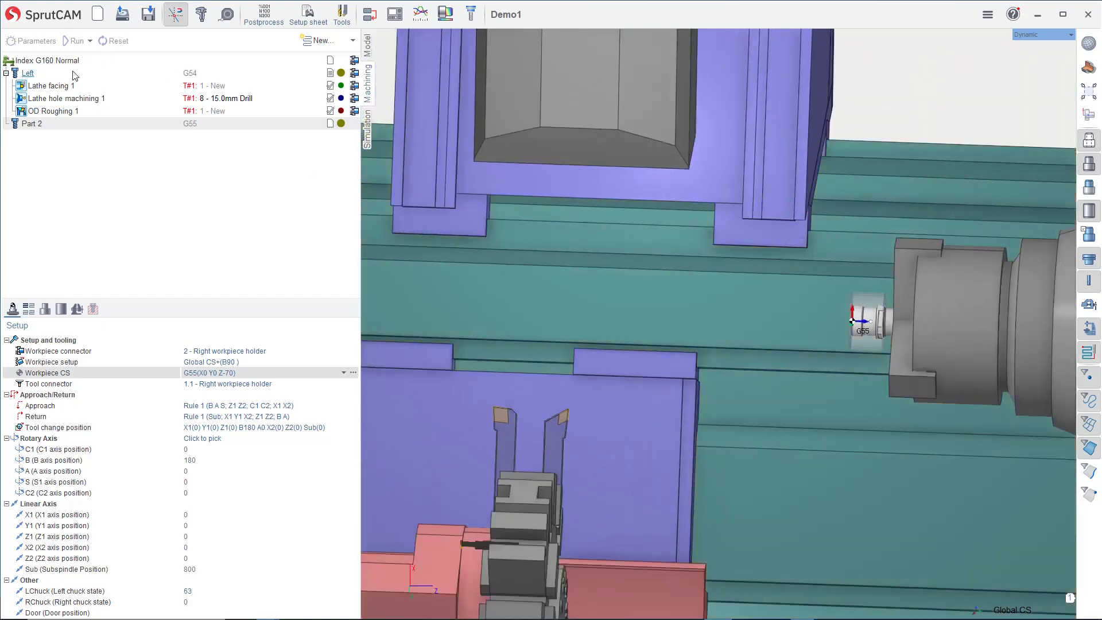
left_click(65, 94)
left_click(63, 113)
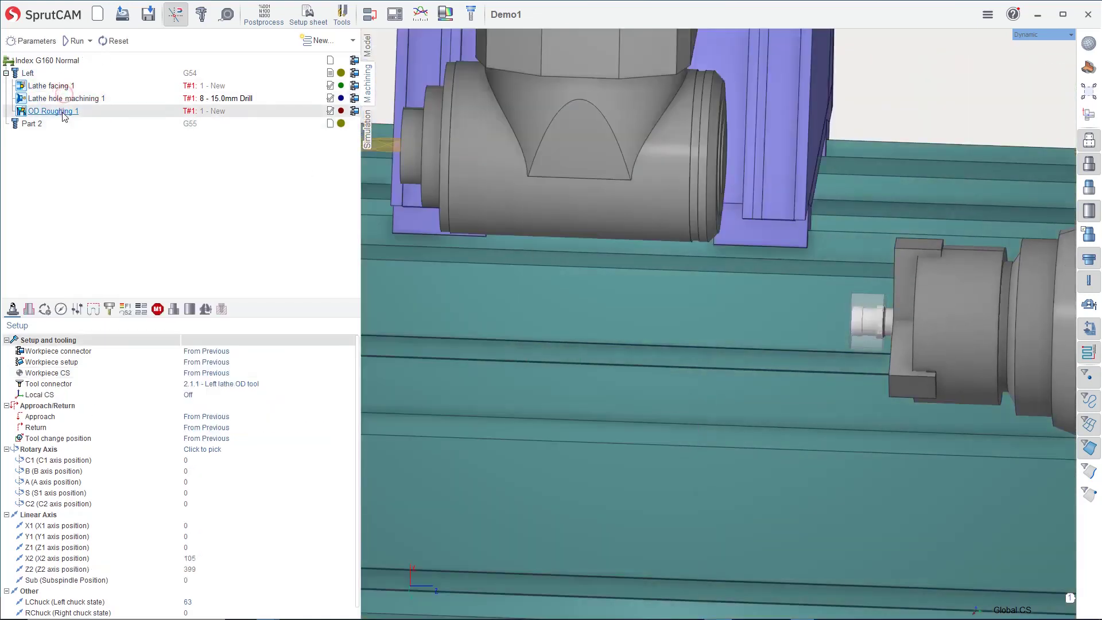
scroll(566, 276, "down", 5)
middle_click_drag(590, 295, 638, 258)
right_click_drag(639, 259, 646, 271)
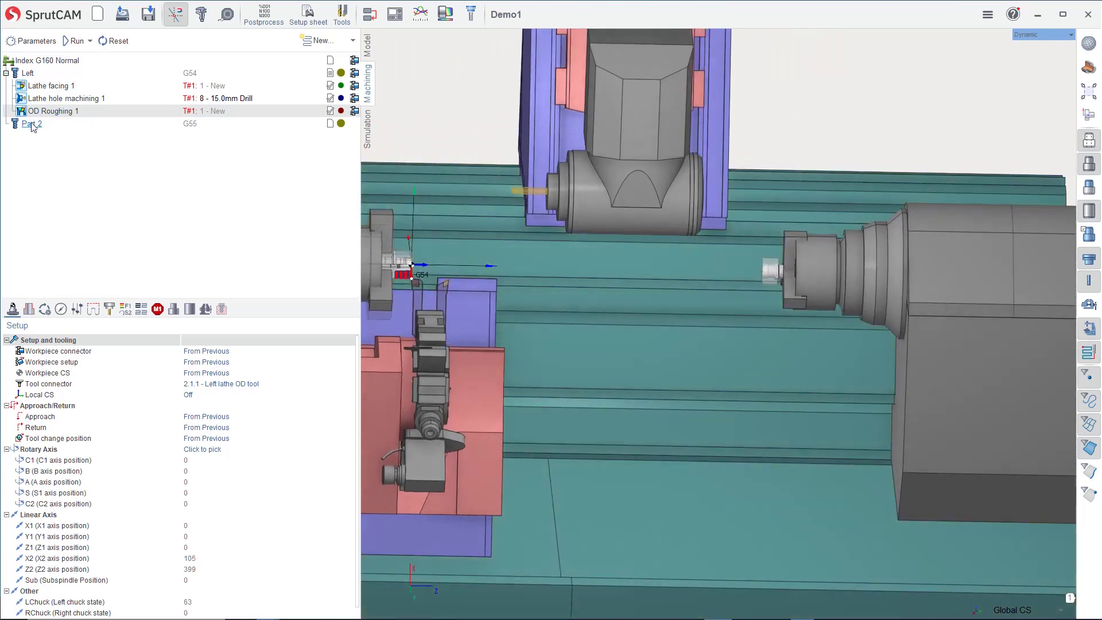
Rename the Part 2 group as Right.
right_click(31, 125)
left_click(69, 228)
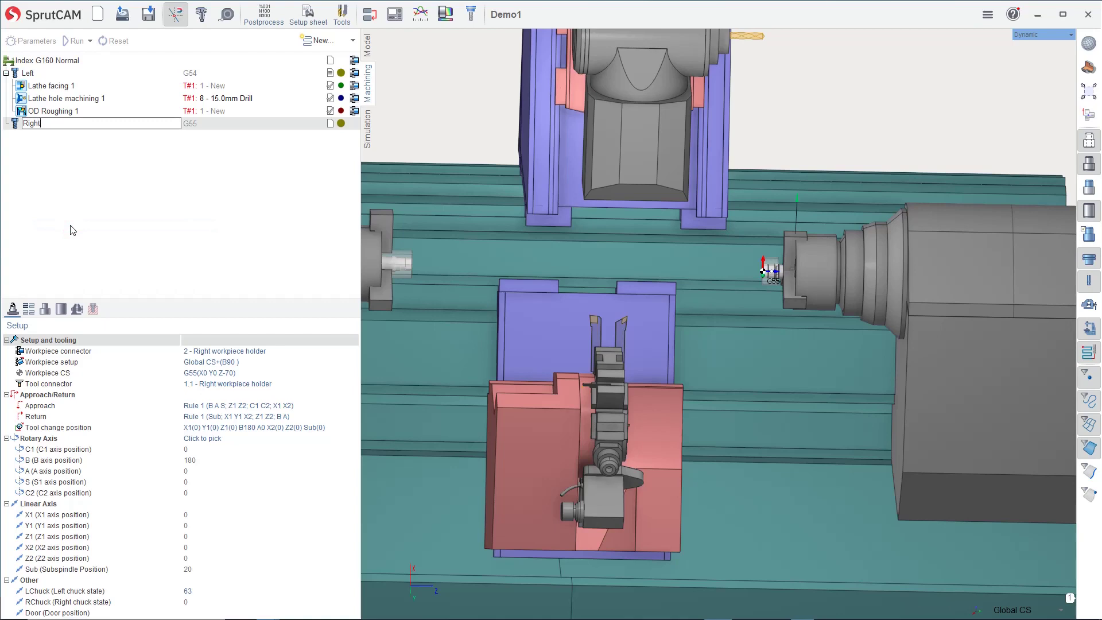
key("Return")
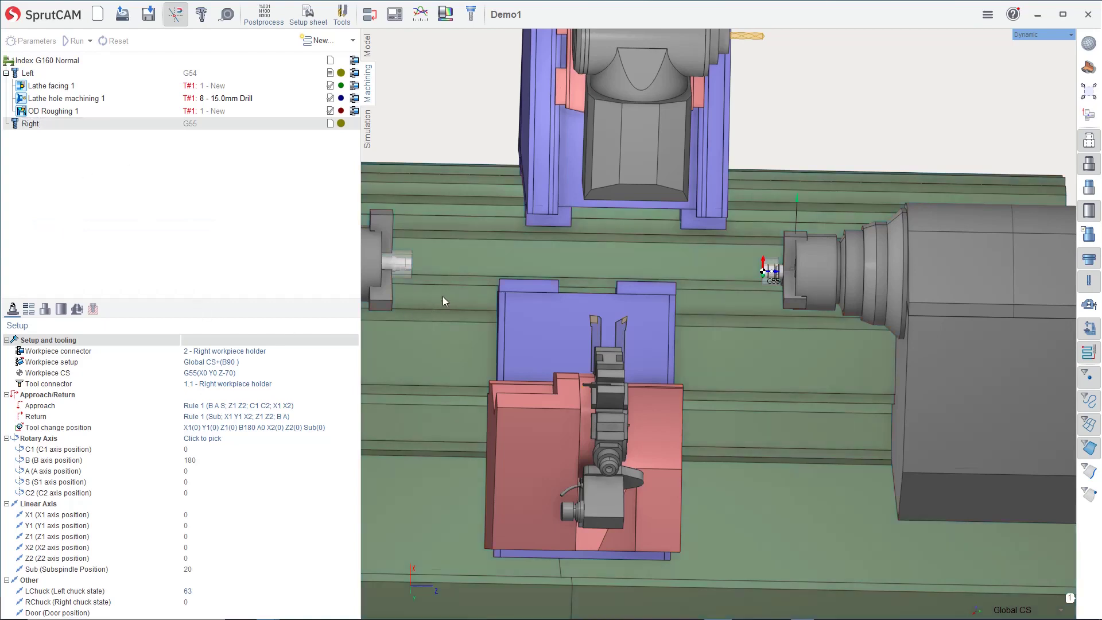
Add a Lathe facing operation to the Right group.
scroll(445, 295, "down", 3)
middle_click_drag(445, 295, 515, 264)
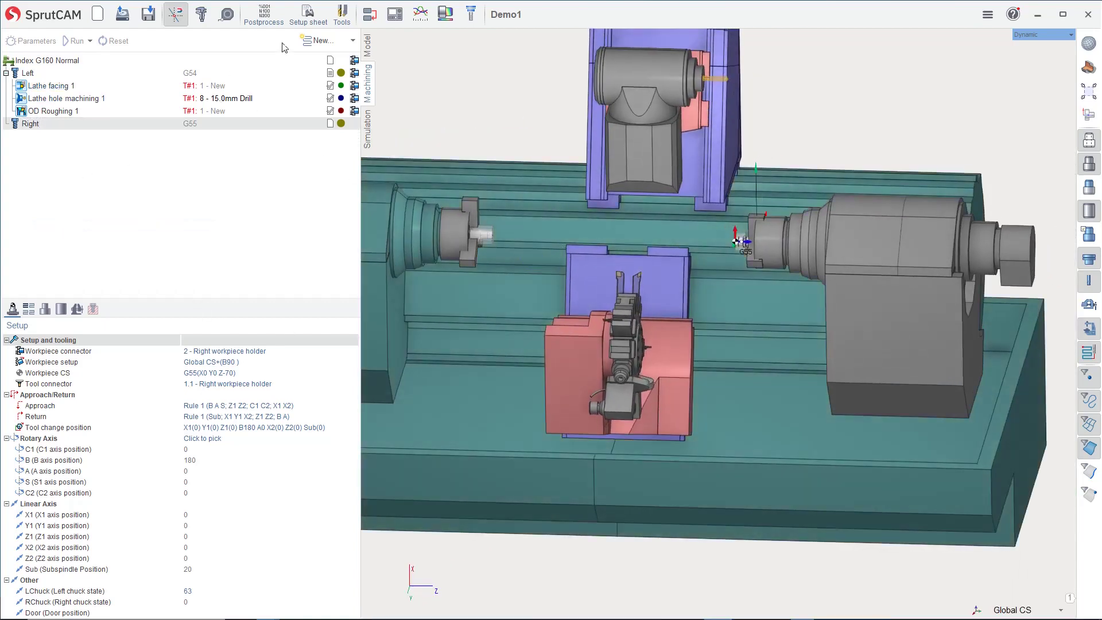
left_click(353, 40)
mouse_move(352, 76)
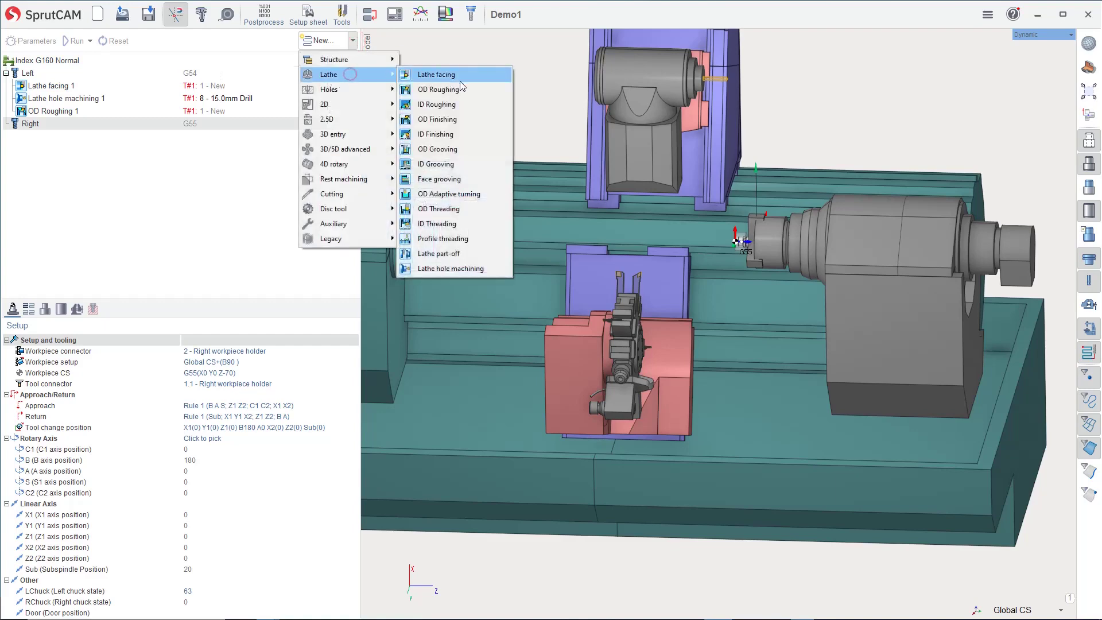
left_click(443, 75)
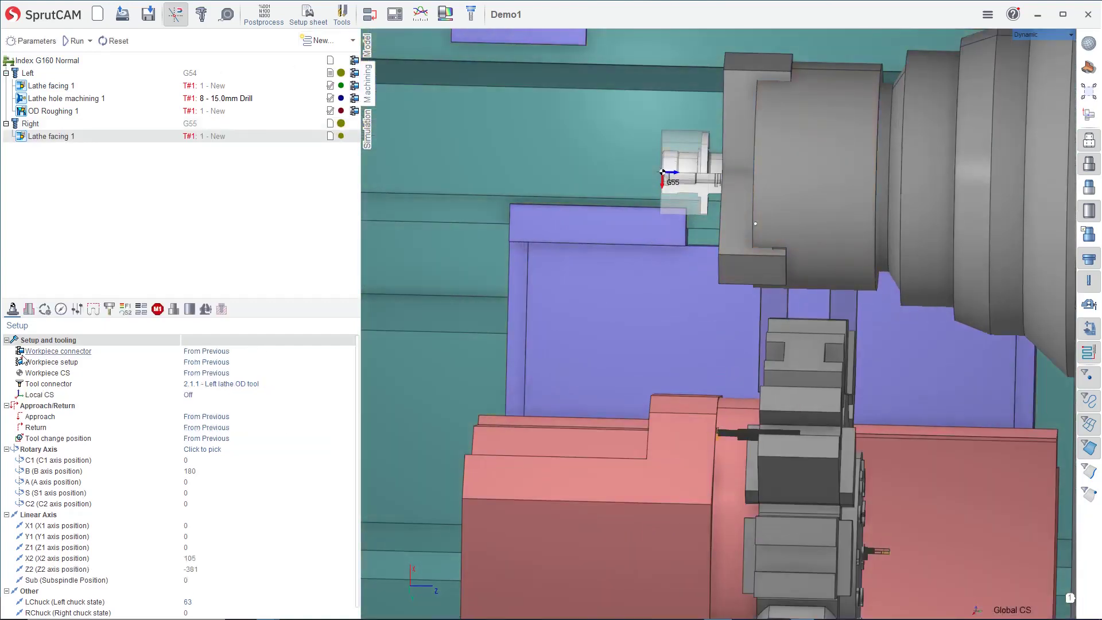
Hide the machine and flip the facing contour of the Right group's operation to the end face at G55.
left_click(29, 310)
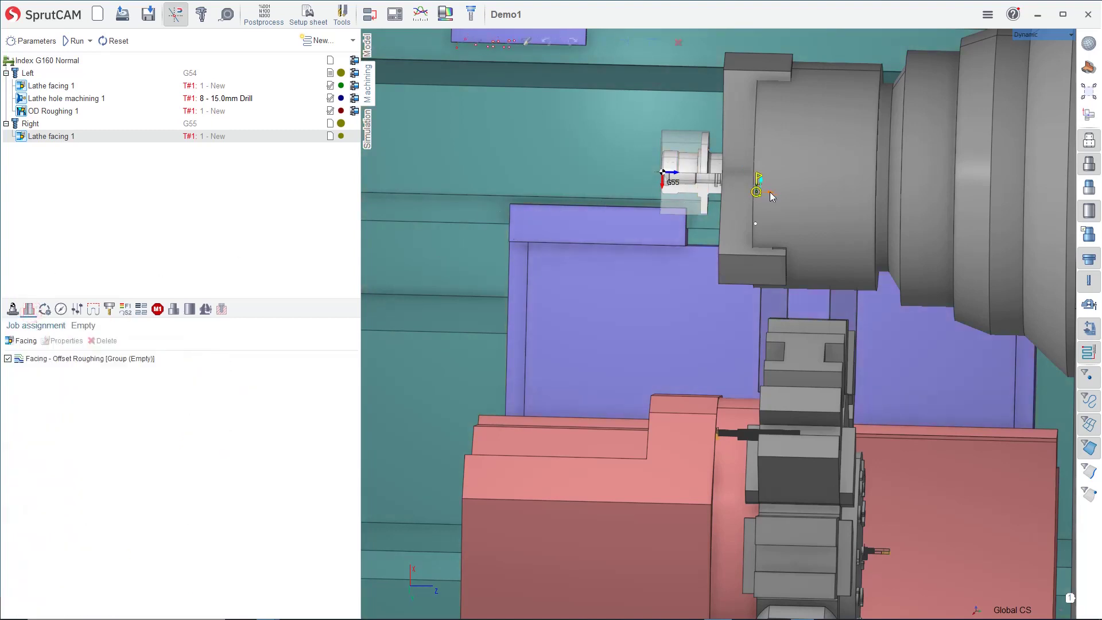
left_click(1090, 327)
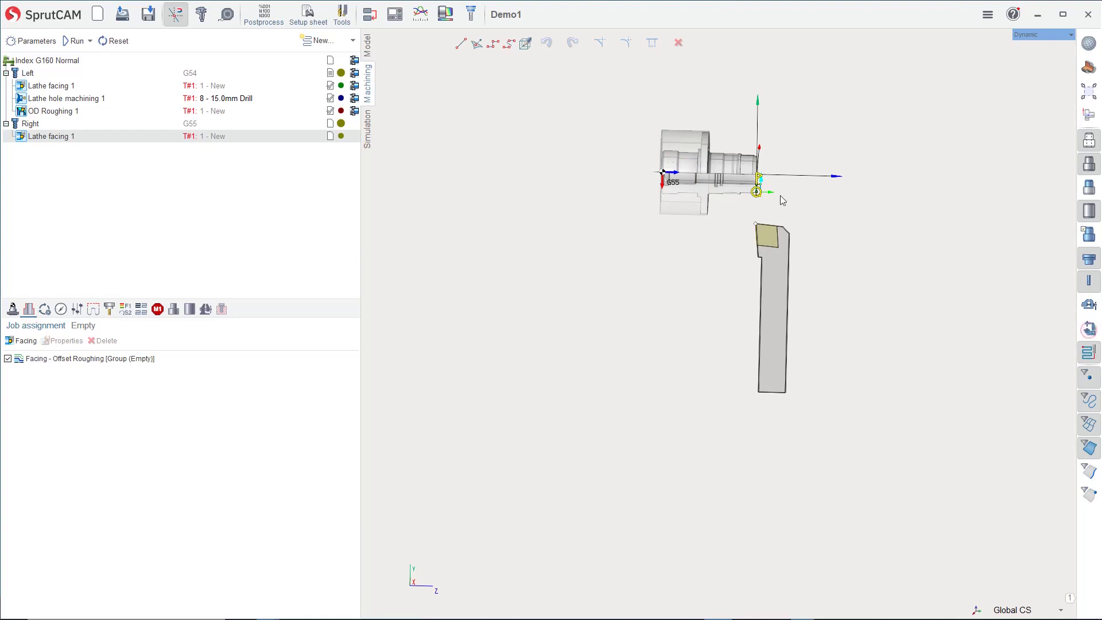
left_click(771, 194)
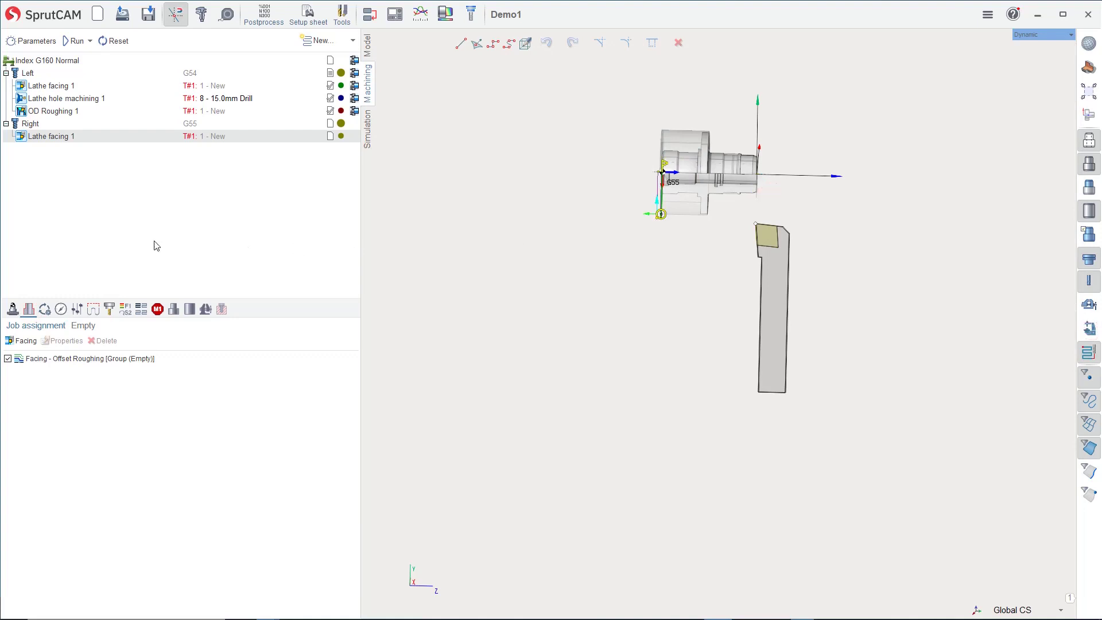
Show the machine, assign the Custom OD cutting tool with ID 1.1 to the Right group's facing operation, and calculate it.
left_click(109, 310)
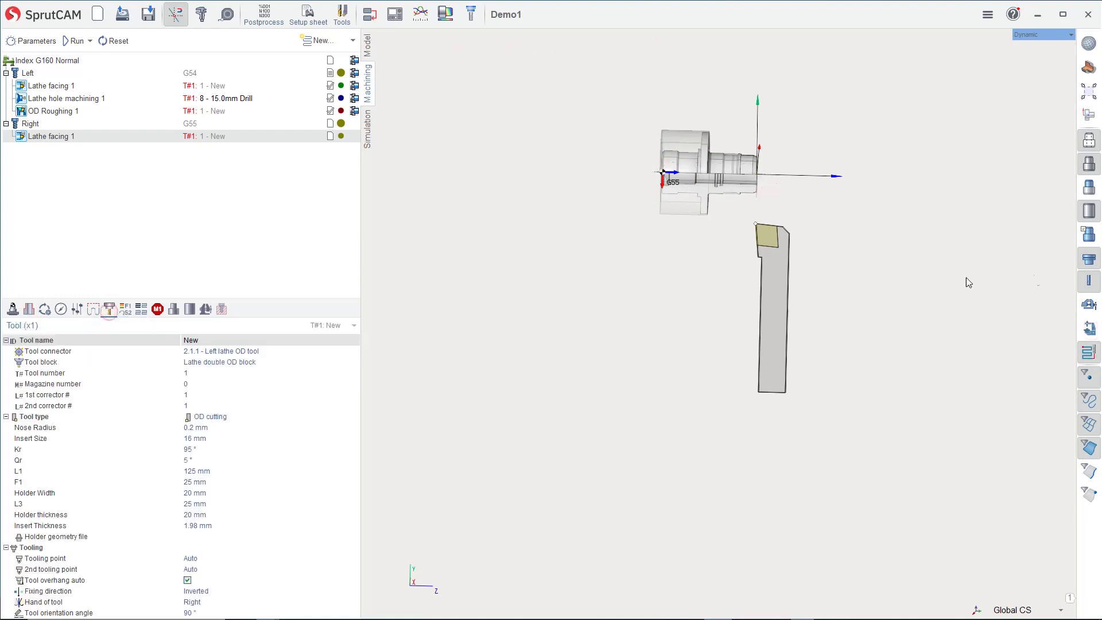
left_click(1089, 329)
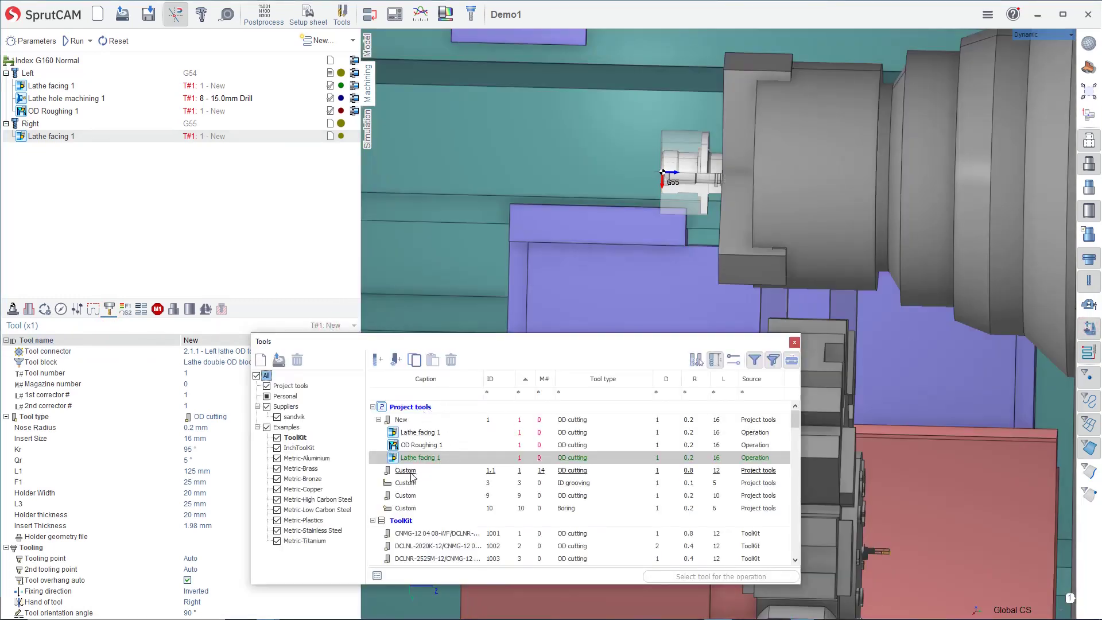
left_click(410, 471)
left_click(716, 577)
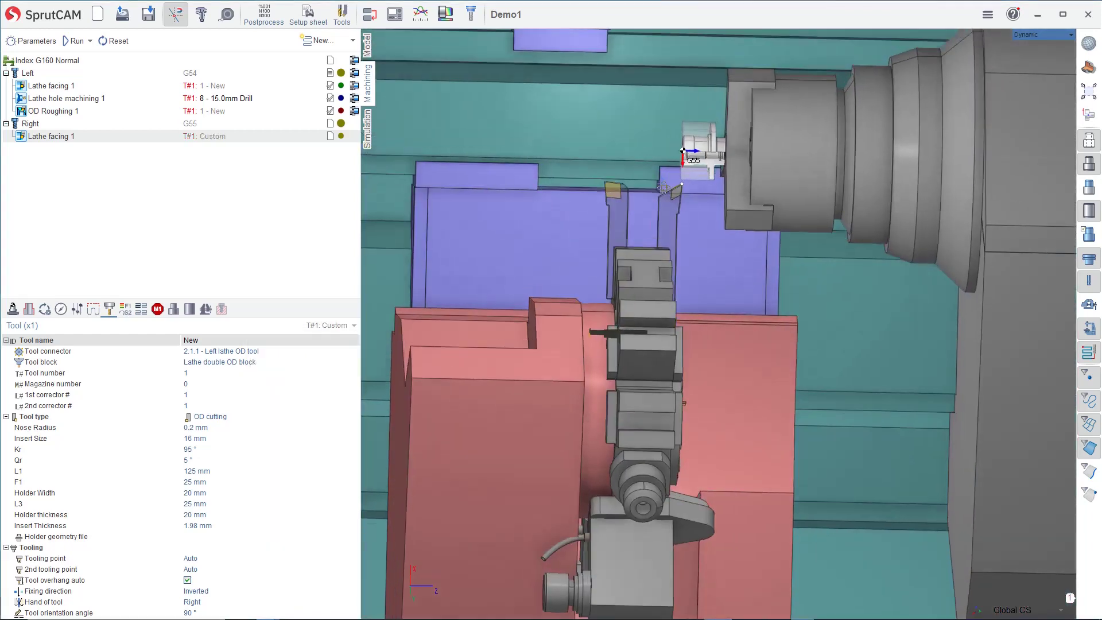
left_click(74, 41)
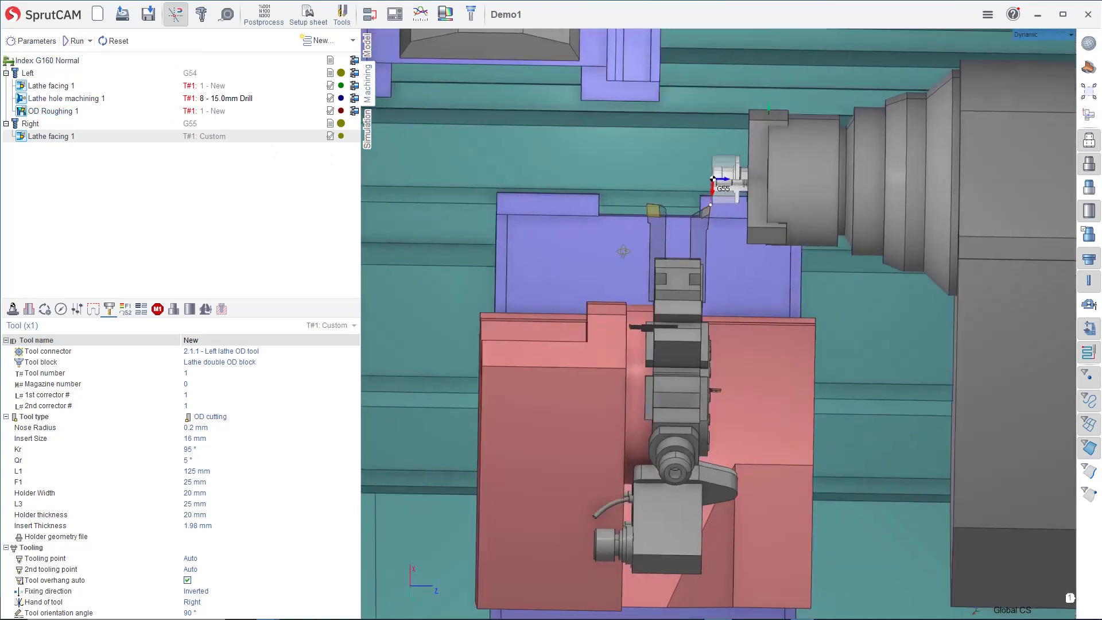
Add an OD Roughing operation to the Right group and assign it the Custom OD cutting tool with ID 1.1.
left_click(352, 43)
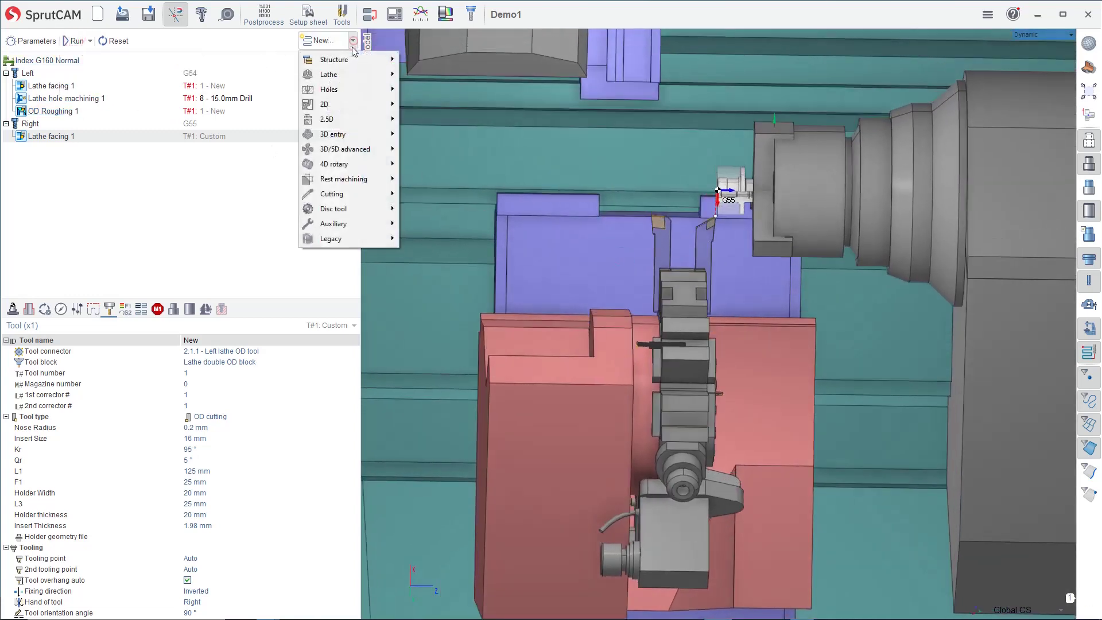
mouse_move(345, 74)
left_click(457, 90)
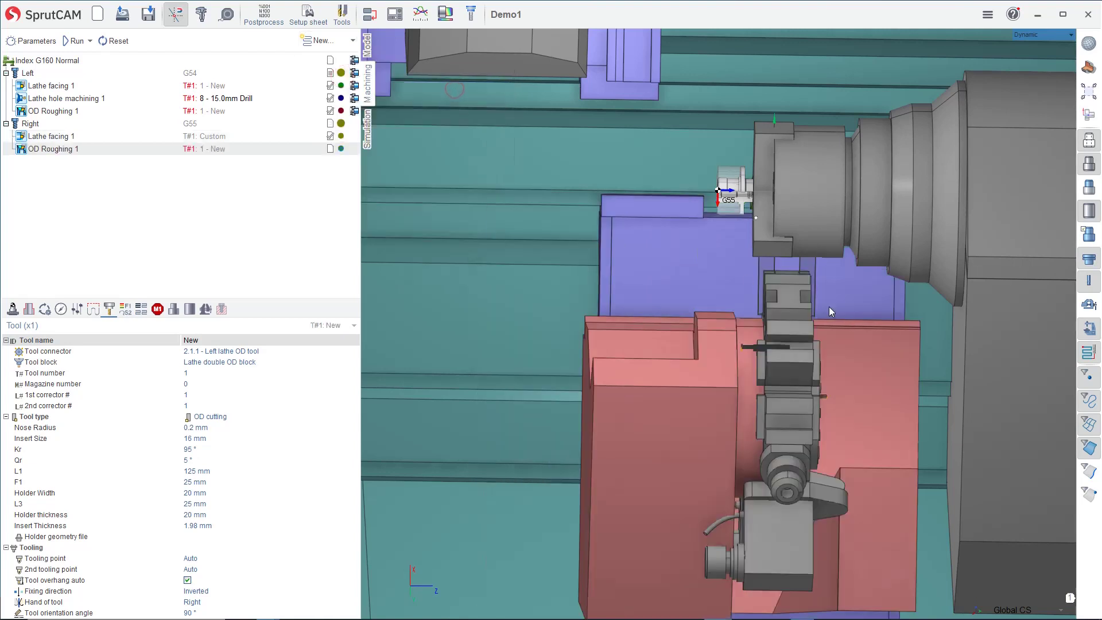
left_click(283, 355)
left_click(319, 325)
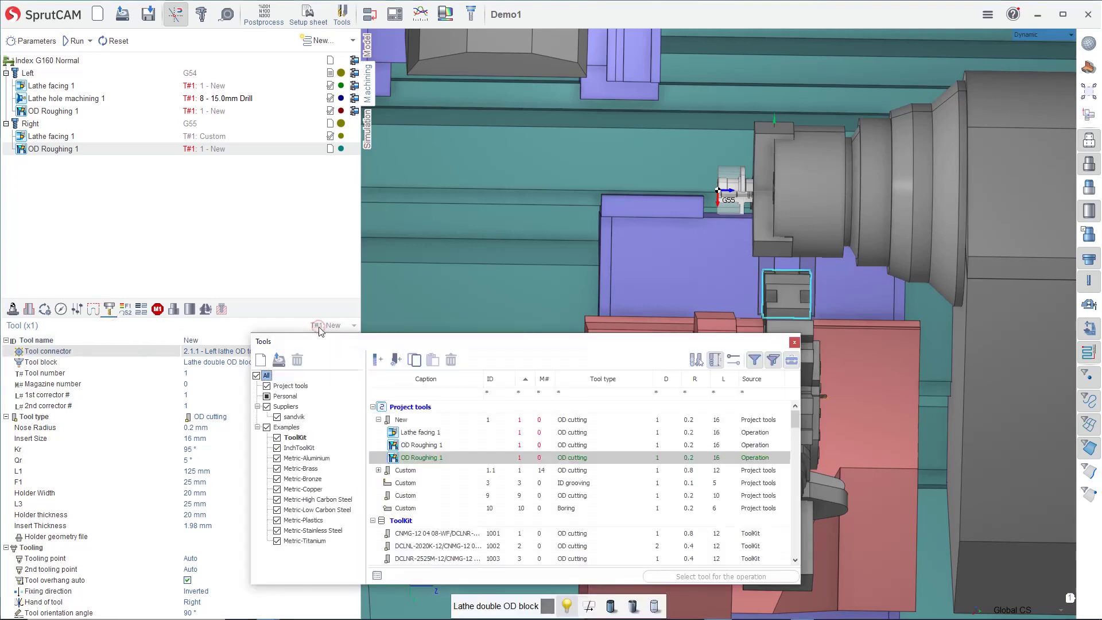
left_click(458, 470)
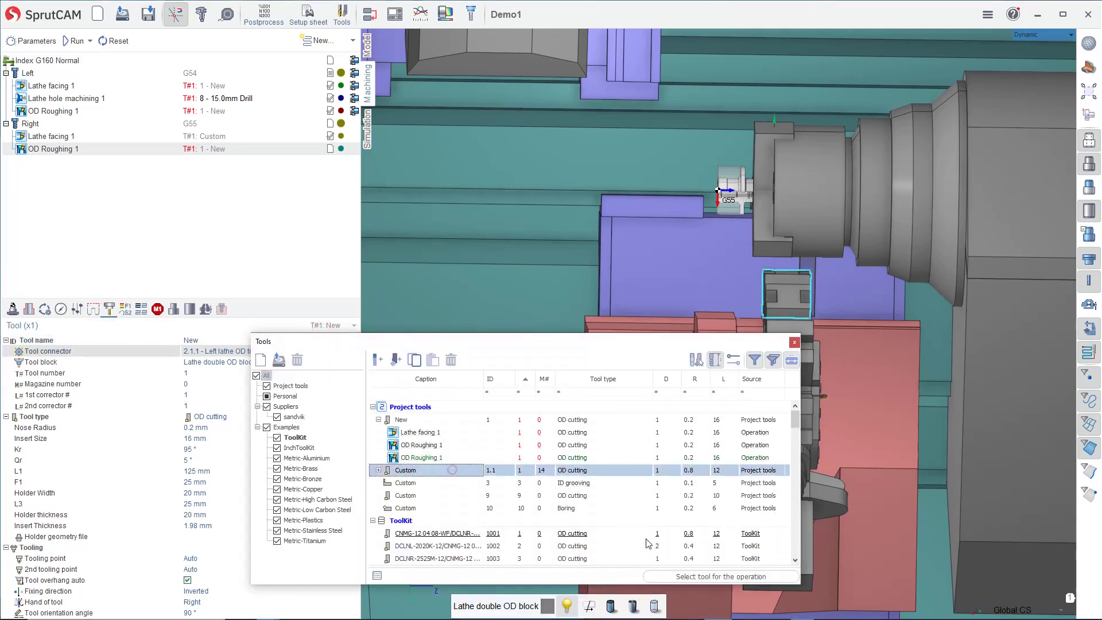
left_click(712, 577)
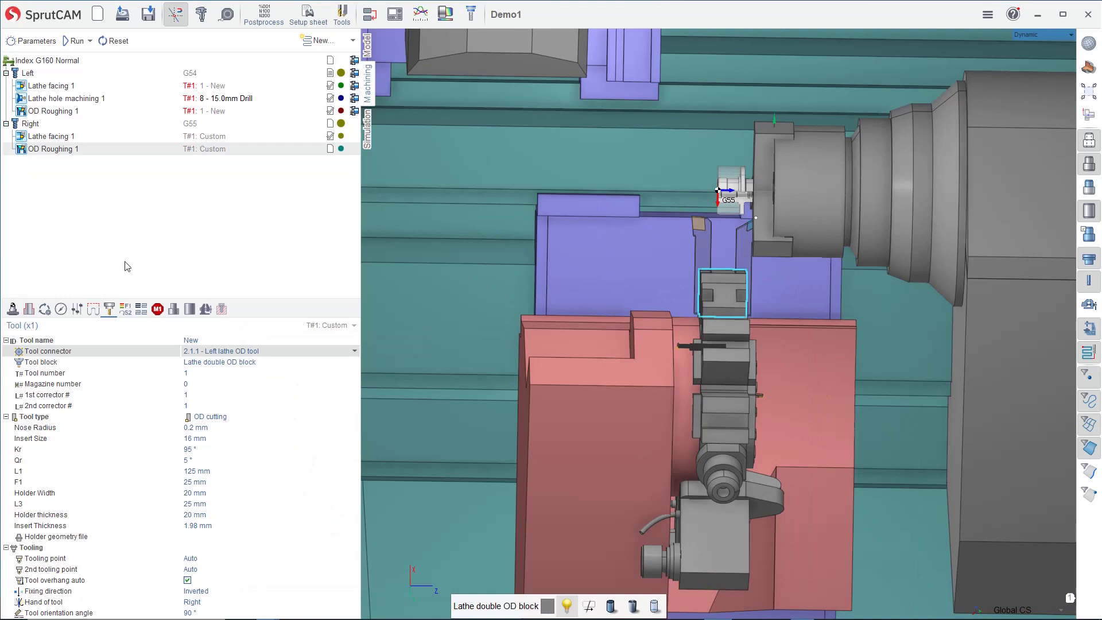
Reverse the direction of the Right group's OD roughing contour and extend its end-face side outward by about 1.5 mm.
left_click(30, 311)
scroll(736, 212, "up", 8)
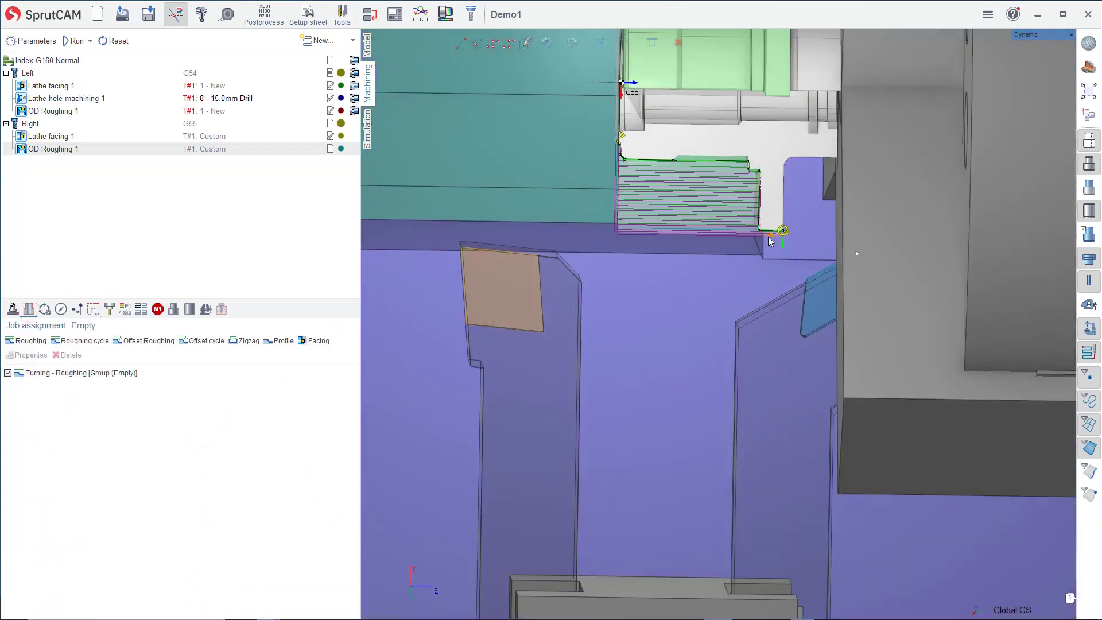
scroll(620, 132, "up", 6)
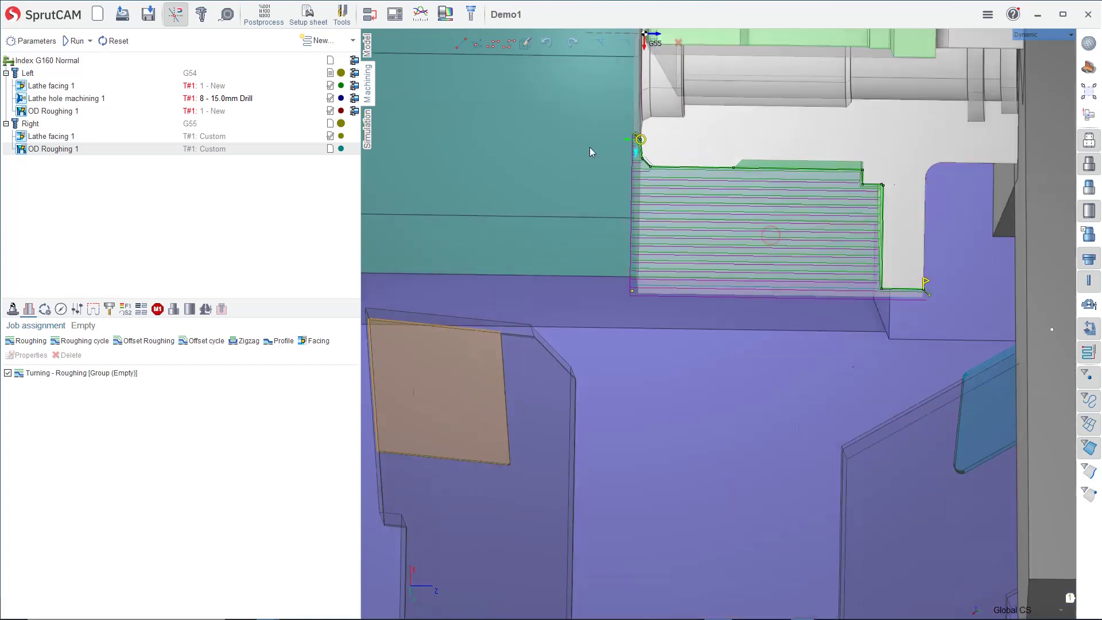
left_click_drag(618, 108, 604, 124)
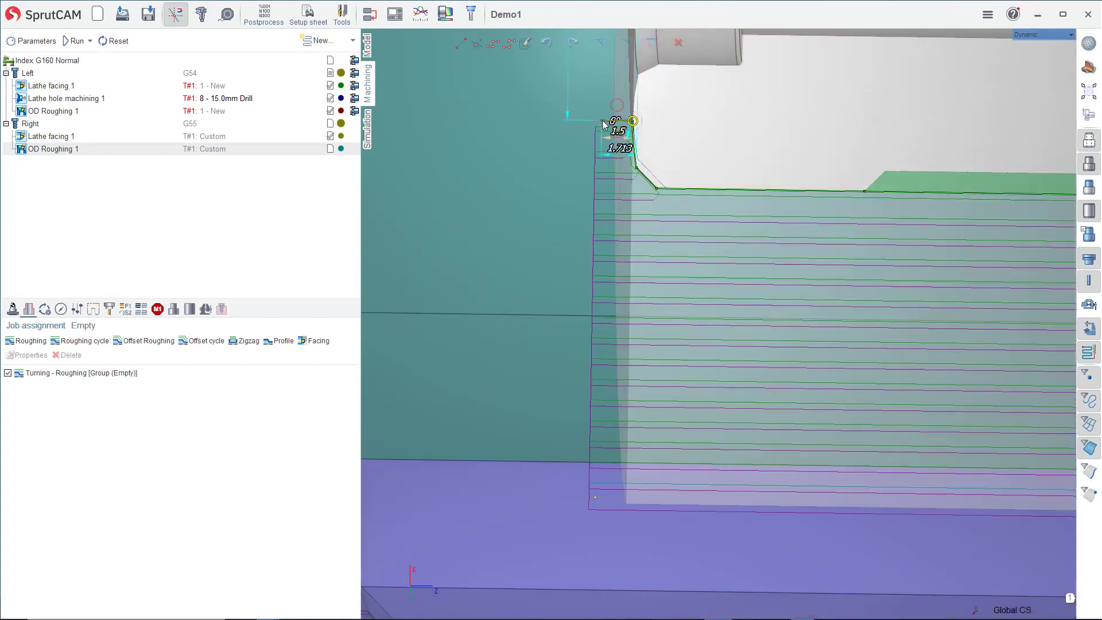
Pull the roughing contour's other end back to the flange's near corner and turn its extension radially outward, about 0.91 mm long.
scroll(718, 343, "down", 5)
scroll(865, 287, "up", 6)
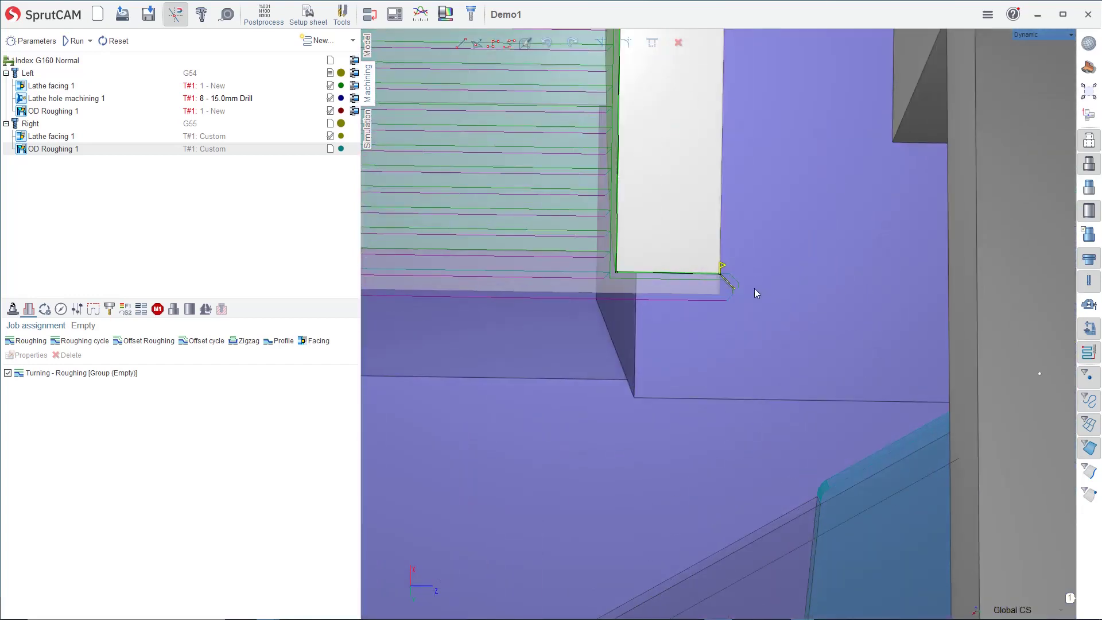
mouse_move(707, 272)
left_mouse_down()
mouse_move(617, 269)
mouse_move(592, 307)
left_mouse_up()
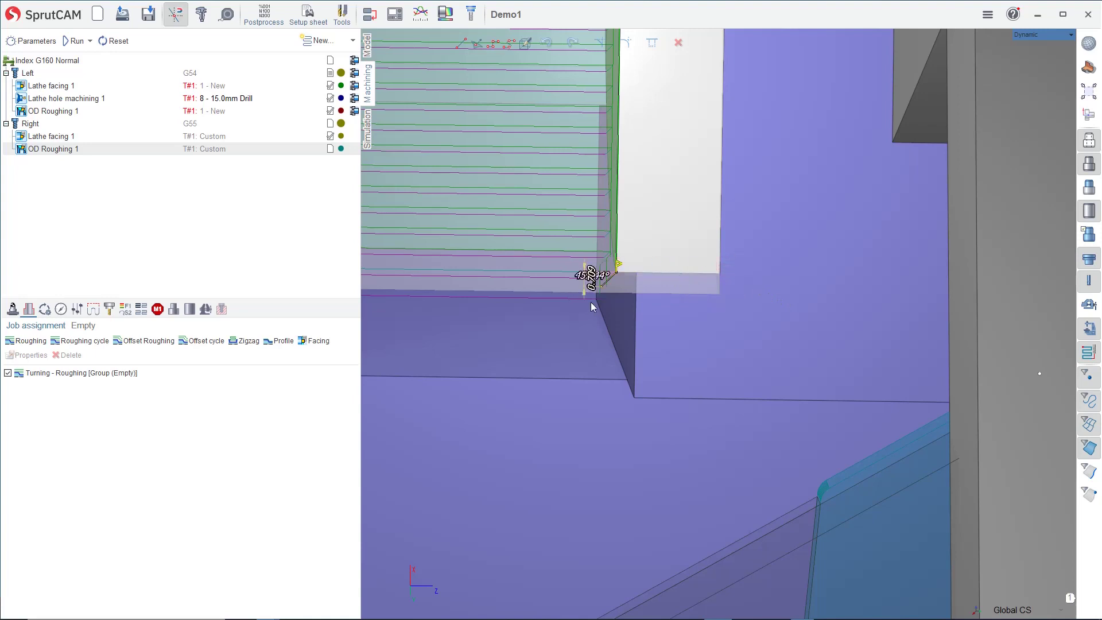
scroll(604, 288, "up", 3)
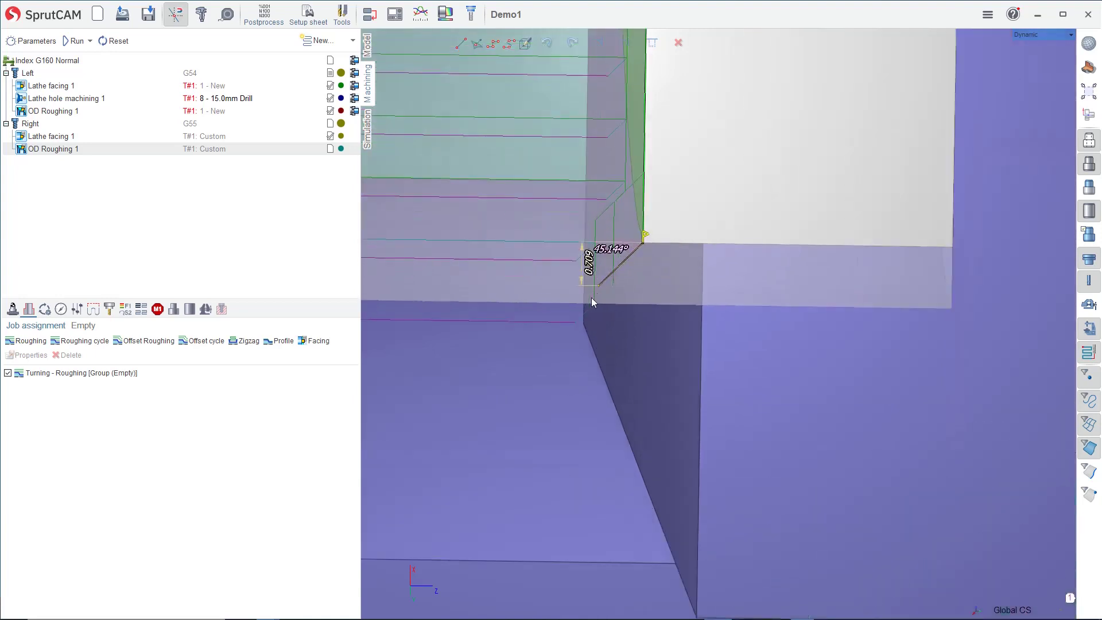
left_click_drag(597, 287, 644, 303)
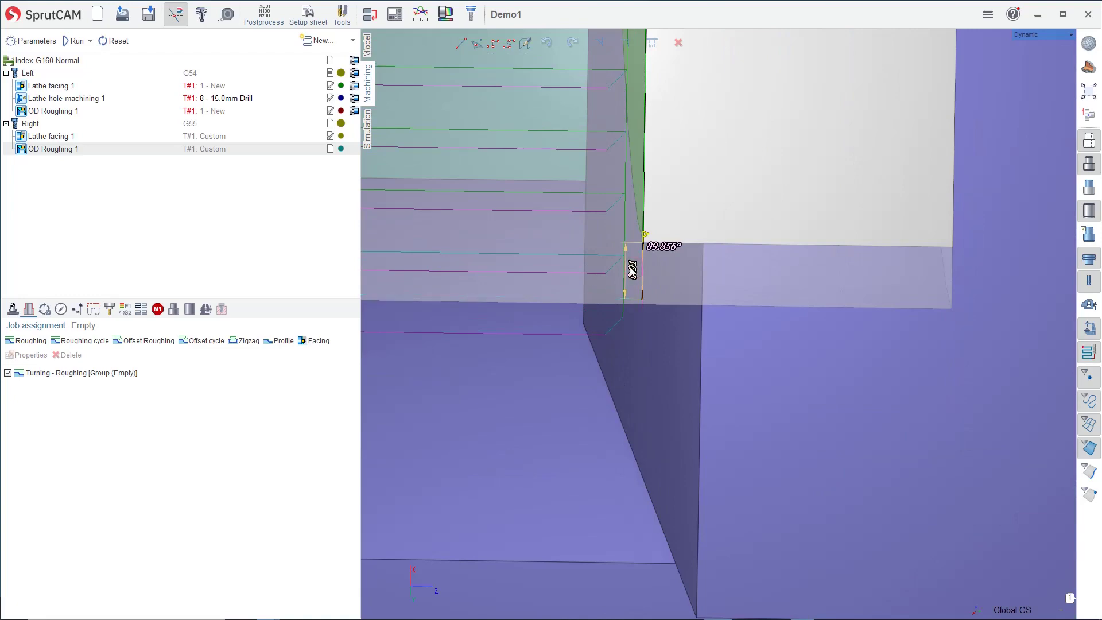
scroll(694, 372, "down", 5)
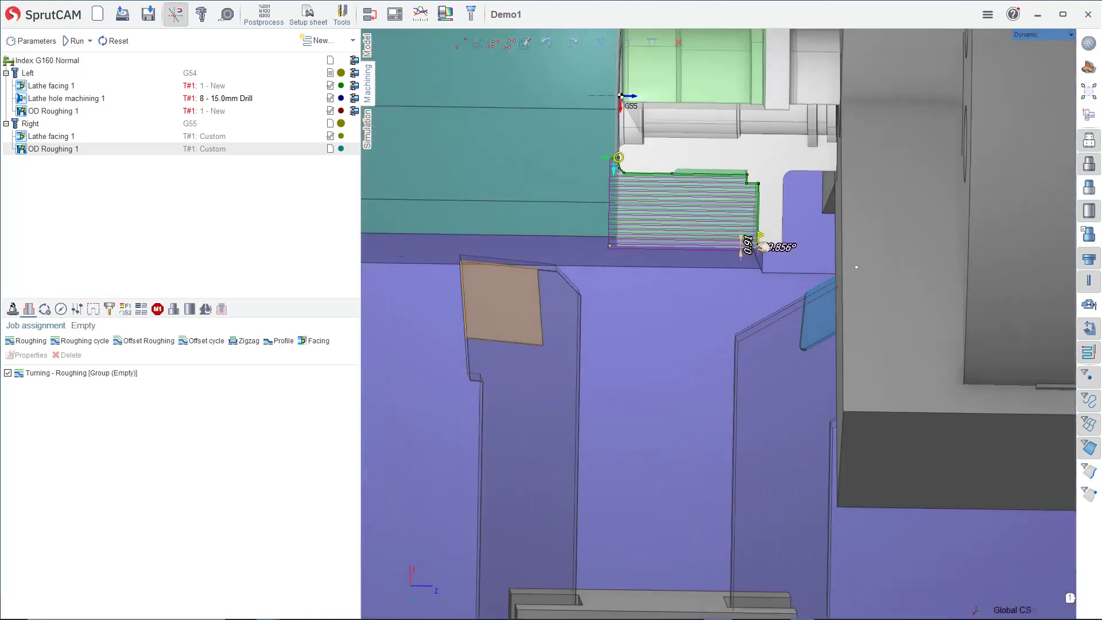
Calculate the toolpath of the Right group's OD roughing operation.
scroll(689, 356, "down", 3)
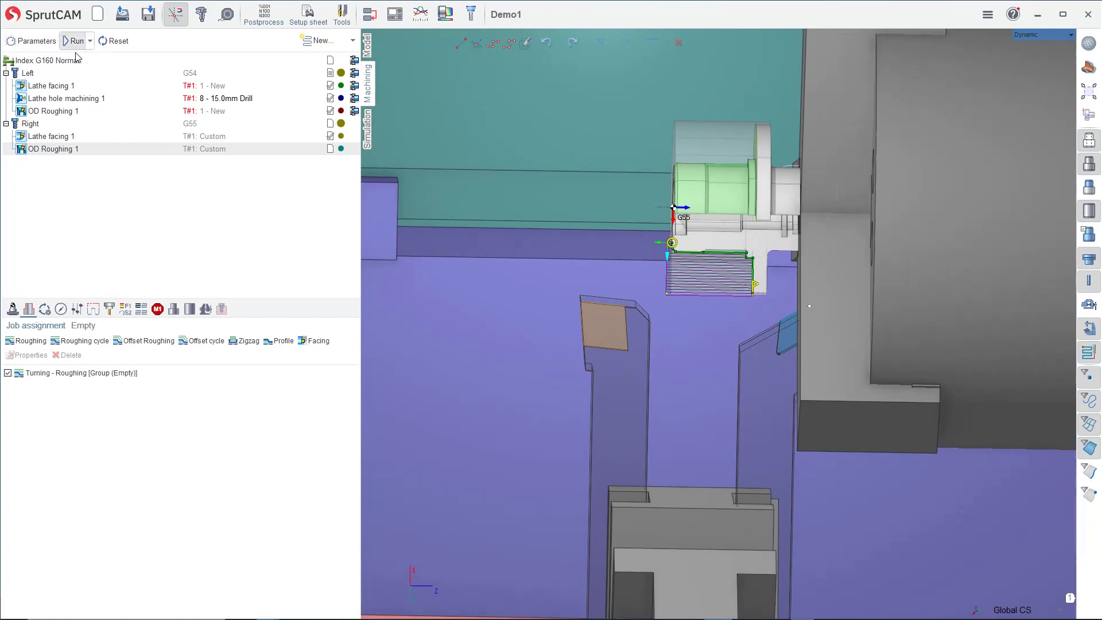
left_click(76, 41)
scroll(665, 275, "down", 3)
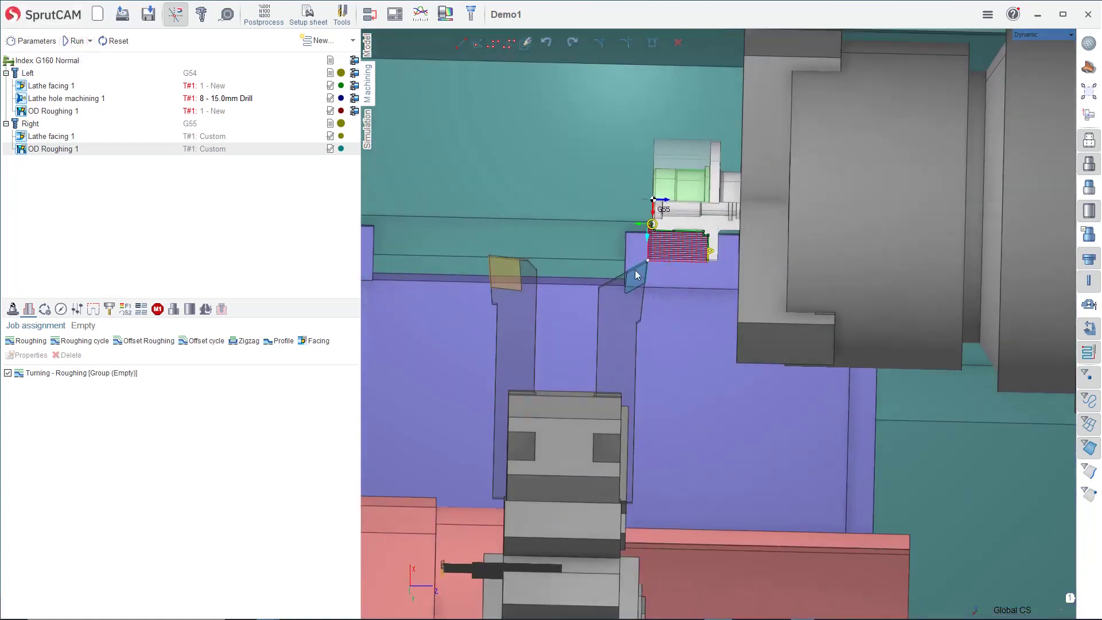
scroll(635, 274, "down", 1)
Add a 2D contouring operation to the Right group and examine the part with the machine temporarily hidden.
left_click(351, 41)
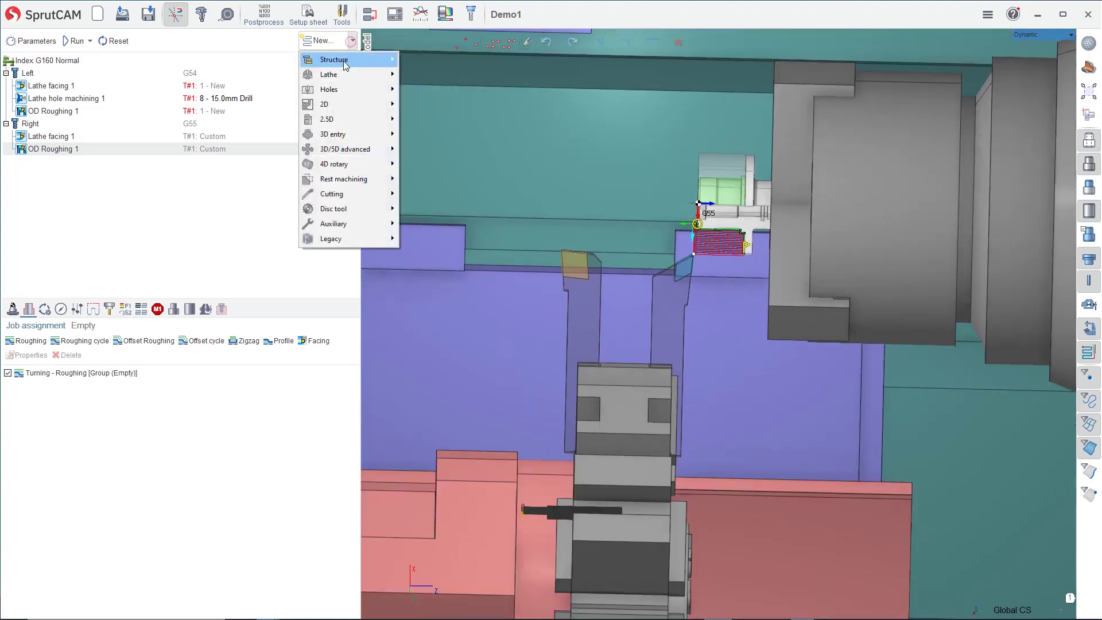
mouse_move(343, 105)
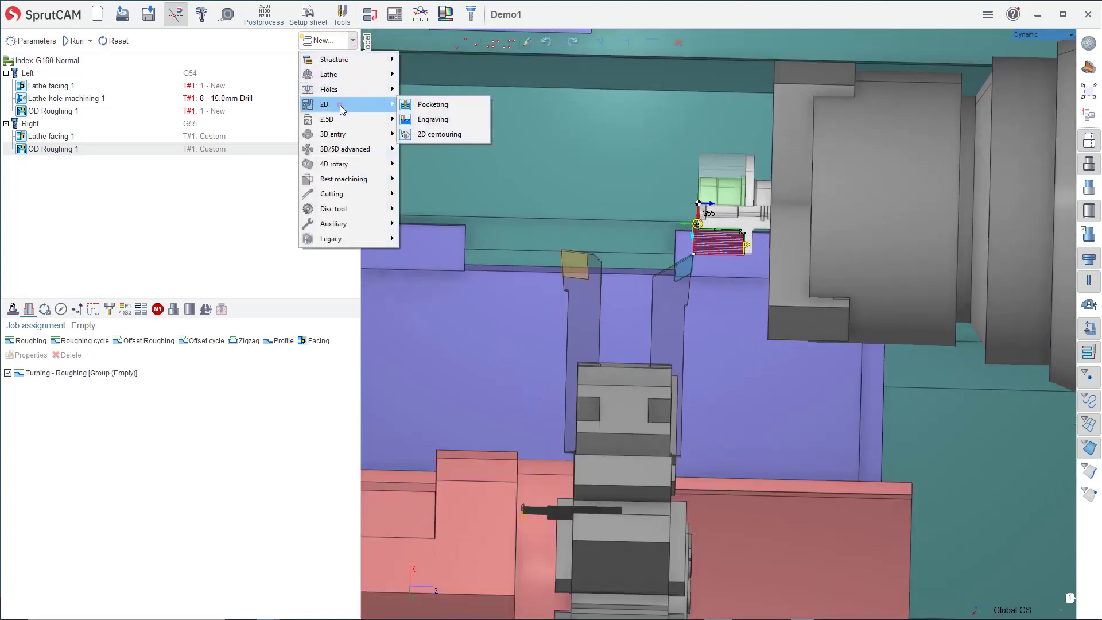
left_click(439, 134)
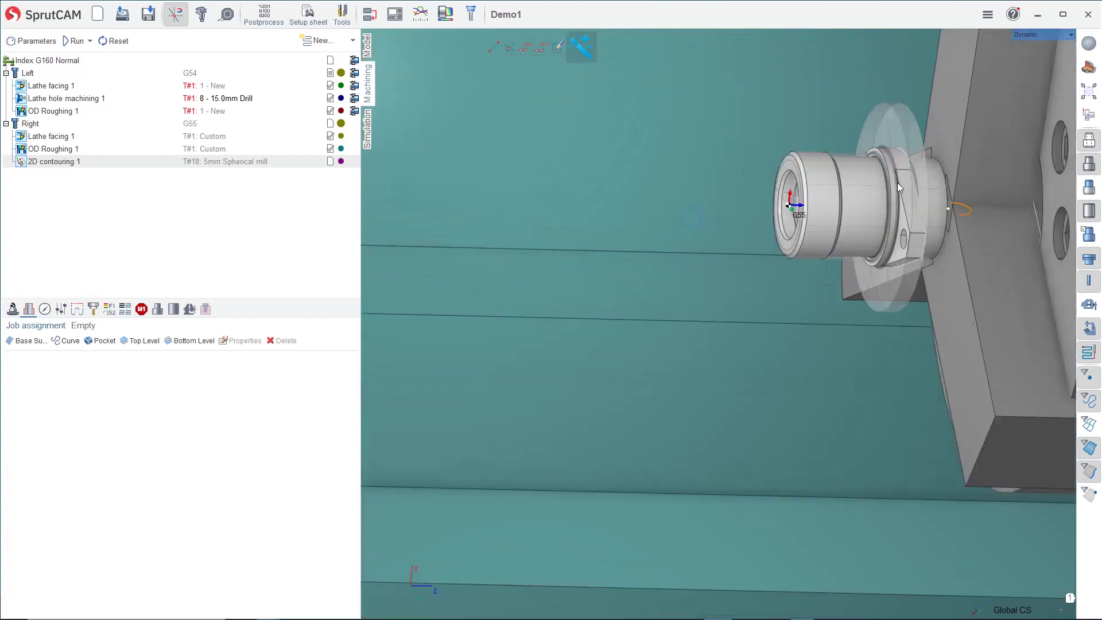
scroll(897, 188, "up", 6)
scroll(875, 230, "down", 4)
middle_click_drag(854, 247, 745, 254)
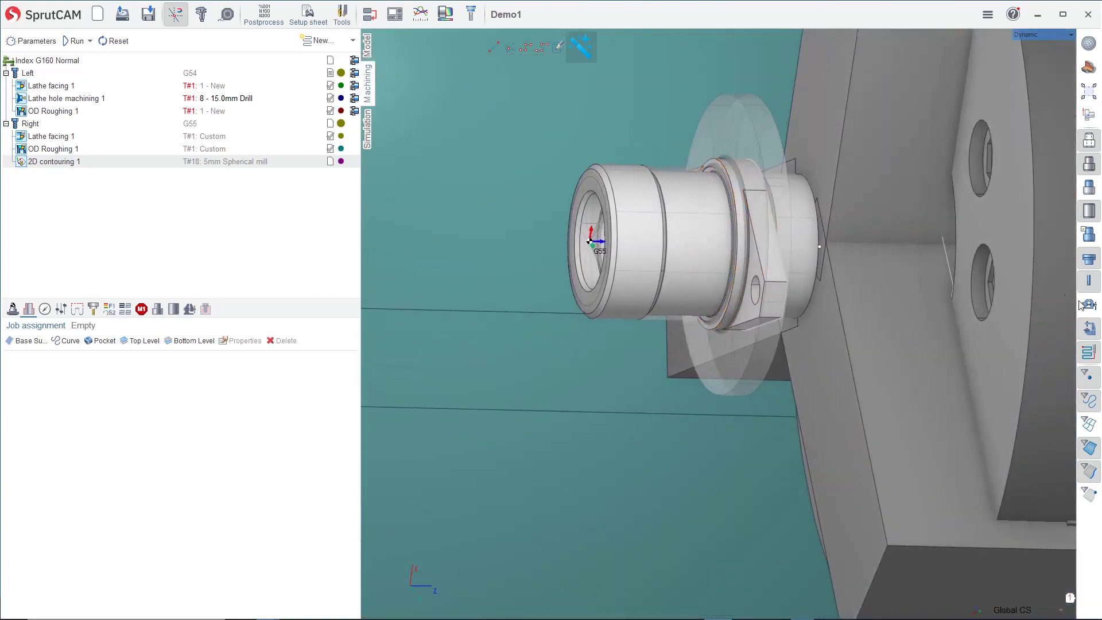
left_click(1089, 329)
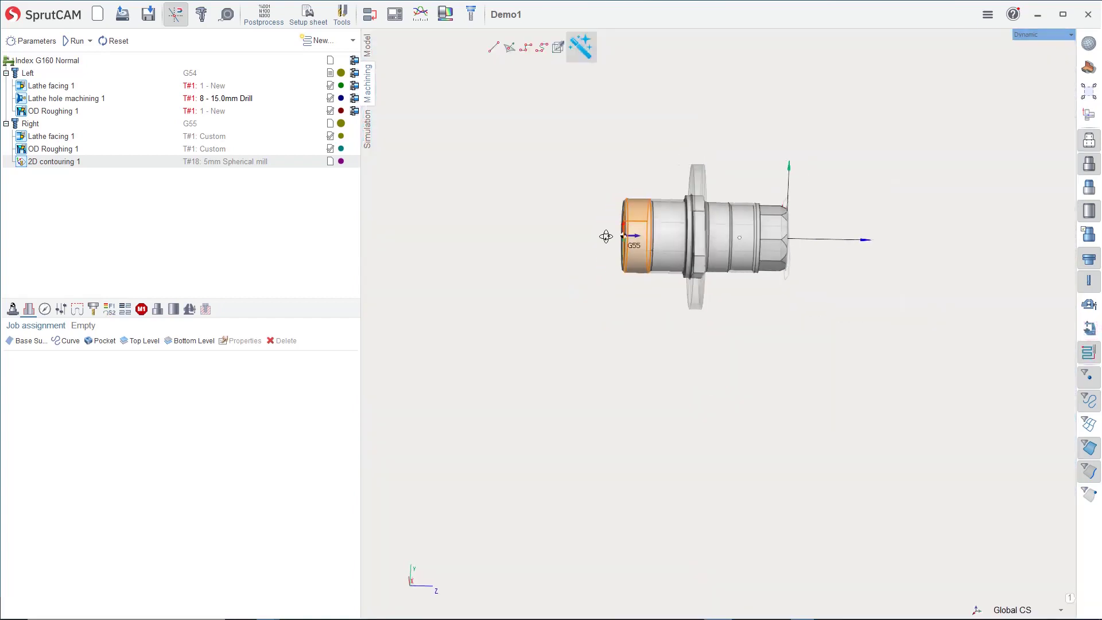
left_click(1089, 328)
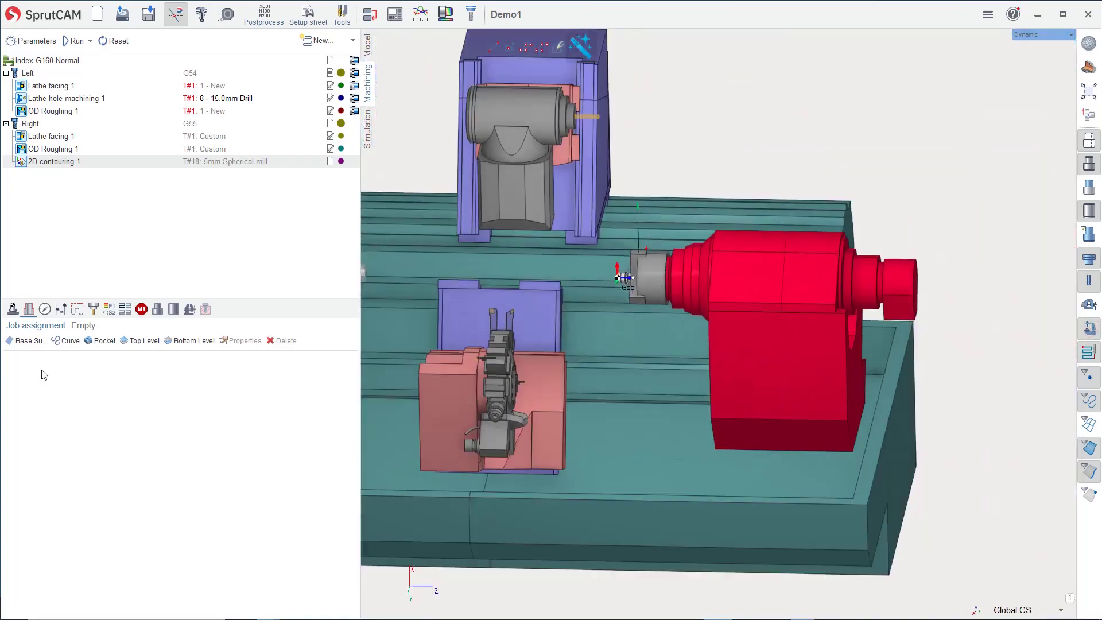
Set the tool connector of the 2D contouring operation to 1.2 - Mill Spindle.
left_click(93, 311)
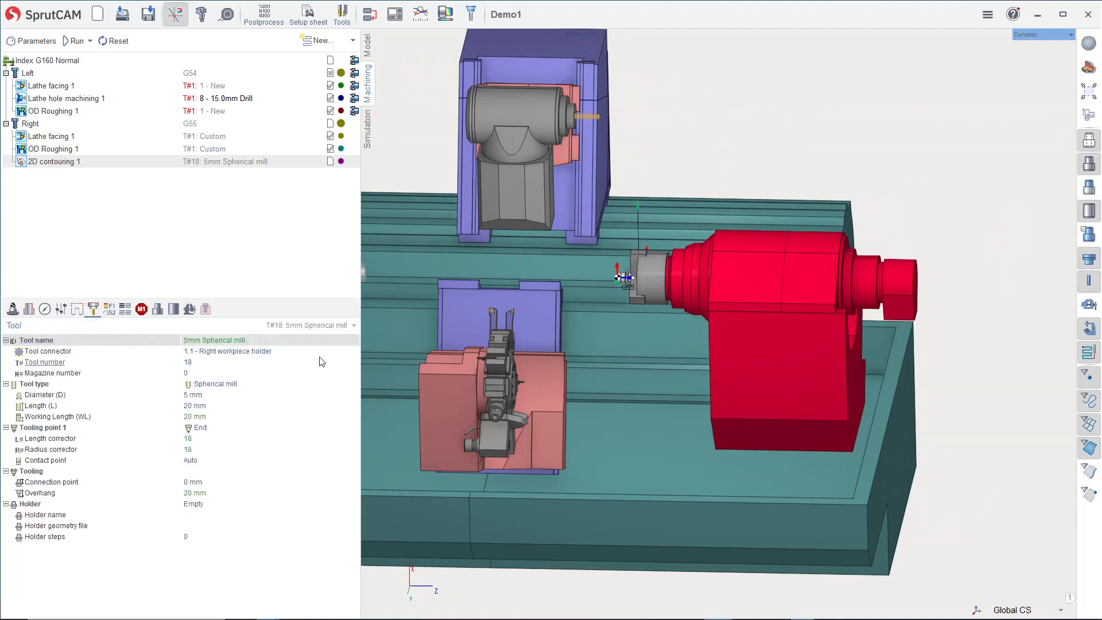
left_click(264, 351)
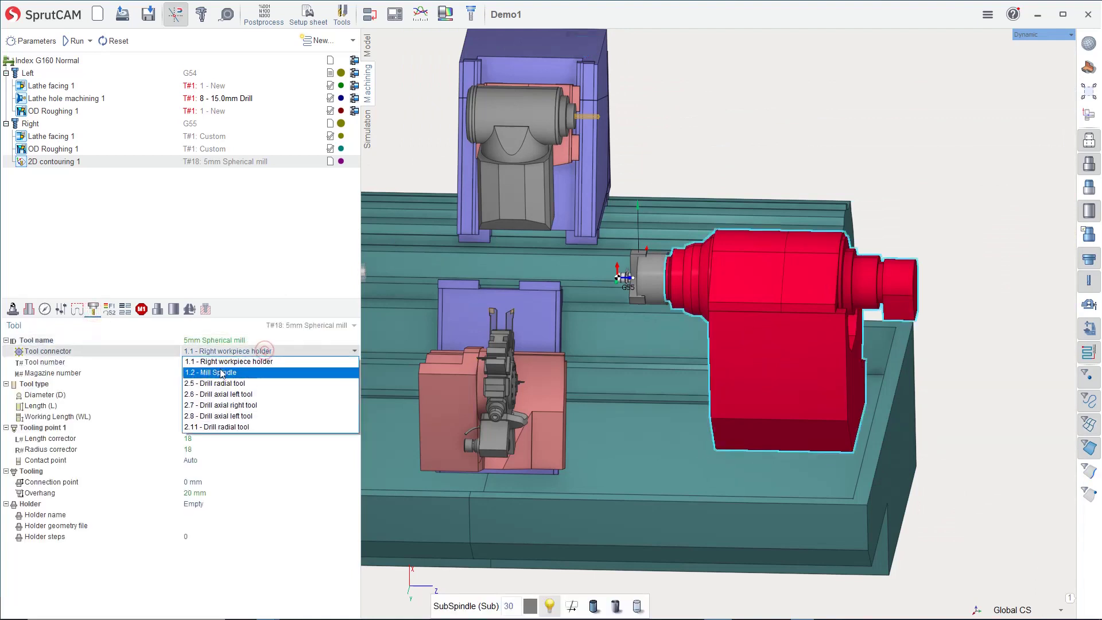
left_click(219, 373)
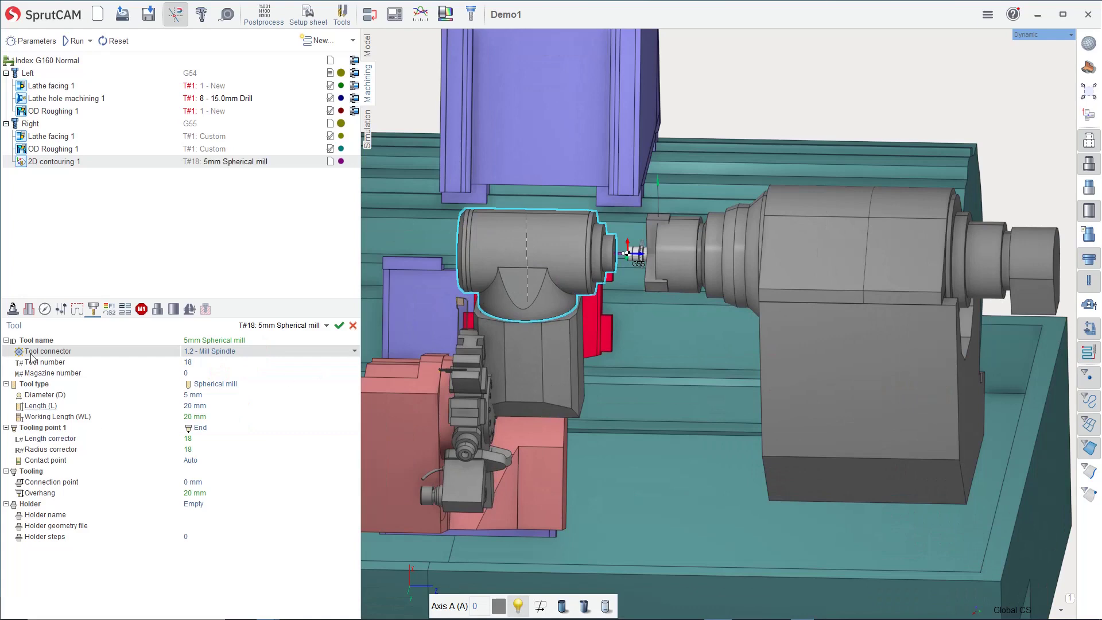
Set the 2D contouring operation's B axis position to 0 and its A axis position to 180 so the mill faces the subspindle part.
left_click(11, 309)
left_click(190, 471)
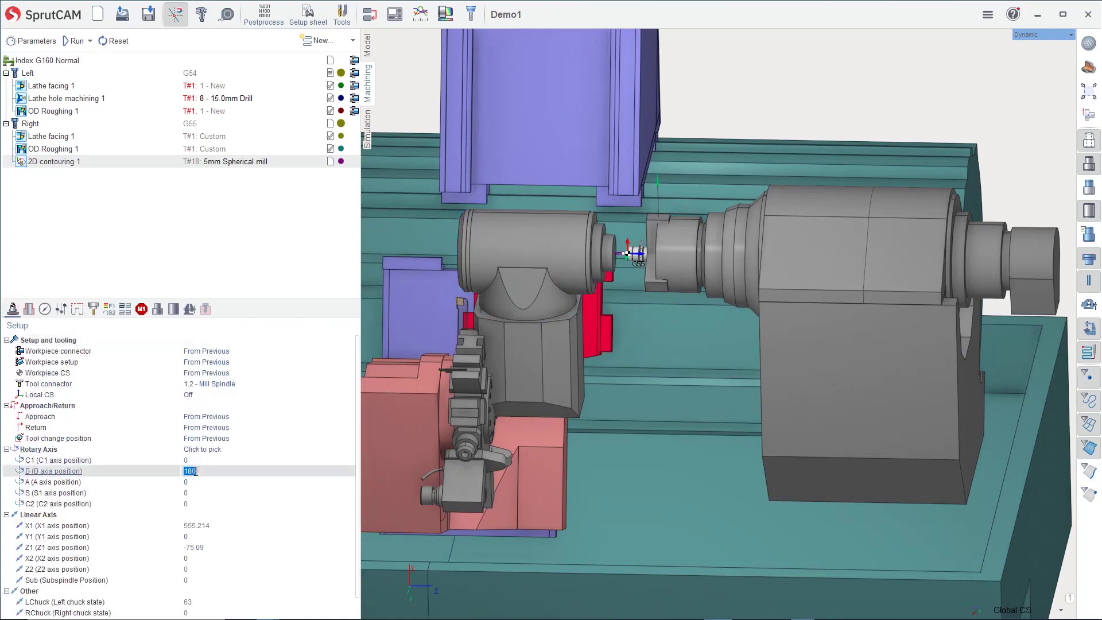
type("0")
key("Return")
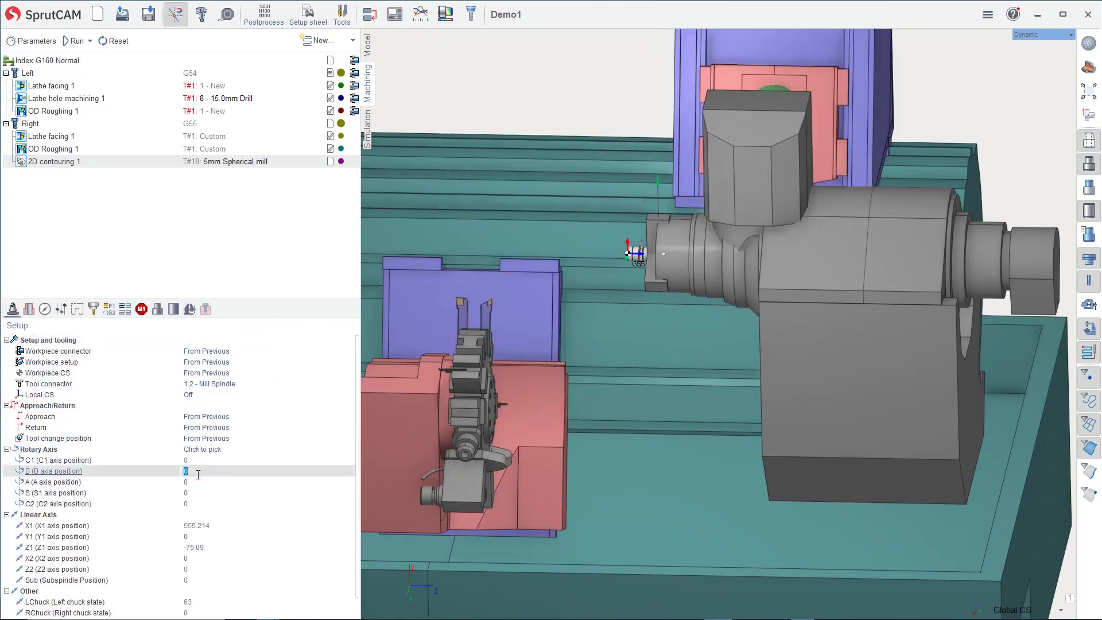
left_click(191, 483)
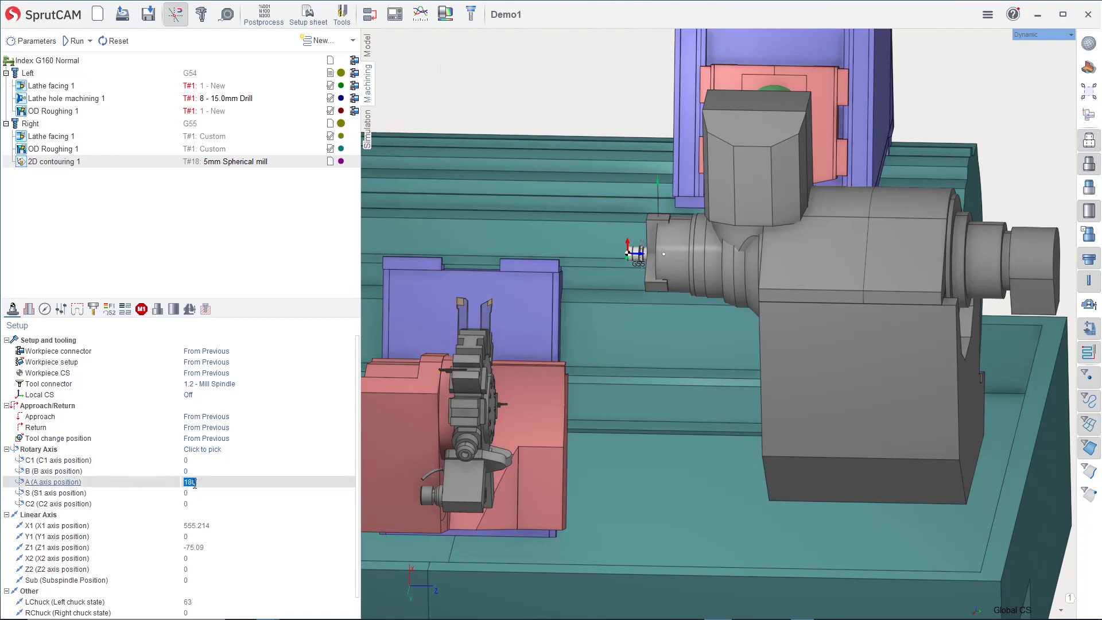
scroll(619, 252, "up", 5)
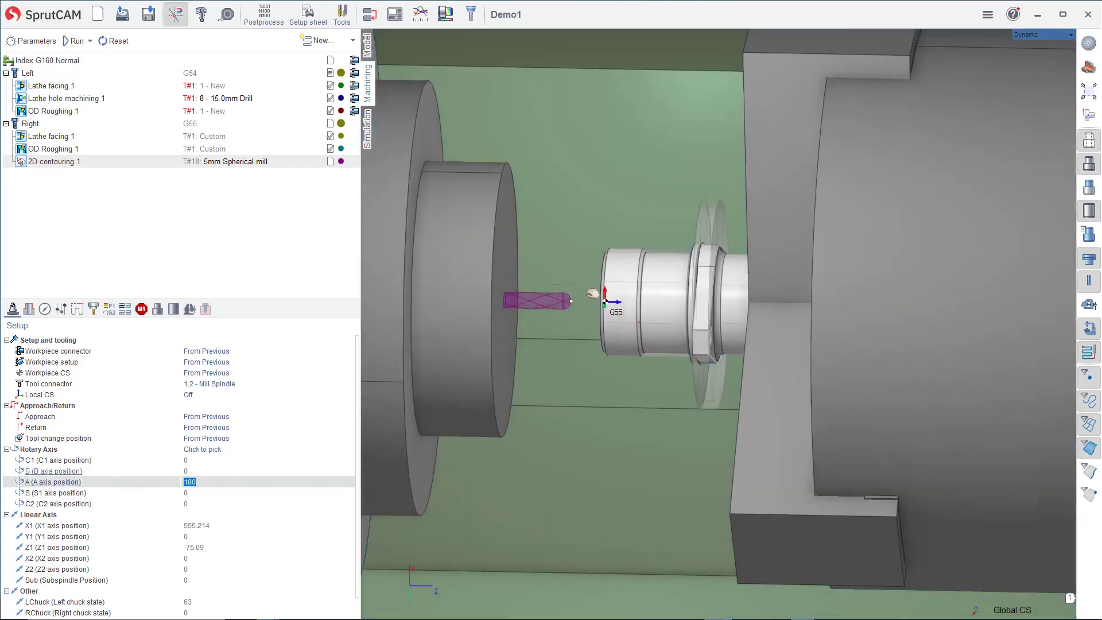
middle_click_drag(592, 294, 640, 256)
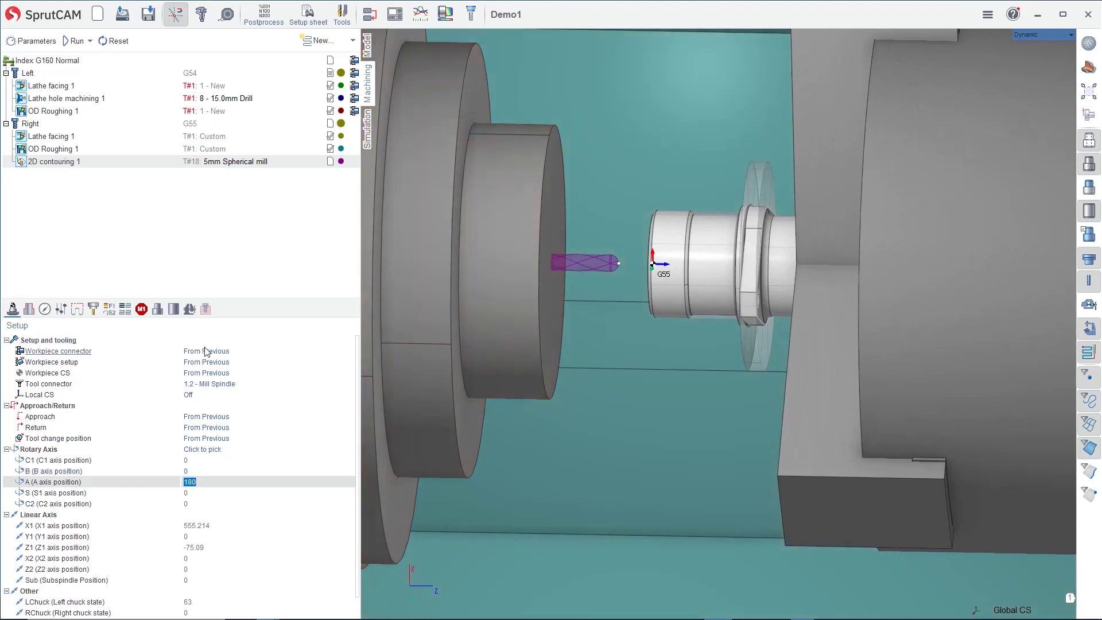
Set the 2D contouring mill's diameter to 10 mm and its length to 50 mm.
left_click(92, 310)
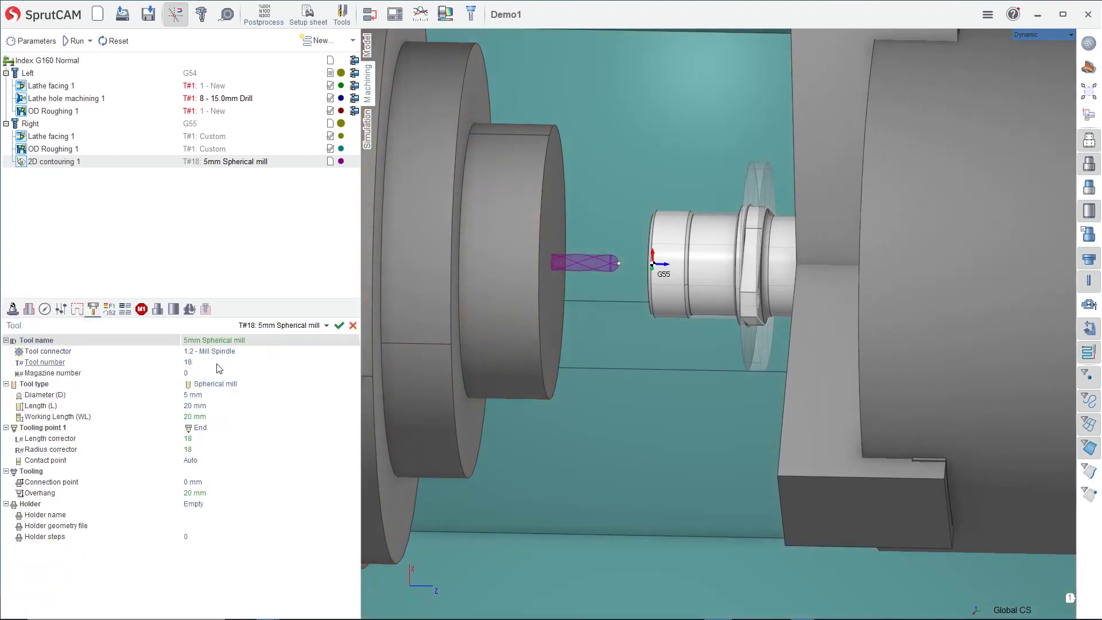
left_click(200, 395)
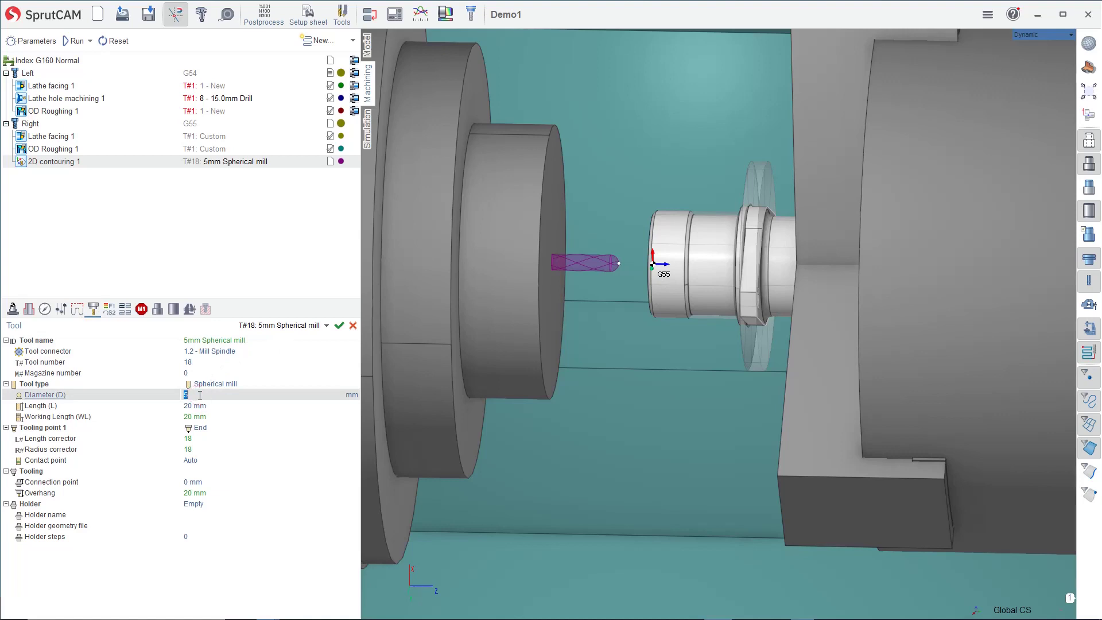
key("Return")
left_click(210, 407)
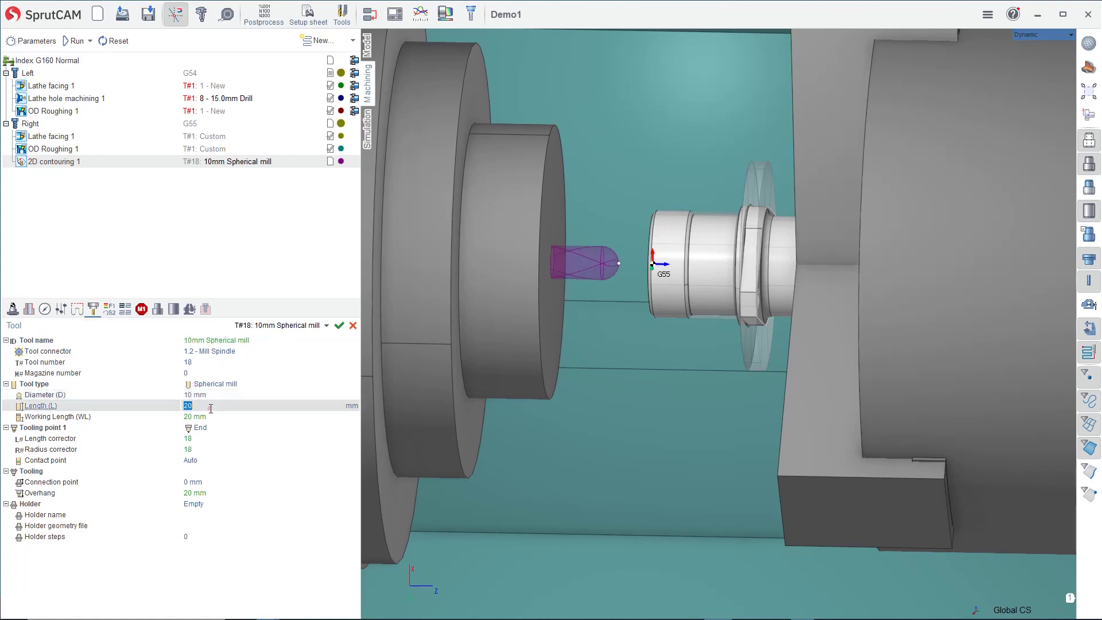
key("Return")
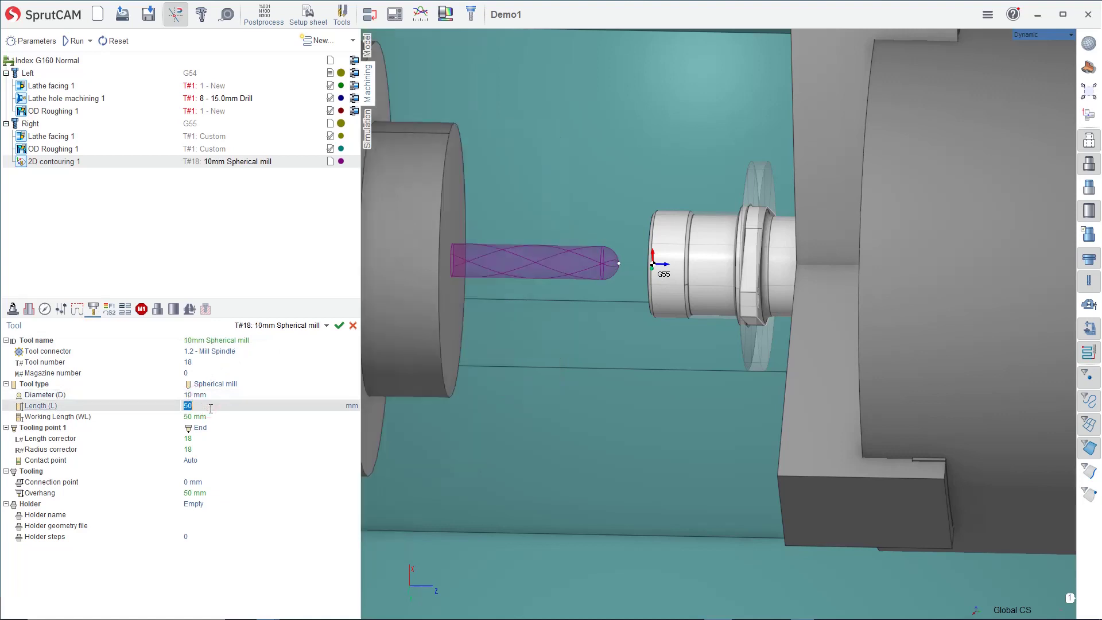
Change the contouring tool's type to Cylindrical mill and accept the tool definition.
left_click(217, 384)
left_click(217, 384)
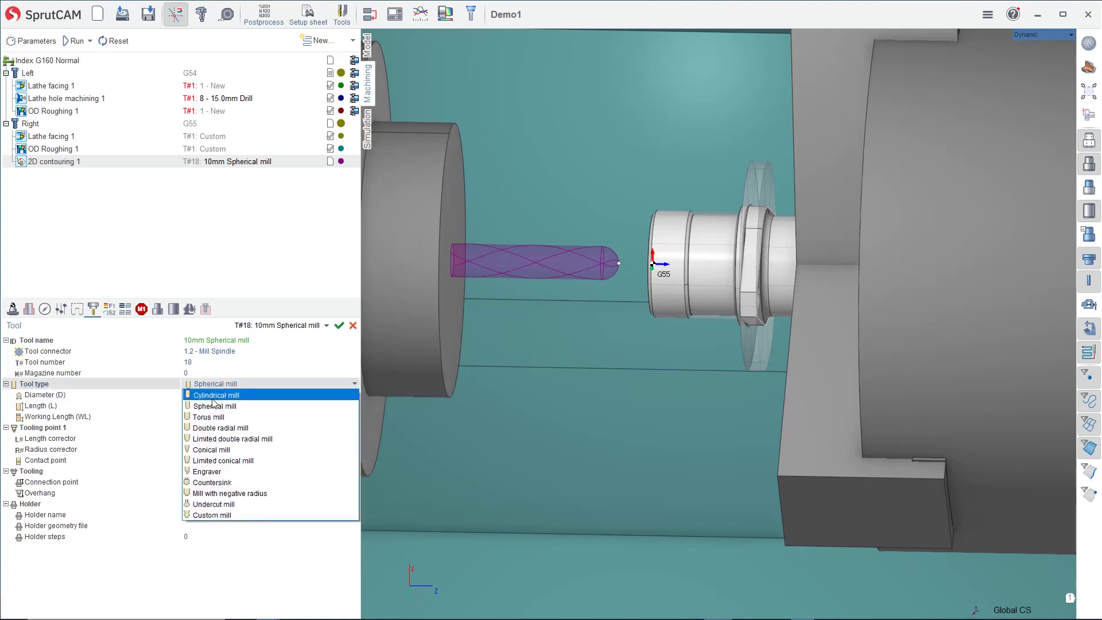
left_click(213, 399)
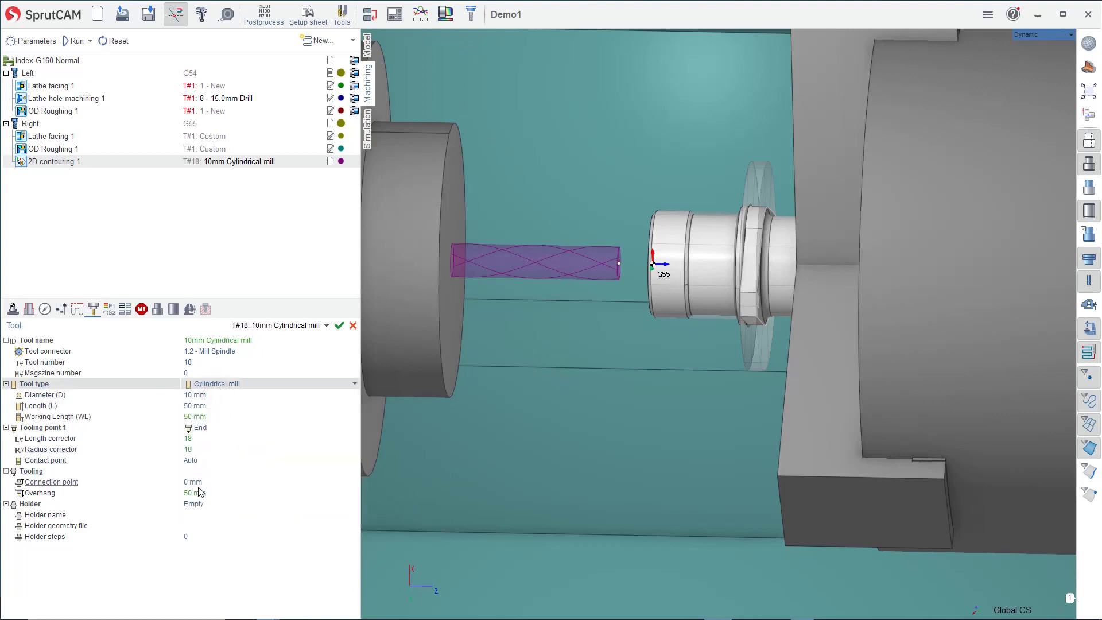
scroll(477, 360, "down", 1)
middle_click_drag(487, 359, 504, 356)
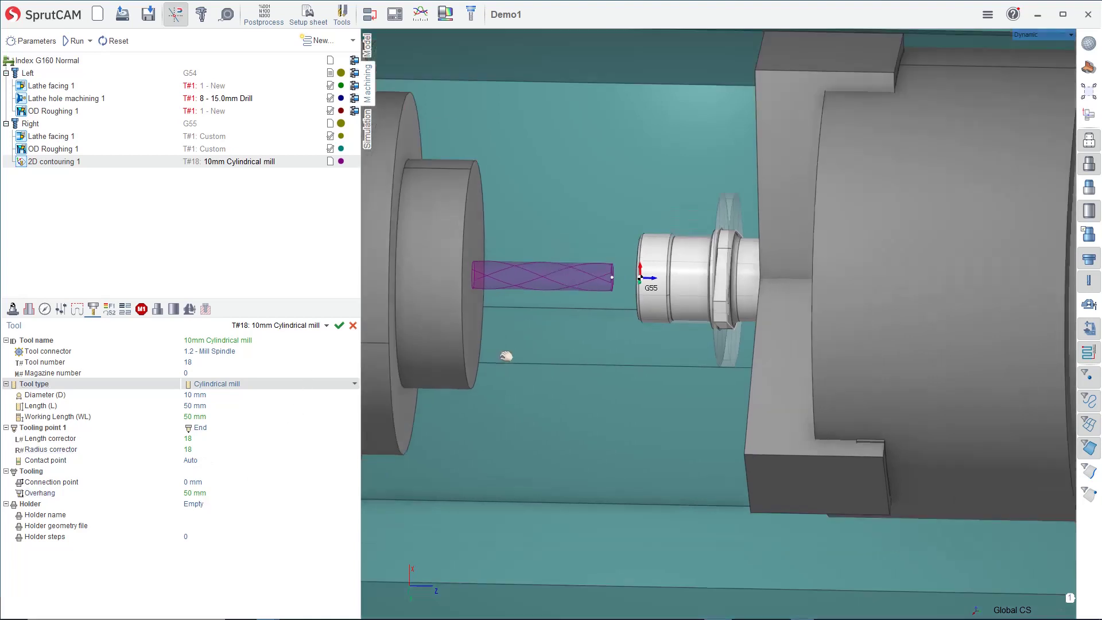
left_click(339, 326)
scroll(612, 301, "down", 1)
middle_click_drag(611, 301, 601, 298)
scroll(600, 298, "down", 1)
Add the outer contour of the part's flange as a curve in the 2D contouring operation's job assignment.
left_click(29, 309)
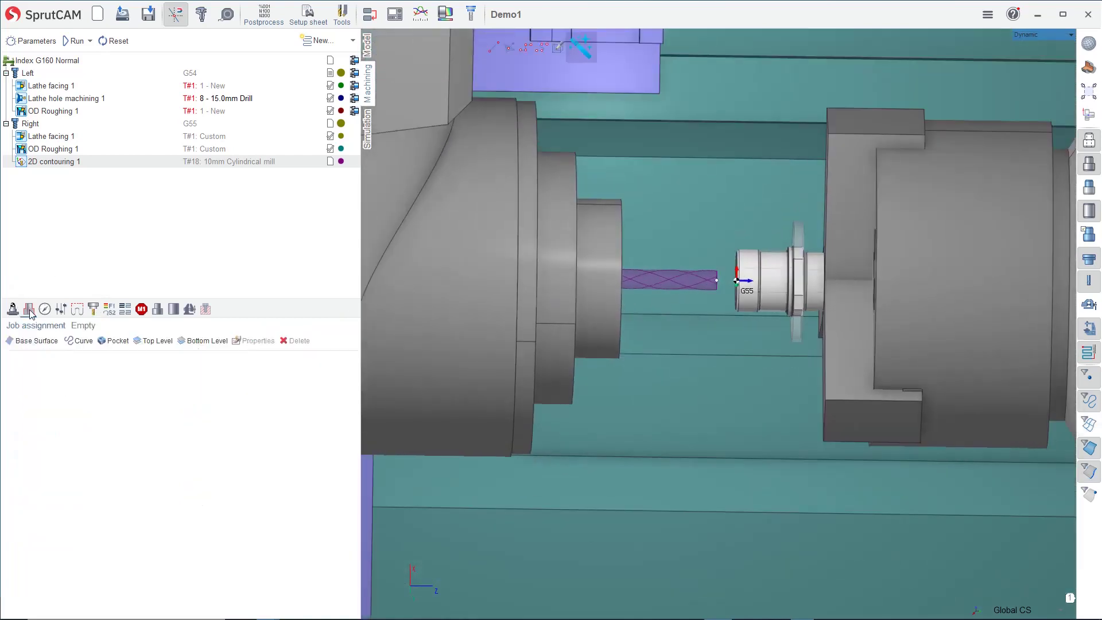
scroll(774, 295, "up", 2)
middle_click_drag(774, 294, 741, 296)
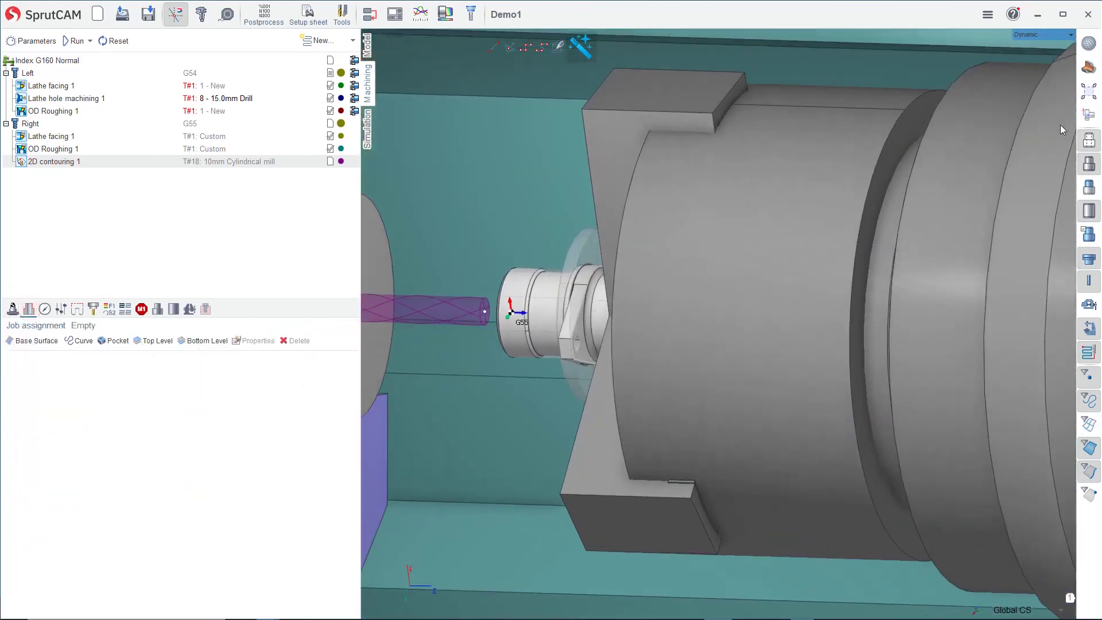
scroll(573, 320, "up", 3)
left_click(590, 310)
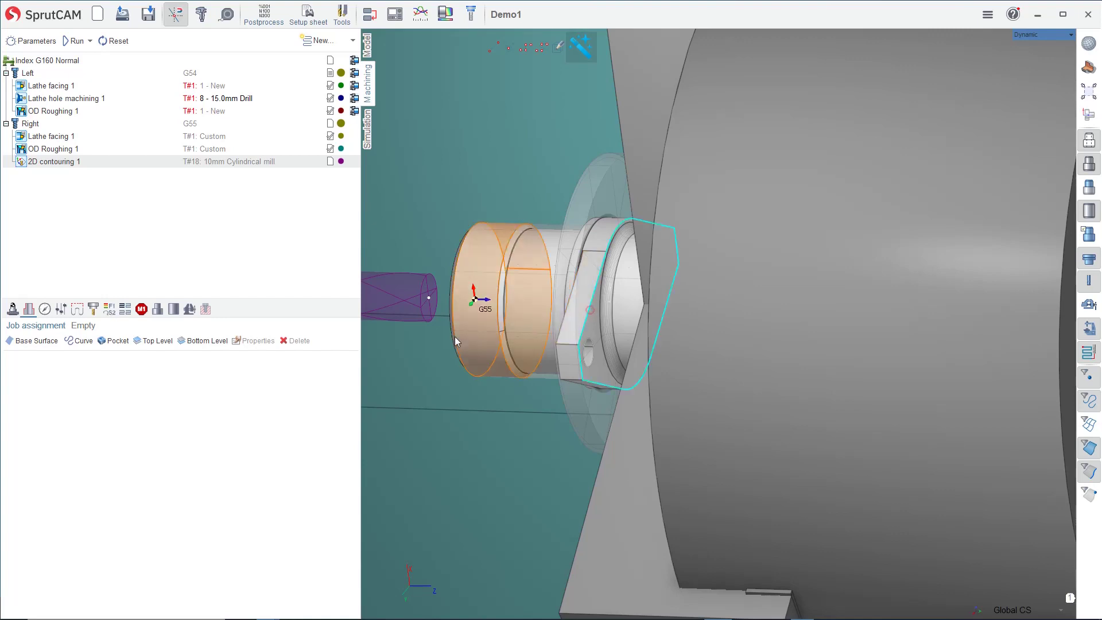
left_click(79, 340)
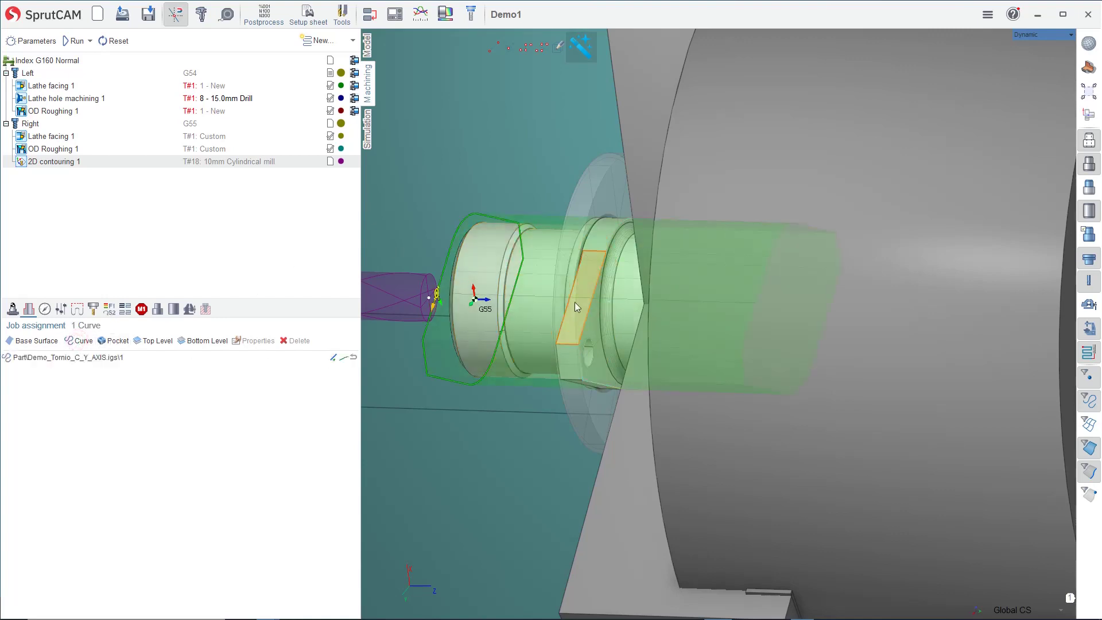
Define the contouring bottom level from the flange's chuck-side face and the top level from its front face.
left_click(594, 329)
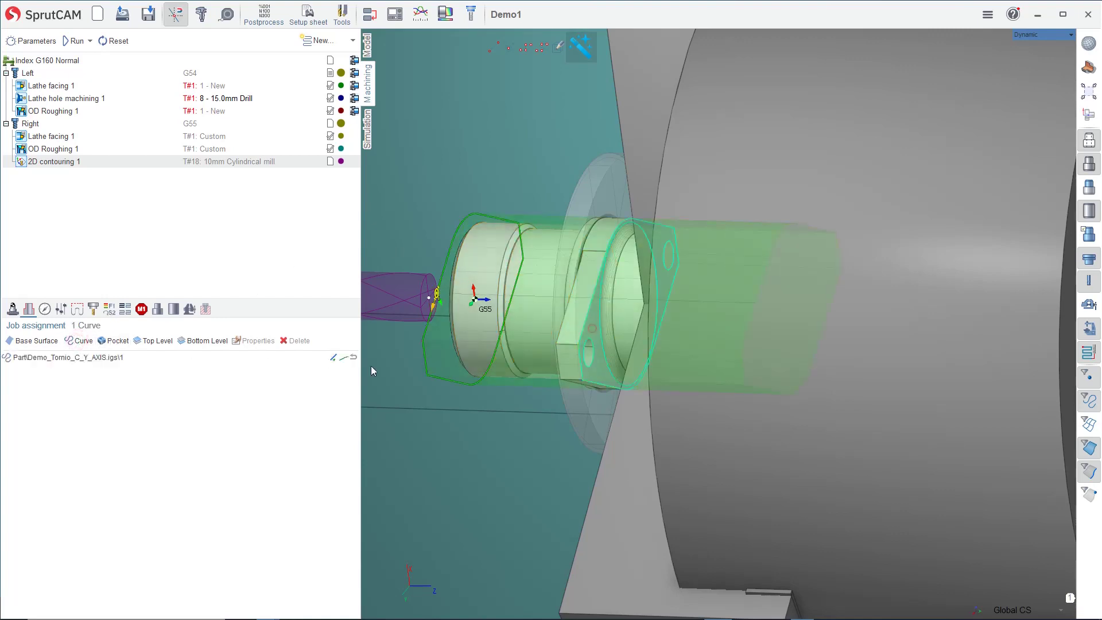
left_click(196, 341)
middle_click_drag(553, 301, 627, 295)
left_click(595, 315)
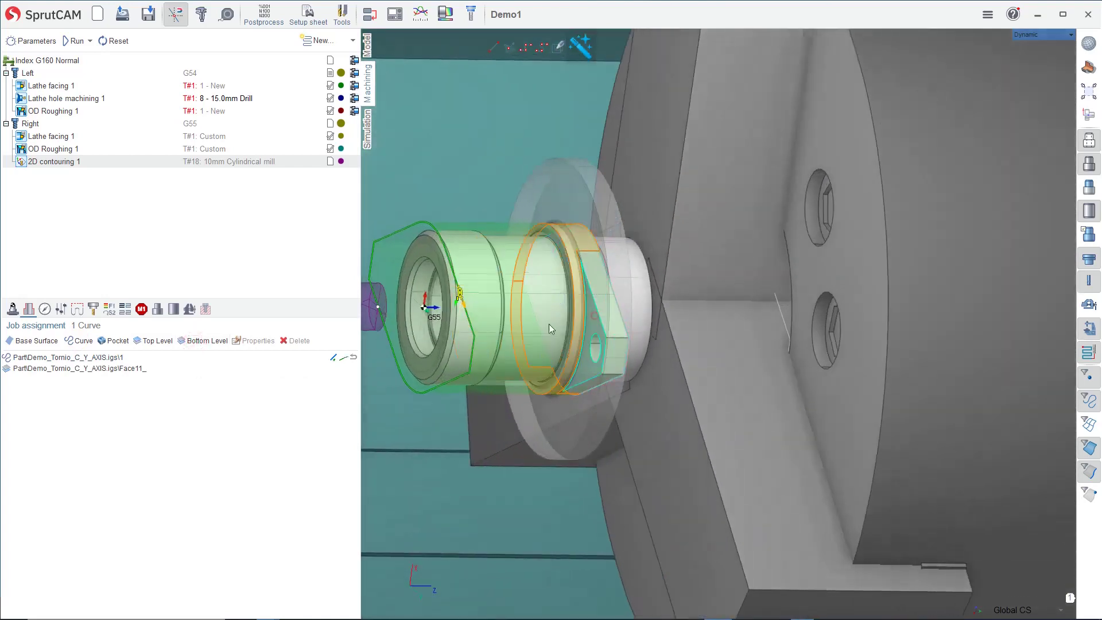
left_click(155, 341)
middle_click_drag(504, 325, 610, 262)
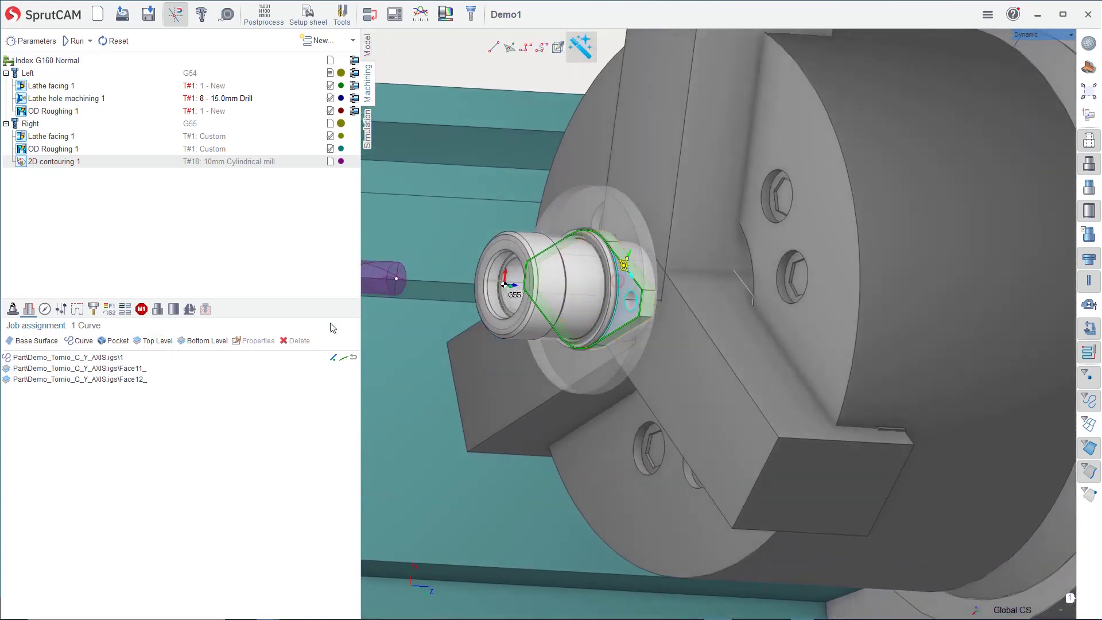
Switch the curve's machining side to the outside of the flange contour and calculate the 2D contouring toolpath.
left_click(330, 358)
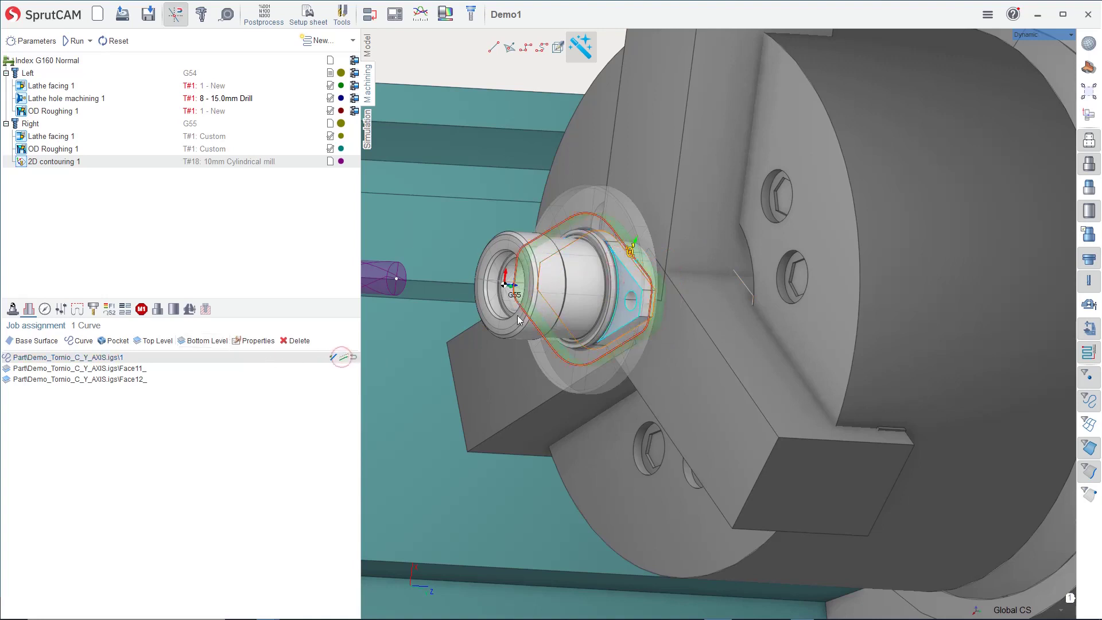
scroll(574, 315, "down", 5)
scroll(547, 326, "down", 1)
middle_click_drag(411, 282, 481, 271)
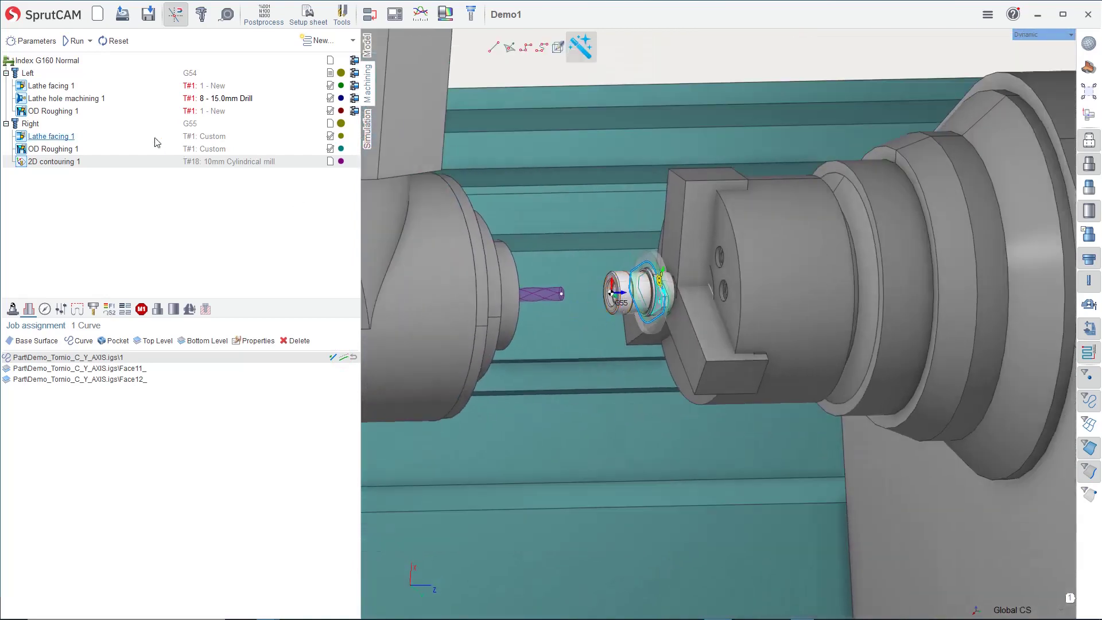
left_click(75, 41)
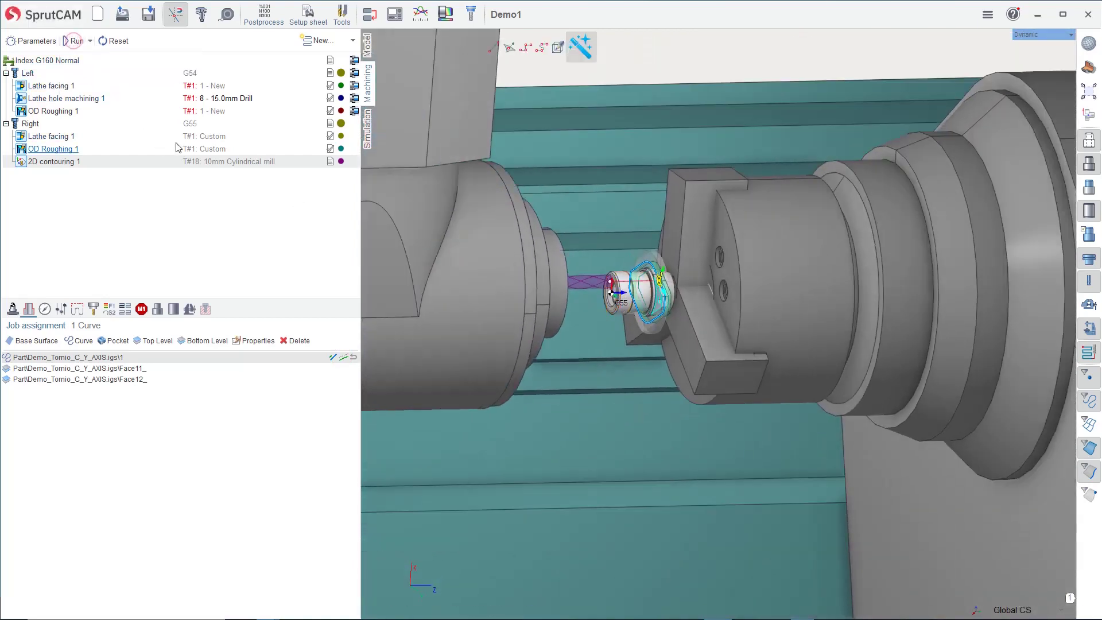
Clear the simulation results for the whole machine and set the simulation to start at the beginning of the Index G160 program.
scroll(672, 326, "down", 3)
middle_click_drag(706, 327, 743, 270)
scroll(743, 270, "down", 2)
left_click(372, 129)
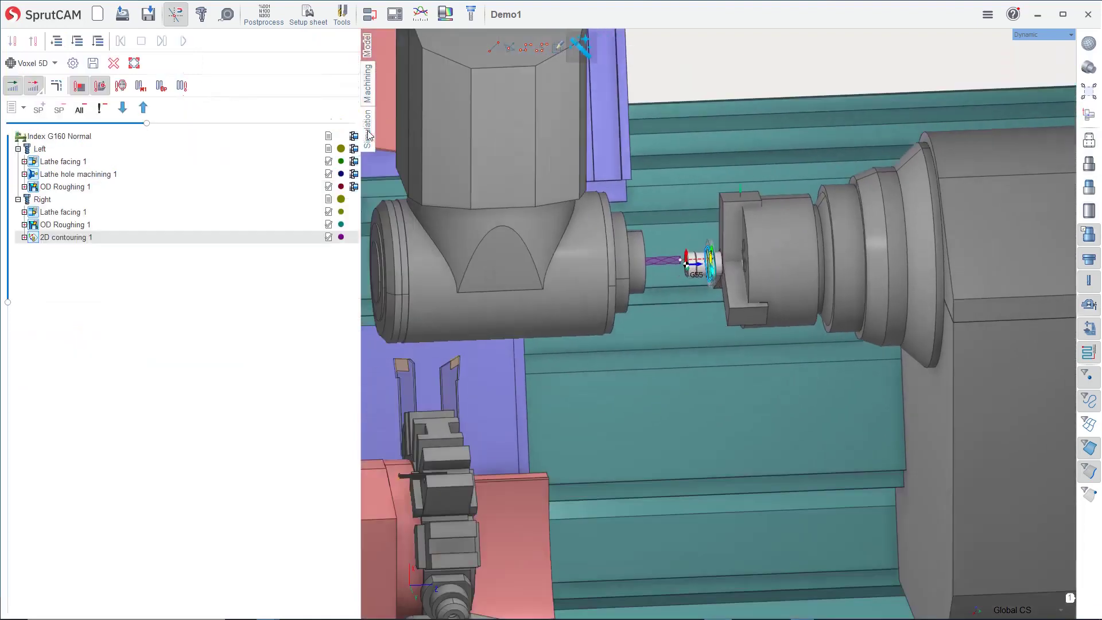
scroll(825, 306, "down", 5)
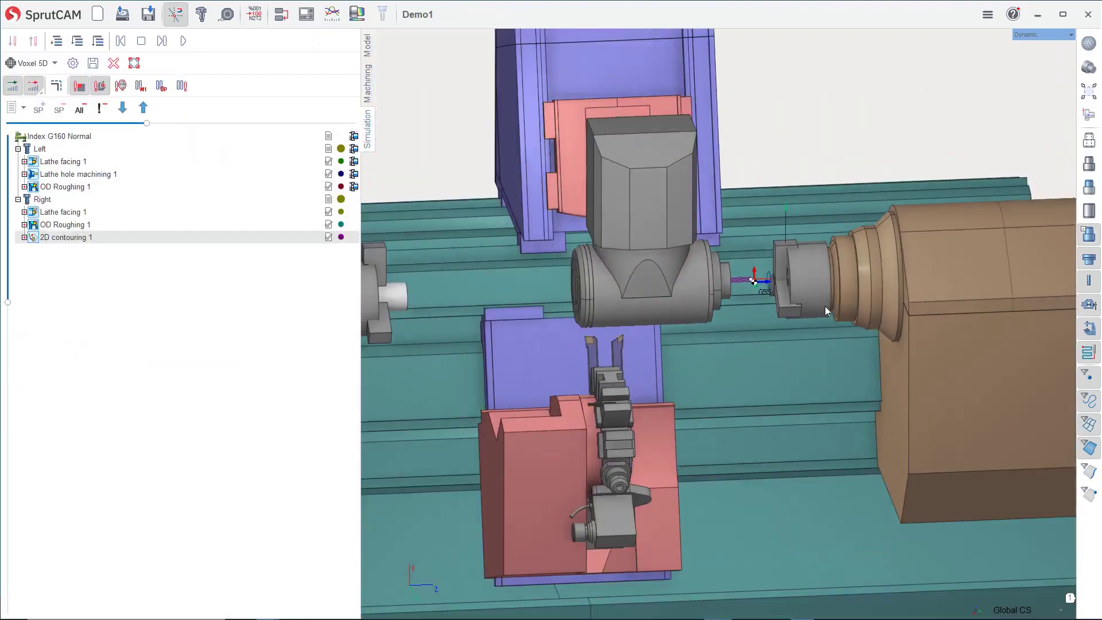
middle_click_drag(792, 292, 786, 249)
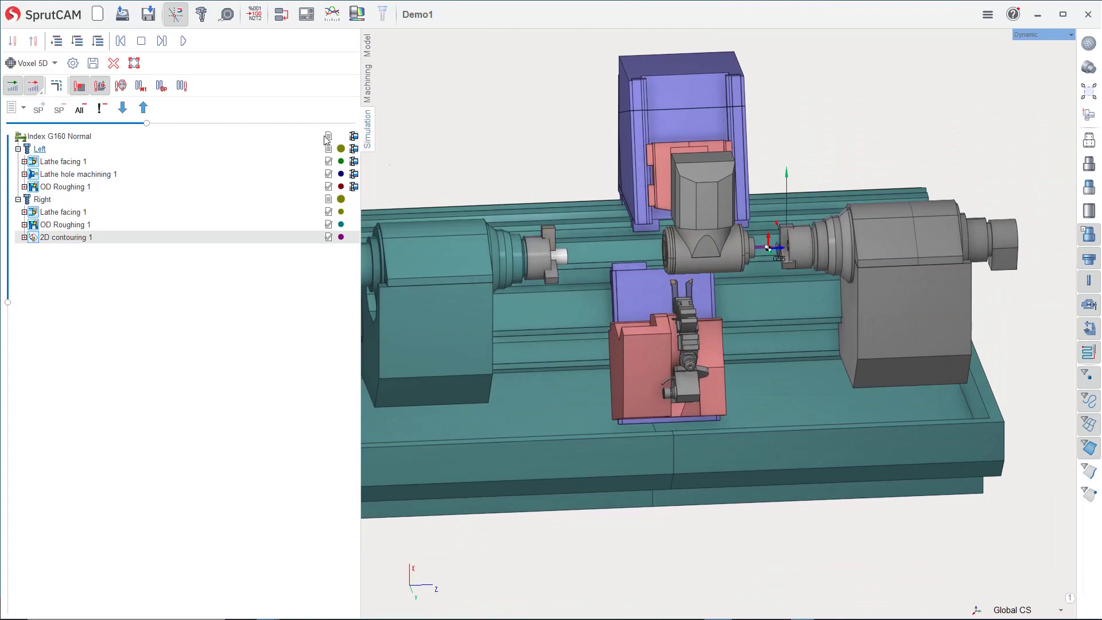
left_click(113, 63)
middle_click_drag(519, 229, 525, 252)
middle_click_drag(750, 242, 736, 304)
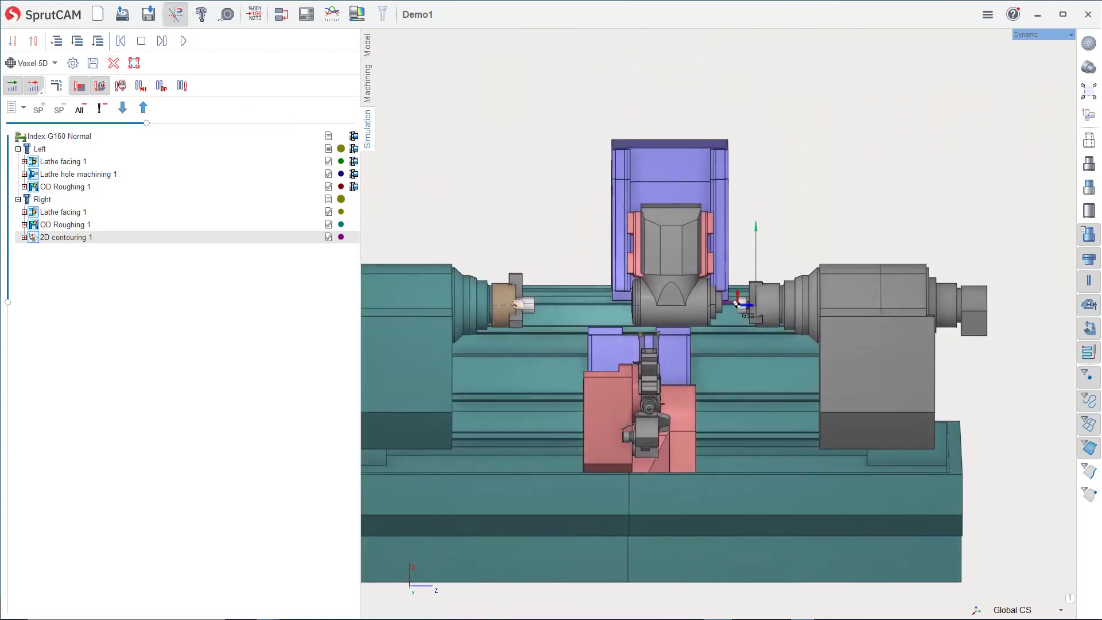
left_click(78, 138)
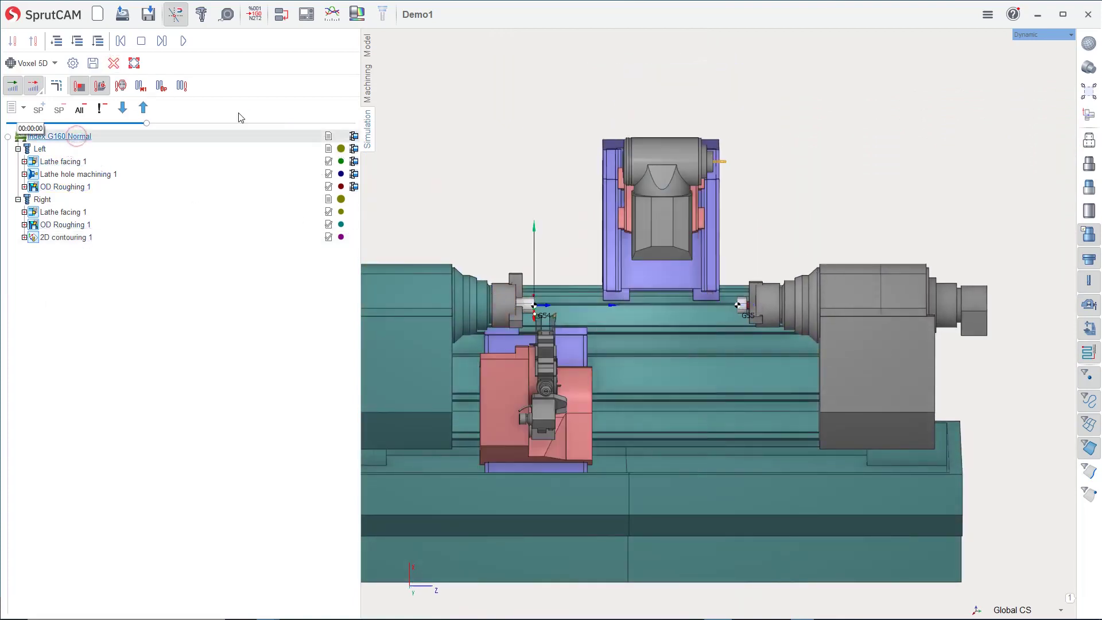
Run the machining simulation of the full program, raise its movement speed, and watch the Left group's turning and drilling.
left_click(184, 41)
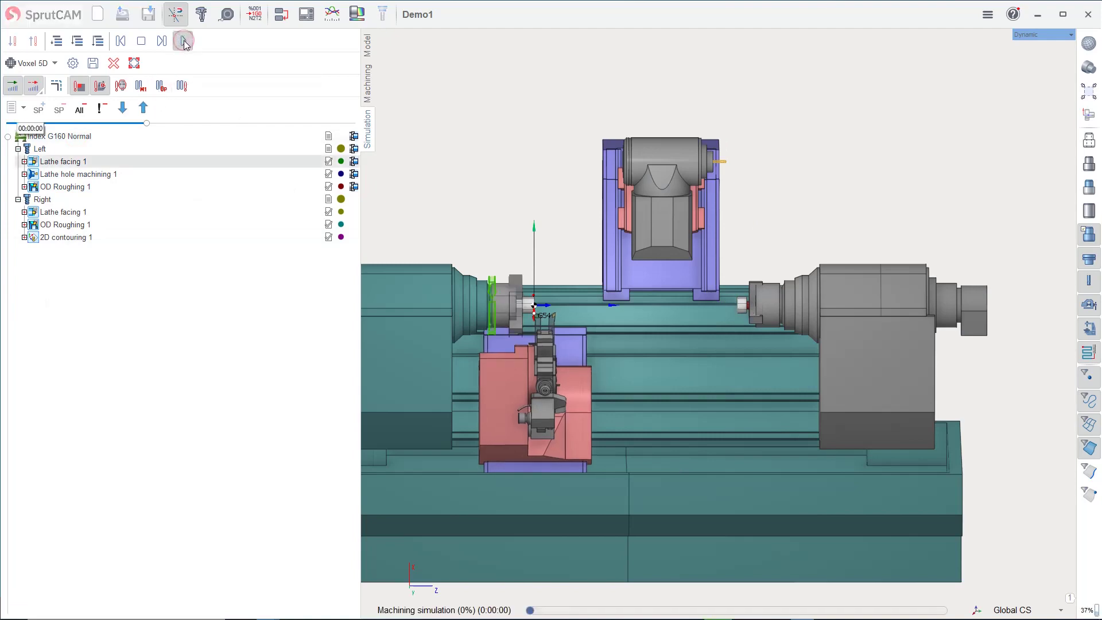
scroll(494, 350, "up", 5)
scroll(504, 237, "up", 3)
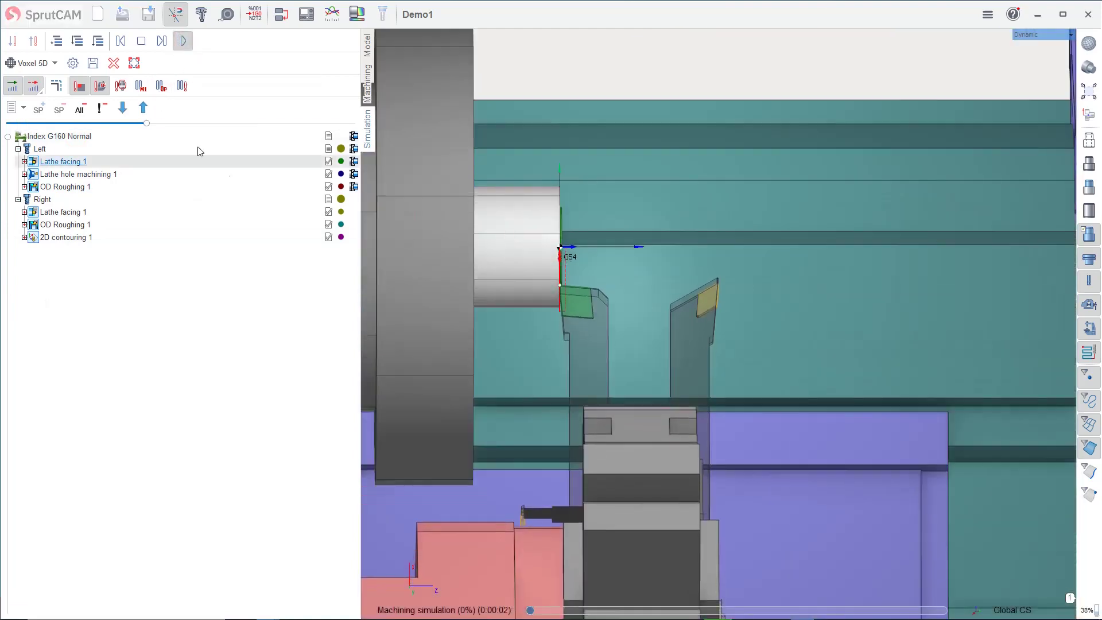
left_click_drag(146, 123, 181, 123)
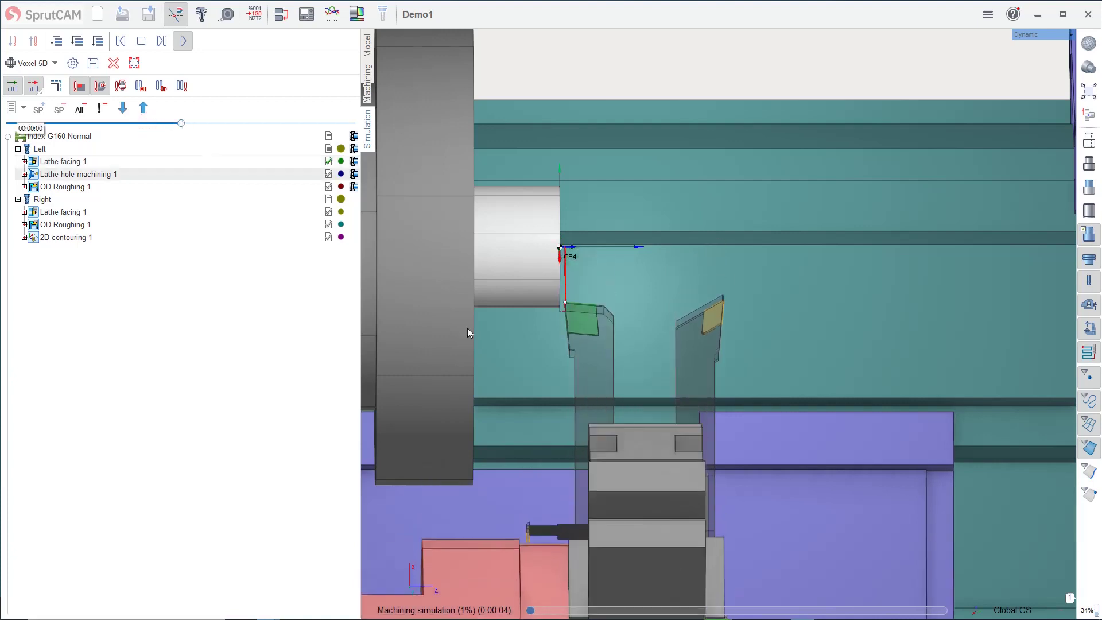
scroll(614, 378, "down", 5)
scroll(613, 377, "down", 4)
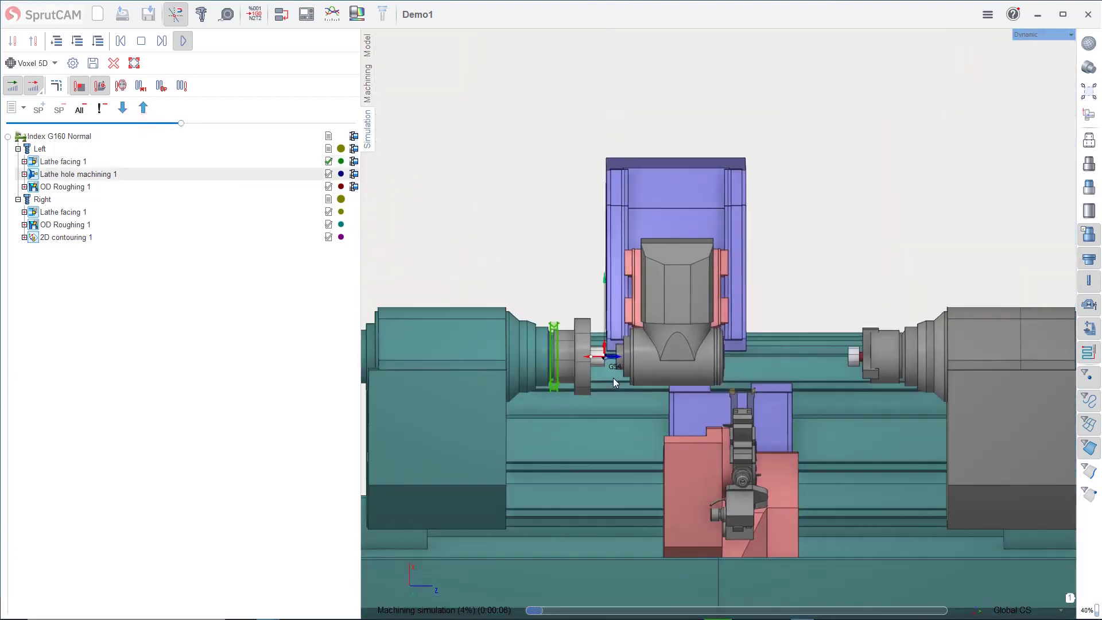
Raise the simulation speed further and follow the Right group's facing, OD roughing and 2D contouring on the subspindle.
left_click_drag(181, 123, 241, 131)
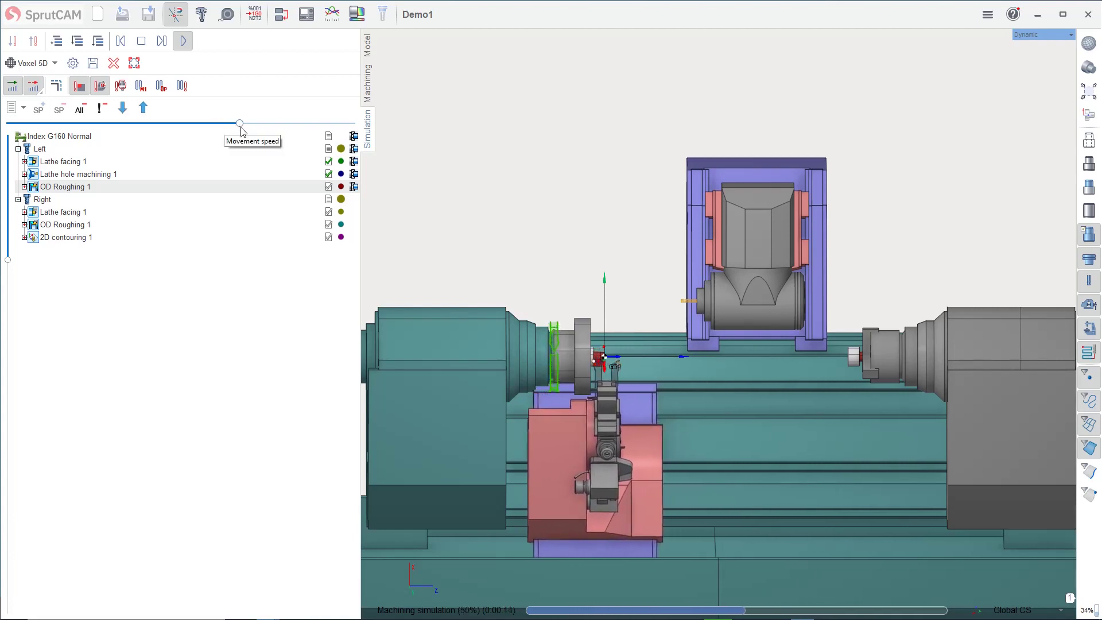
middle_click_drag(828, 504, 773, 397)
scroll(777, 314, "up", 4)
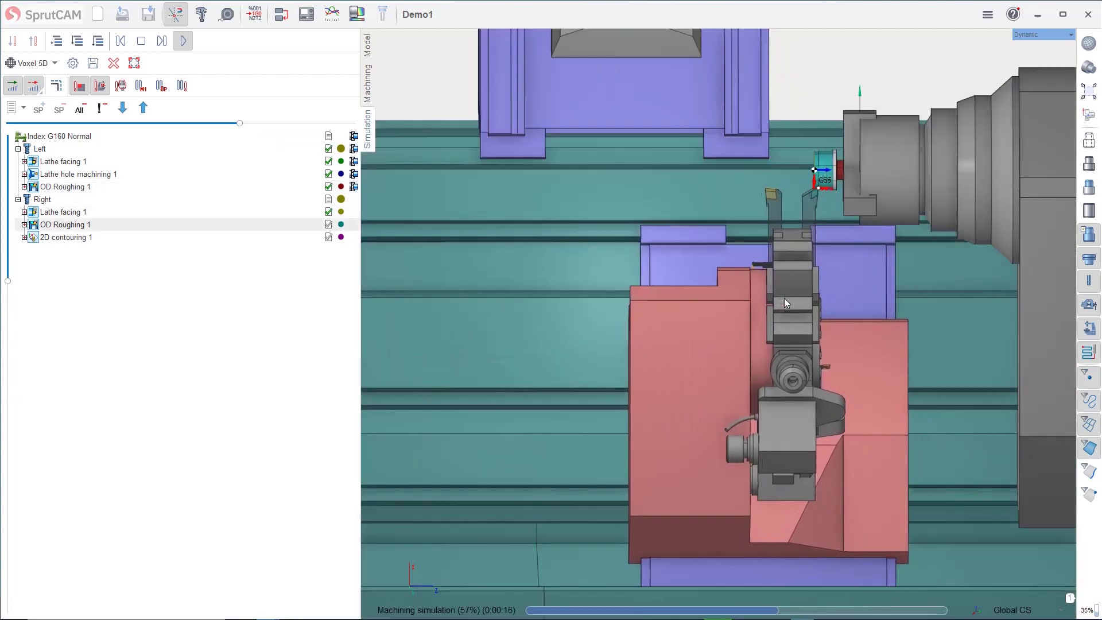
middle_click_drag(751, 304, 764, 333)
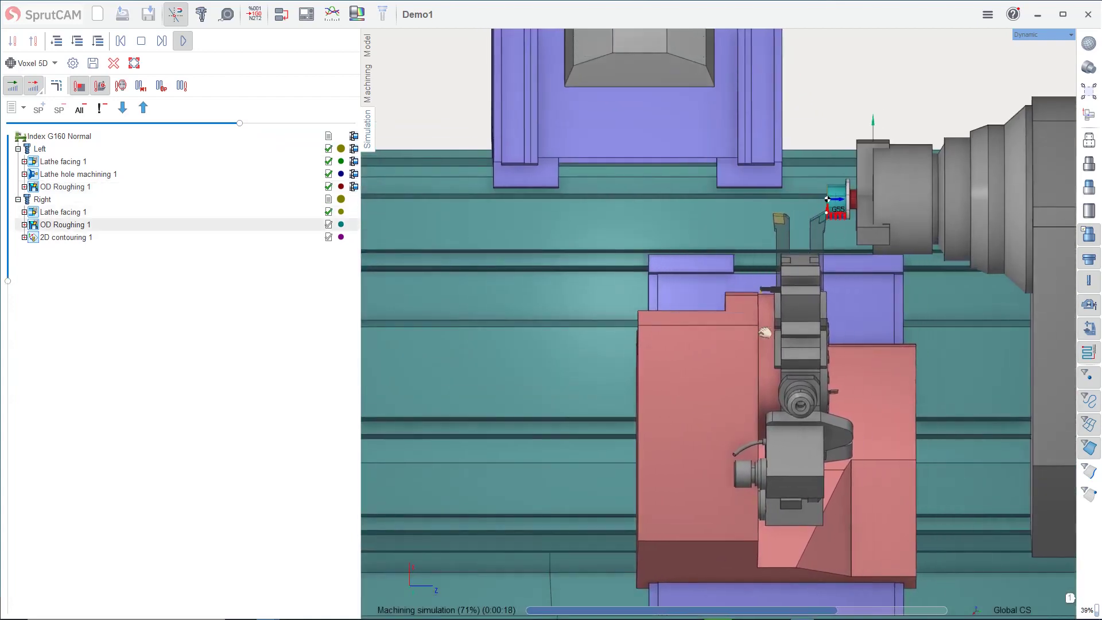
middle_click_drag(593, 274, 700, 320)
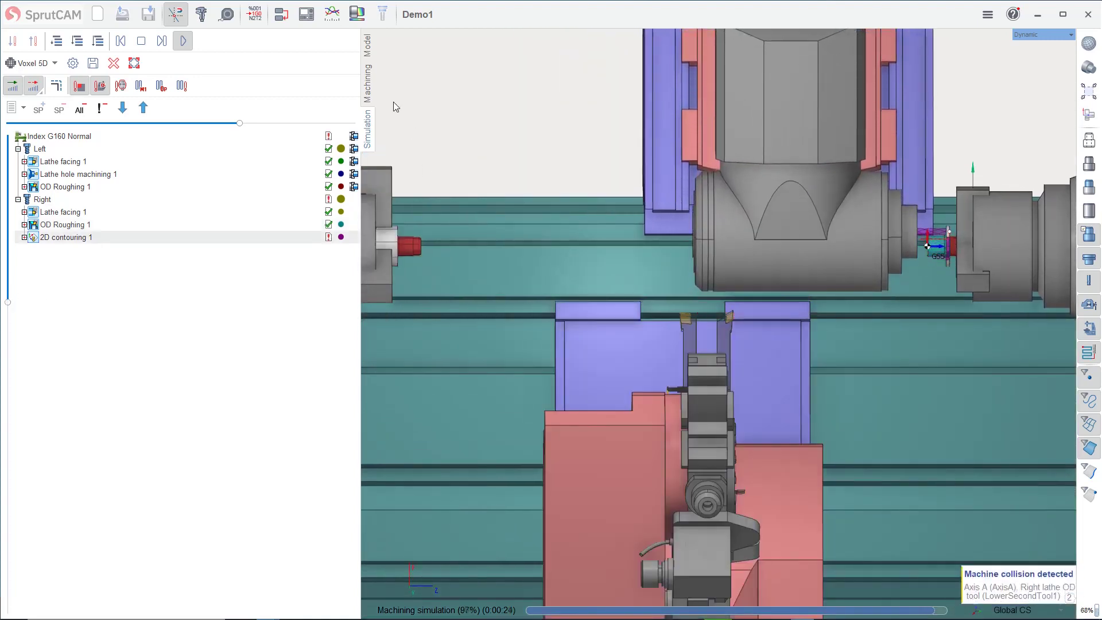
Set the 2D contouring operation's rotary transformations to Polar and recalculate its toolpath.
left_click(367, 83)
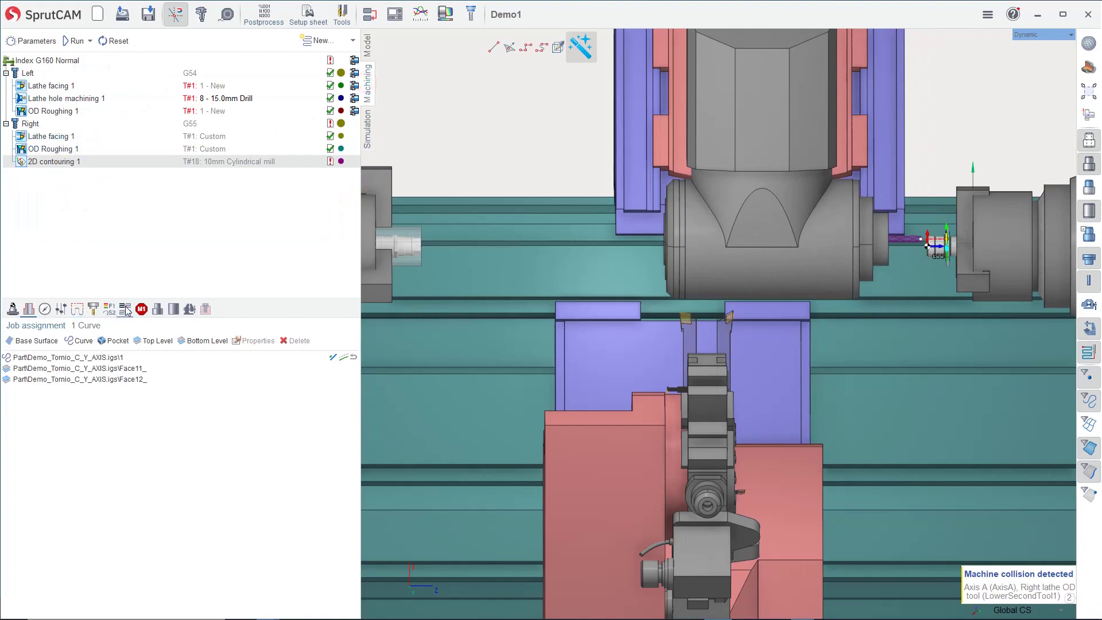
left_click(125, 309)
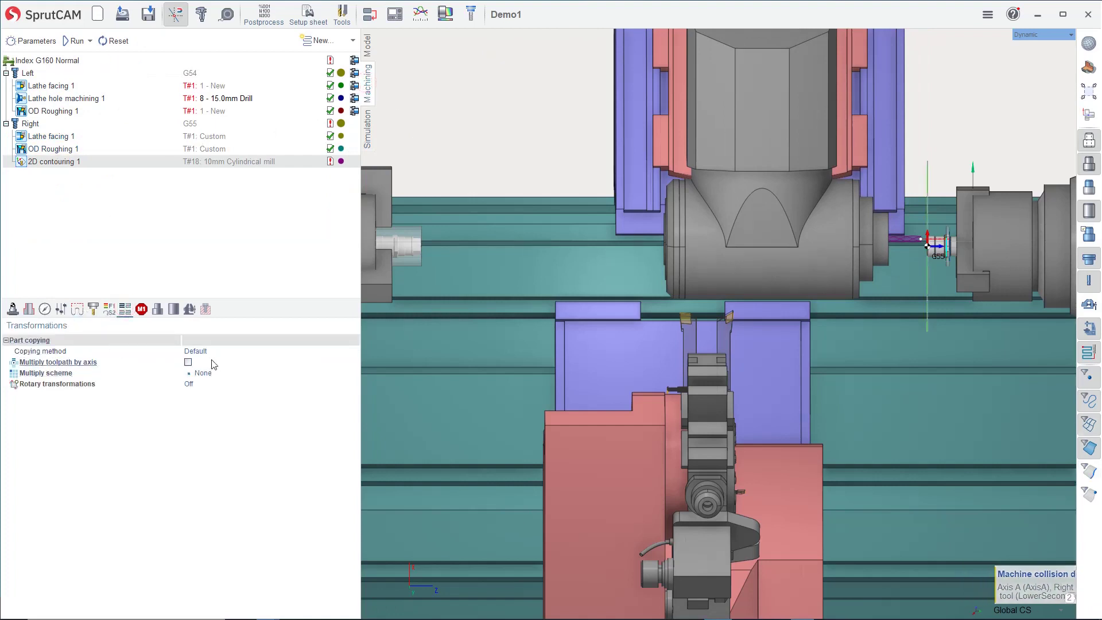
left_click(207, 384)
left_click(201, 407)
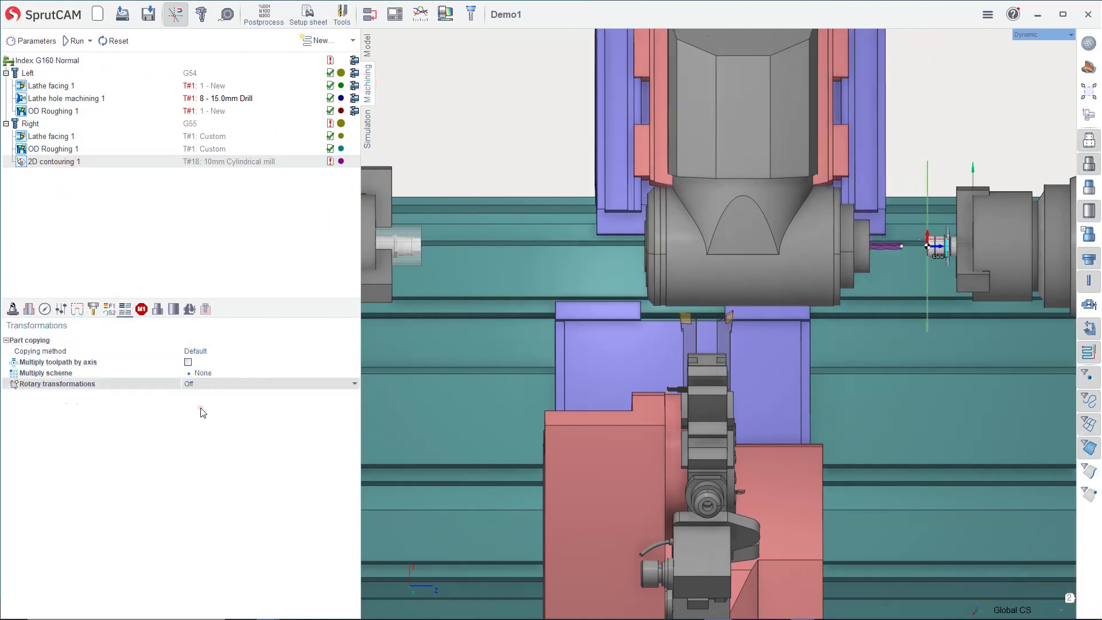
left_click(76, 41)
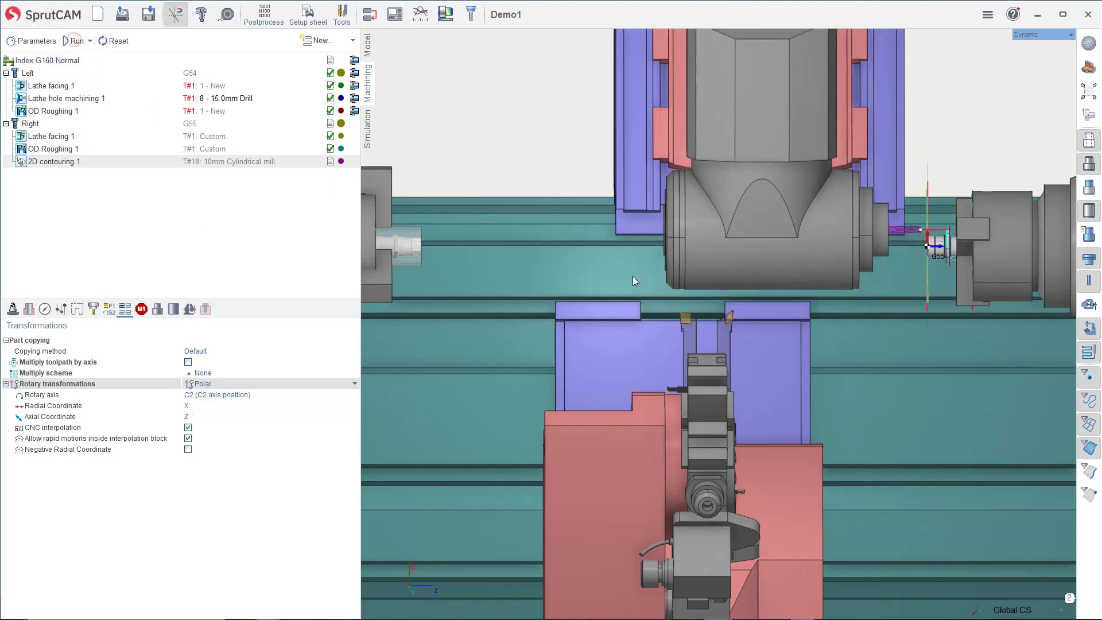
scroll(935, 267, "up", 2)
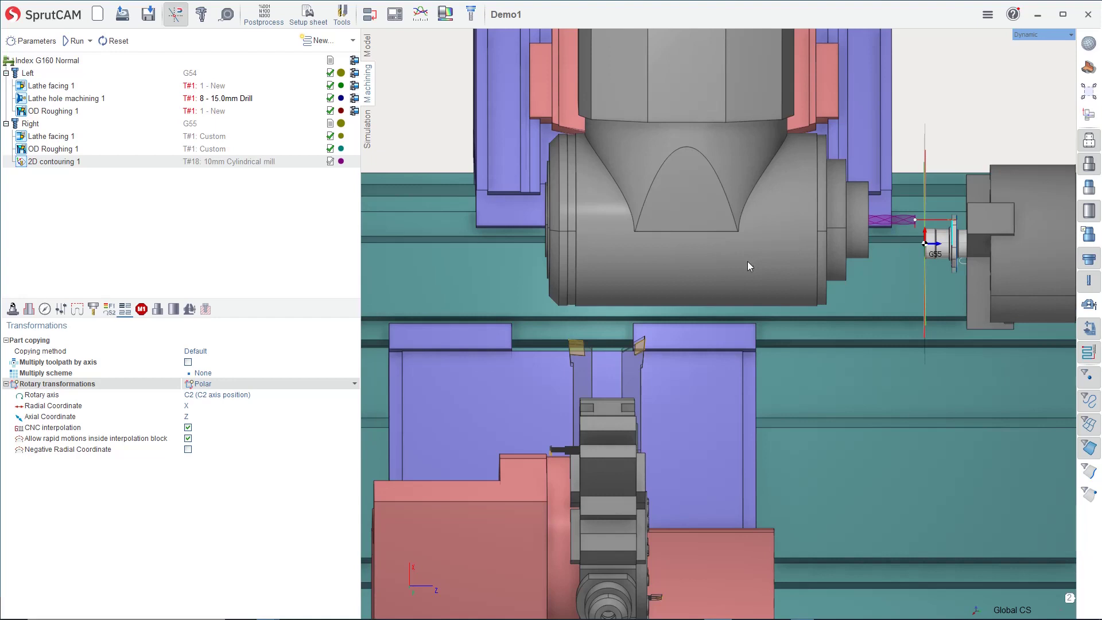
Add an MTM take over operation after OD Roughing 1 in the Left group.
scroll(575, 289, "down", 5)
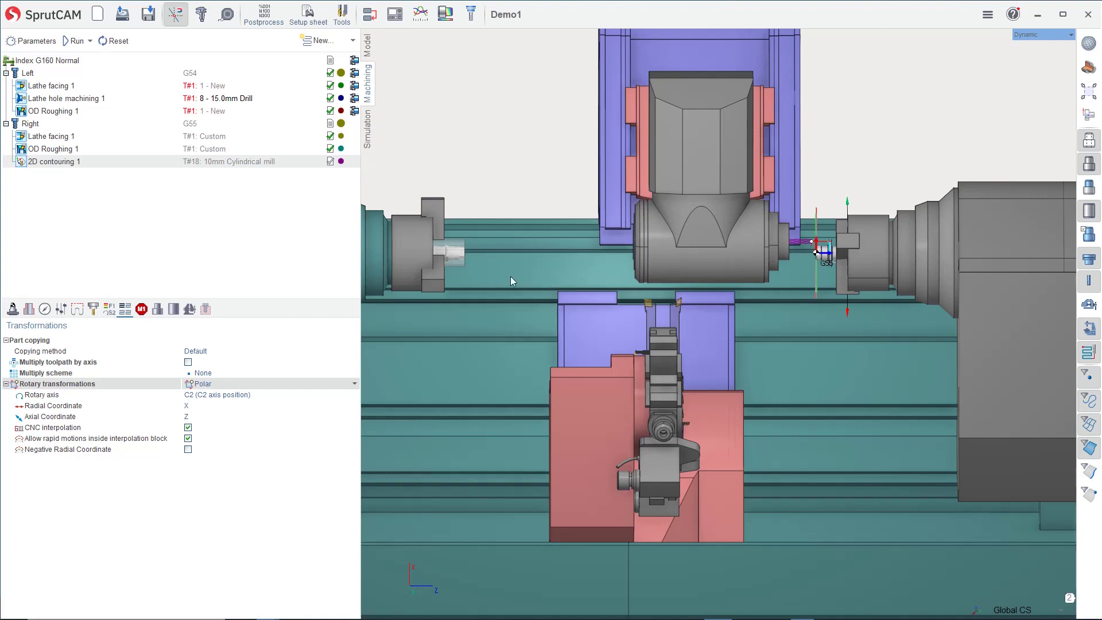
middle_click_drag(388, 239, 422, 262)
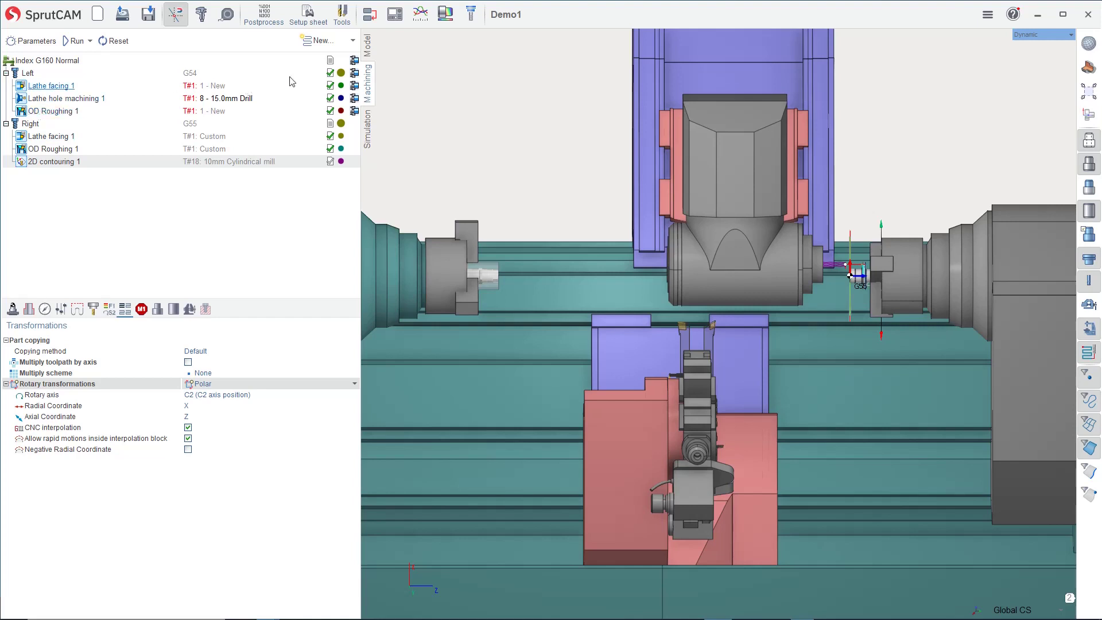
left_click(51, 111)
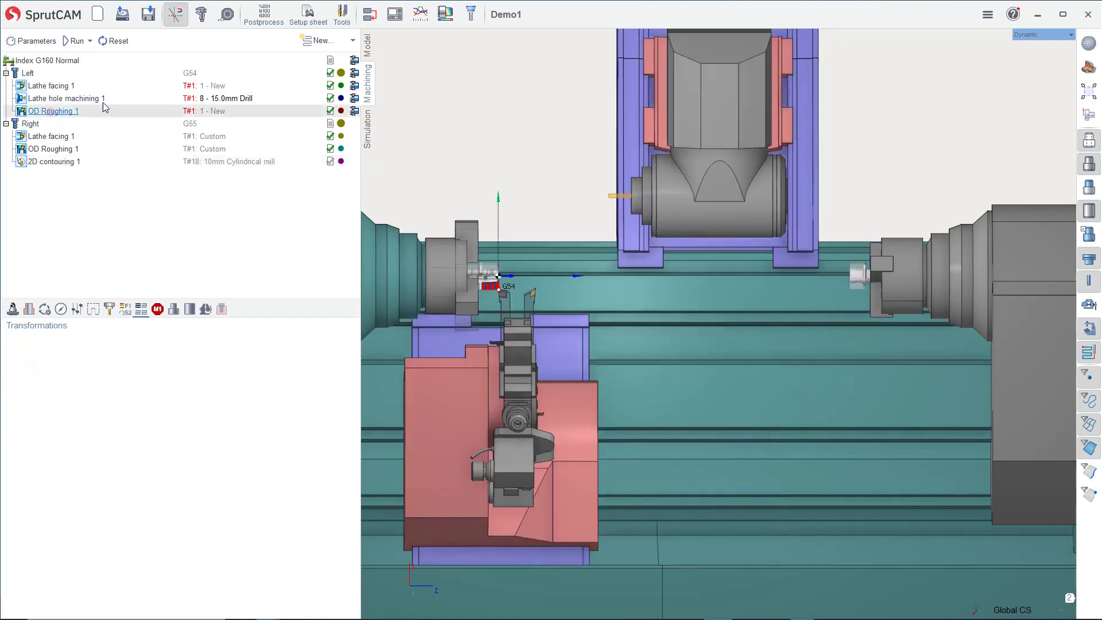
left_click(352, 40)
mouse_move(337, 226)
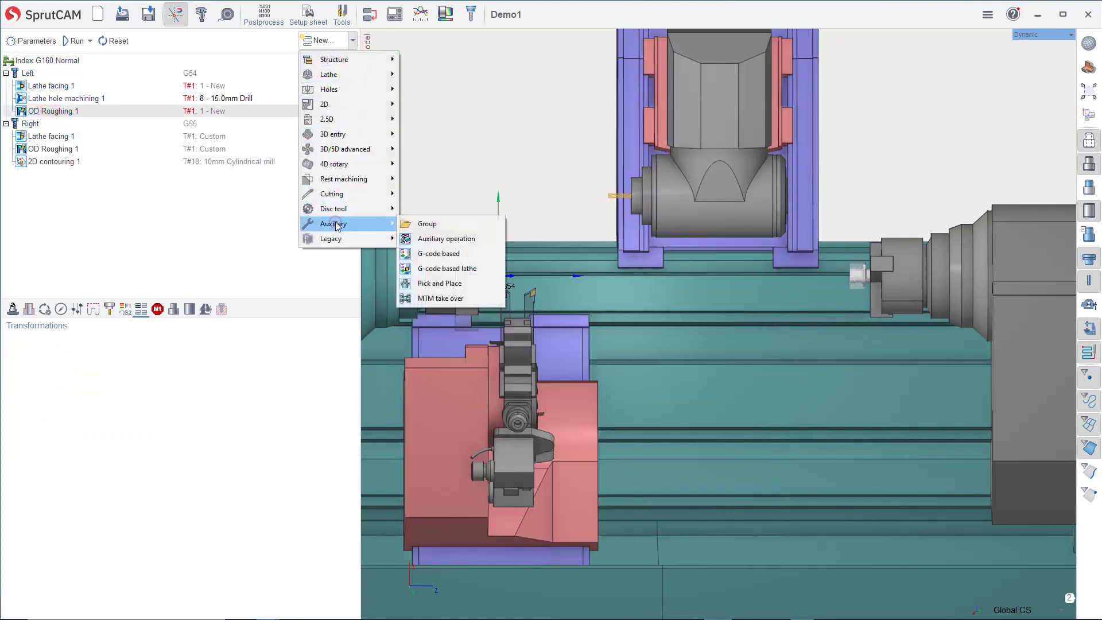
left_click(439, 298)
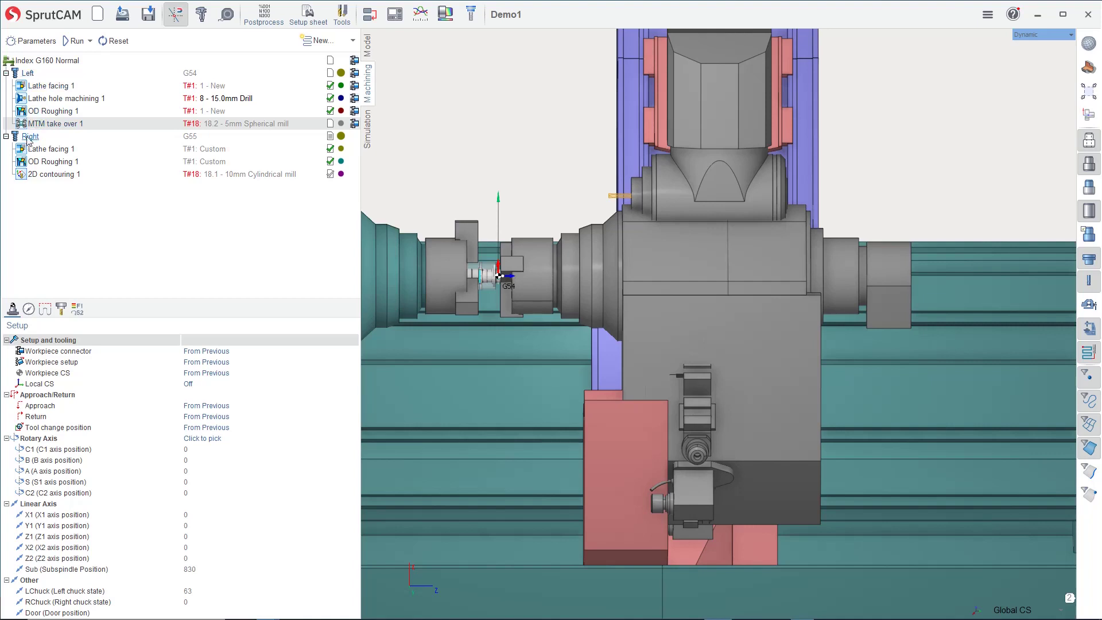
Add a Pick and Place operation after 2D contouring 1 in the Right group and rename it "Remove ready part".
mouse_move(30, 141)
left_click(53, 175)
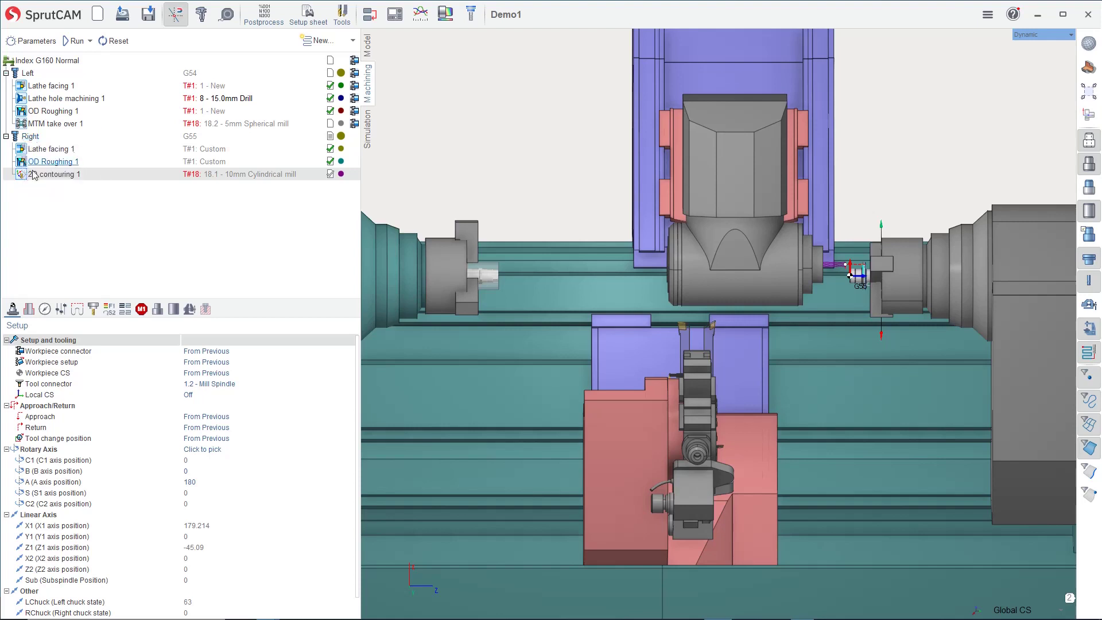
left_click(355, 42)
left_click(352, 222)
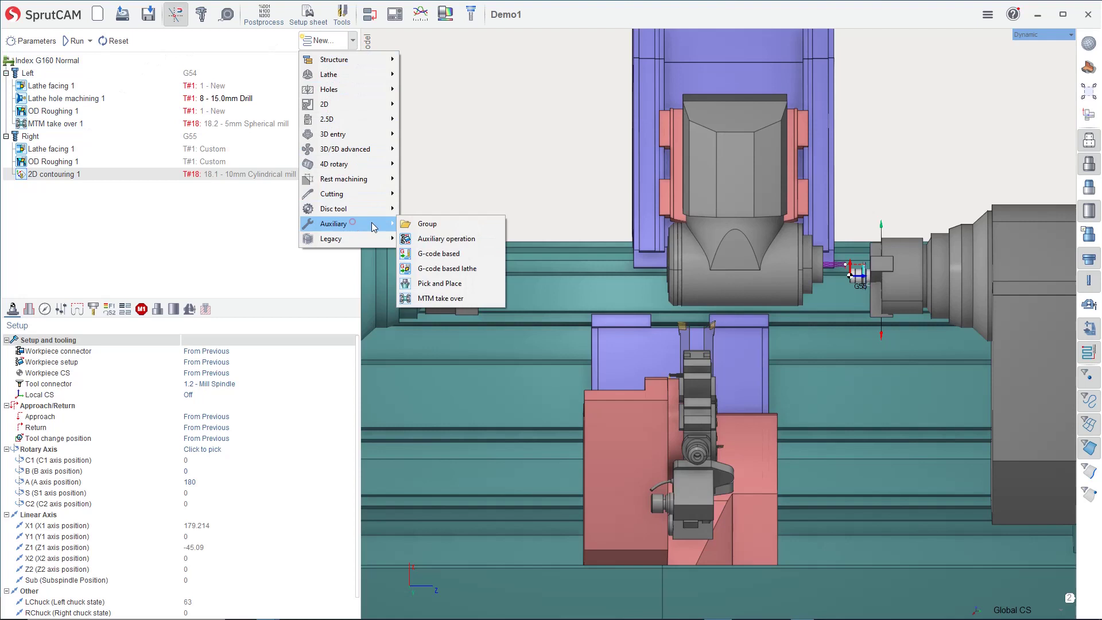
left_click(453, 284)
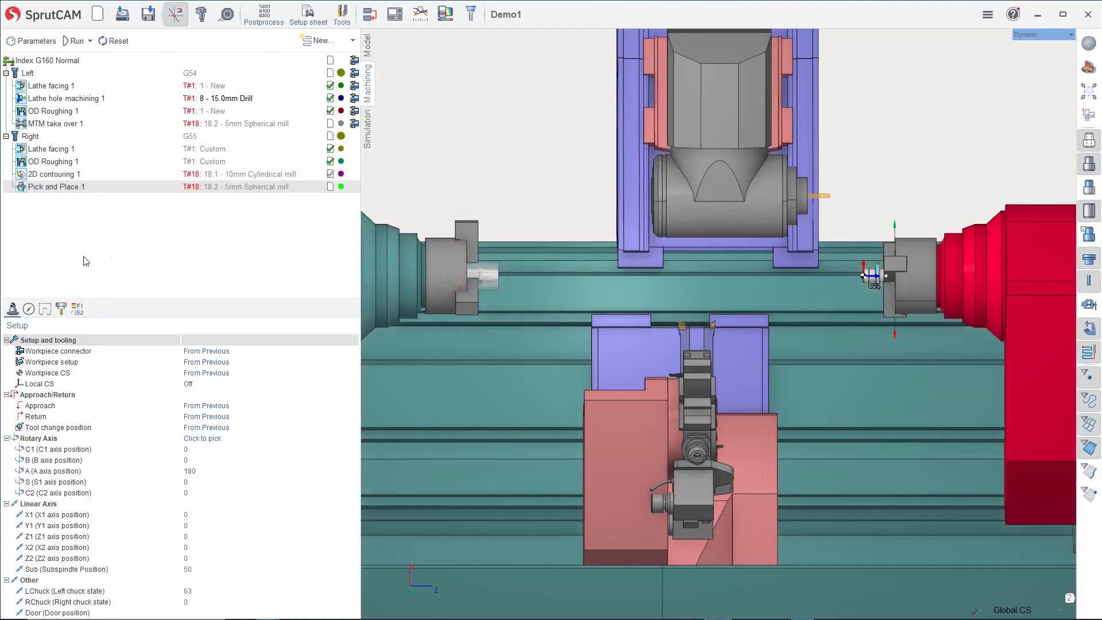
right_click(50, 191)
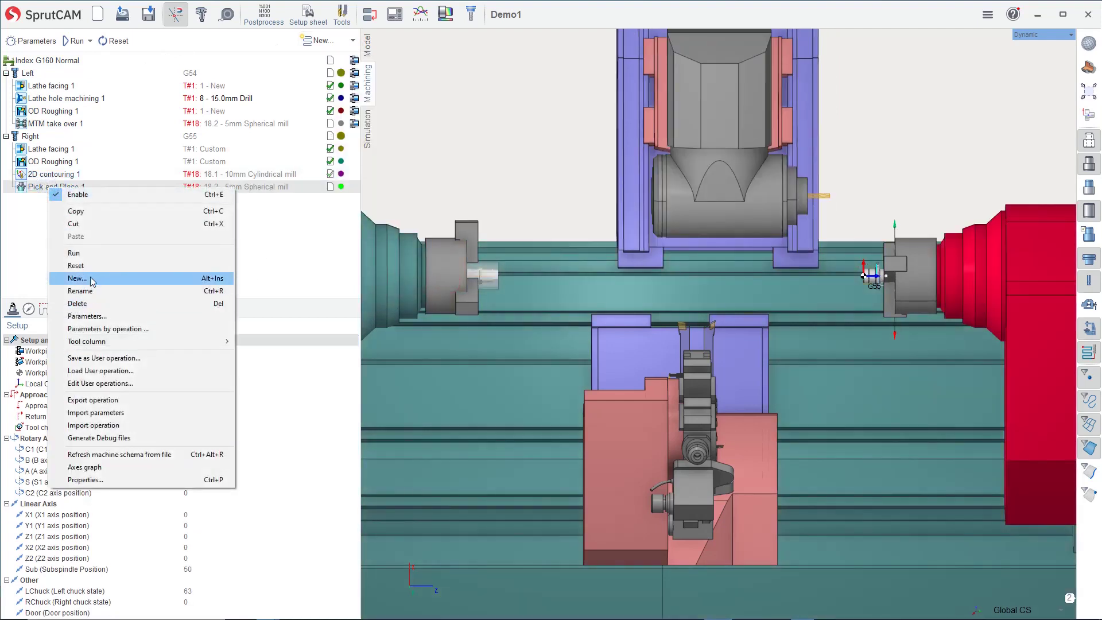
left_click(88, 291)
type("Remove ready part")
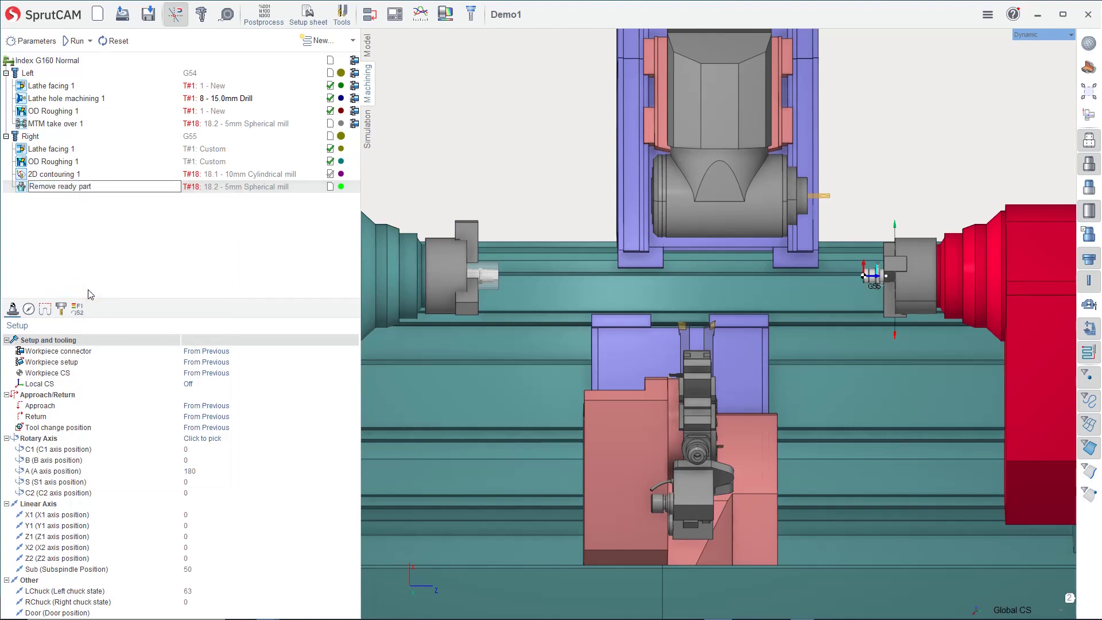
key("Return")
Enable the Remove part option in the strategy of the Remove ready part operation.
left_click(28, 309)
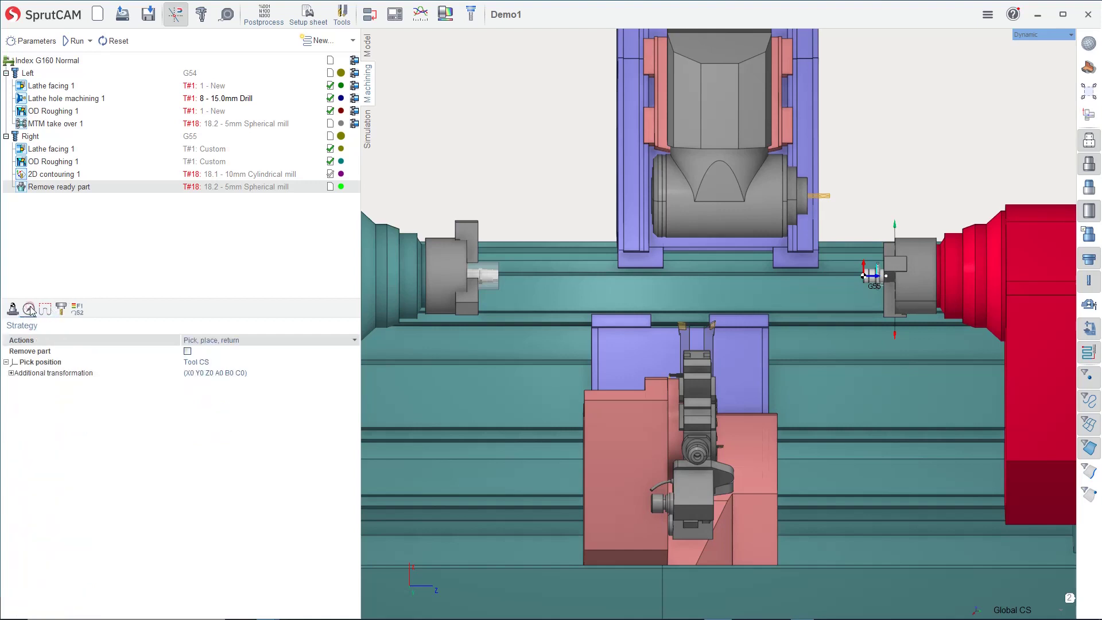
left_click(24, 351)
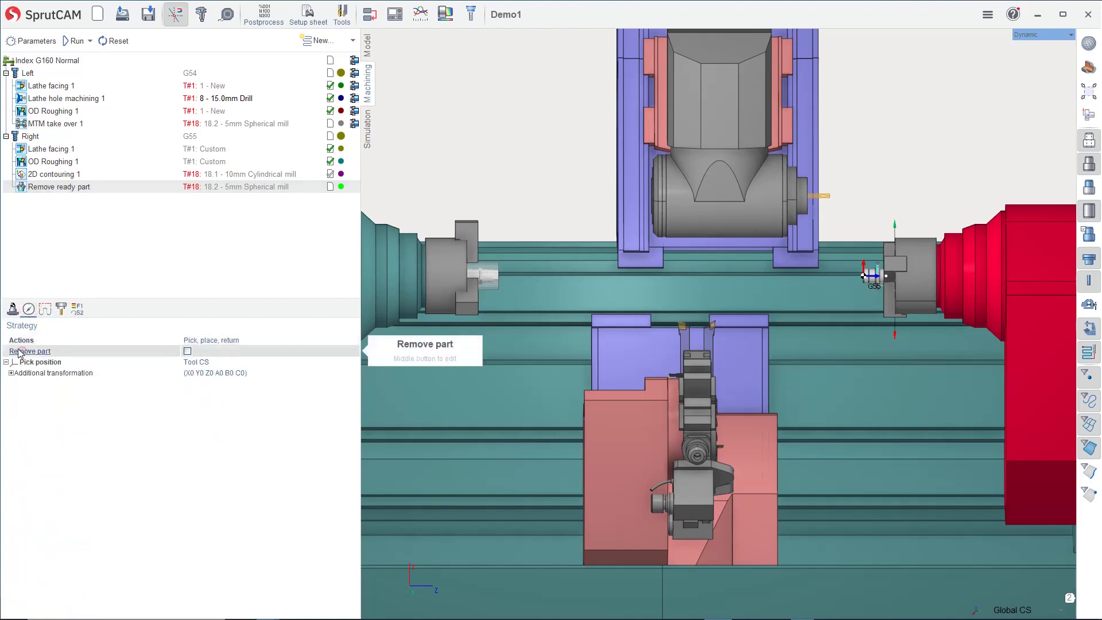
left_click(188, 351)
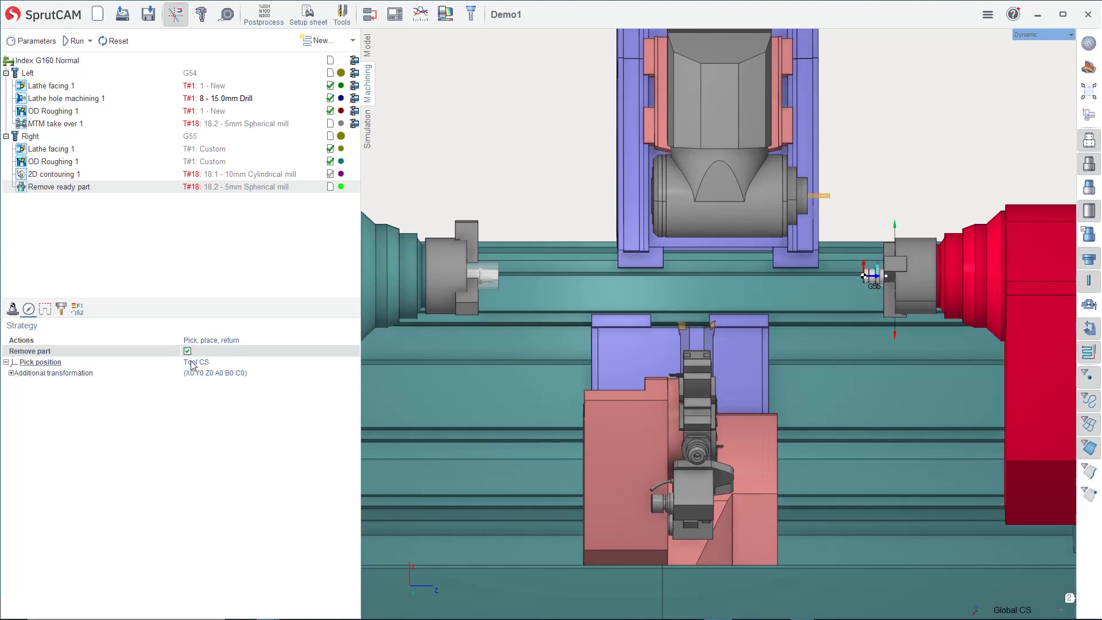
Calculate the MTM take over 1 and Remove ready part operations.
left_click(55, 124)
left_click(77, 41)
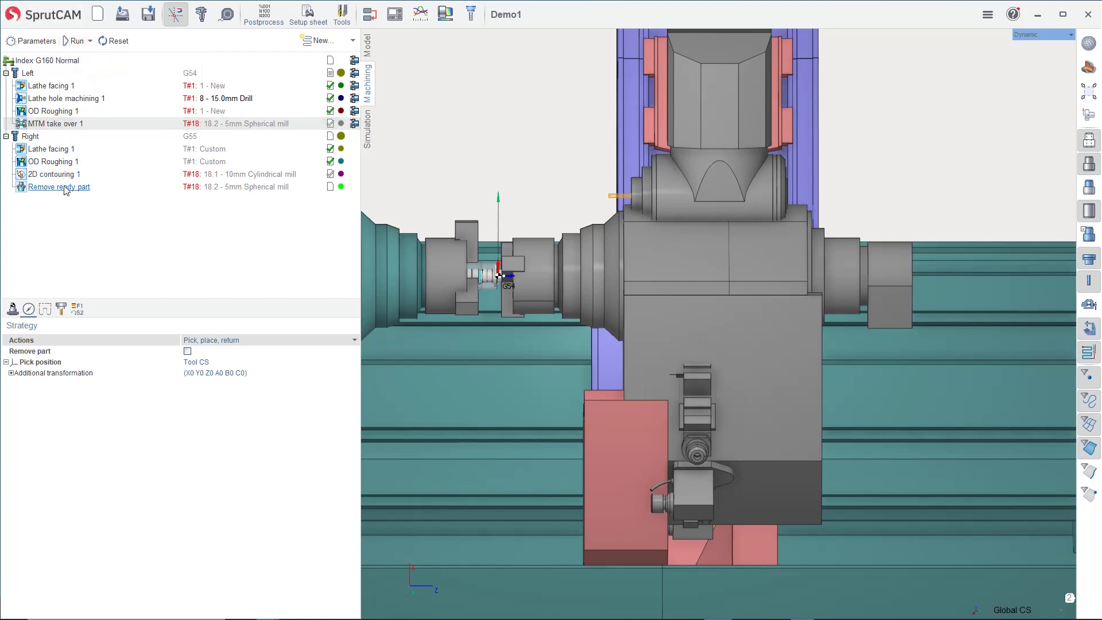
left_click(63, 187)
left_click(77, 41)
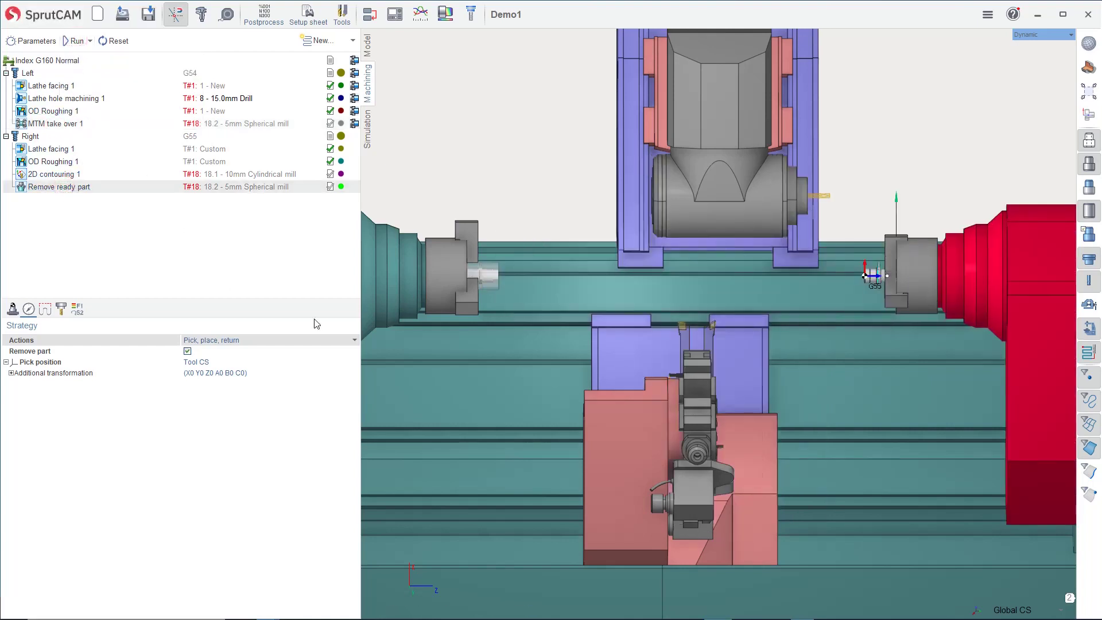
middle_click_drag(447, 319, 475, 341)
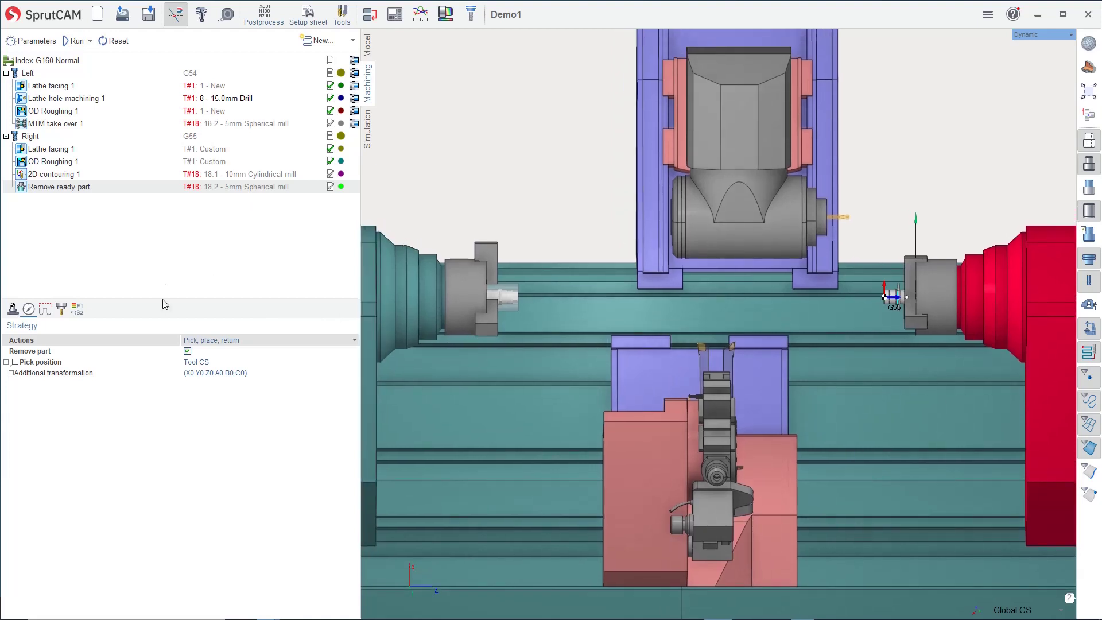
left_click_drag(163, 308, 162, 278)
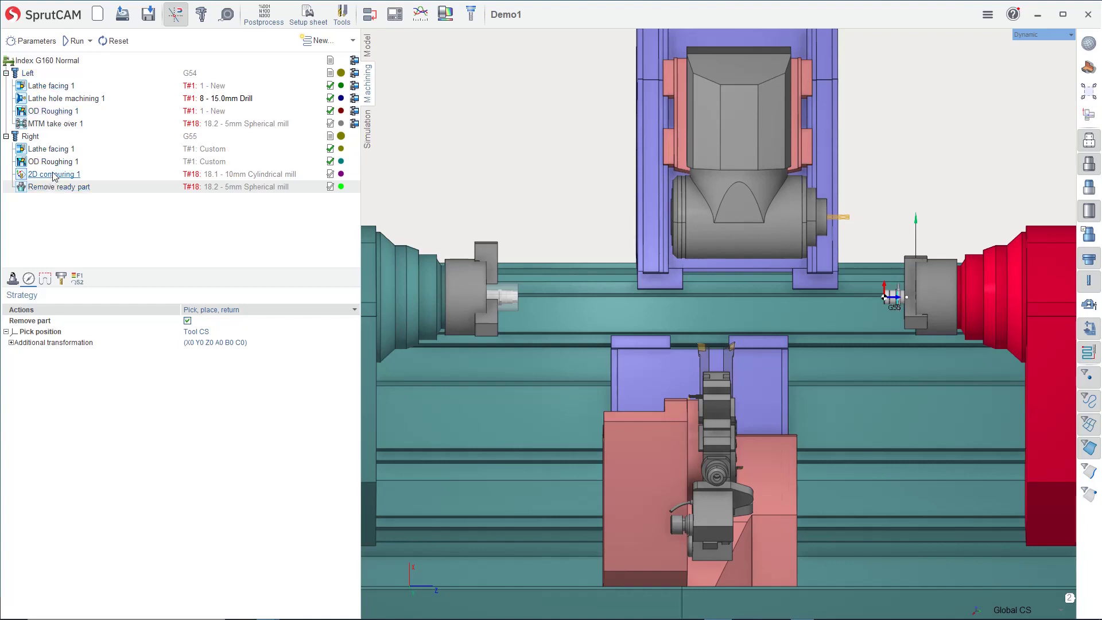
Show all operations as one execution sequence and move the Right group's Lathe facing 1 and OD Roughing 1 ahead of the Left OD Roughing 1.
left_click(369, 17)
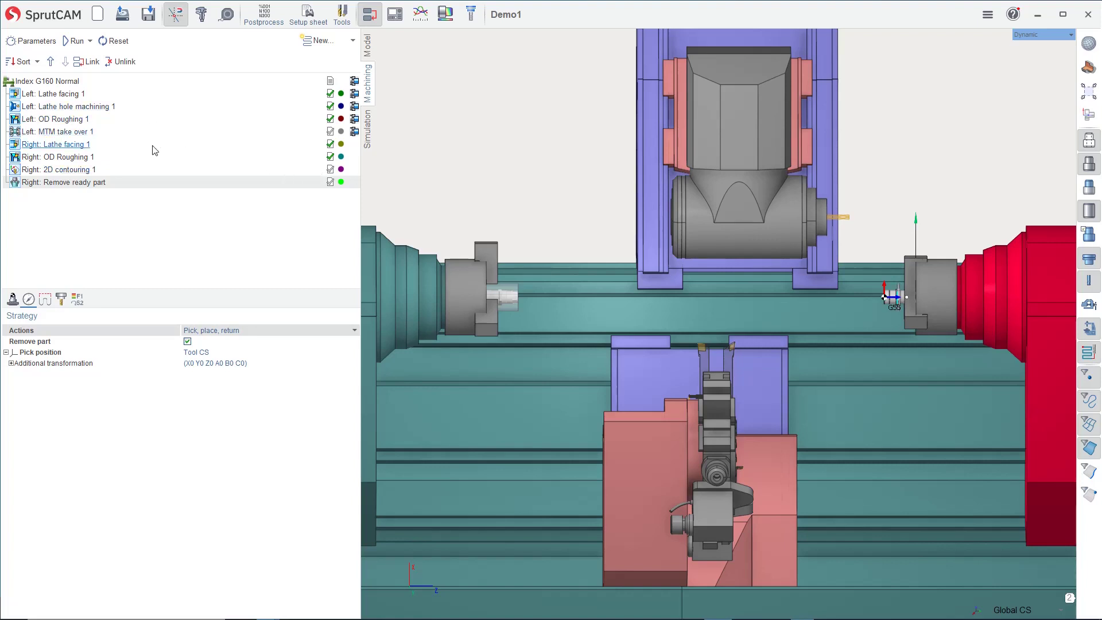
middle_click_drag(497, 296, 488, 281)
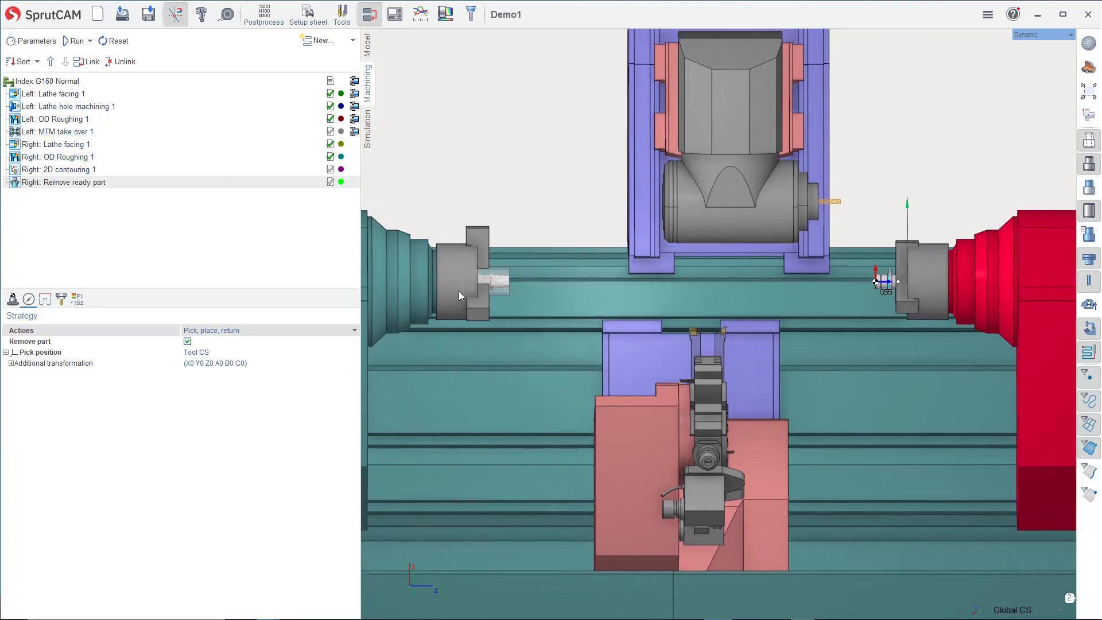
left_click(56, 95)
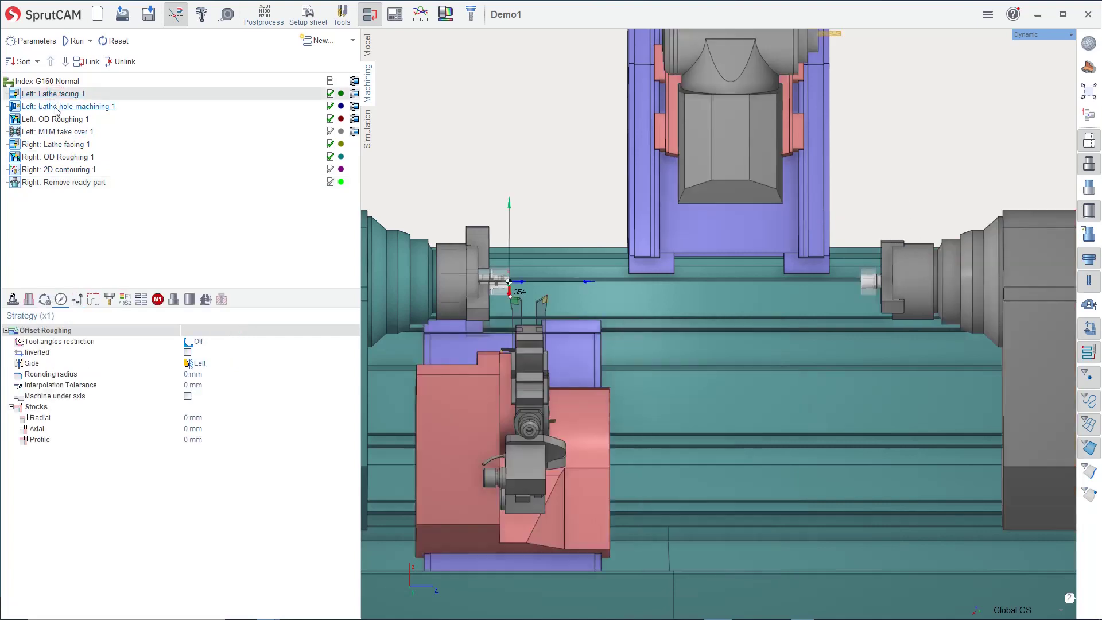
left_click(56, 107)
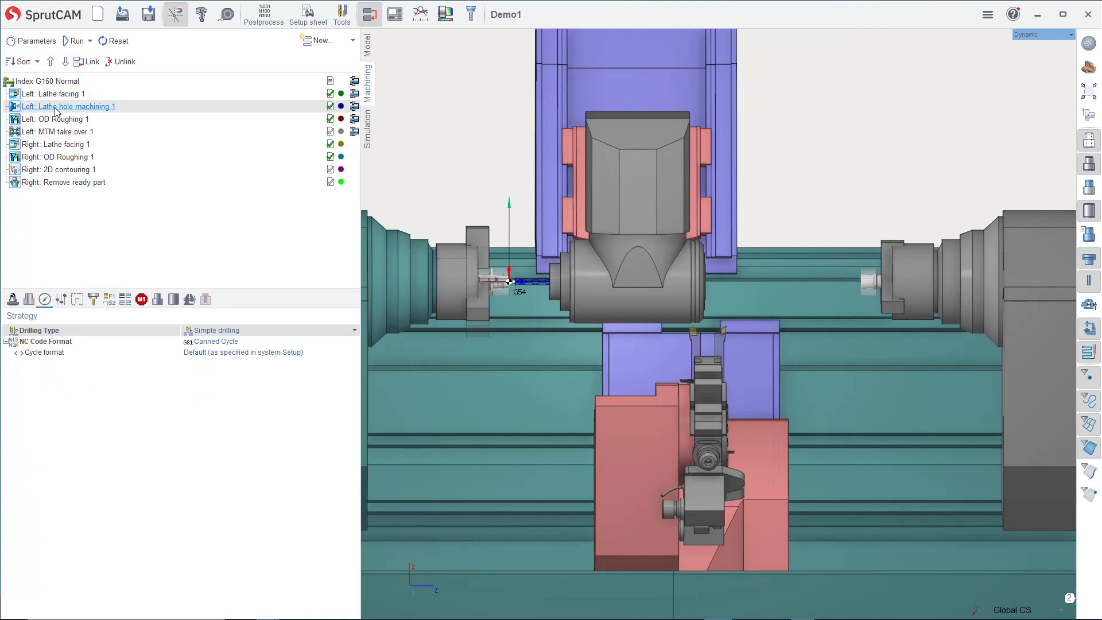
left_click(61, 146)
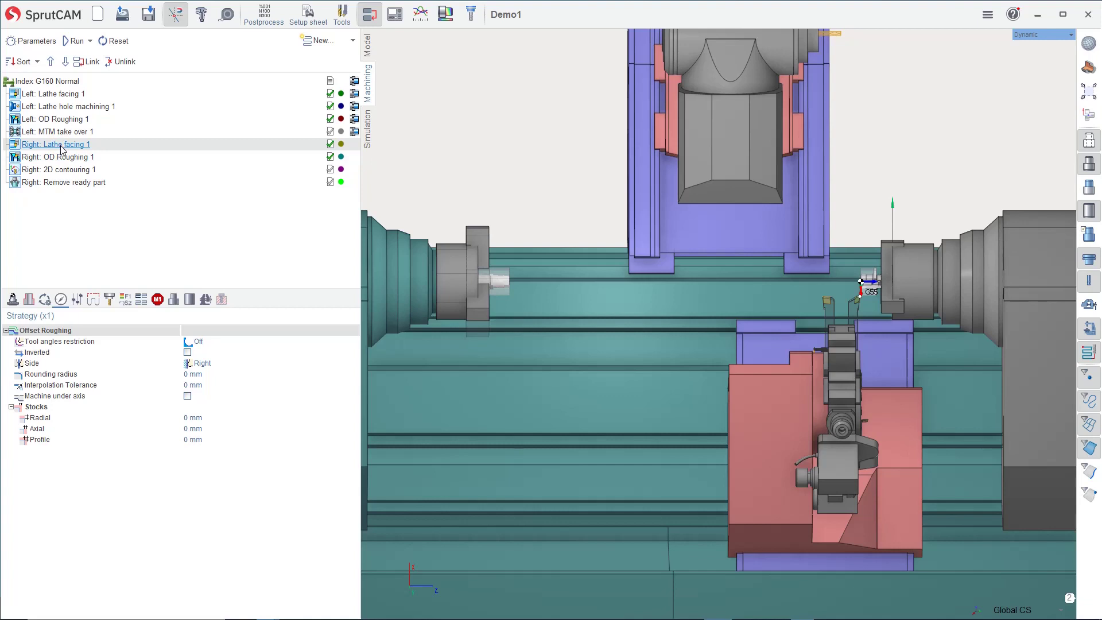
mouse_move(61, 146)
left_mouse_down()
mouse_move(62, 126)
mouse_move(69, 156)
mouse_move(70, 127)
left_mouse_up()
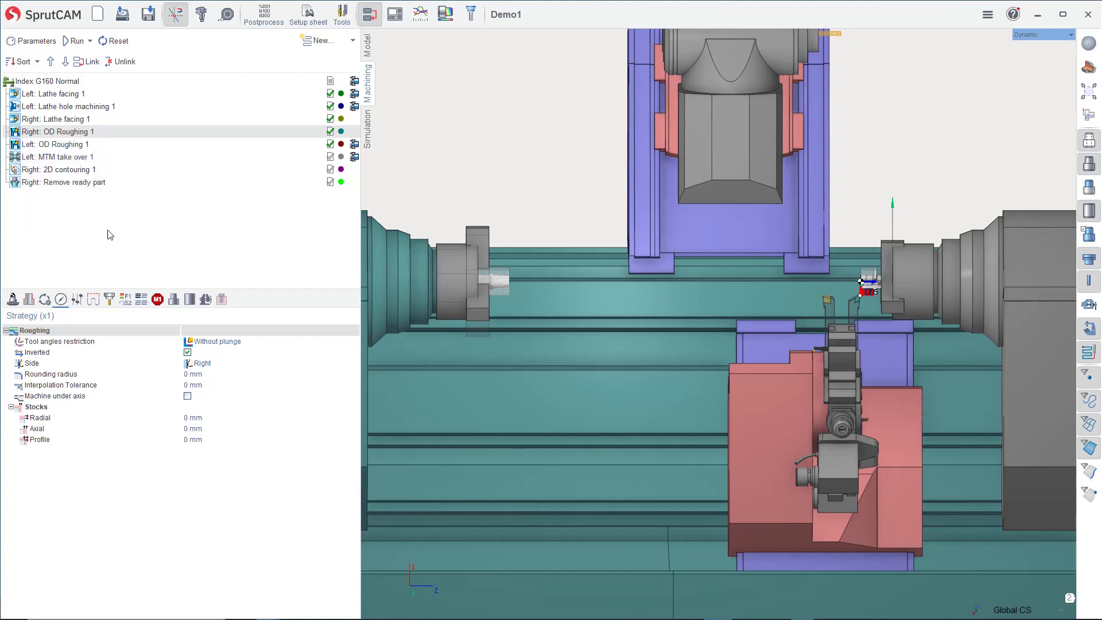
Move the Left MTM take over 1 operation to the end of the execution sequence, after Remove ready part.
left_click(64, 145)
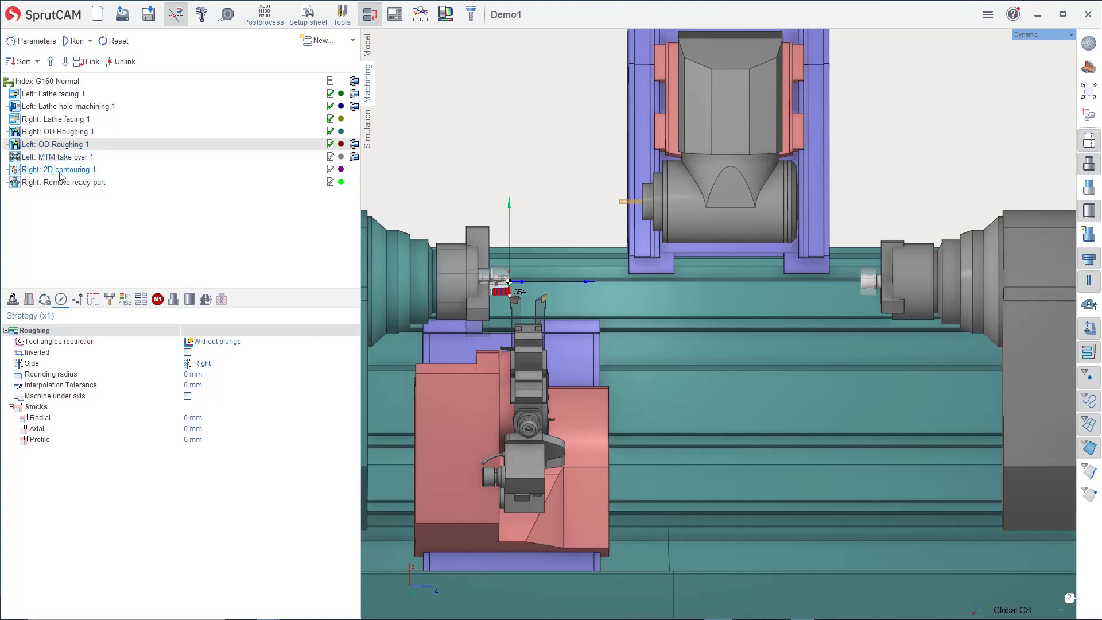
left_click(60, 156)
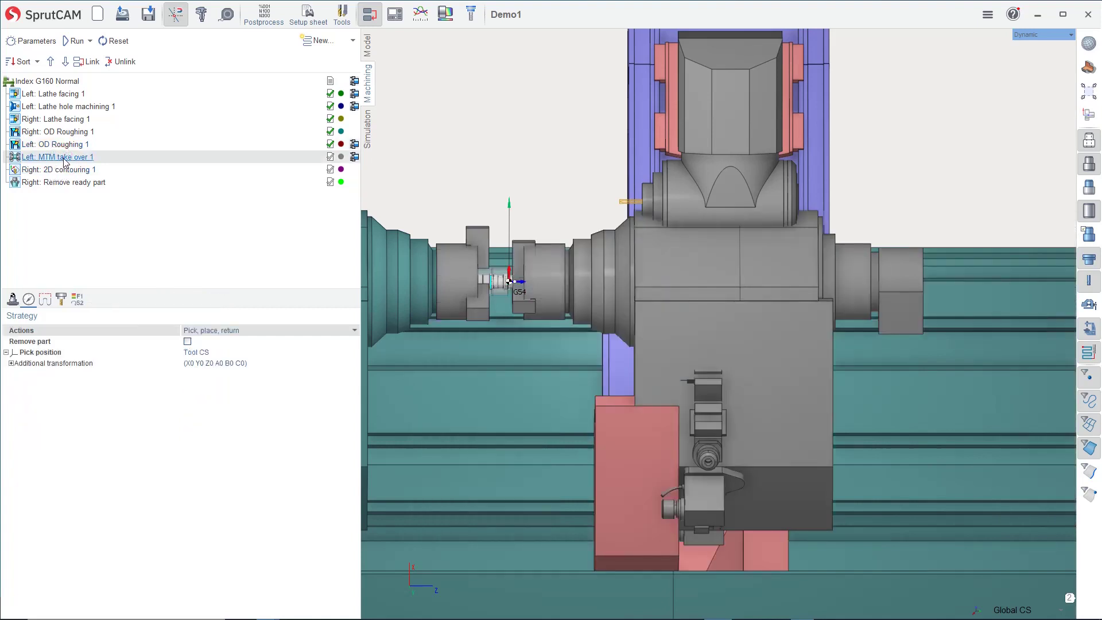
left_click_drag(65, 162, 69, 194)
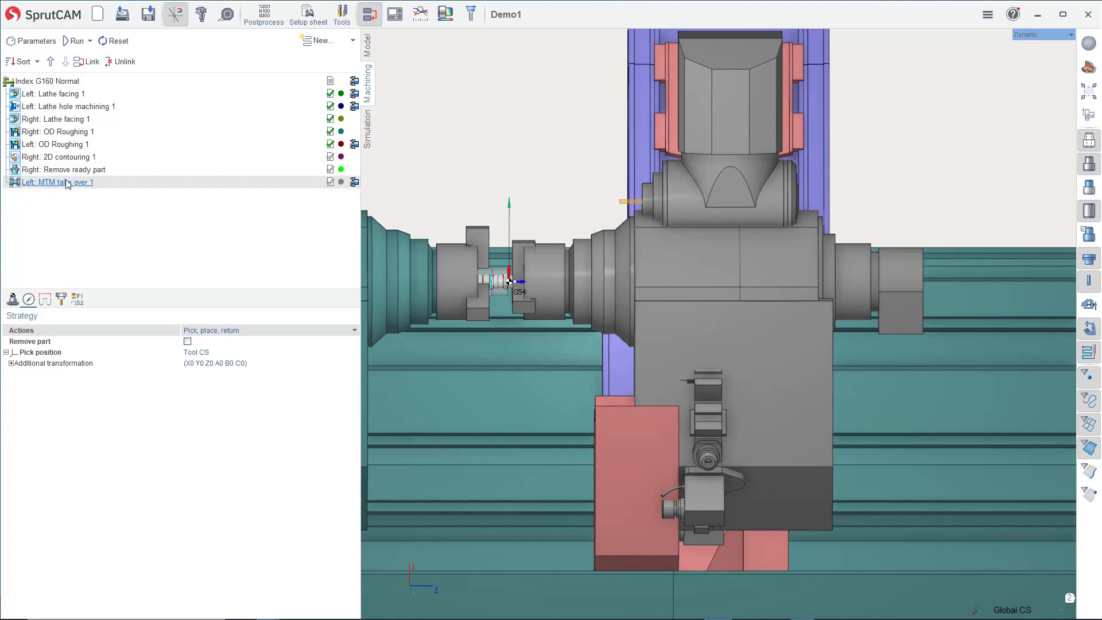
Review the reordered sequence operation by operation, examining the machine position from Left Lathe facing 1 through MTM take over 1.
left_click(59, 95)
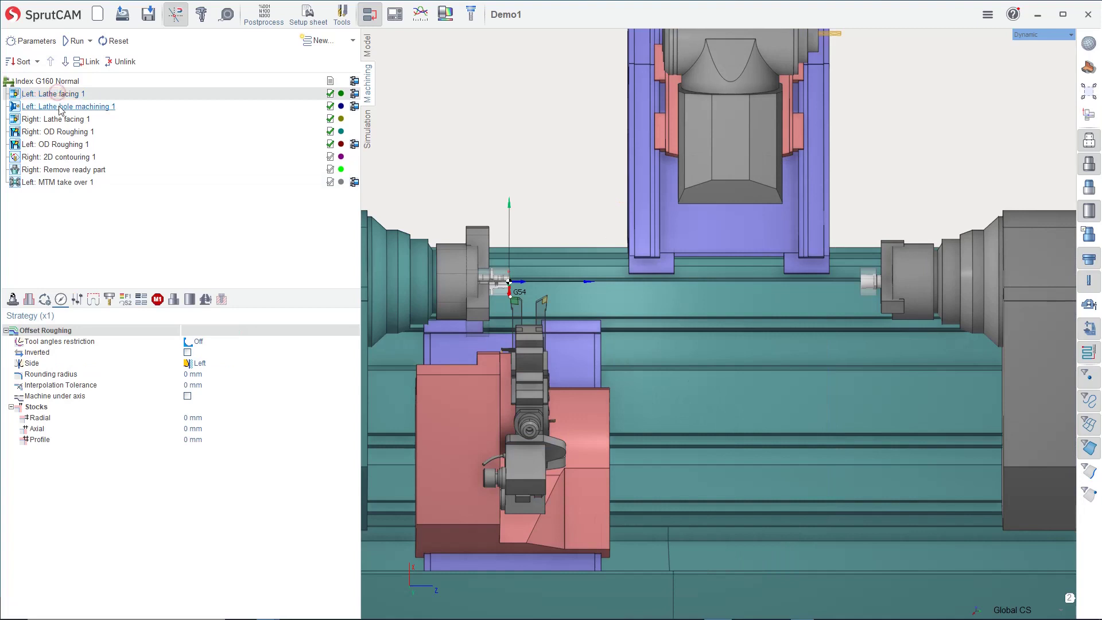
left_click(61, 109)
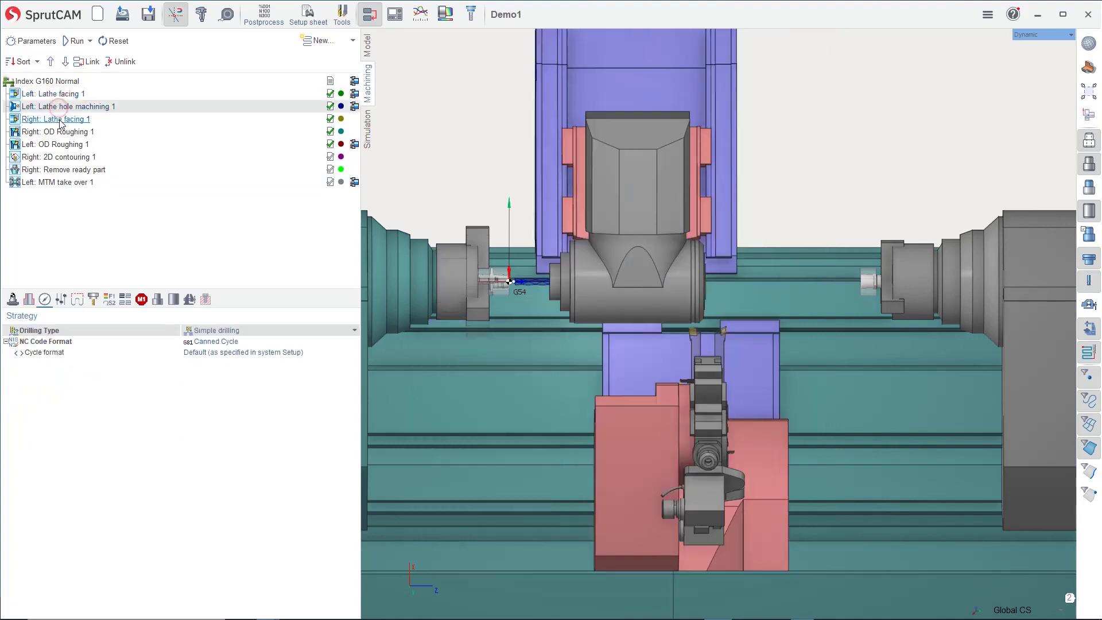
left_click(60, 121)
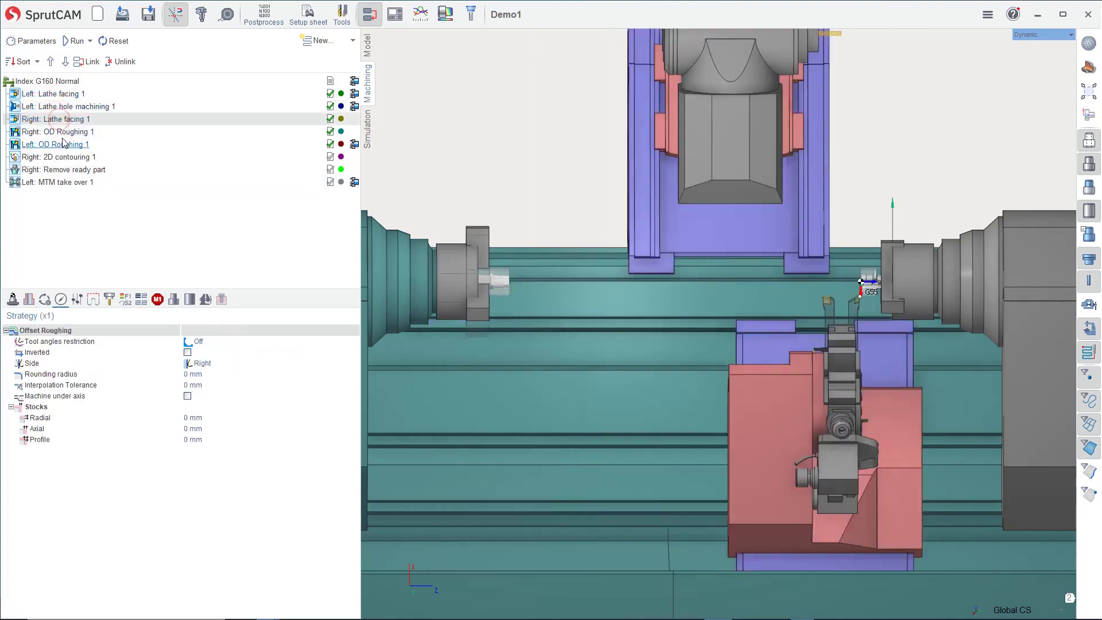
left_click(62, 133)
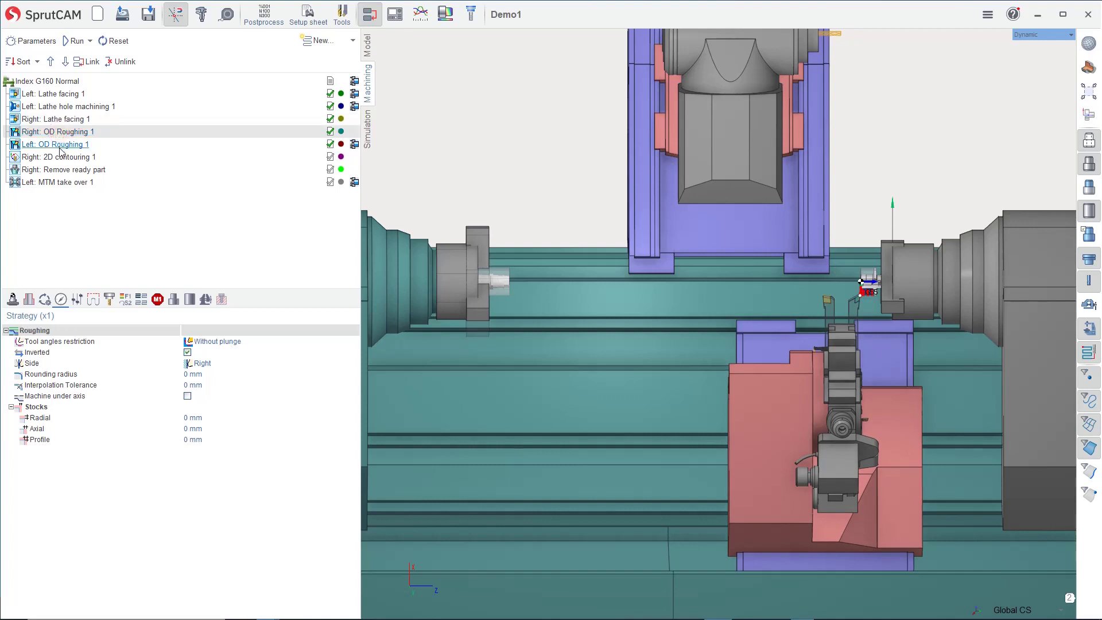
left_click(62, 145)
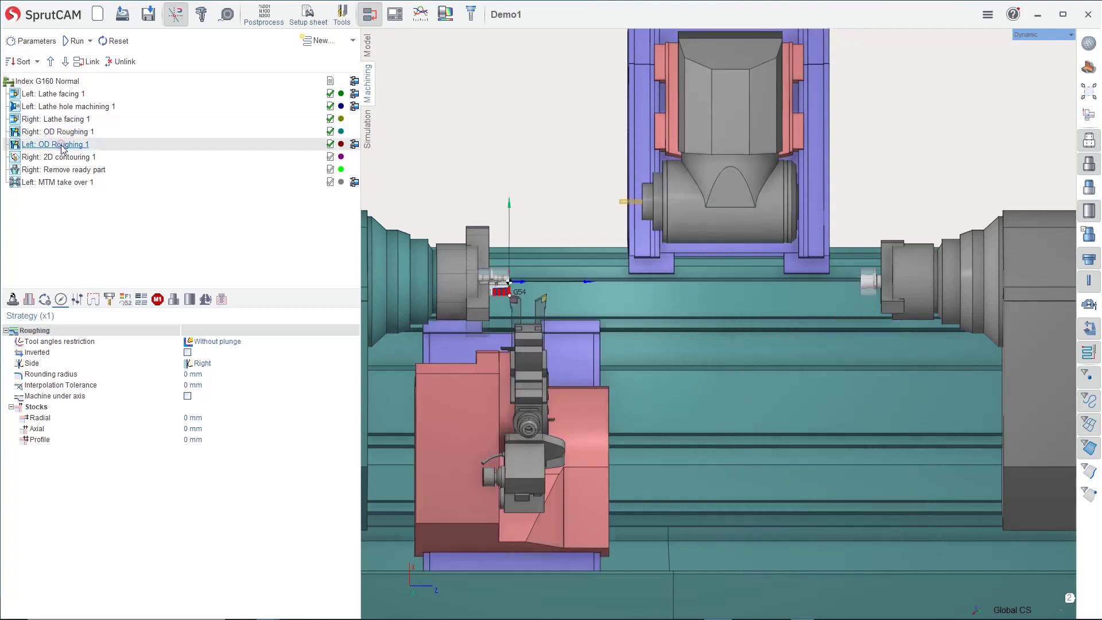
left_click(65, 159)
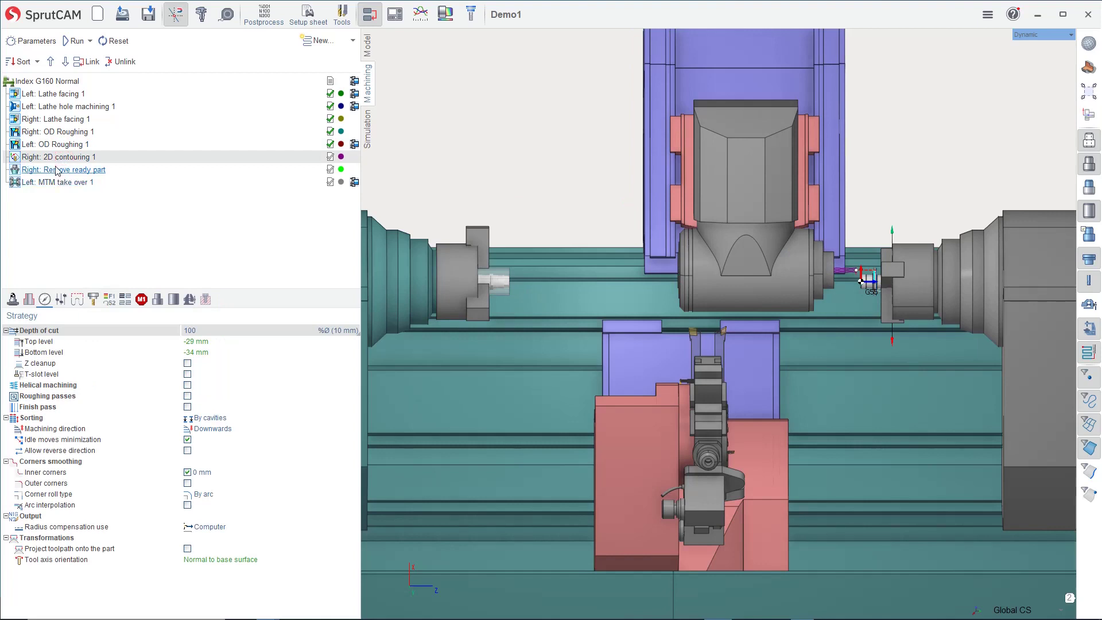
left_click(59, 171)
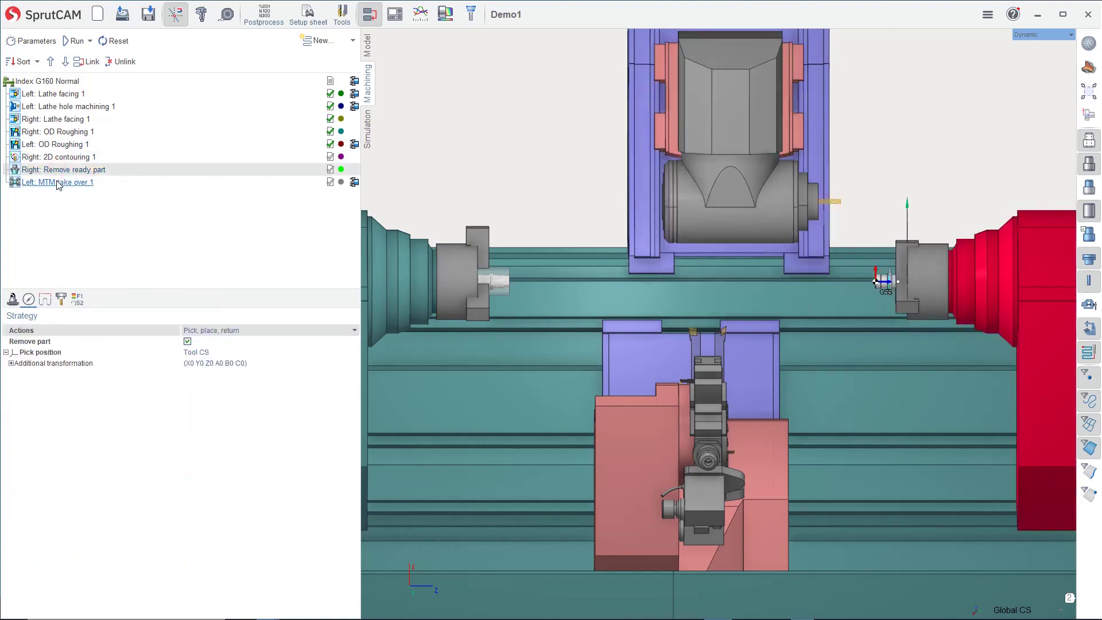
left_click(58, 184)
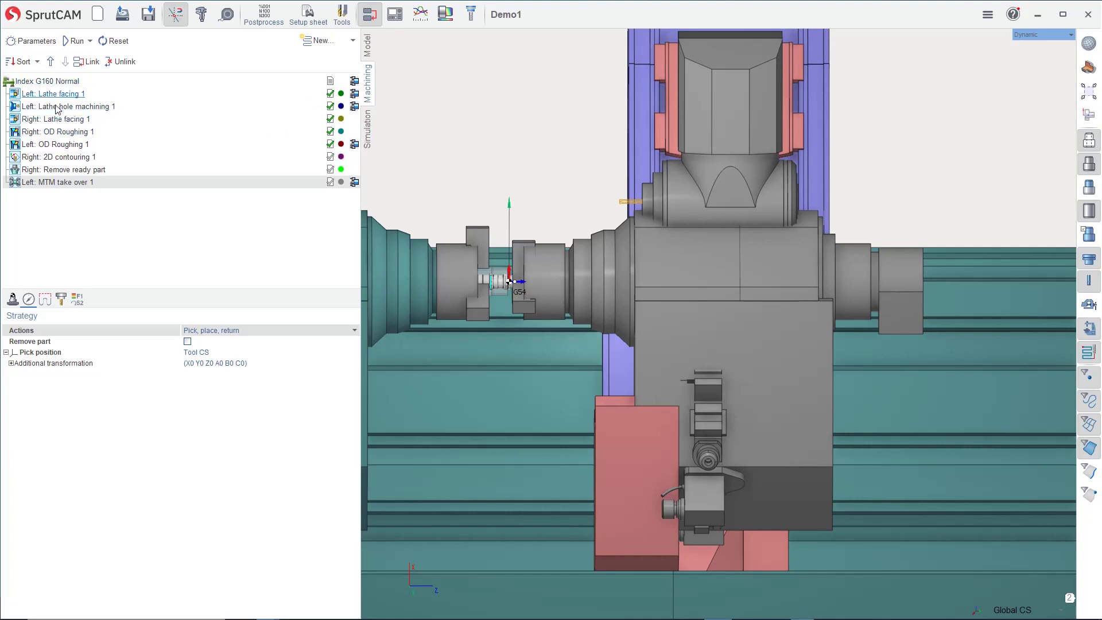
Link the reordered operations of the Index G160 program to generate the transition moves between them.
left_click(87, 62)
left_click(88, 62)
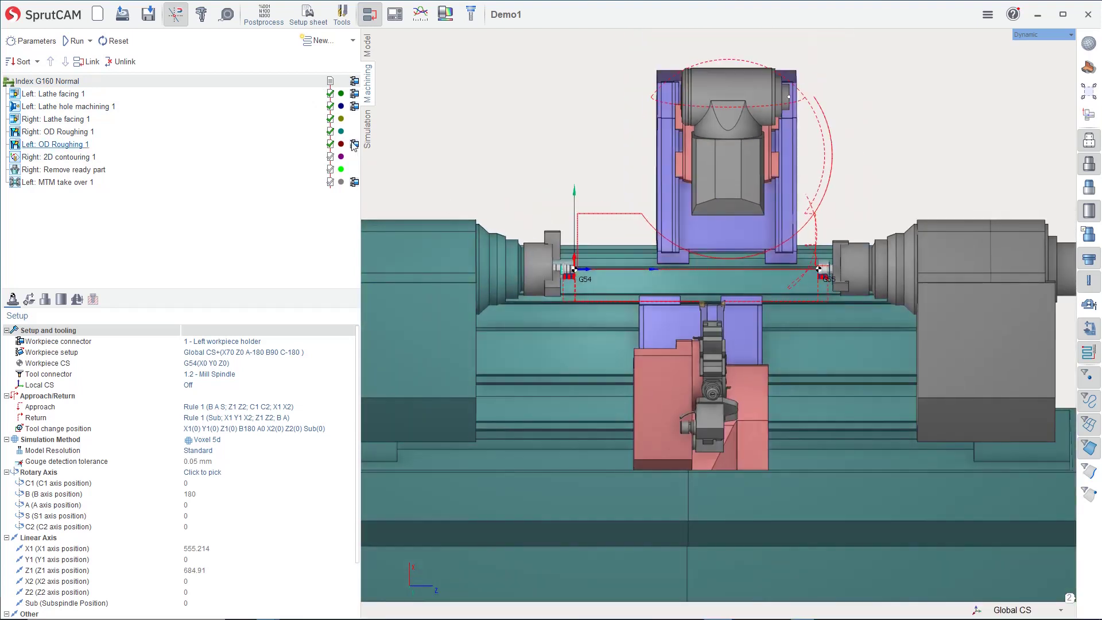
Clear the previous simulation results, reduce the movement speed and run the machining simulation of the linked sequence from the start.
left_click(368, 132)
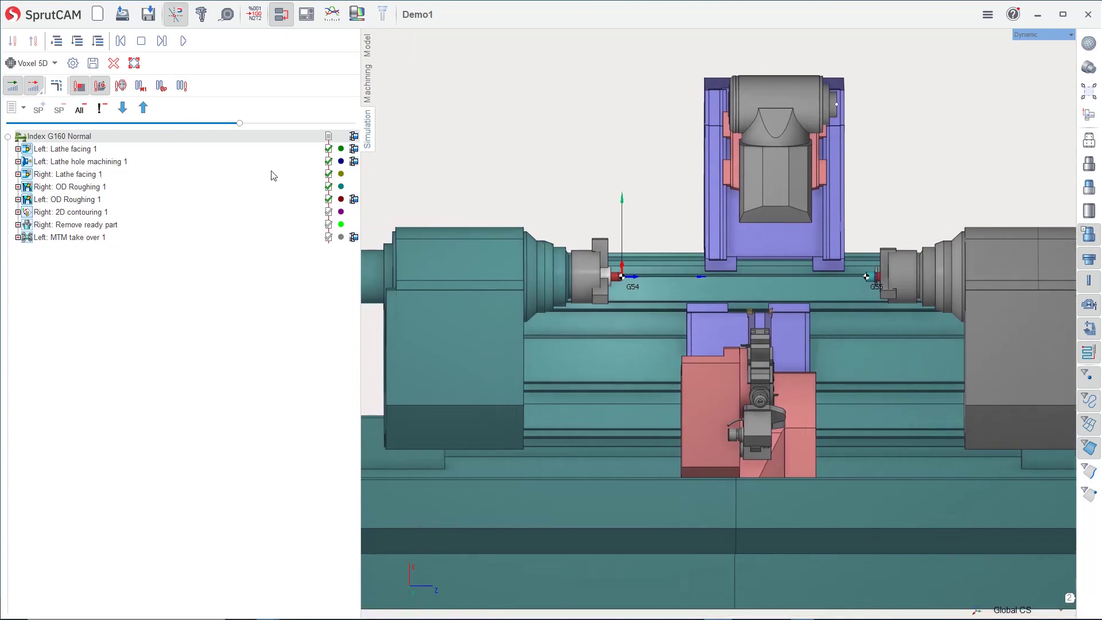
left_click(114, 65)
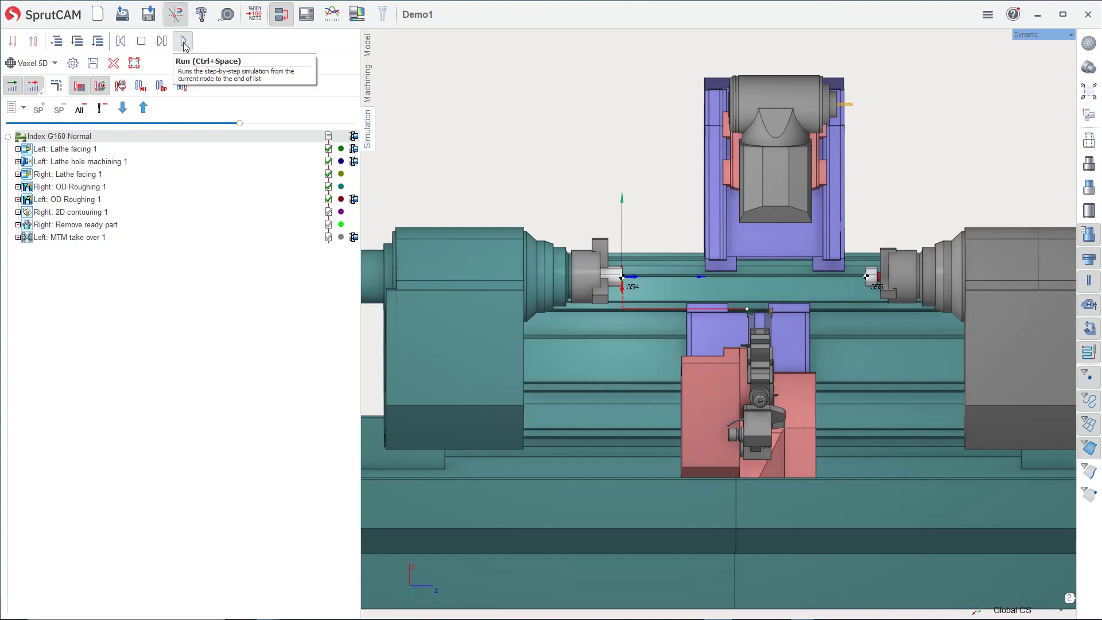
left_click(178, 123)
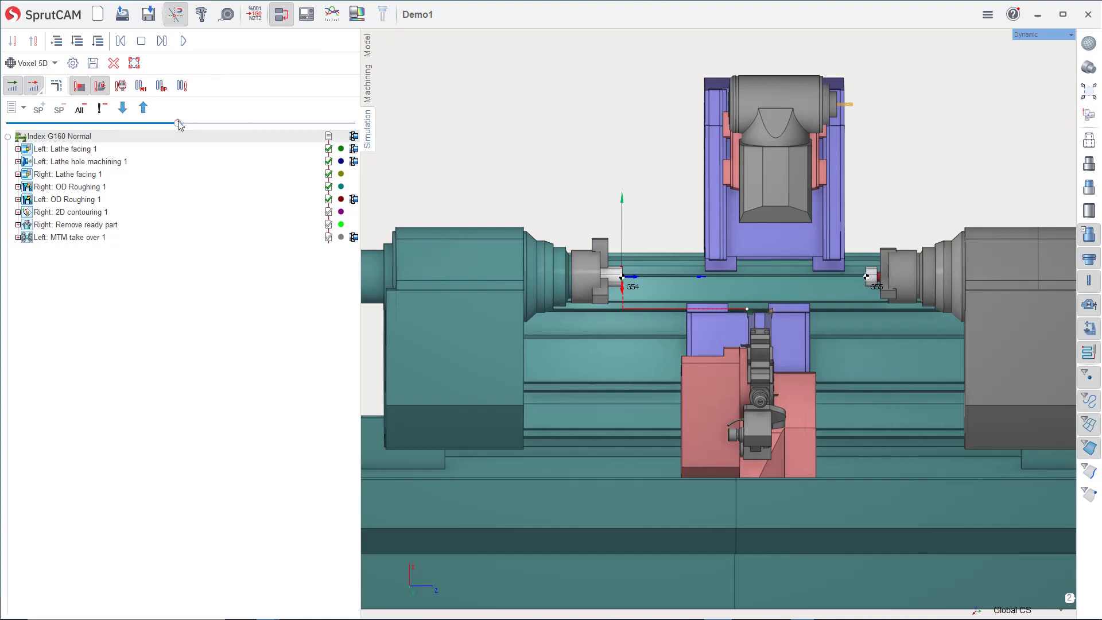
left_click(184, 41)
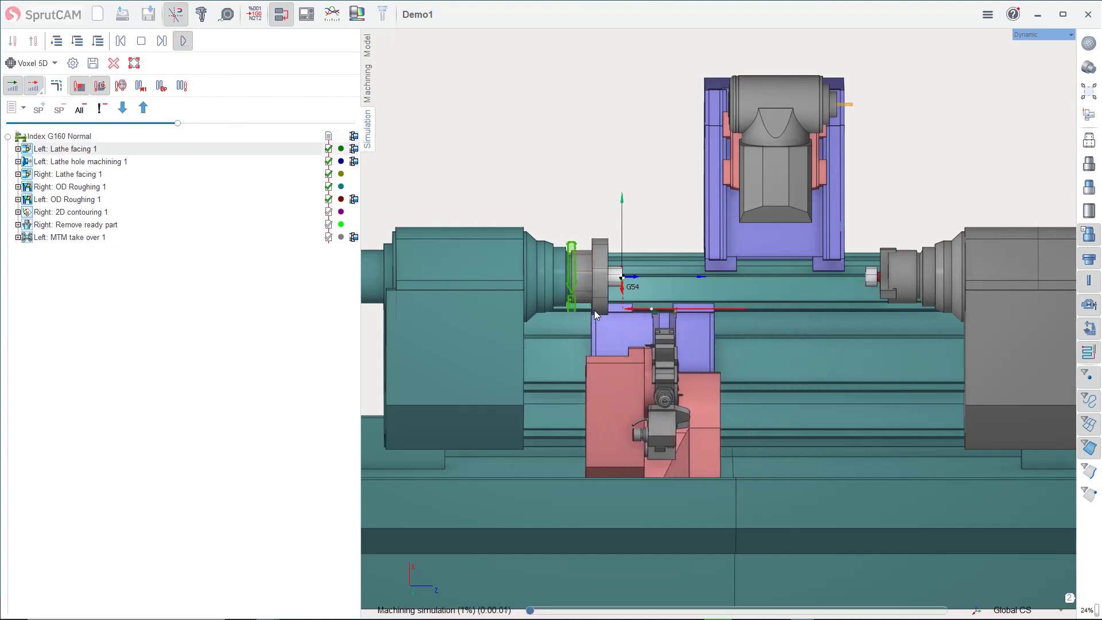
Examine the simulated Left Lathe facing 1 and Lathe hole machining 1 close up, raising the movement speed slightly between them.
scroll(594, 310, "up", 3)
scroll(702, 352, "down", 5)
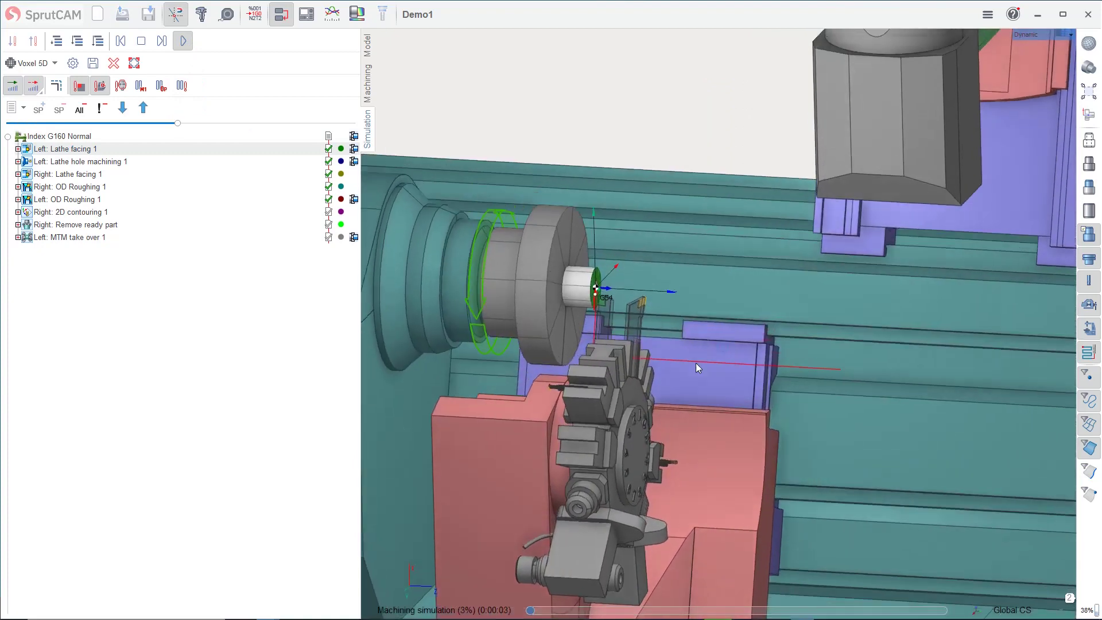
left_click(202, 123)
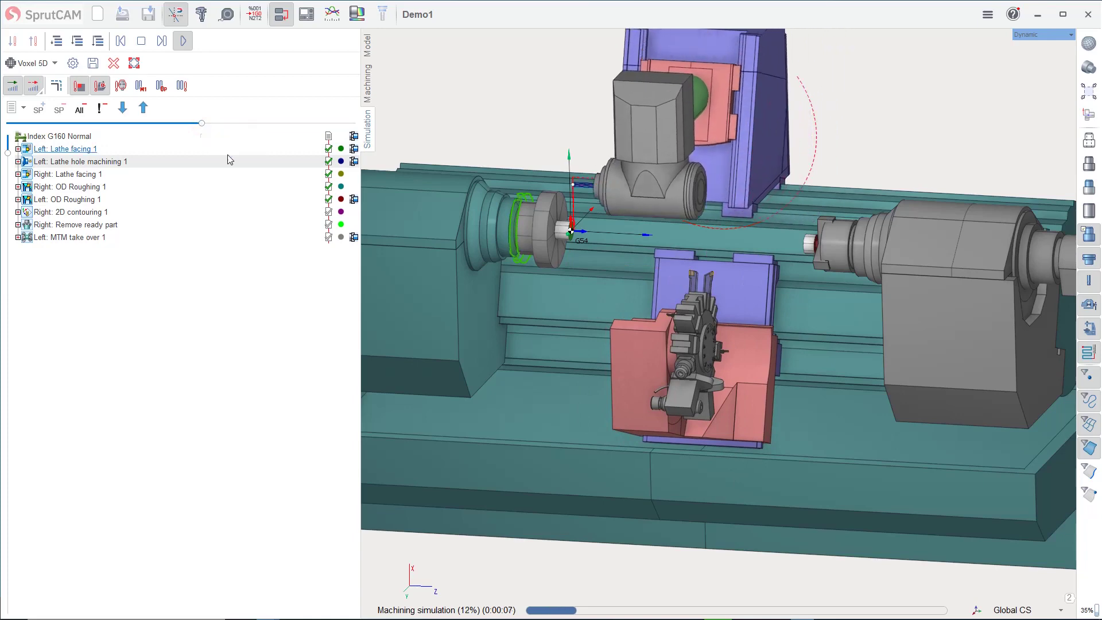
scroll(591, 225, "up", 2)
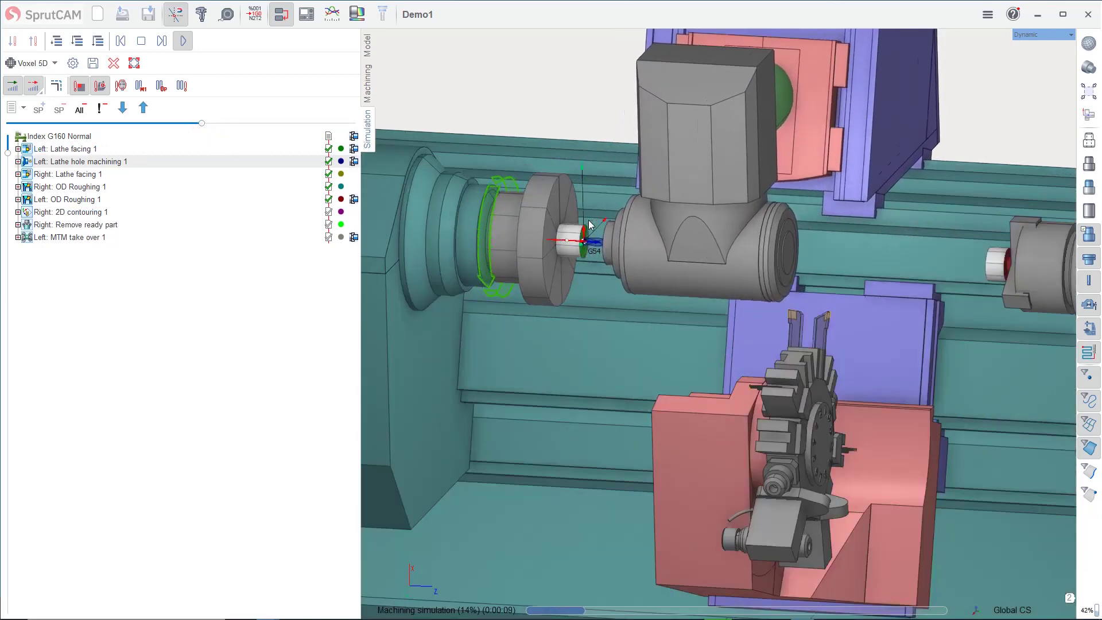
scroll(591, 225, "down", 1)
scroll(589, 221, "down", 2)
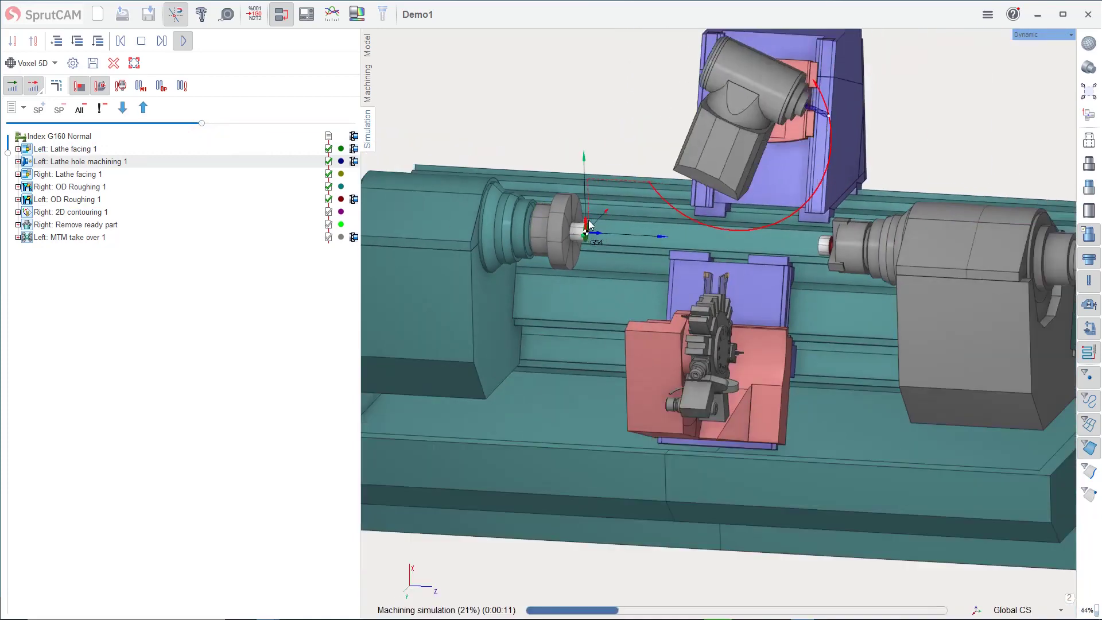
middle_click_drag(589, 221, 610, 215)
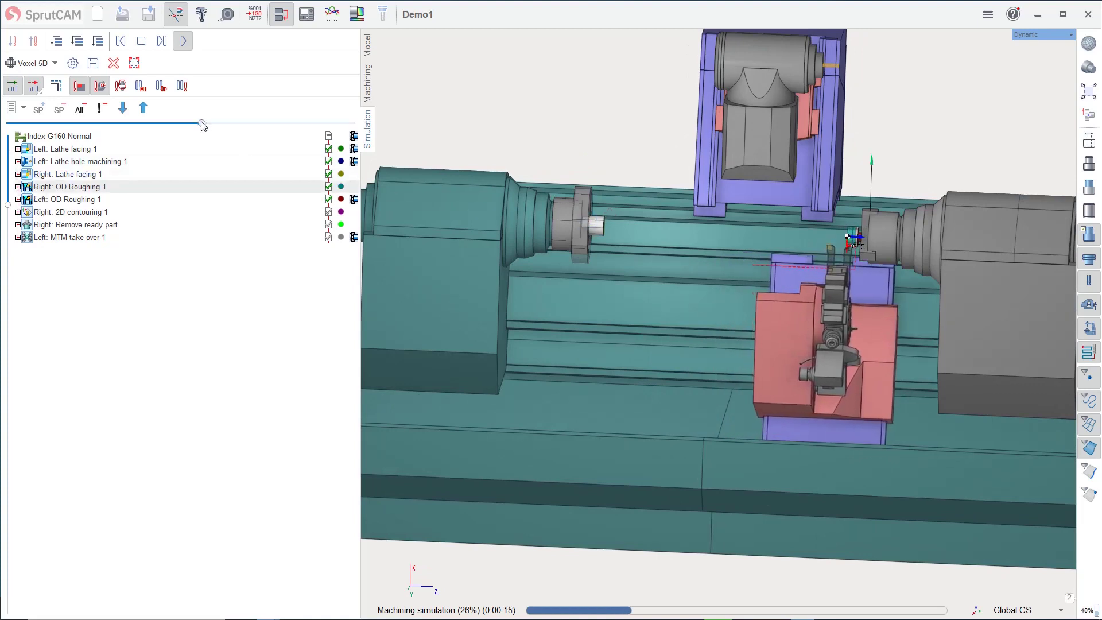
Speed up the simulation and examine the right-spindle part during 2D contouring 1, then follow the part removal and take-over to the end.
left_click_drag(201, 123, 237, 122)
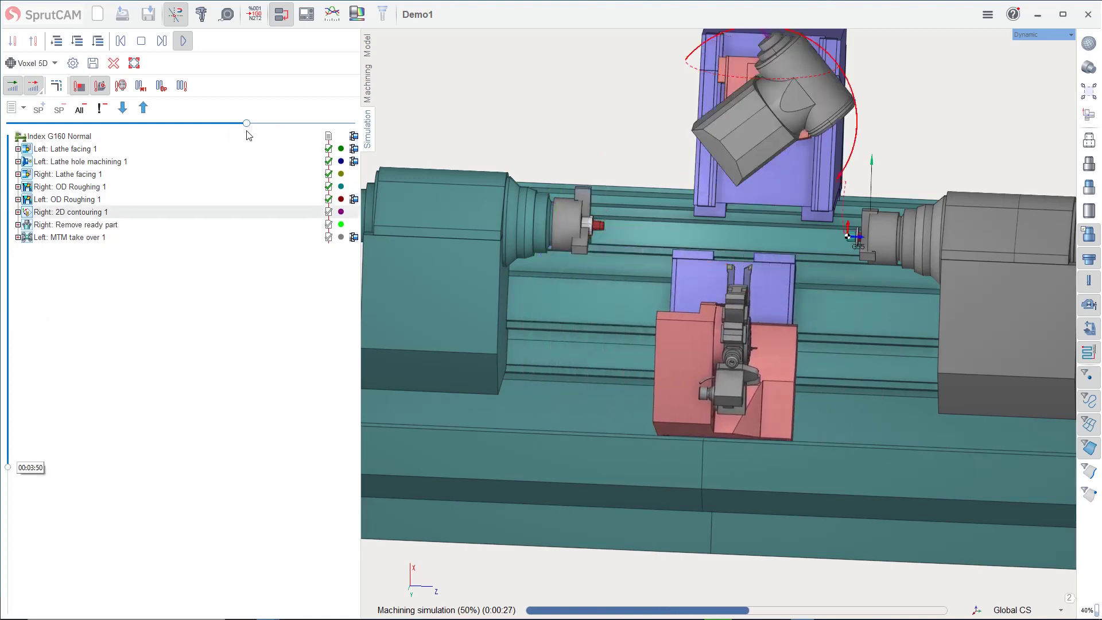
left_click_drag(237, 123, 239, 123)
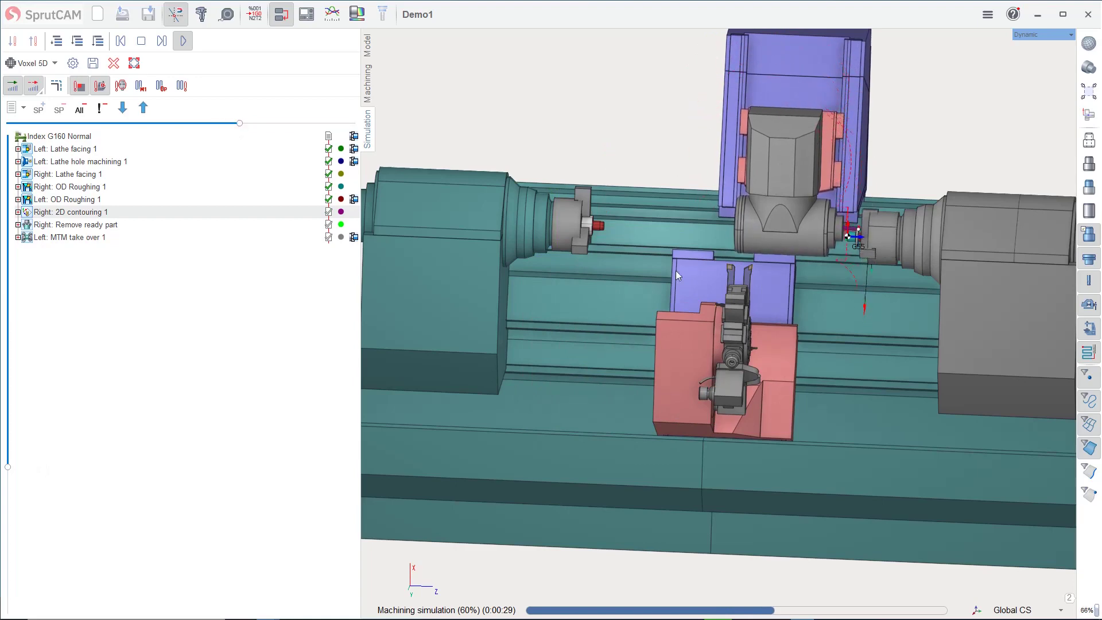
scroll(794, 253, "up", 3)
scroll(895, 218, "up", 5)
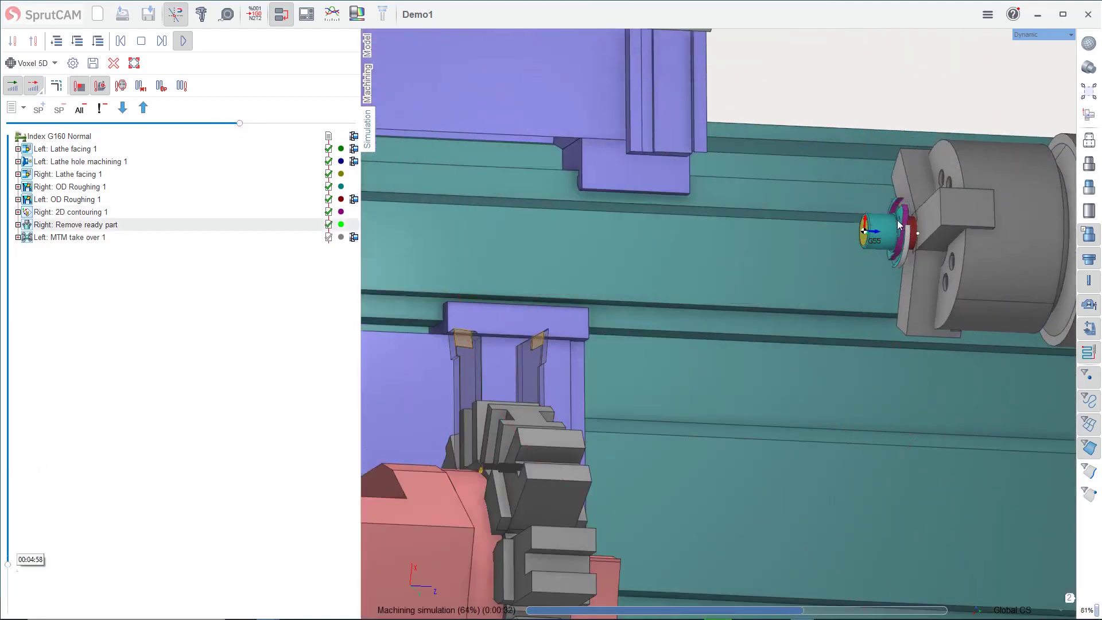
scroll(894, 224, "down", 2)
scroll(567, 212, "down", 6)
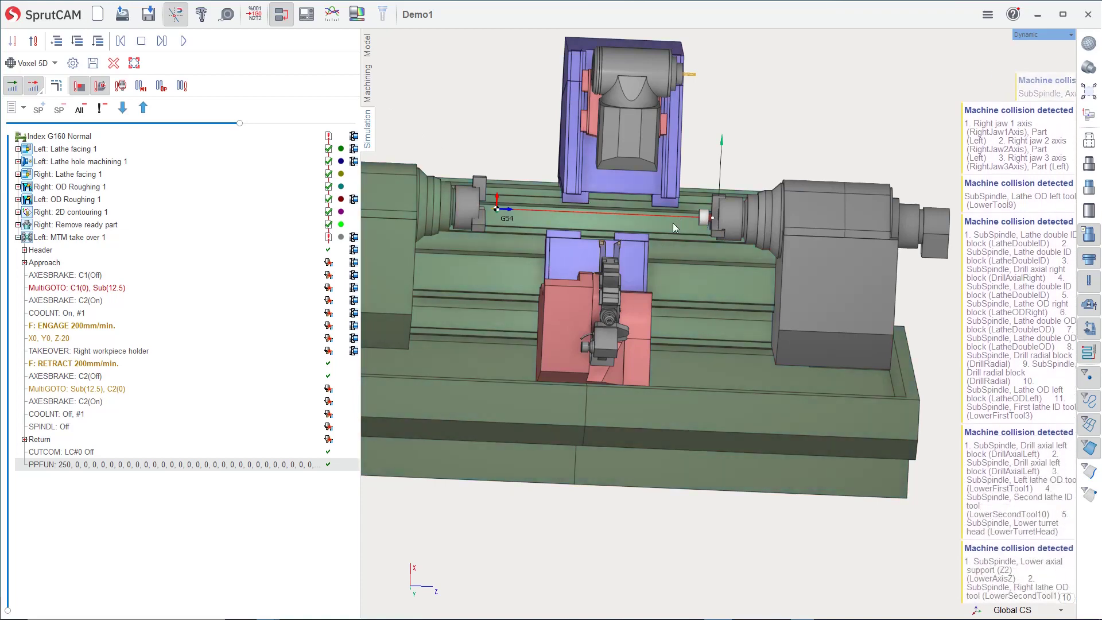
Return to the operations grouped by spindle and enable Delete chips for the Right group's 2D contouring 1.
left_click(368, 85)
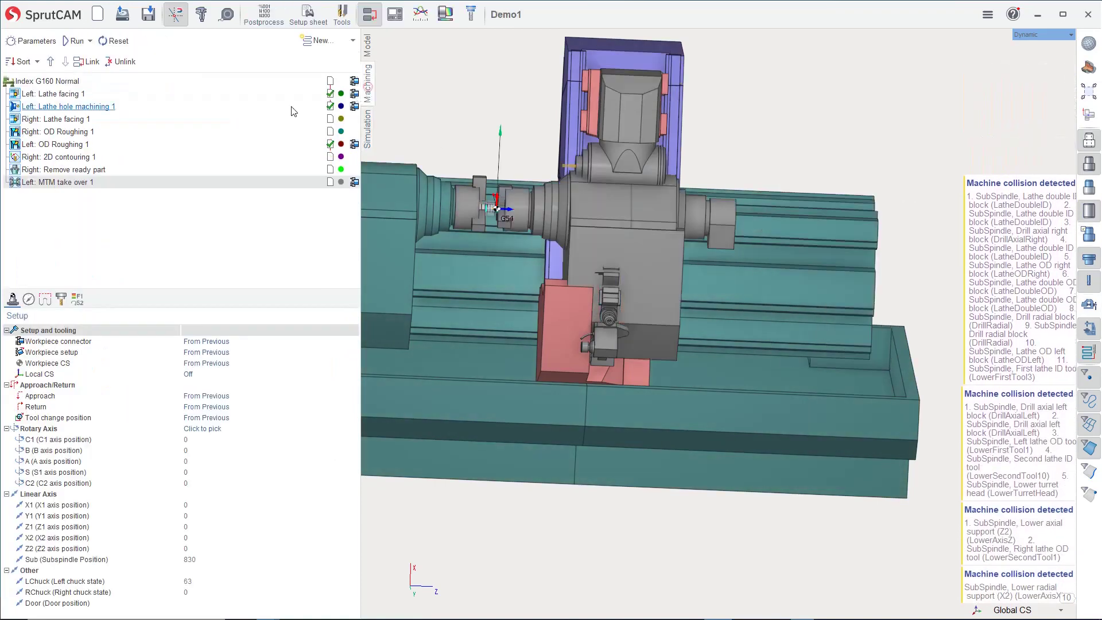
left_click(370, 17)
left_click(369, 17)
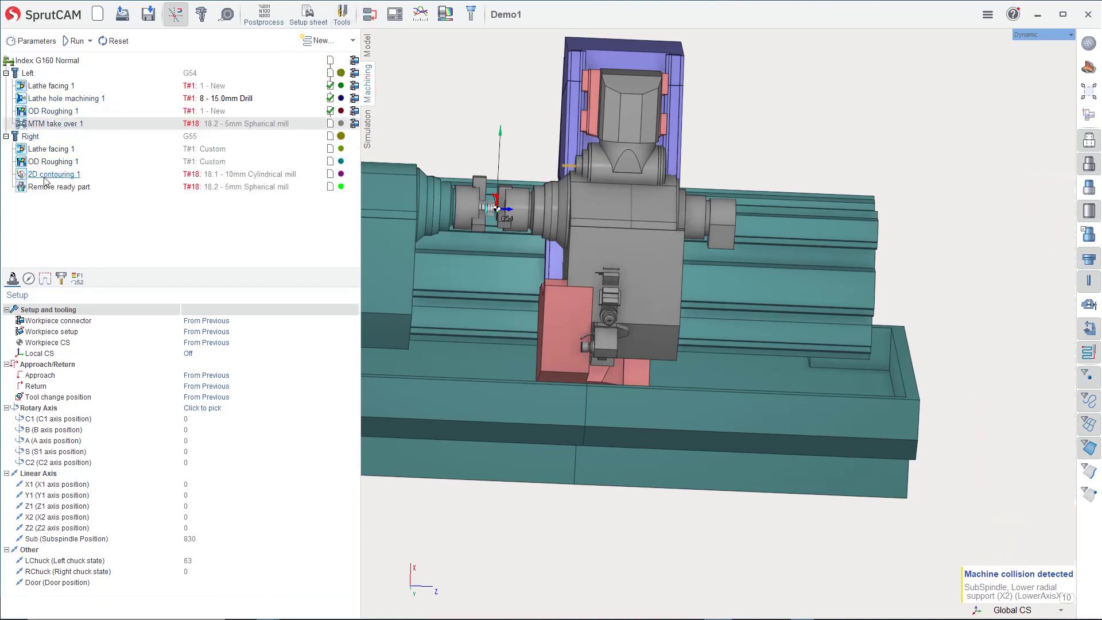
left_click(51, 175)
left_click(50, 175)
left_click(61, 279)
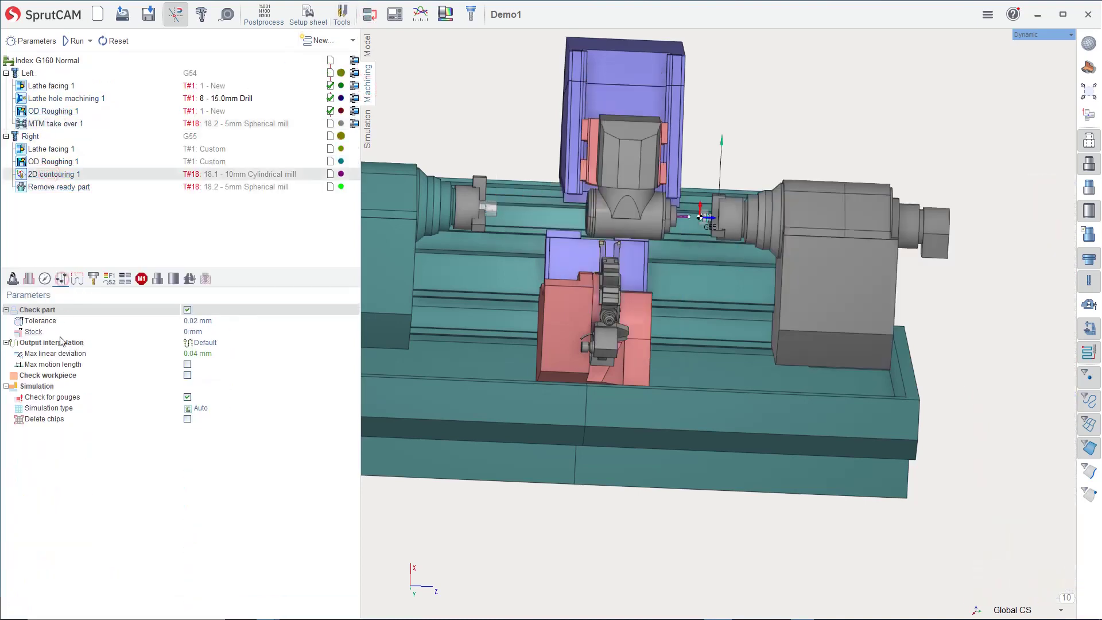
left_click(187, 419)
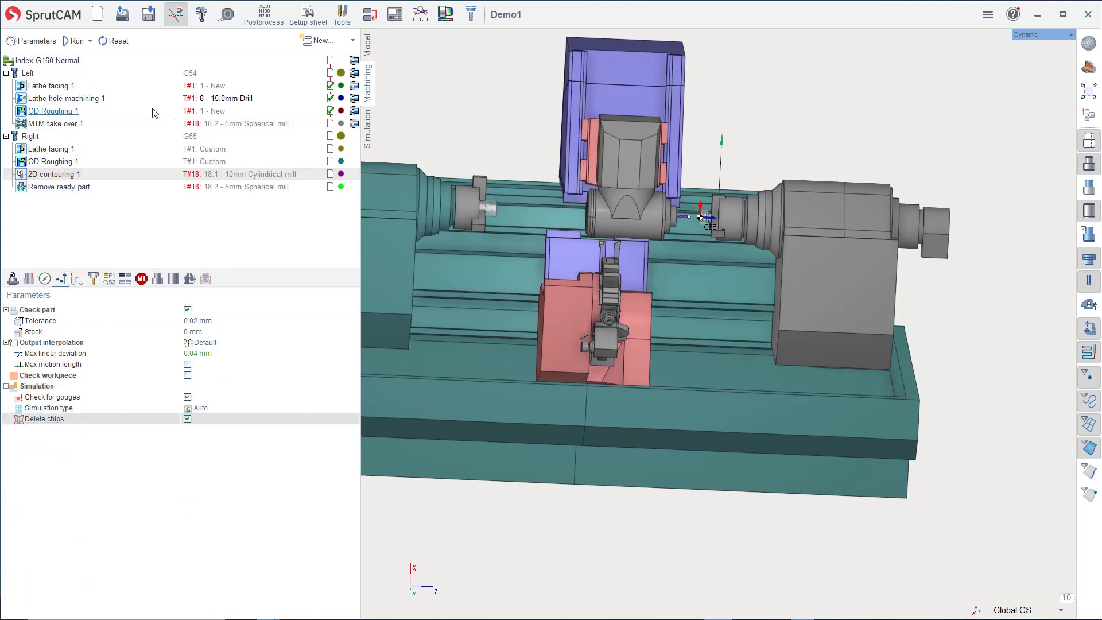
Set the MTM take over 1 operation's Z2 axis position to -500 and its B axis position to 180.
left_click(55, 124)
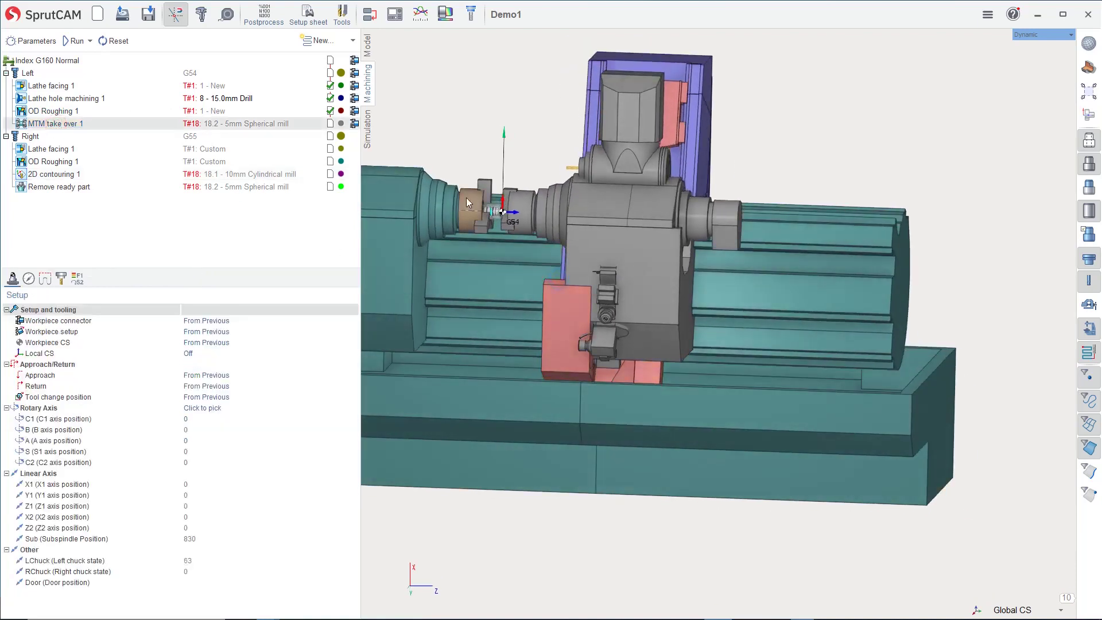
scroll(466, 198, "up", 4)
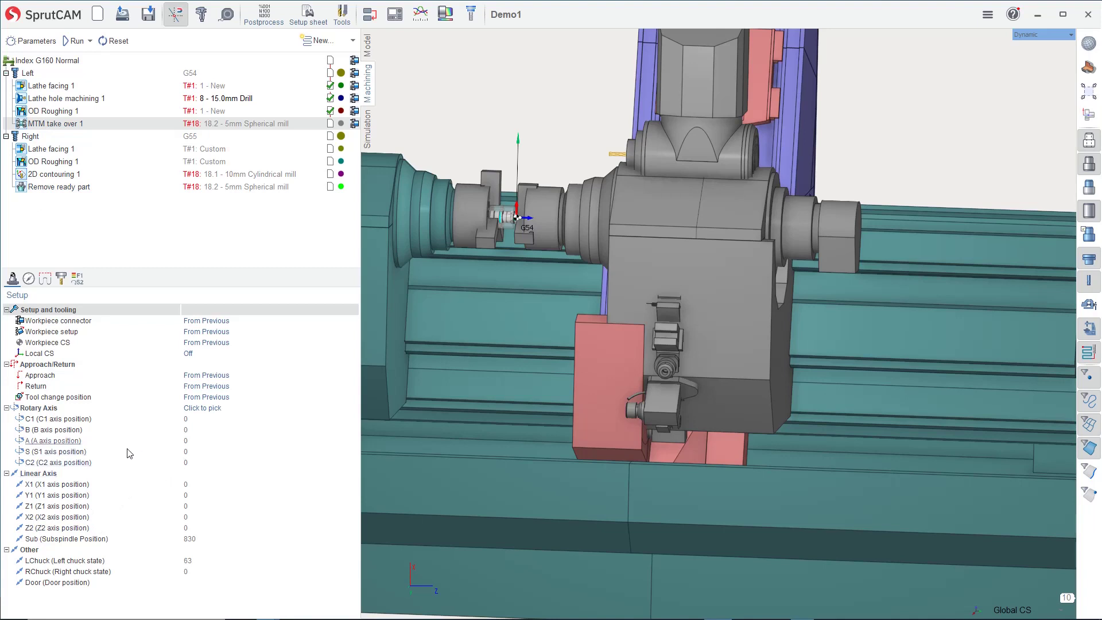
left_click(196, 527)
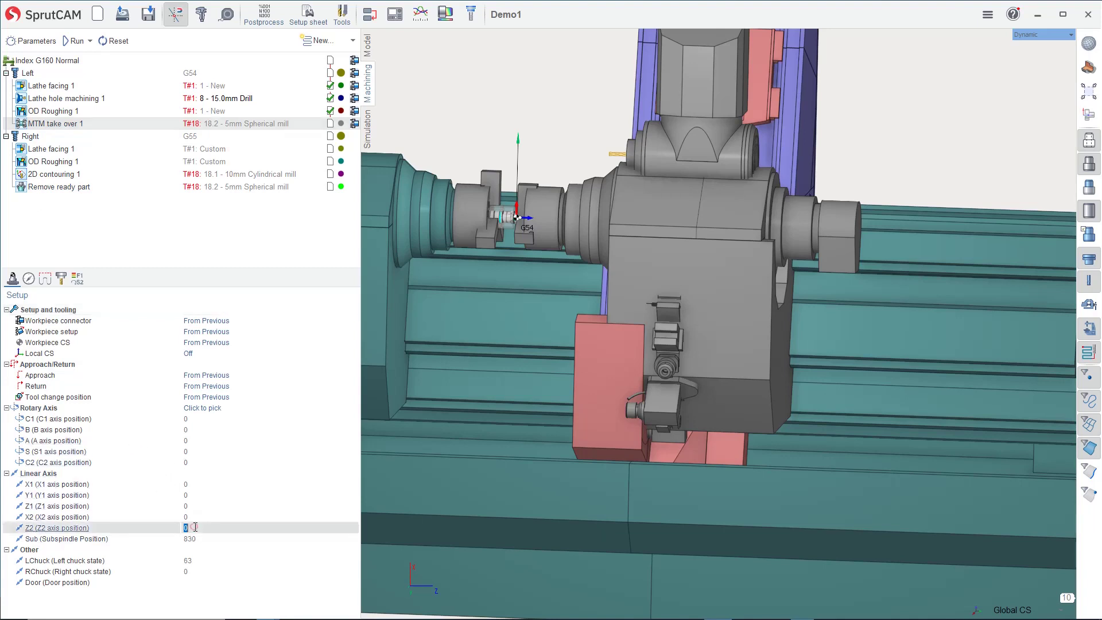
scroll(196, 527, "down", 20)
scroll(196, 527, "down", 20)
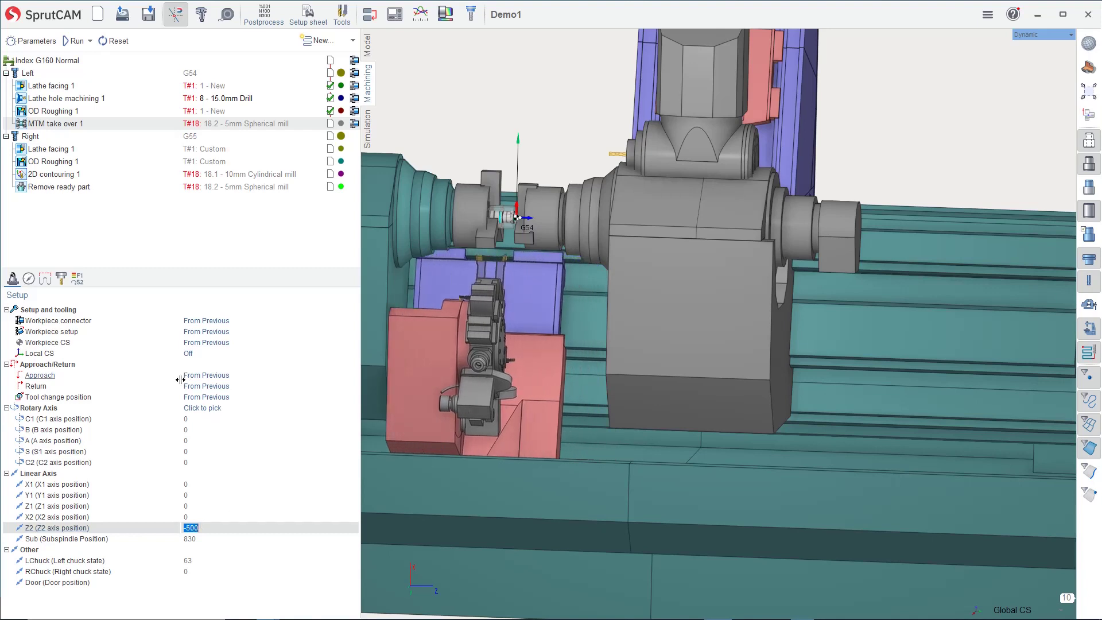
left_click(201, 430)
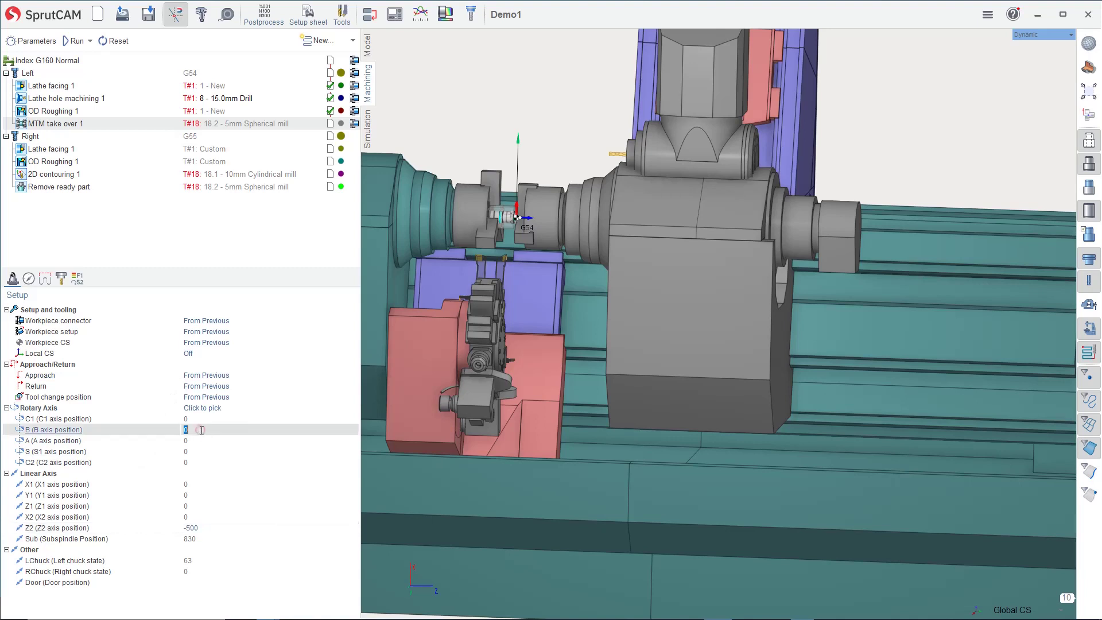
scroll(202, 430, "up", 17)
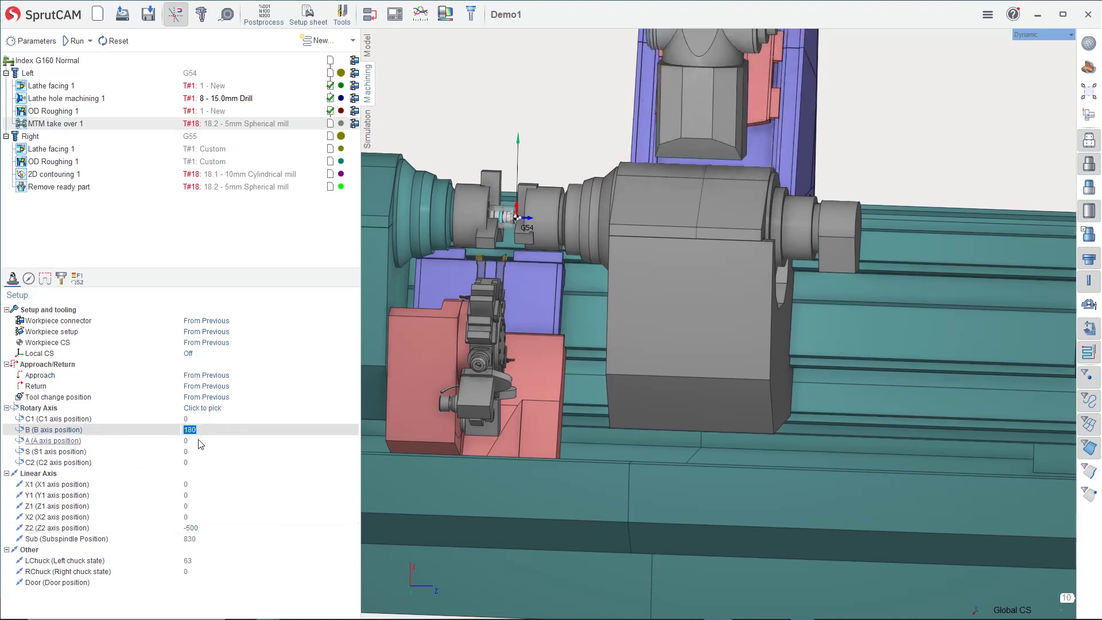
left_click(198, 441)
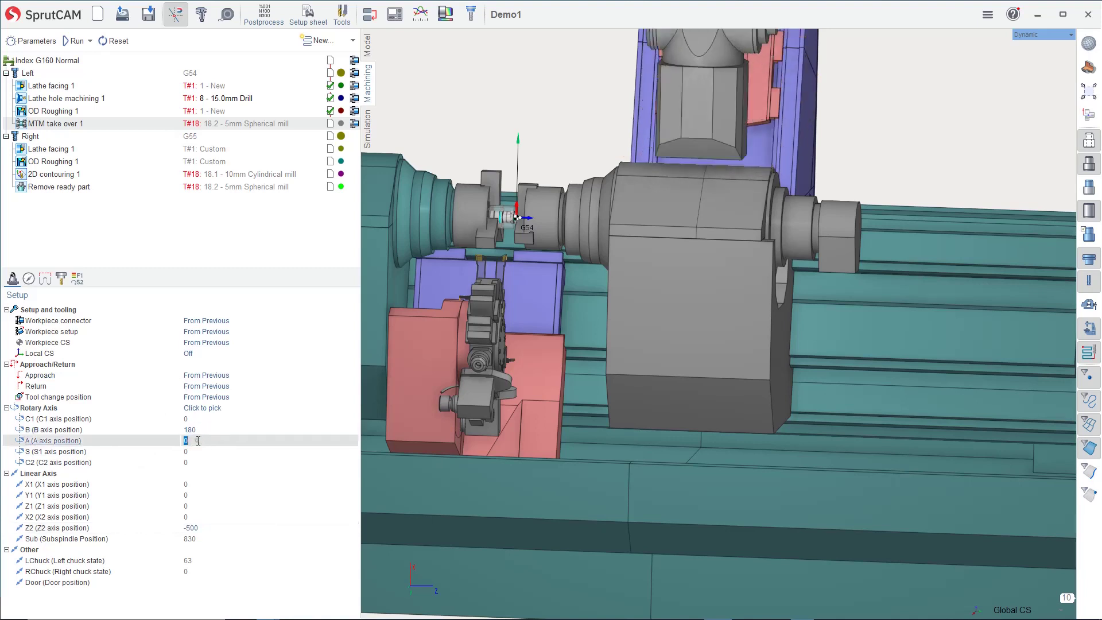
Set the Remove ready part operation's B axis position to 180 and its A axis position to 0.
left_click(46, 190)
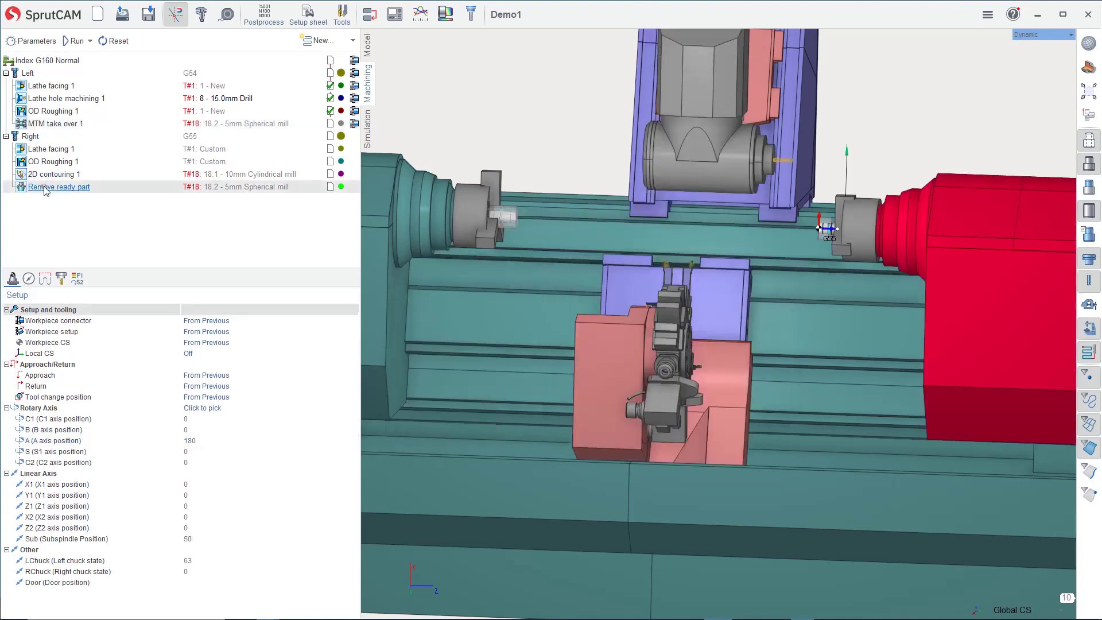
left_click(195, 429)
type("180")
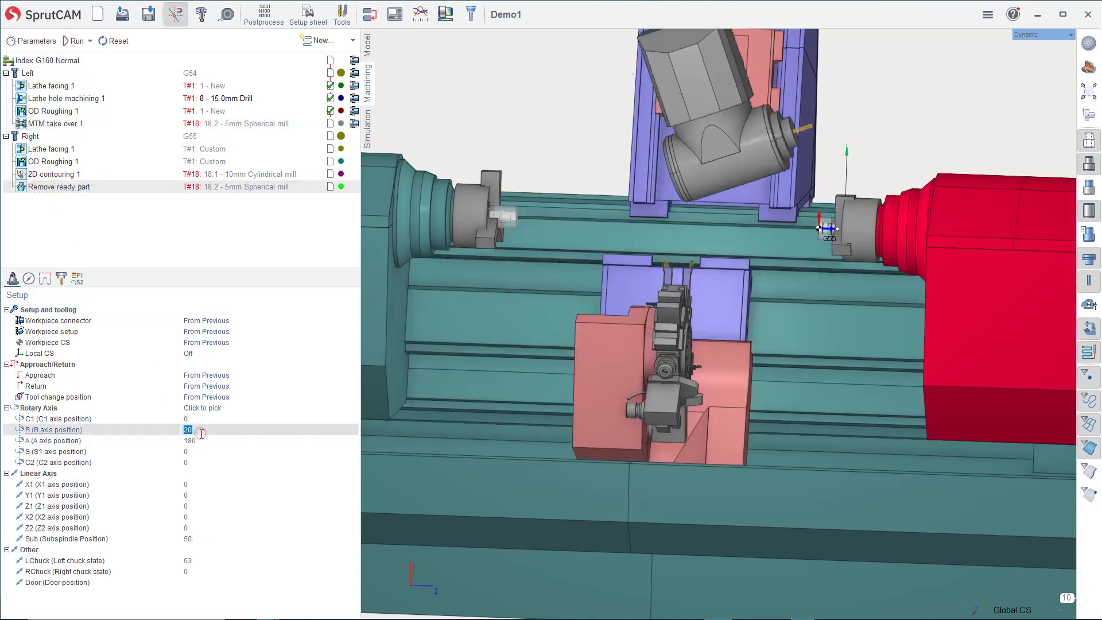
key("Return")
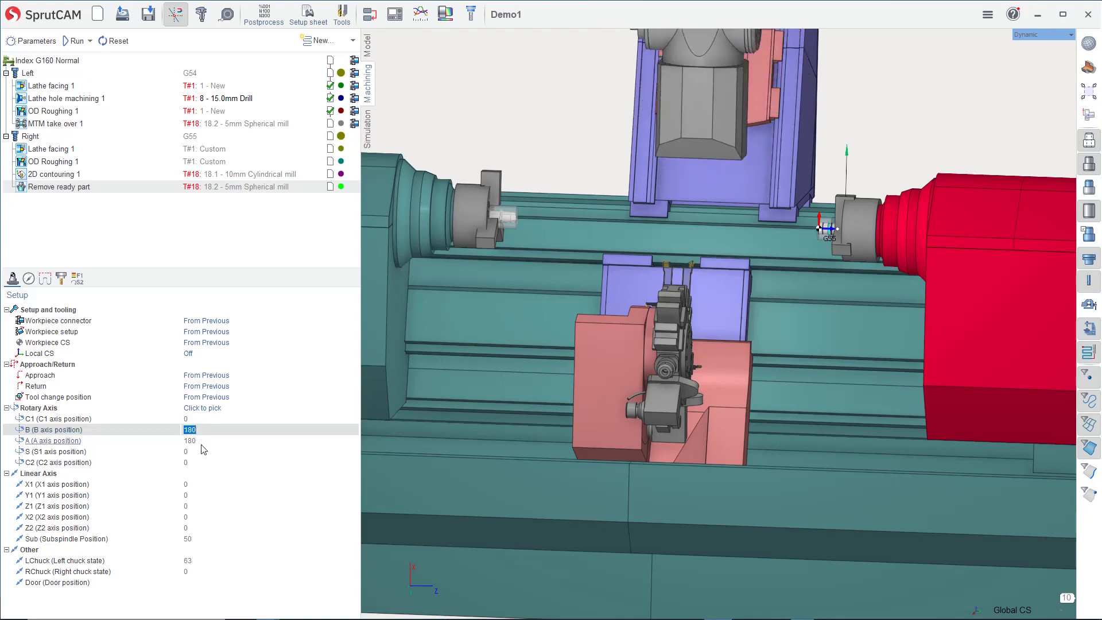
left_click(202, 444)
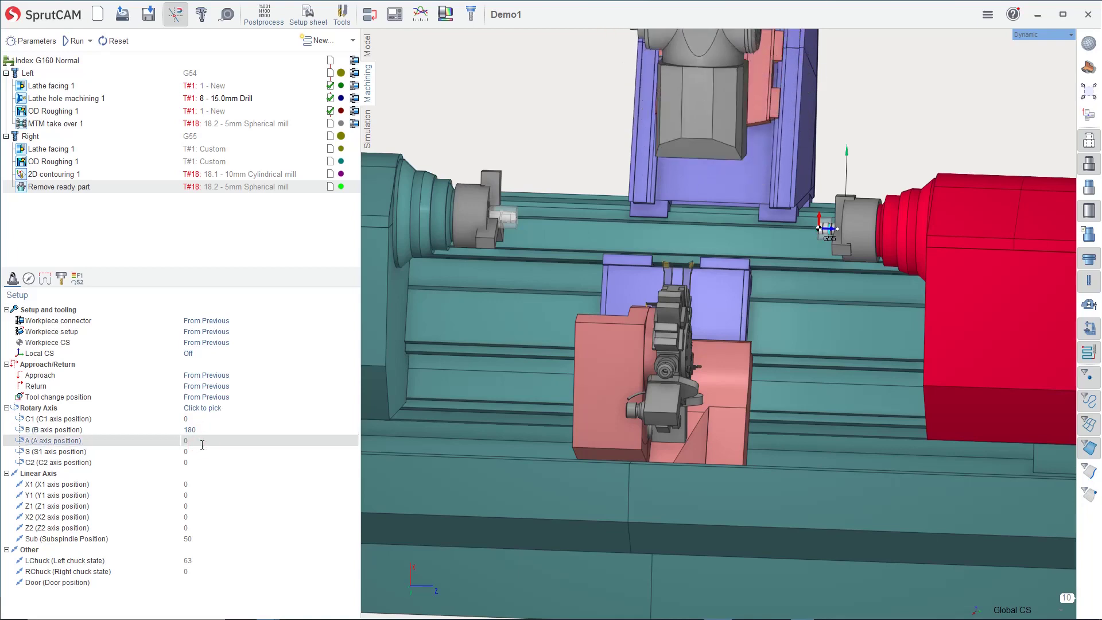
scroll(461, 280, "down", 5)
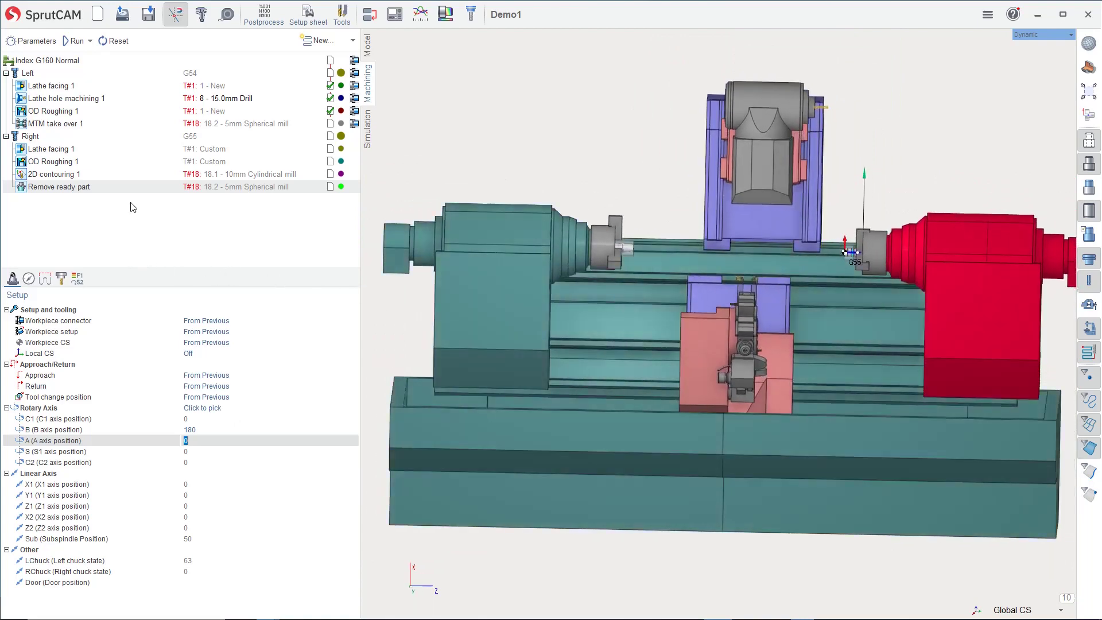
Recalculate all operations of the Index G160 program and link them again in the execution sequence.
left_click(52, 60)
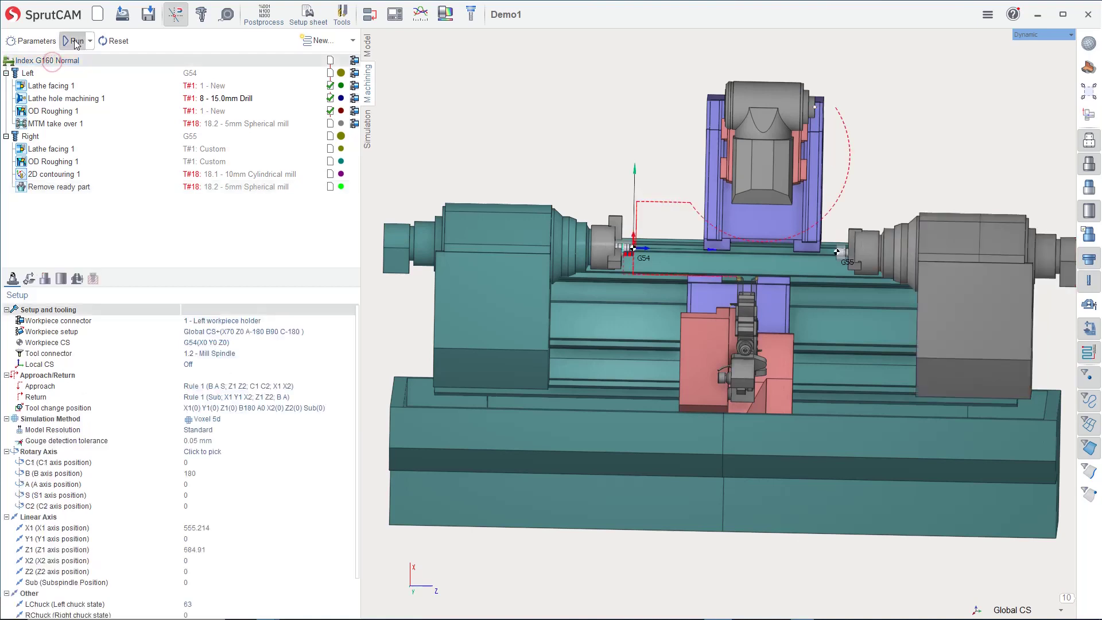
left_click(75, 41)
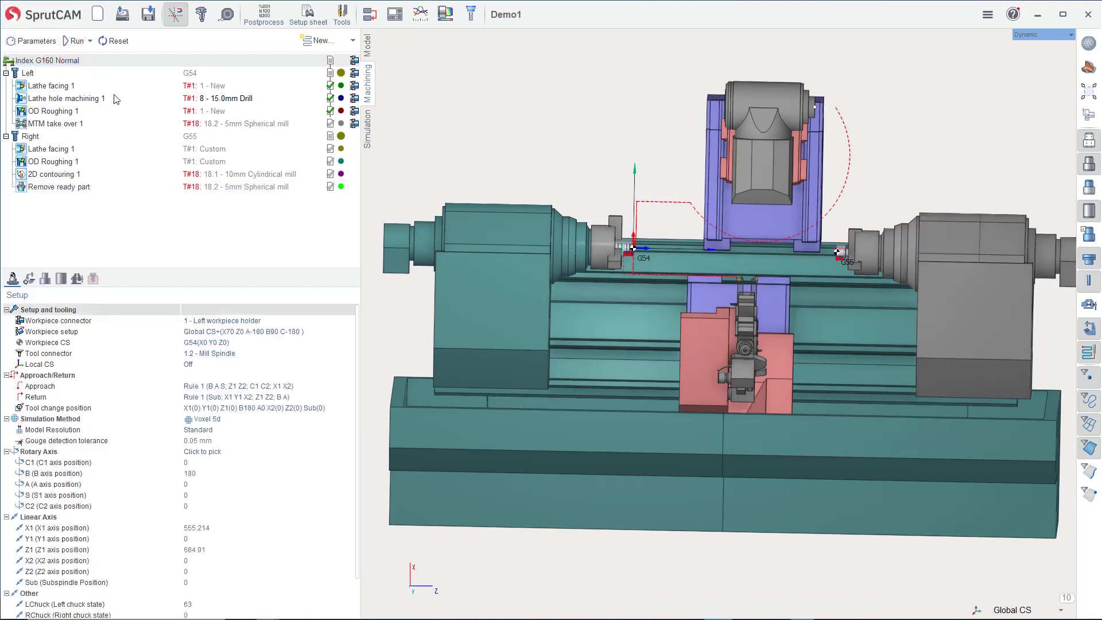
left_click(369, 15)
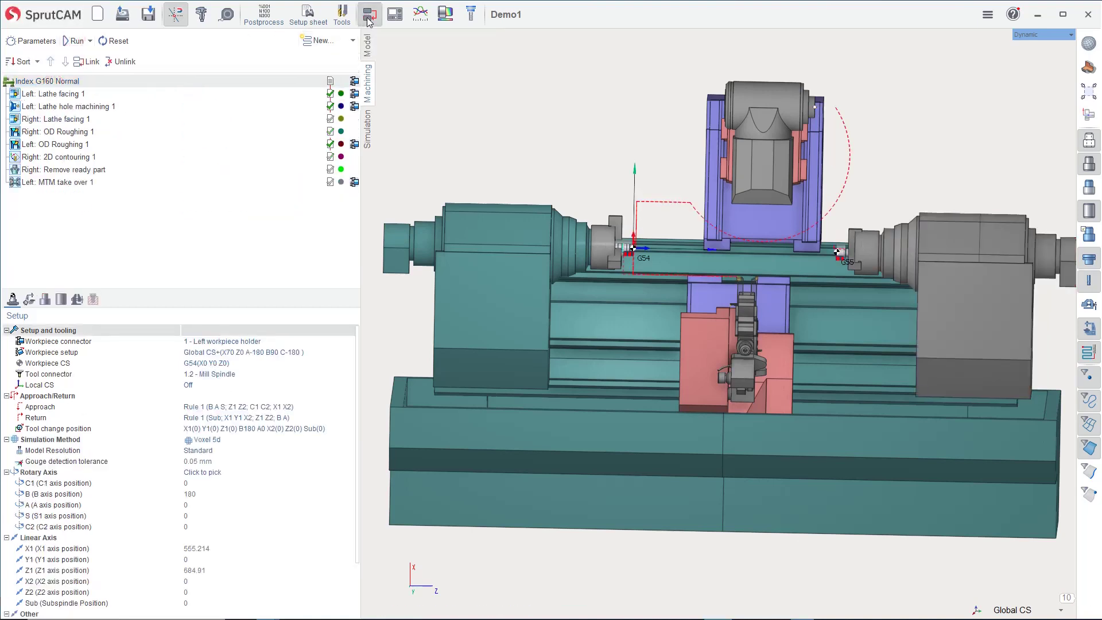
left_click(87, 60)
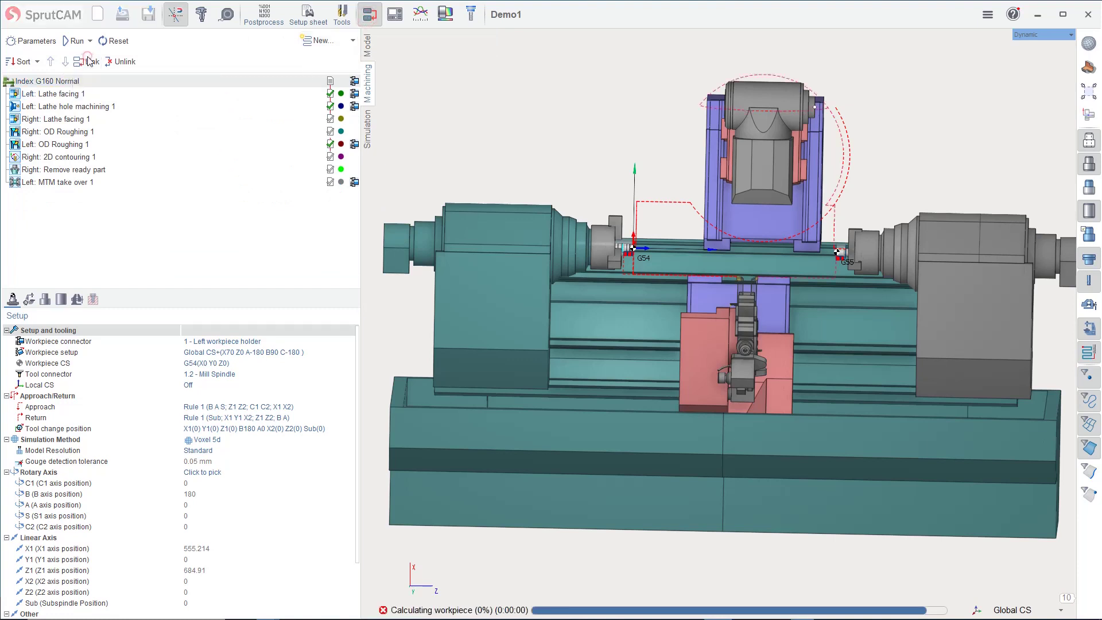
Simulate the whole linked Index G160 program at increased movement speed and inspect the machine for collisions.
left_click(368, 133)
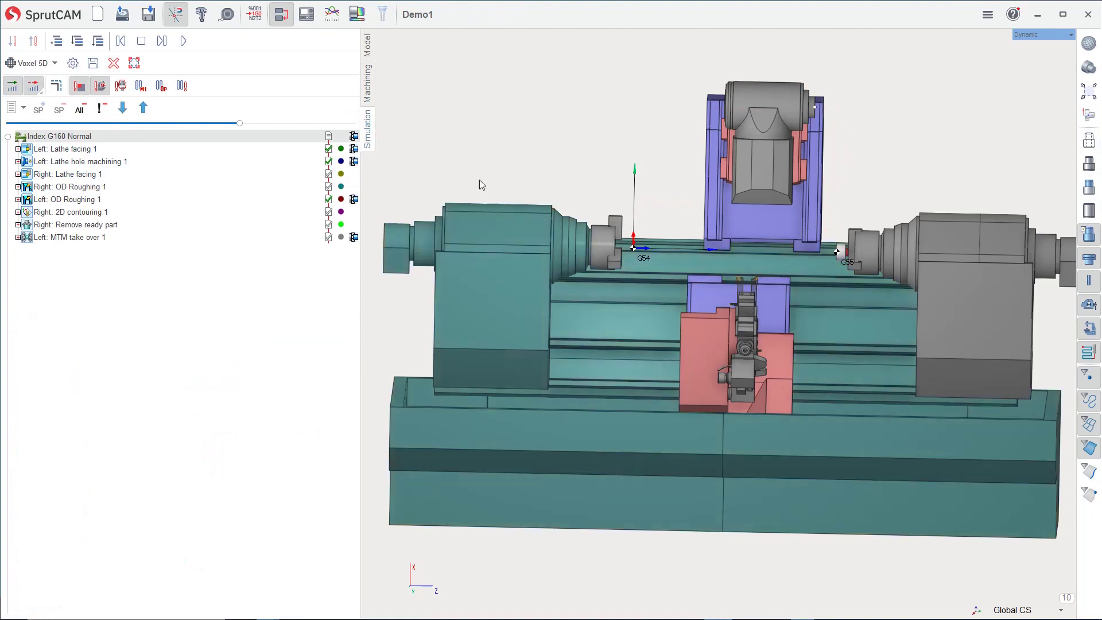
left_click(187, 44)
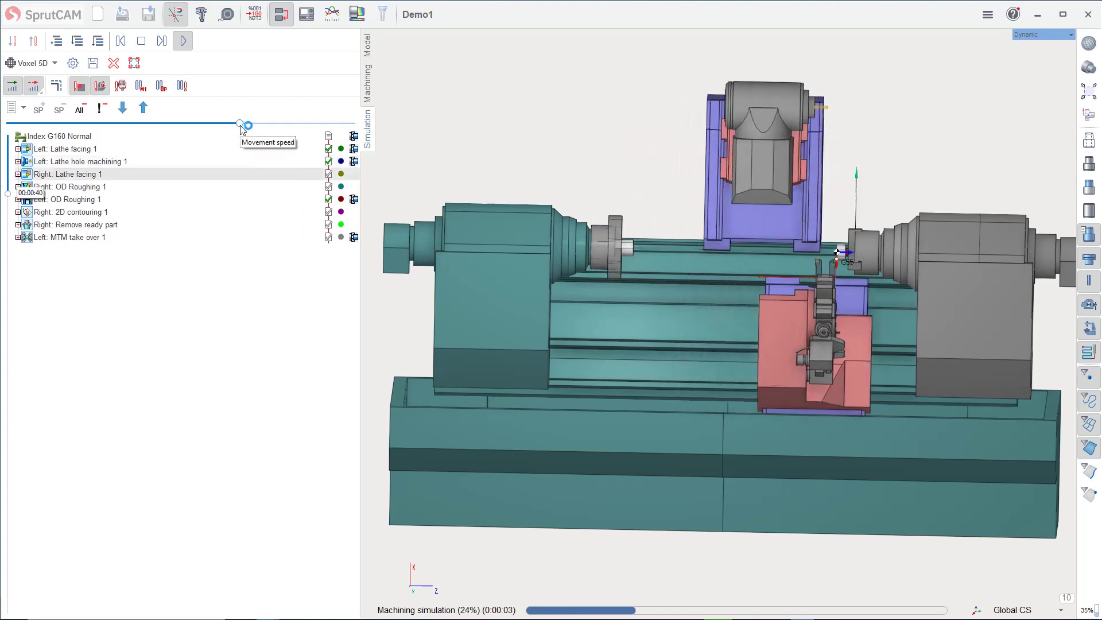
mouse_move(241, 130)
left_mouse_down()
mouse_move(287, 129)
mouse_move(259, 131)
left_mouse_up()
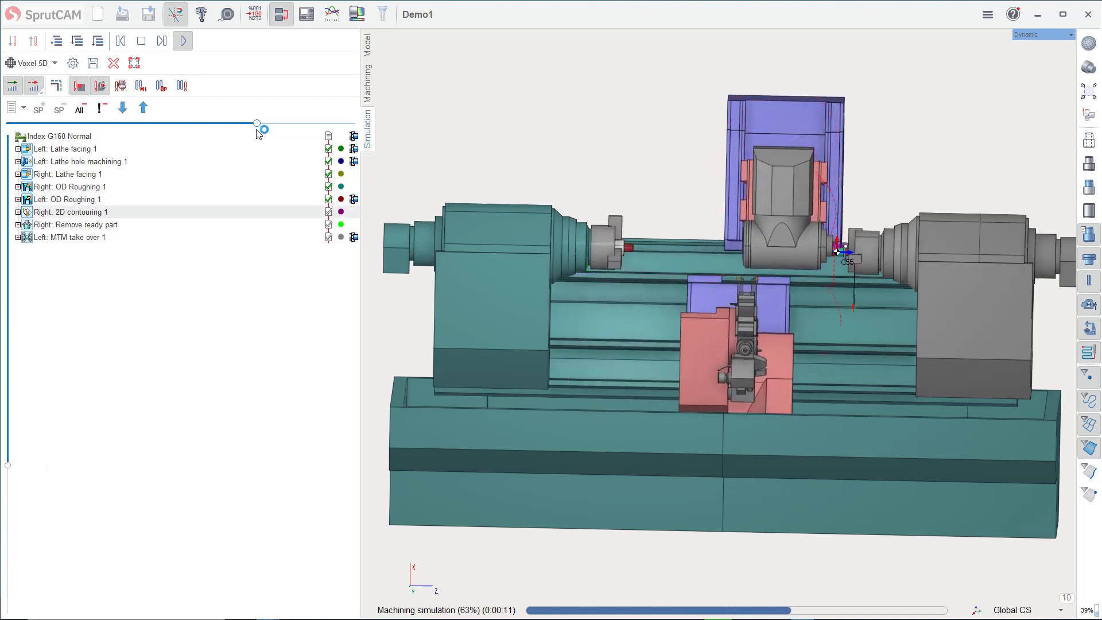
left_click_drag(258, 133, 268, 136)
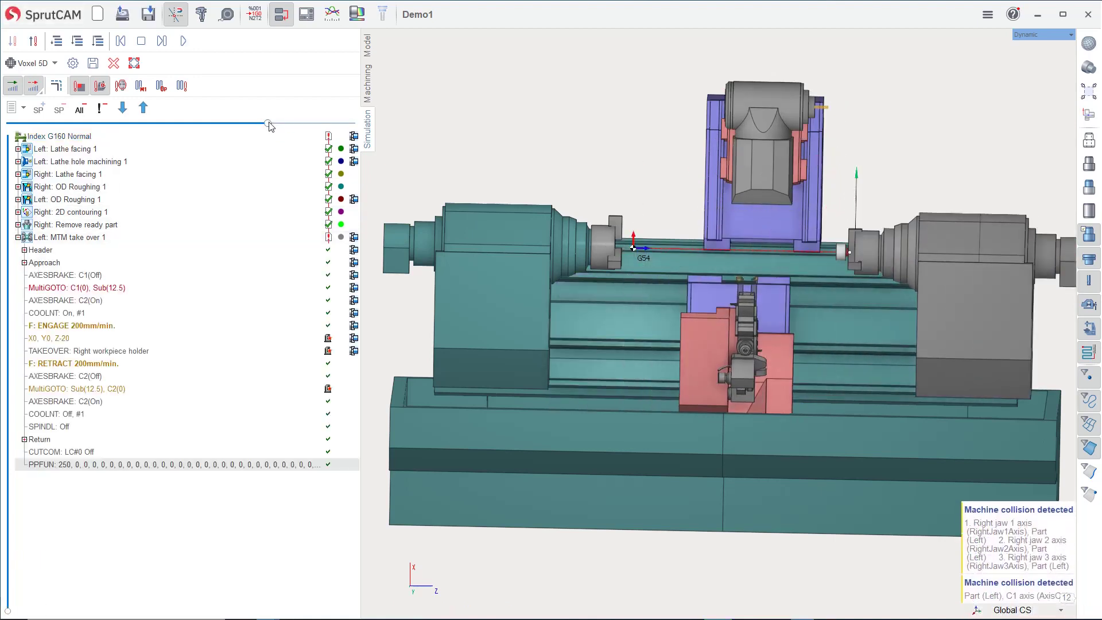
mouse_move(603, 242)
middle_mouse_down()
mouse_move(586, 269)
mouse_move(594, 249)
mouse_move(591, 266)
mouse_move(615, 285)
mouse_move(612, 271)
mouse_move(604, 279)
middle_mouse_up()
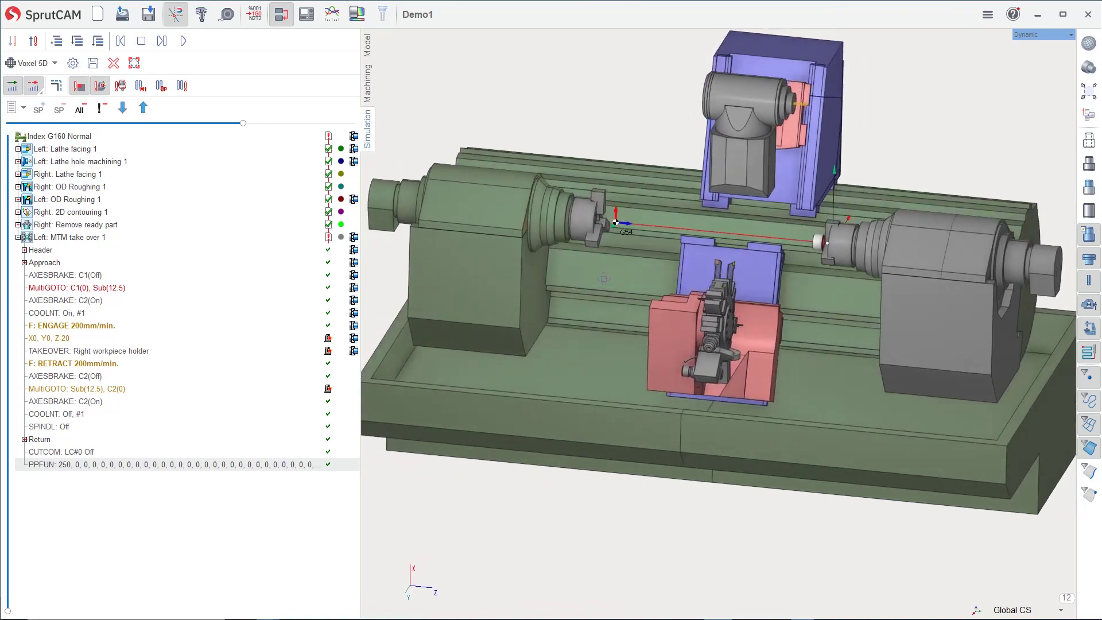
Collapse the MTM take over 1 operation and change the simulation list to Multi channel with SilkLines.
left_click(18, 237)
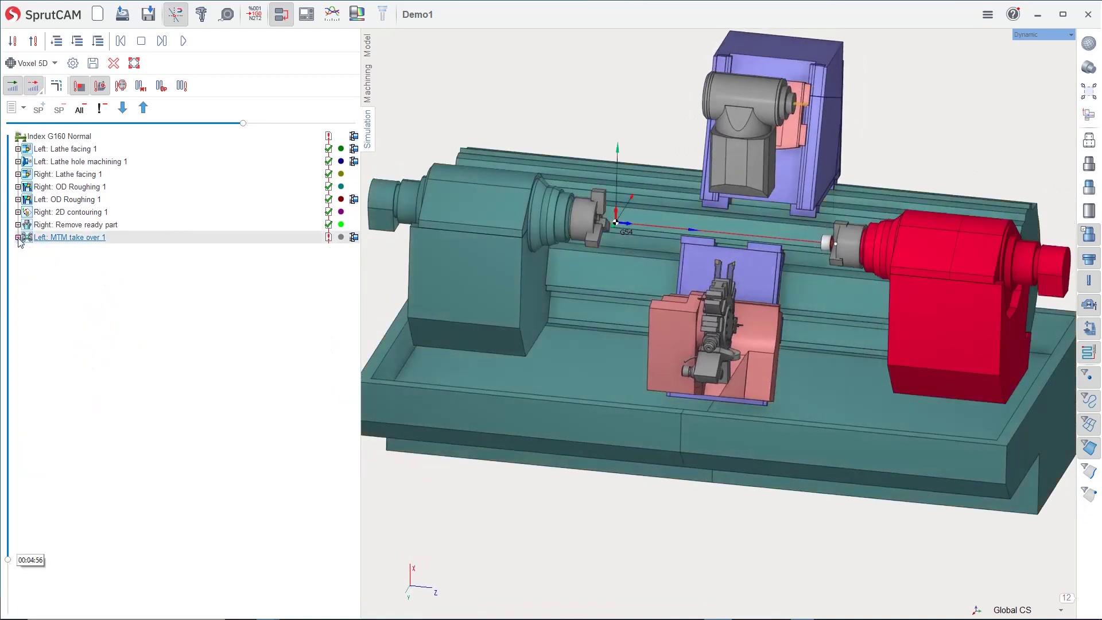
left_click(16, 108)
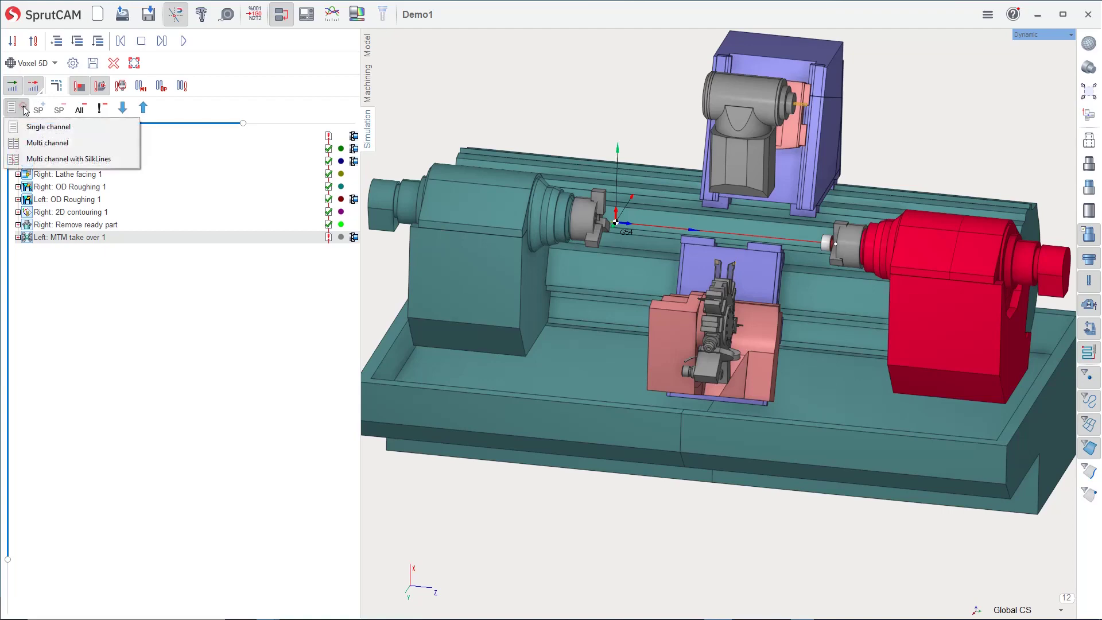
left_click(45, 160)
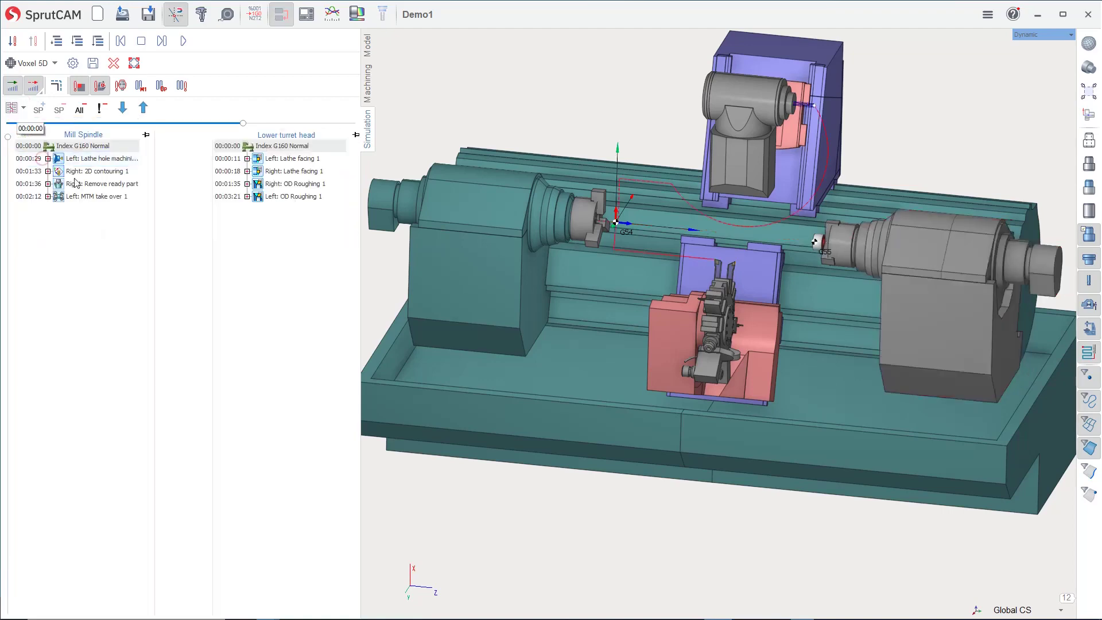
mouse_move(657, 315)
middle_mouse_down()
mouse_move(671, 301)
mouse_move(647, 299)
middle_mouse_up()
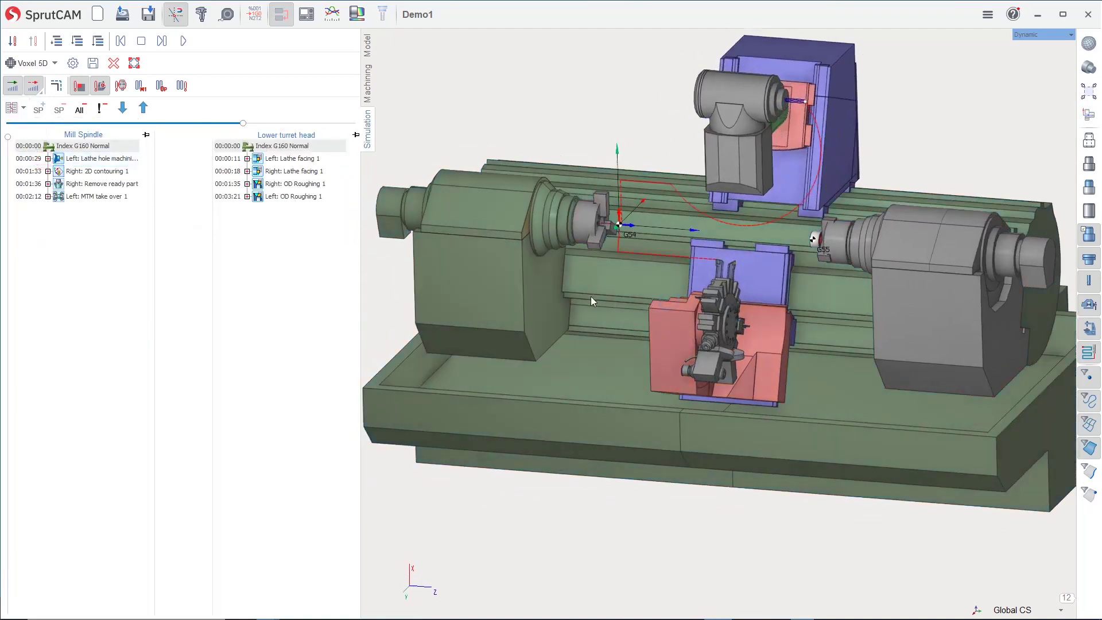
middle_click_drag(665, 243, 648, 247)
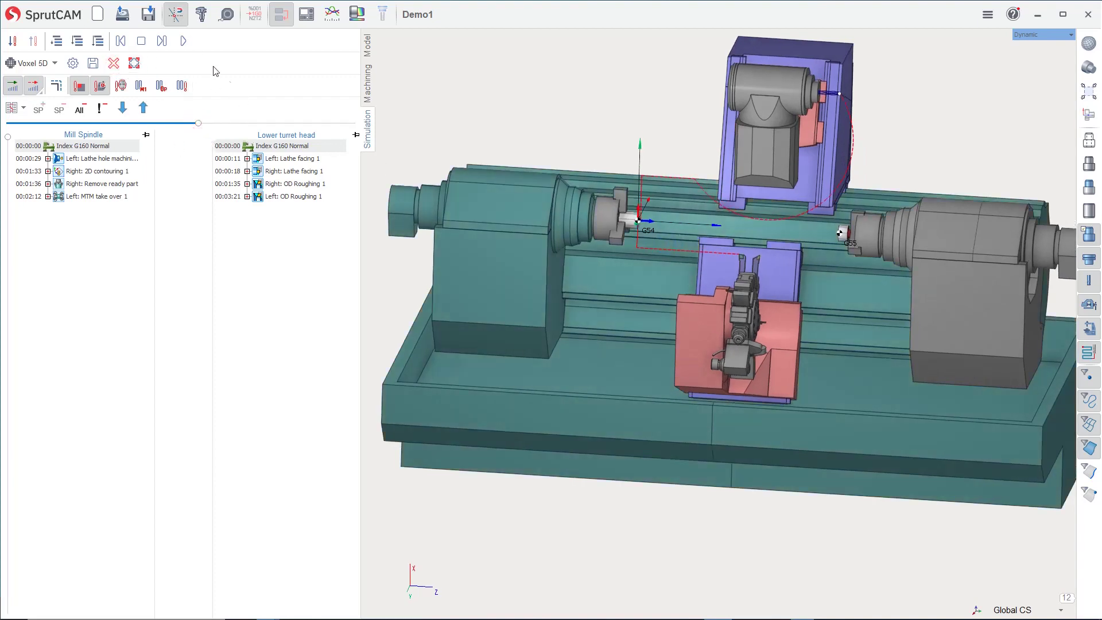
Run the multi-channel simulation at reduced speed, stop it during the hole drilling, and inspect the mill spindle and lower turret.
left_click(184, 42)
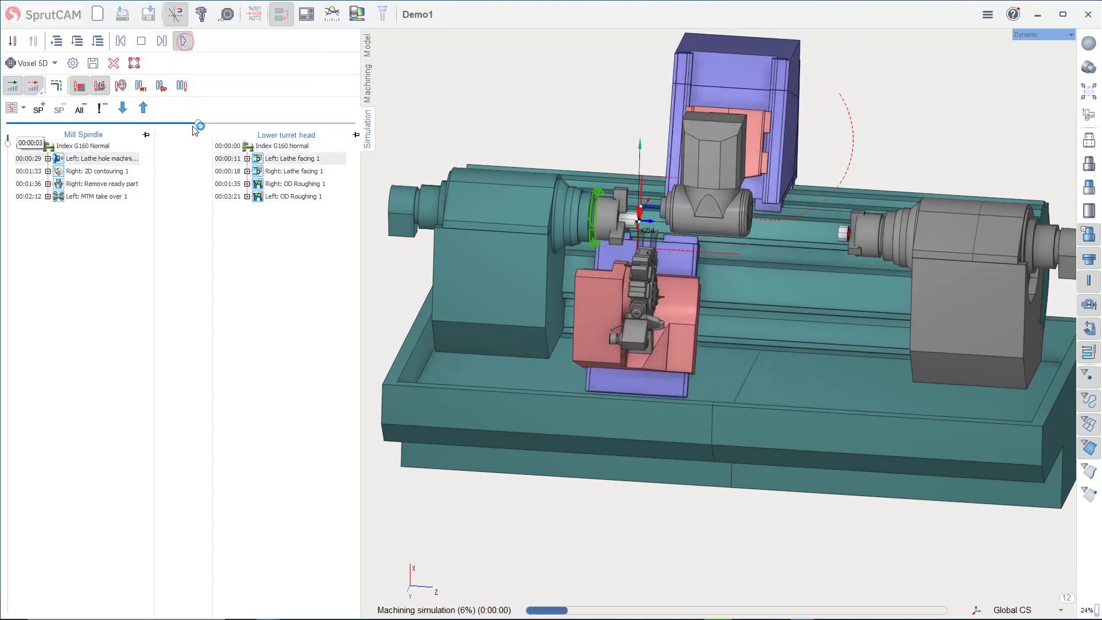
left_click_drag(196, 124, 175, 123)
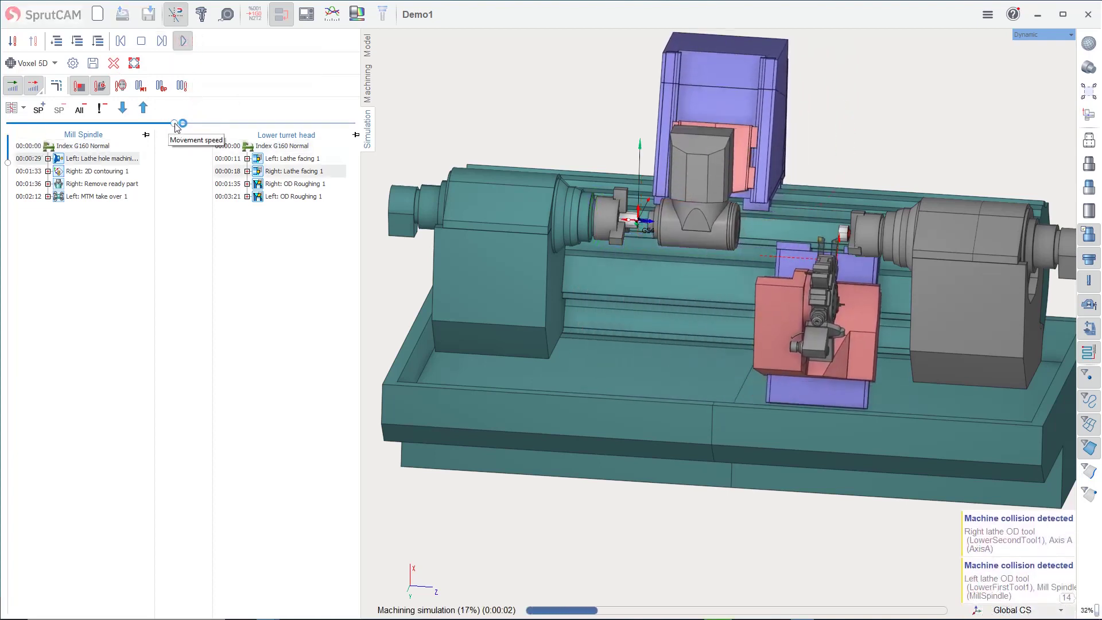
left_click(141, 40)
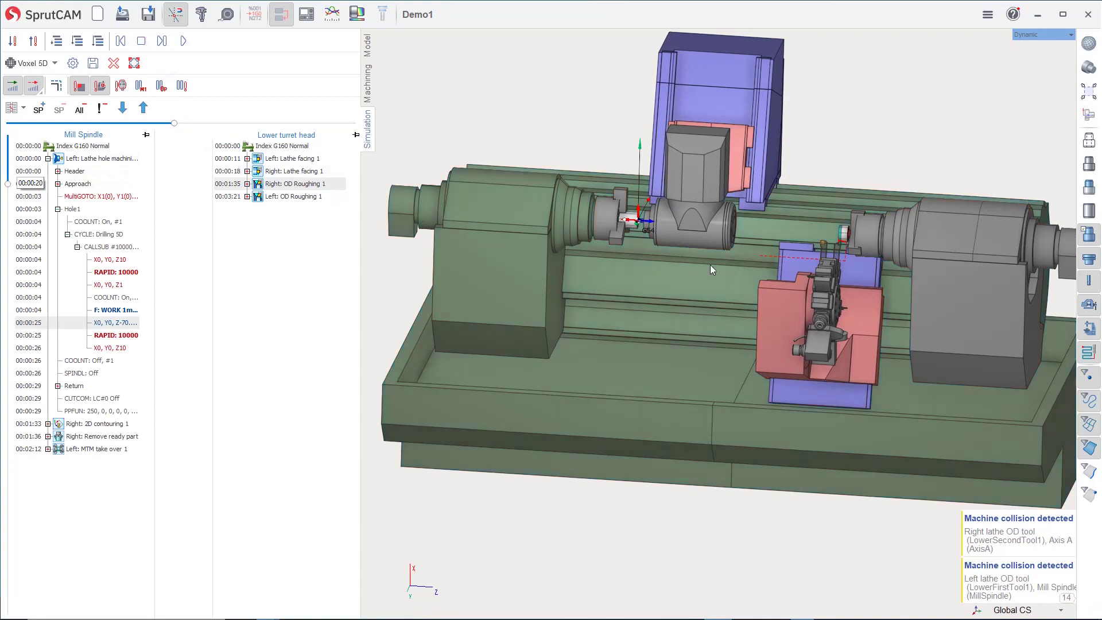
scroll(710, 264, "up", 3)
middle_click_drag(688, 209, 676, 229)
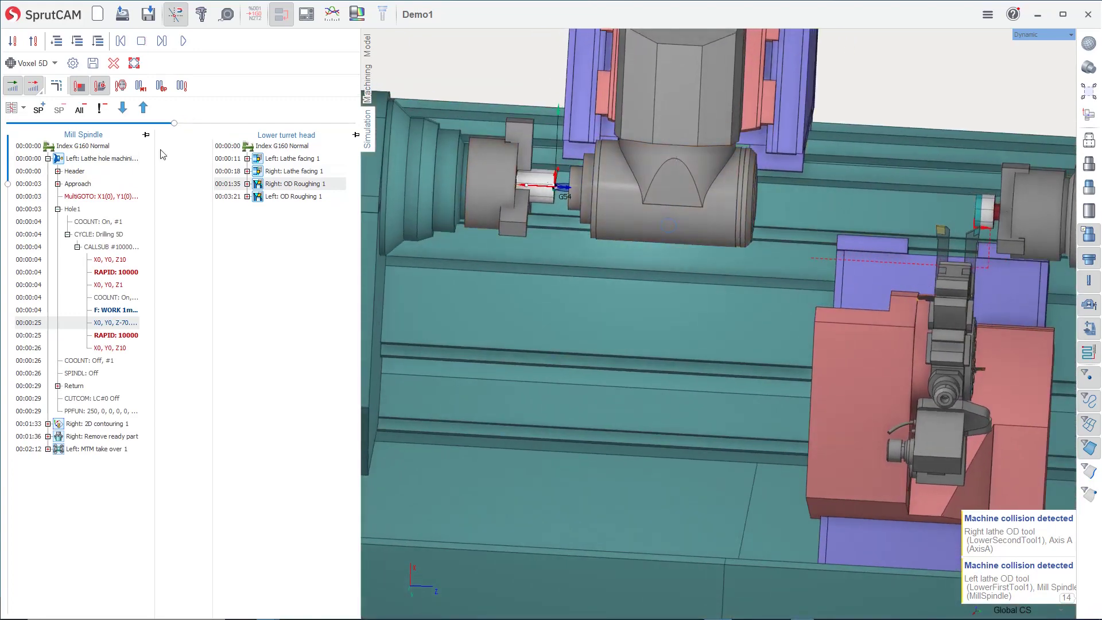
Add a synchronisation point between the Left lathe hole machining's X1(0) approach move and the Left lathe facing's GOHOME Z2(0) return move.
left_click(247, 159)
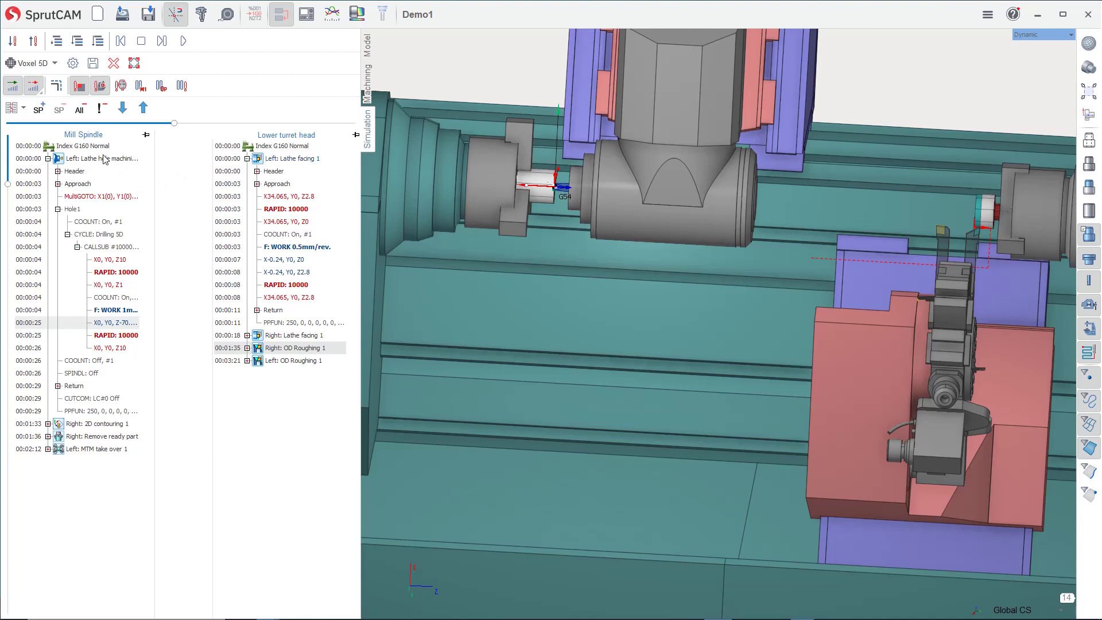
left_click(58, 184)
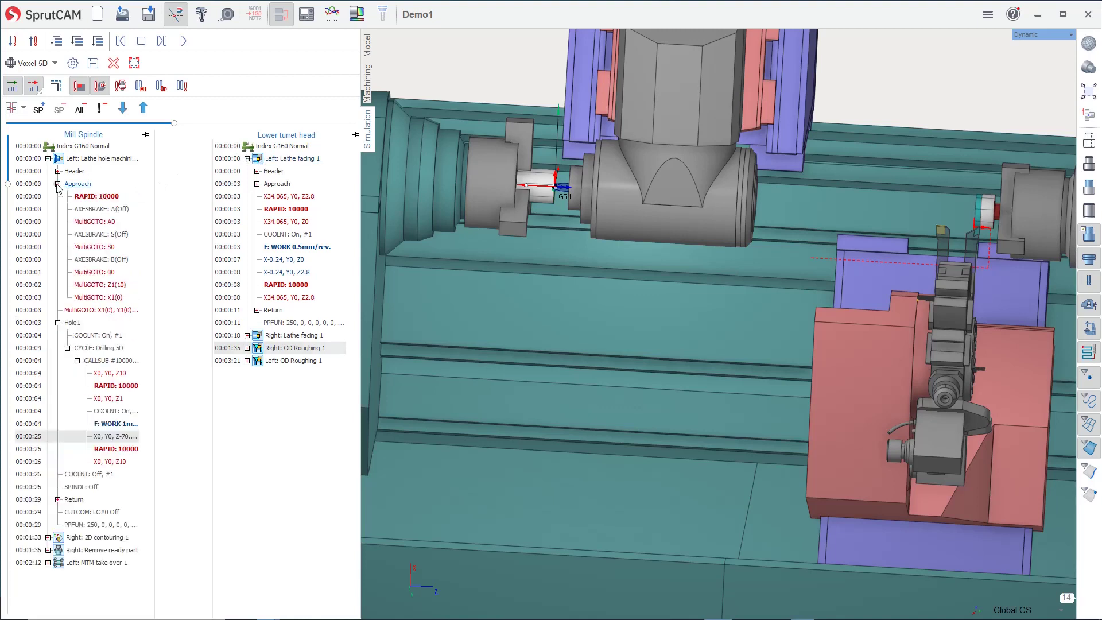
left_click(97, 298)
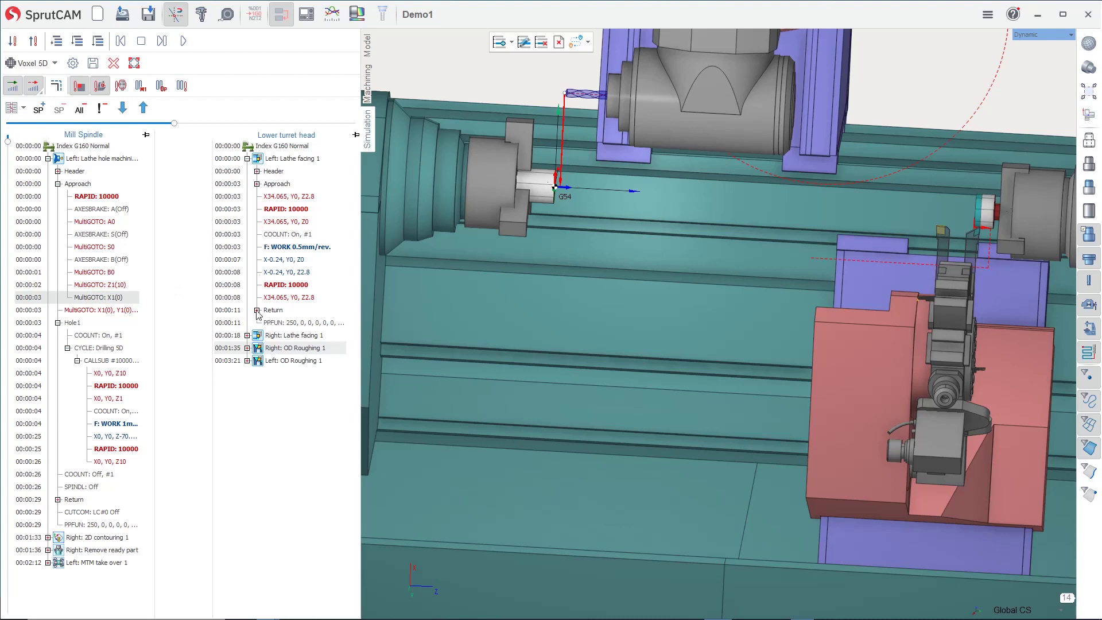
left_click(257, 311)
left_click(293, 348)
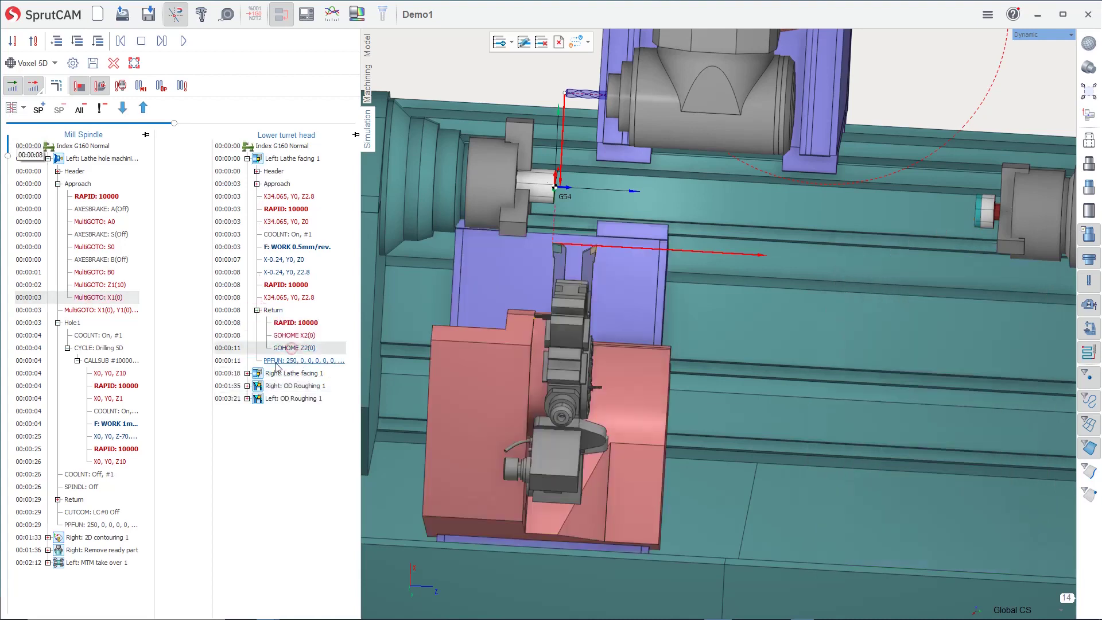
left_click(40, 110)
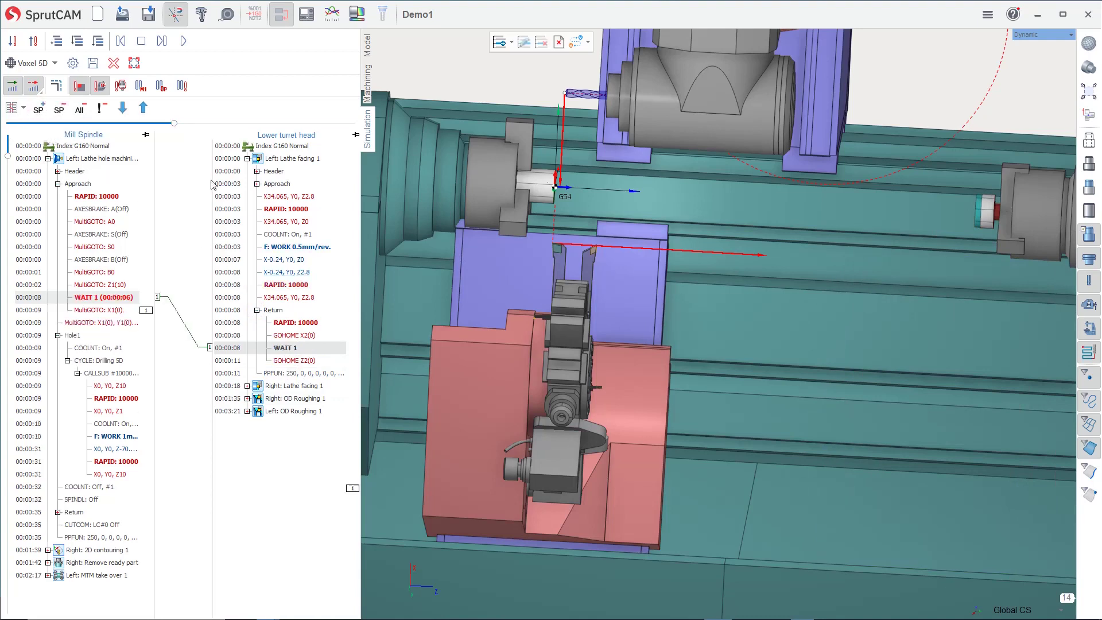
Collapse both synchronised operations and rerun the simulation from the program start up to the Right 2D contouring, checking for collisions.
left_click(247, 159)
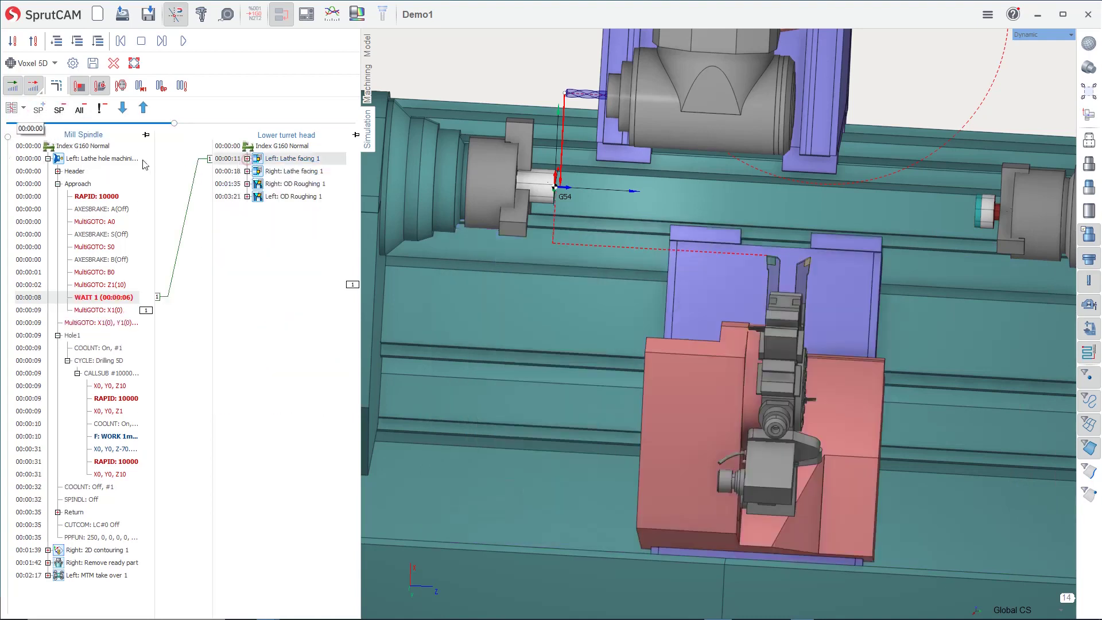
left_click(49, 160)
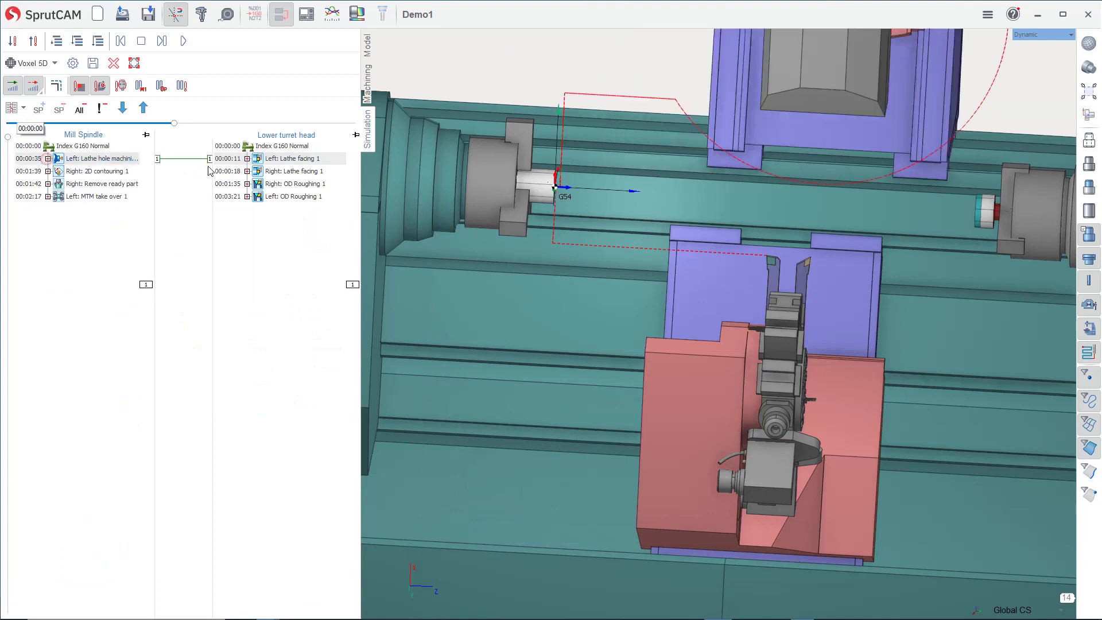
left_click(275, 147)
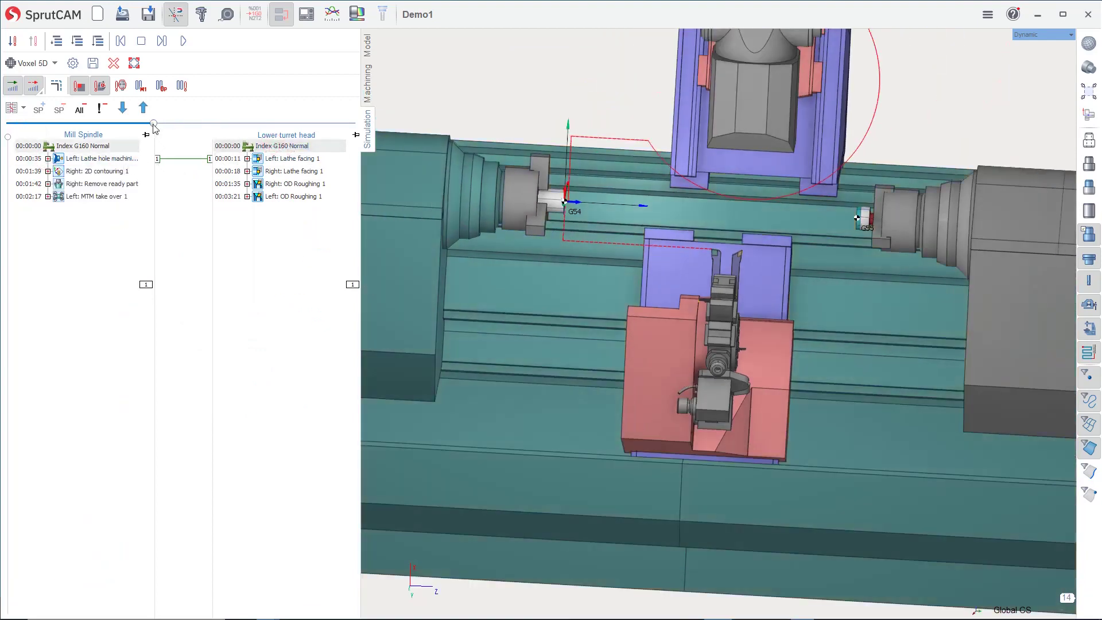
left_click(184, 41)
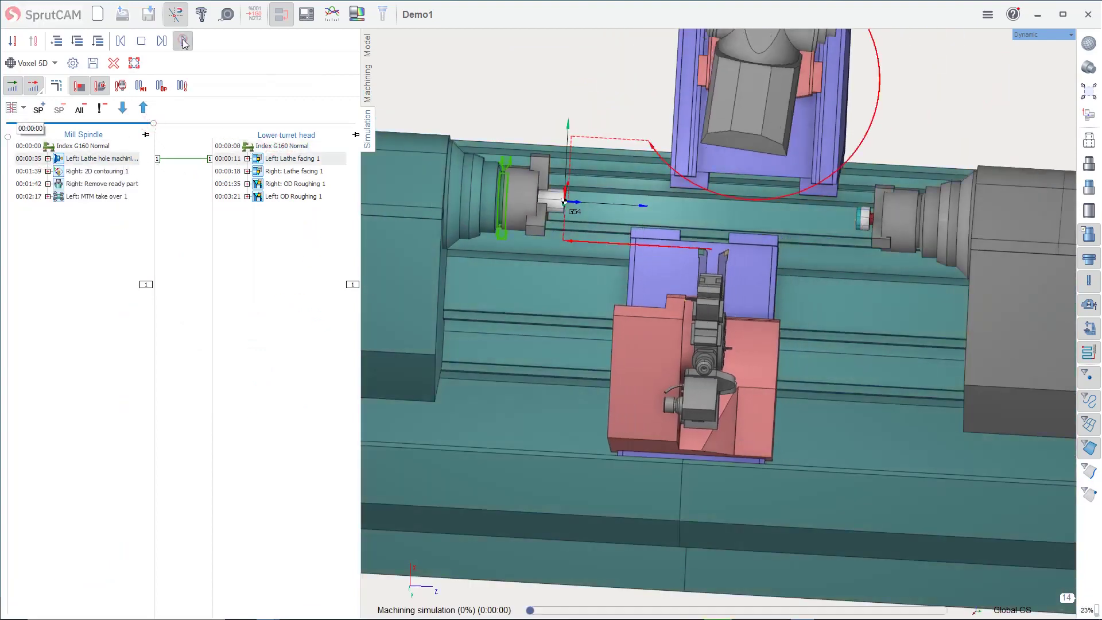
scroll(588, 123, "up", 3)
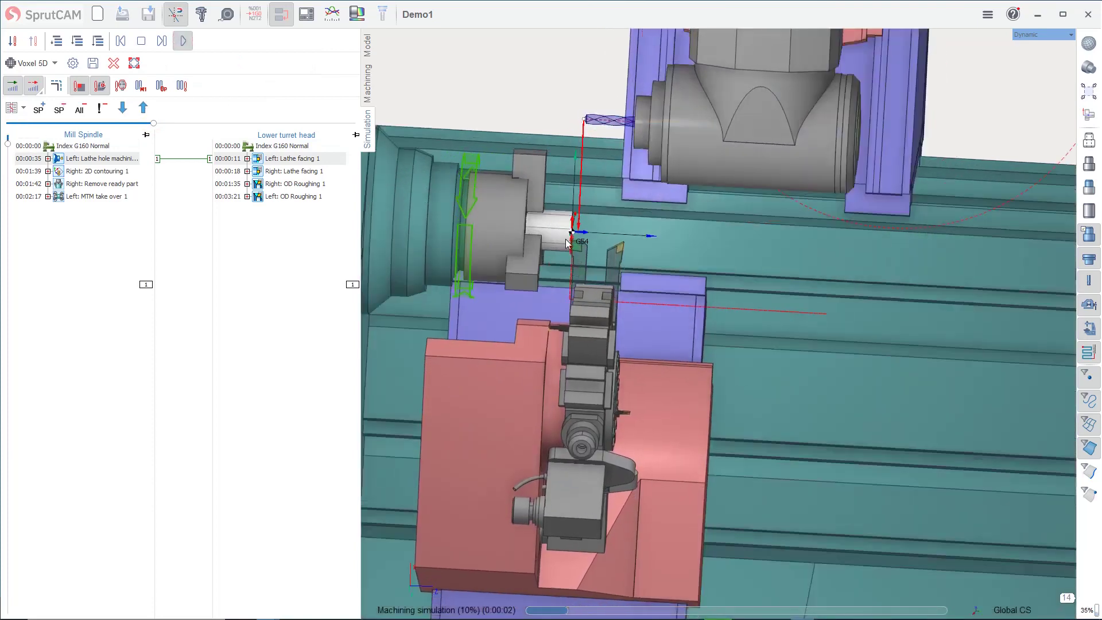
scroll(587, 126, "down", 4)
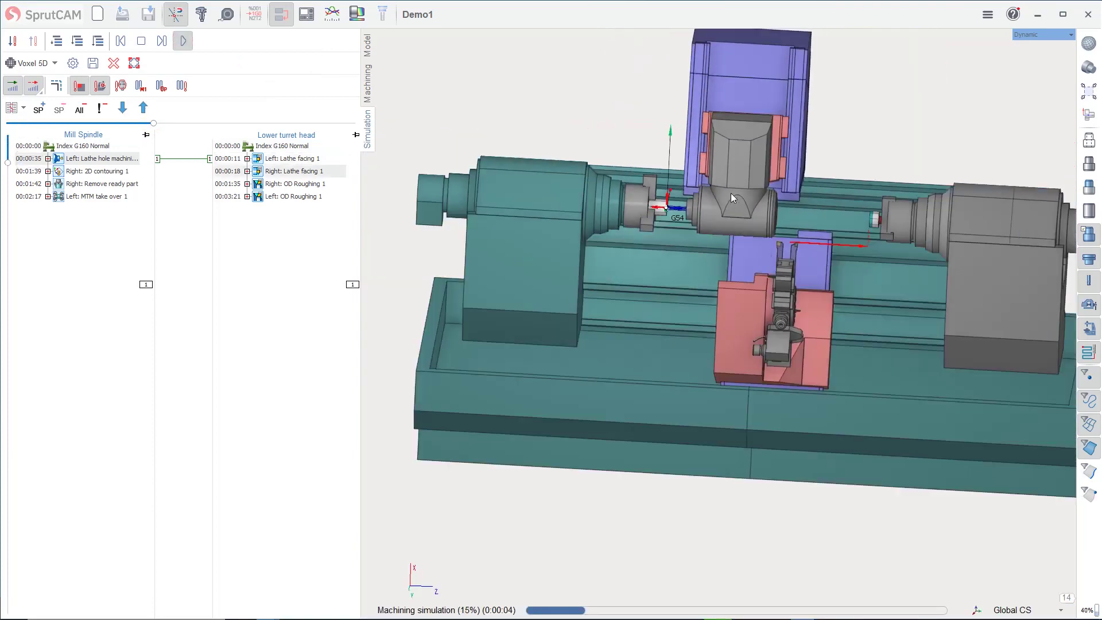
scroll(879, 232, "up", 3)
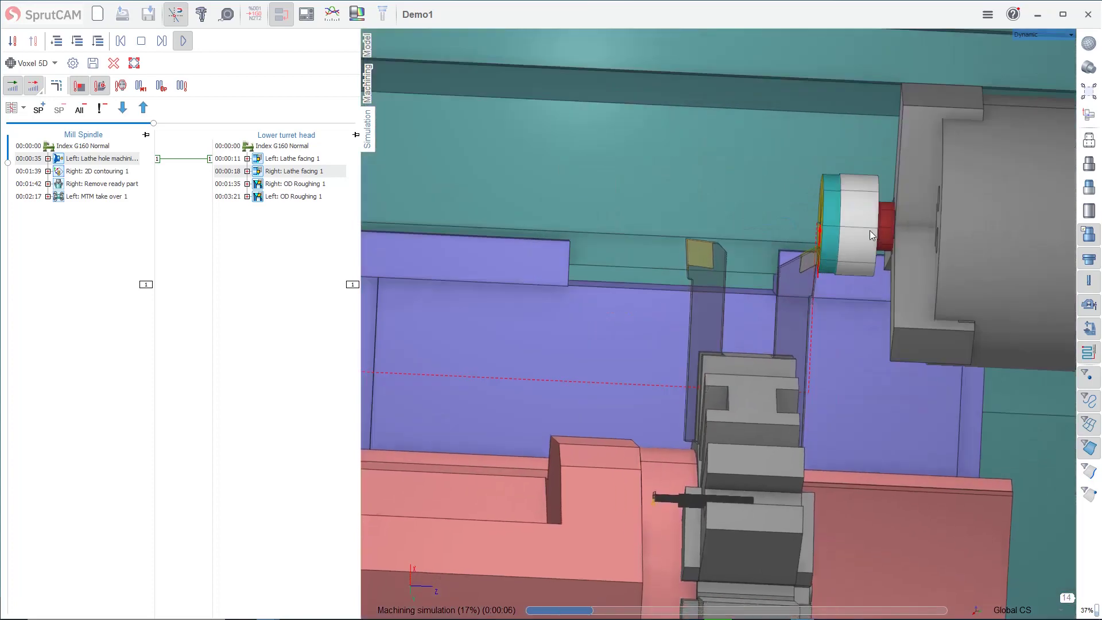
scroll(782, 209, "down", 2)
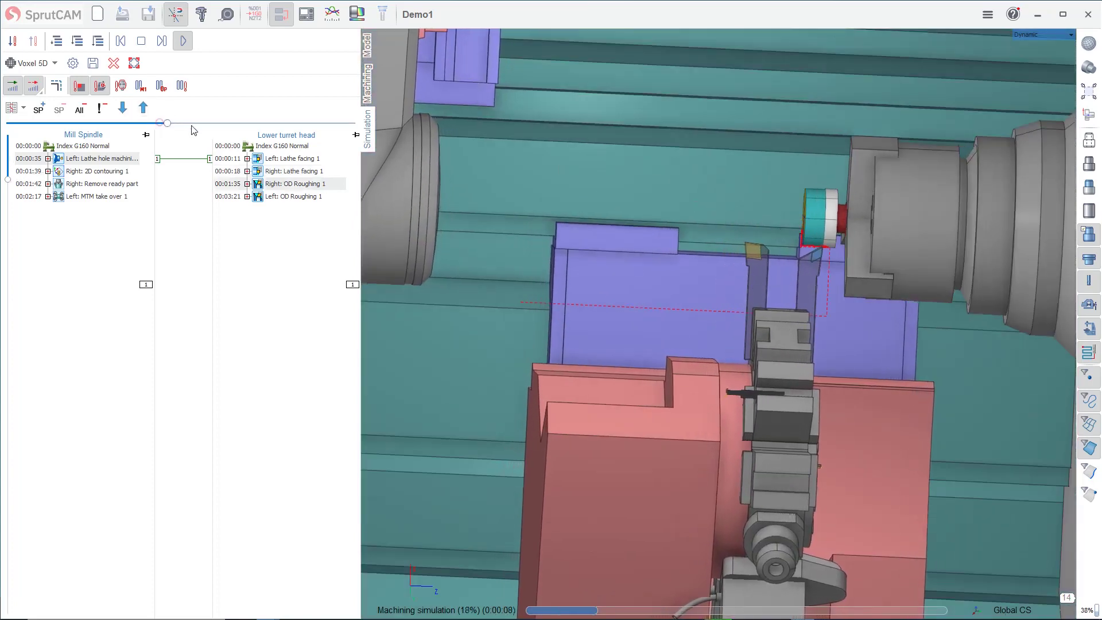
mouse_move(165, 123)
left_mouse_down()
mouse_move(131, 143)
mouse_move(167, 138)
left_mouse_up()
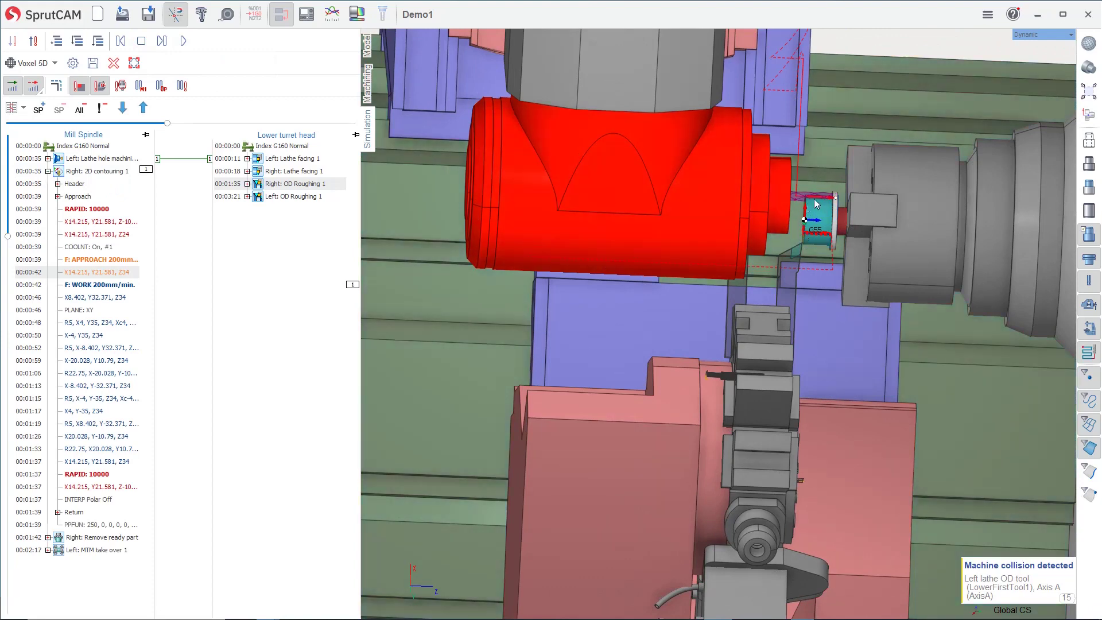
Add a synchronisation point between the Right 2D contouring's X1 approach move and the Right OD Roughing's GOHOME Z2(0) return move.
left_click(248, 183)
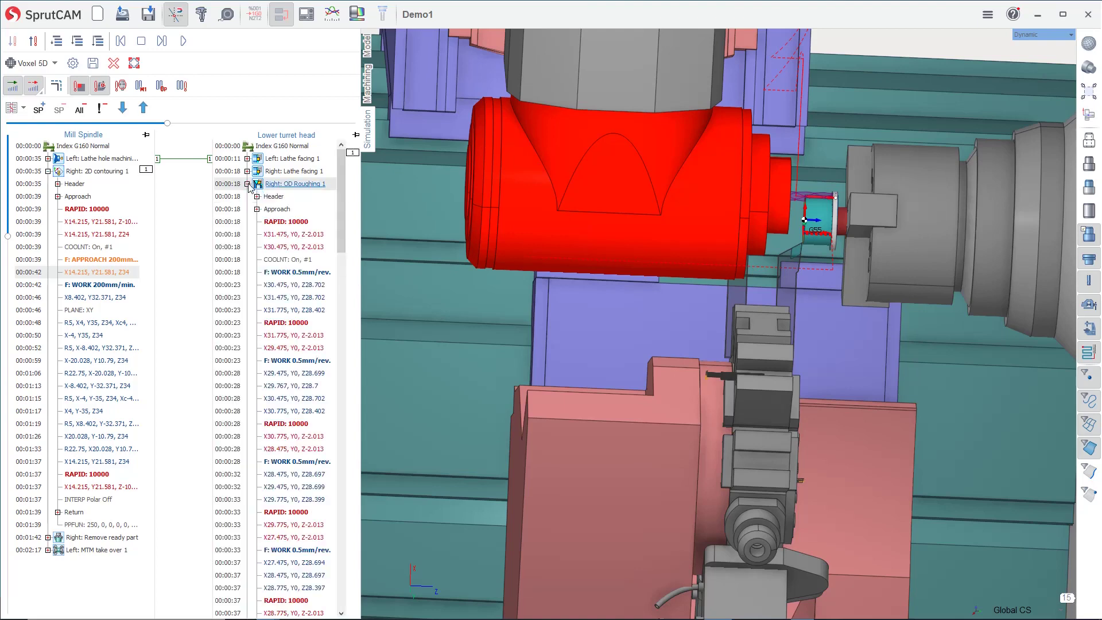
left_click_drag(342, 233, 343, 588)
left_click(257, 575)
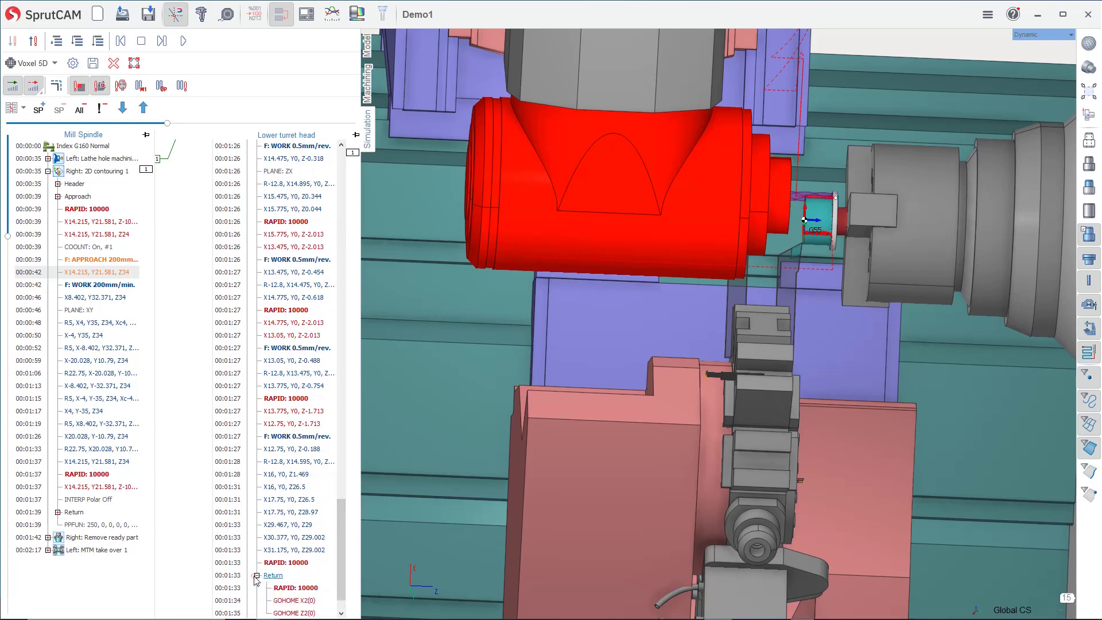
left_click(294, 613)
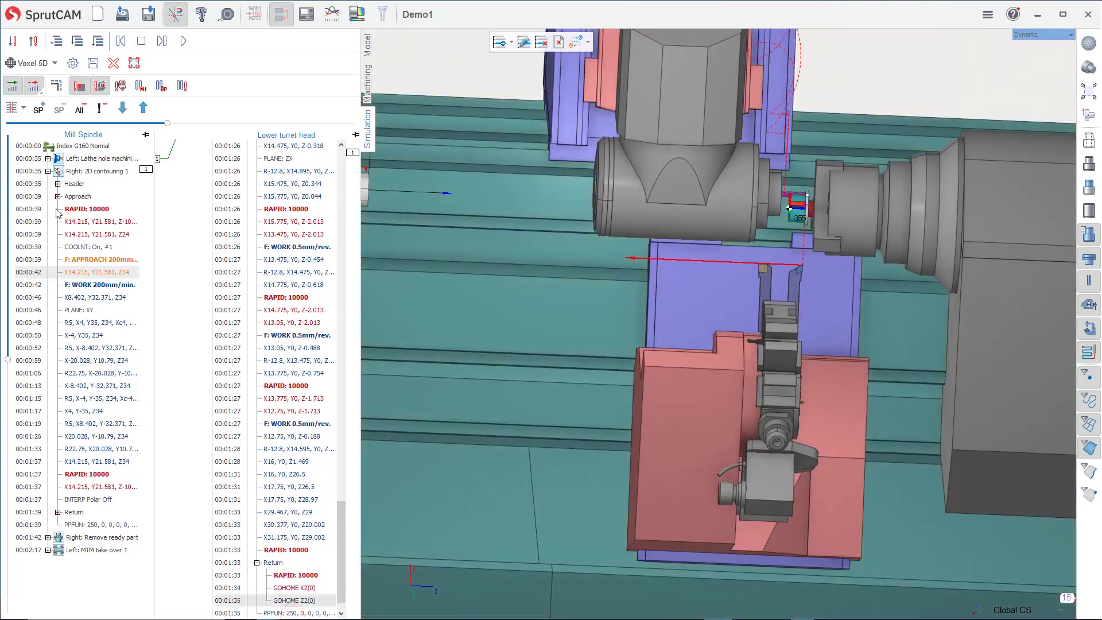
left_click(58, 196)
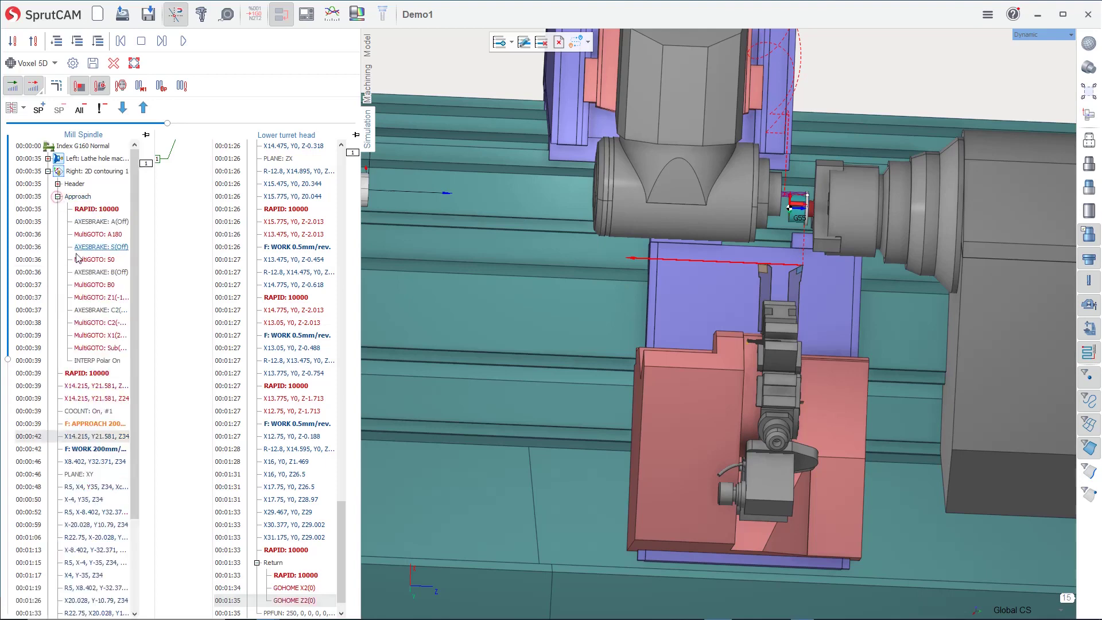
left_click(90, 335)
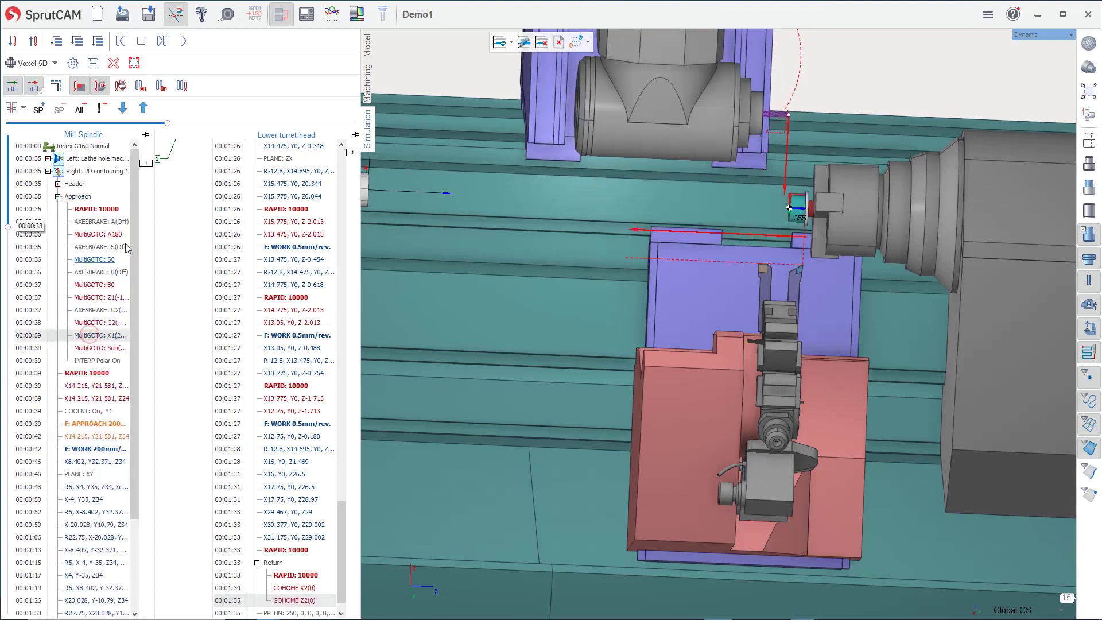
left_click(39, 109)
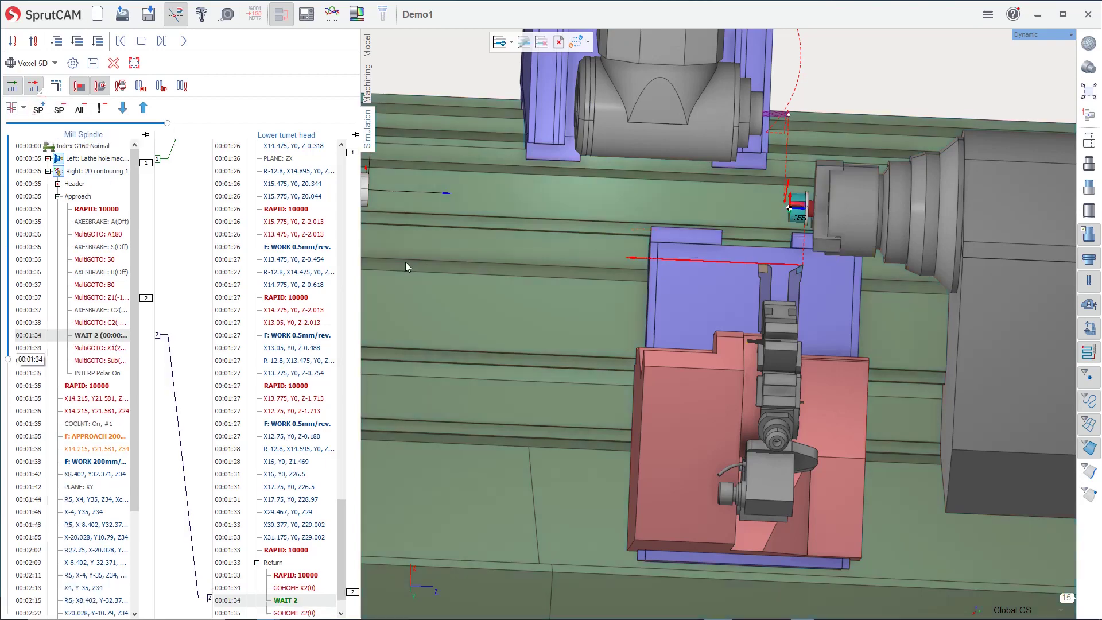
scroll(518, 255, "down", 2)
middle_click_drag(518, 255, 546, 253)
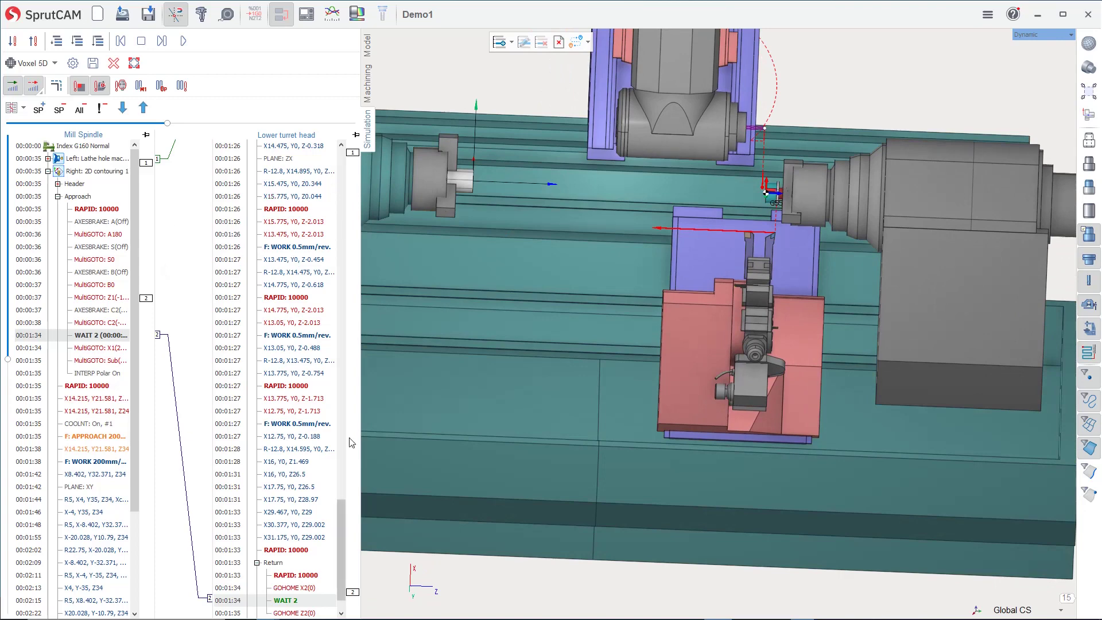
Collapse the synchronised Right OD Roughing and Right 2D contouring operations in both channels.
left_click_drag(338, 522, 338, 172)
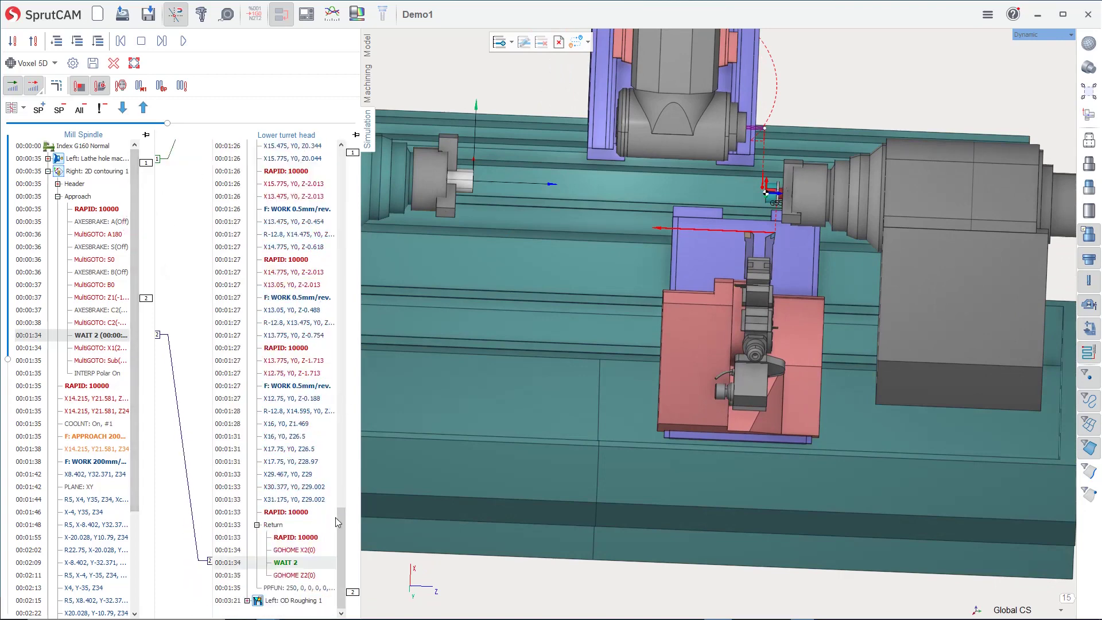
left_click_drag(340, 492, 336, 195)
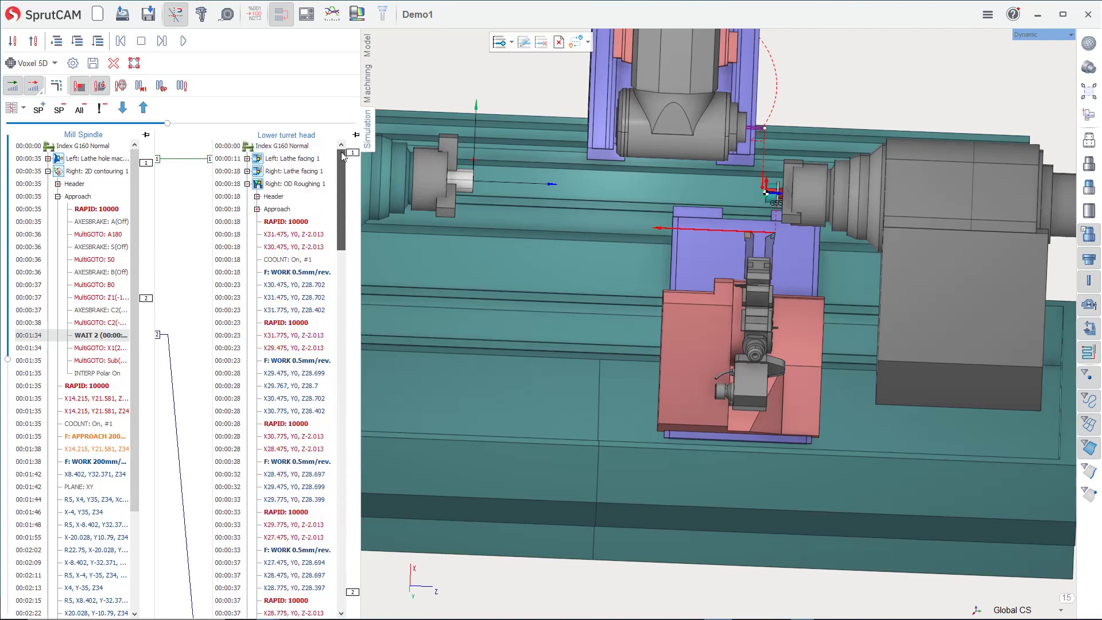
left_click(246, 183)
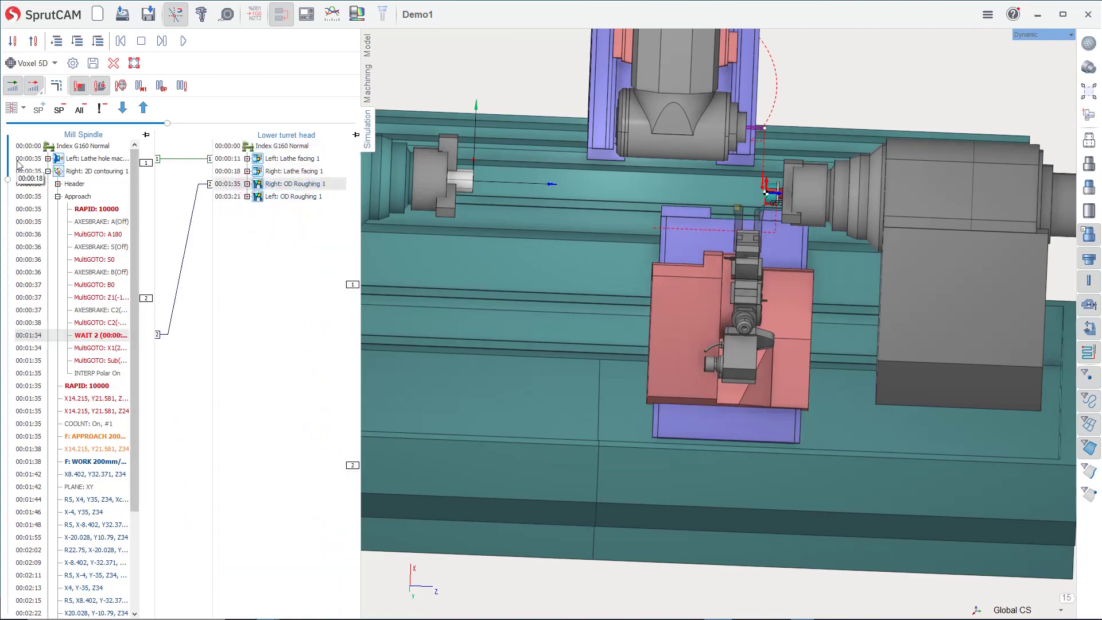
left_click(47, 171)
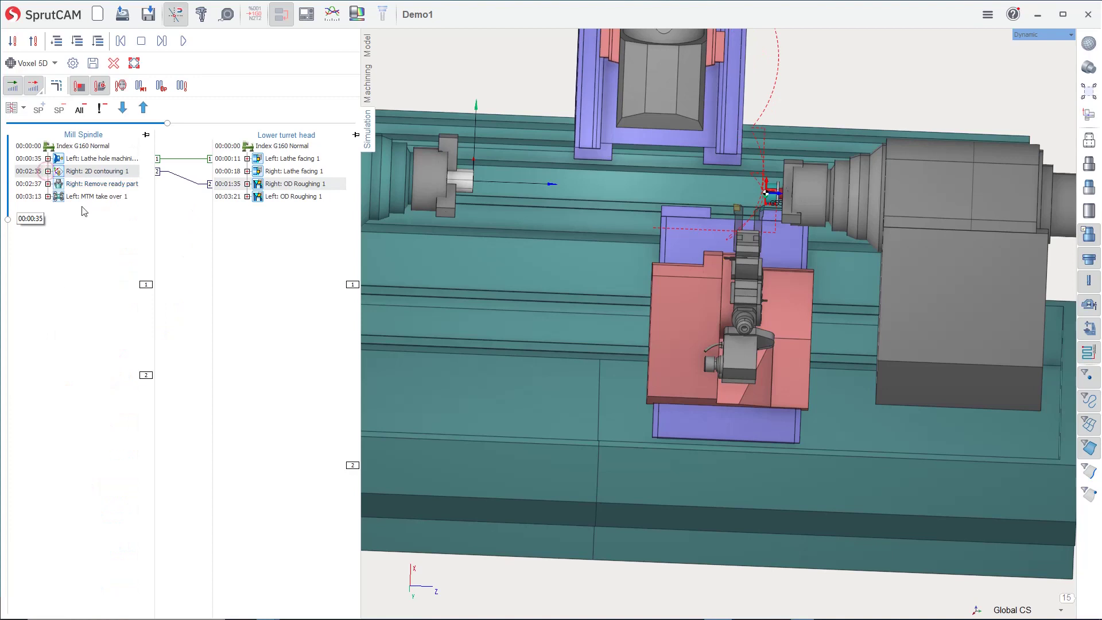
Add a synchronisation point between the Approach of Right Remove ready part and the Left OD Roughing's GOHOME B180 return move.
left_click(96, 183)
left_click(91, 198)
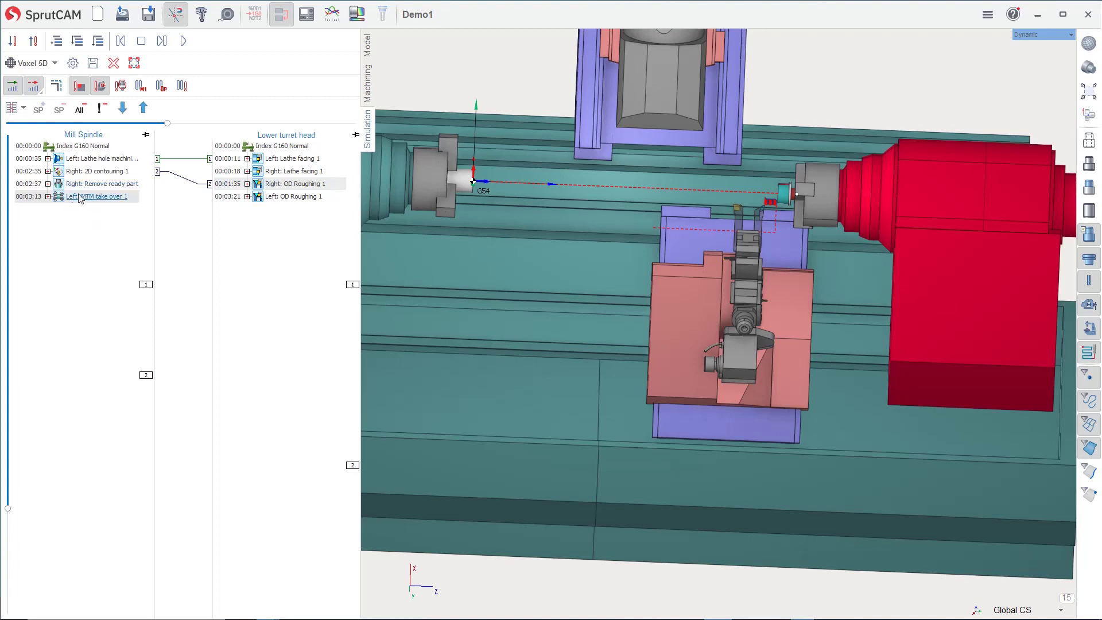
left_click(48, 184)
left_click(79, 210)
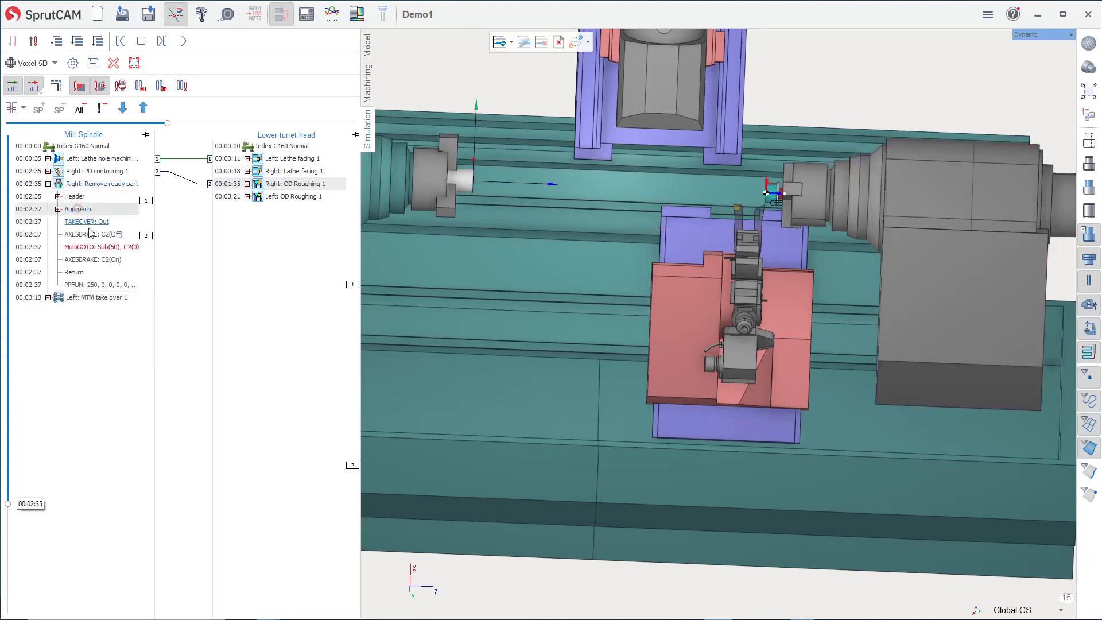
left_click(247, 196)
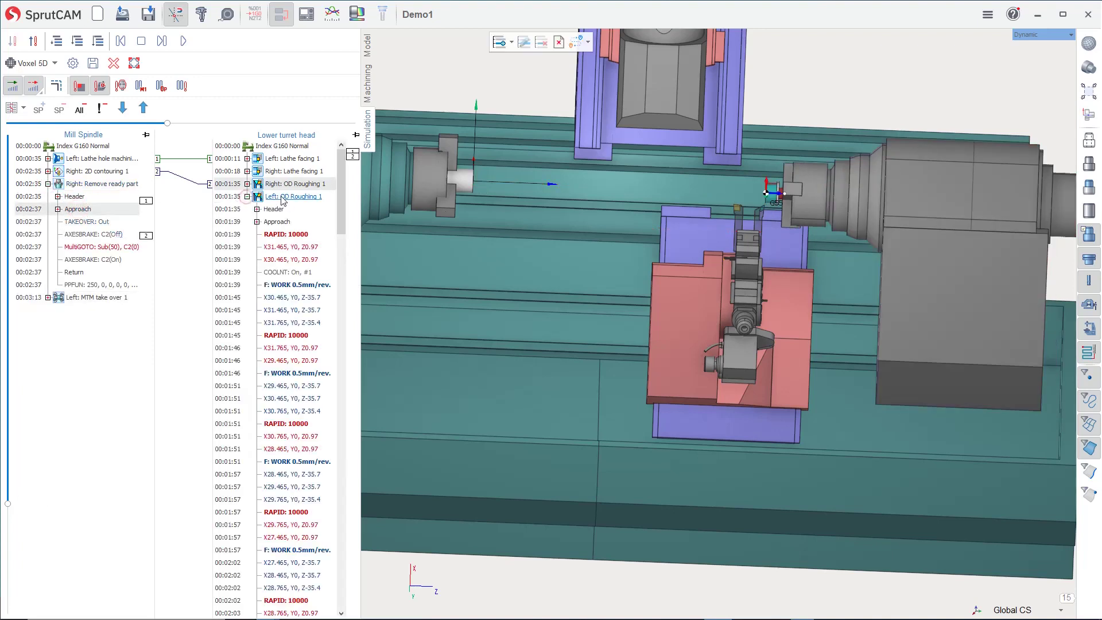
left_click_drag(339, 209, 340, 213)
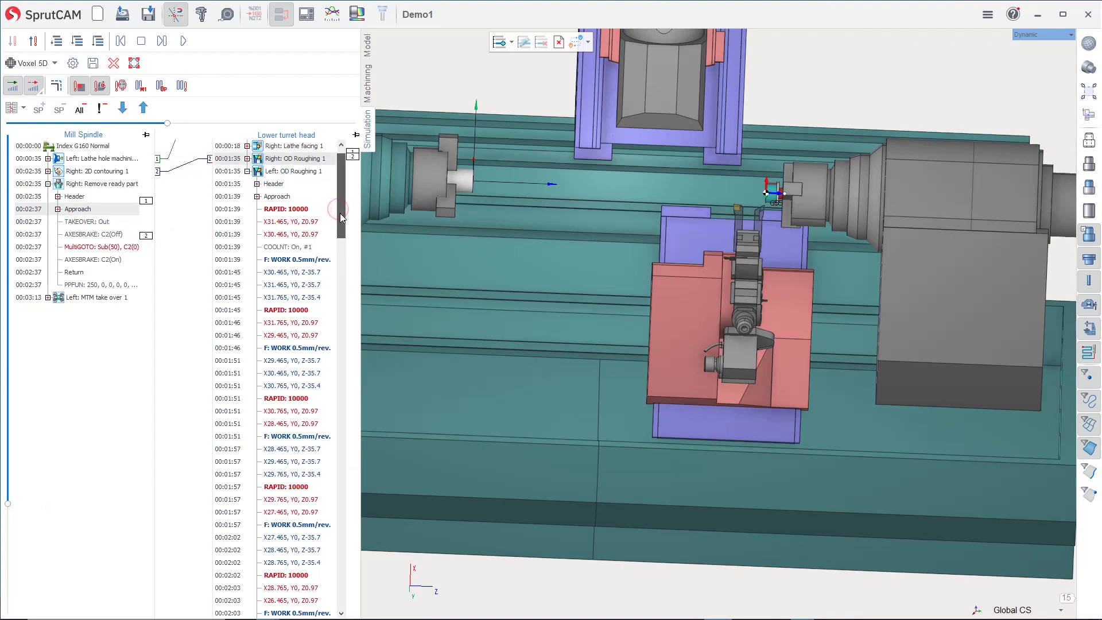
left_click(290, 171)
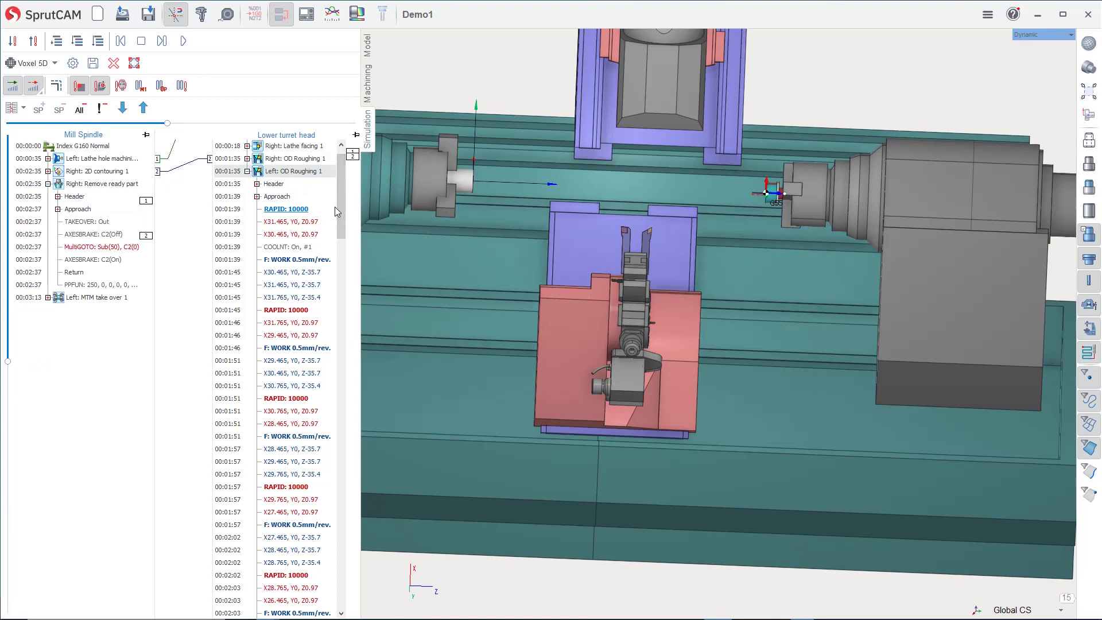
left_click_drag(339, 217, 338, 585)
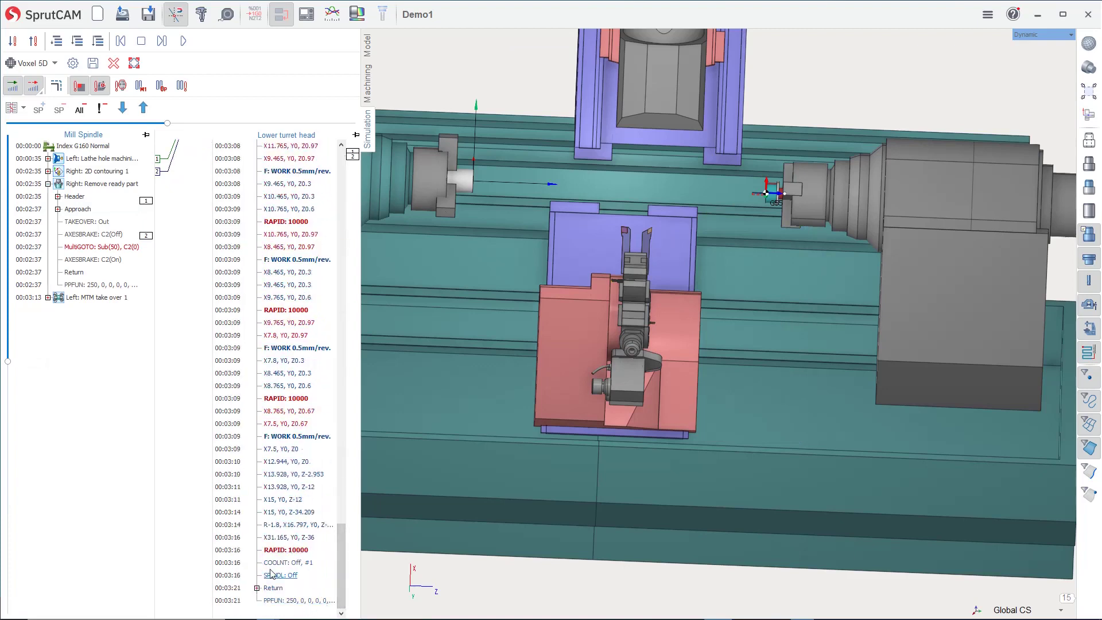
left_click(257, 588)
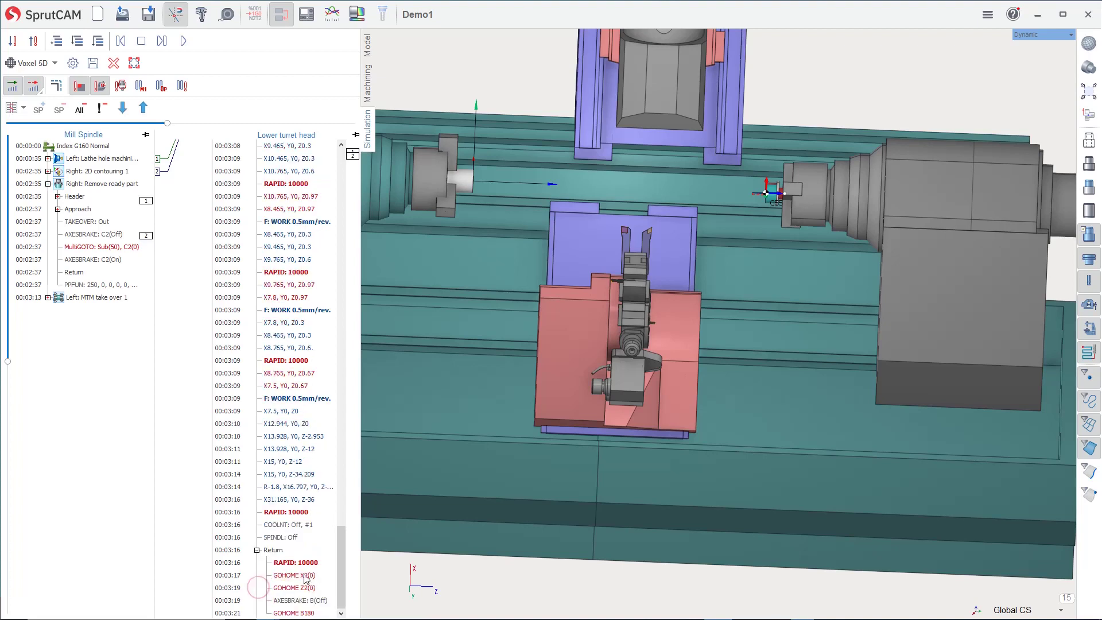
left_click(293, 588)
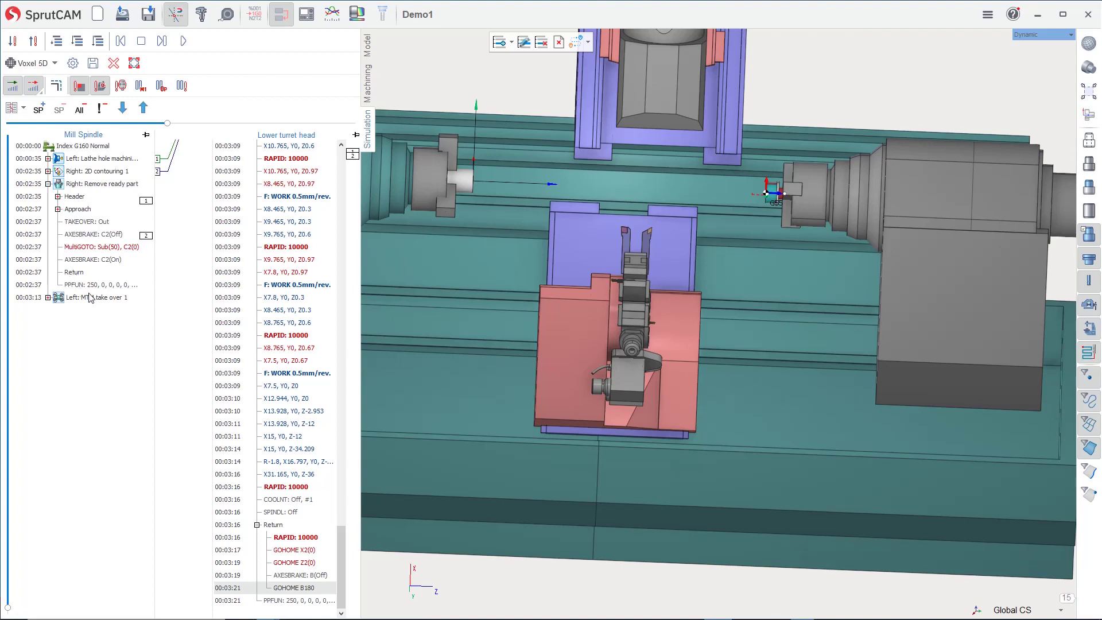
left_click(71, 211)
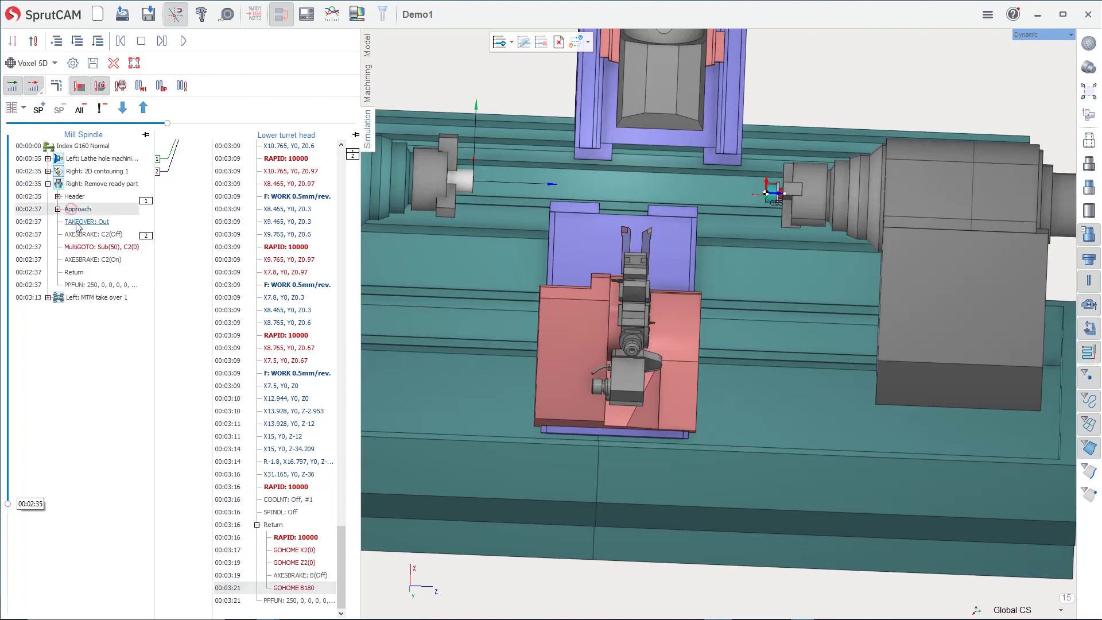
left_click(39, 108)
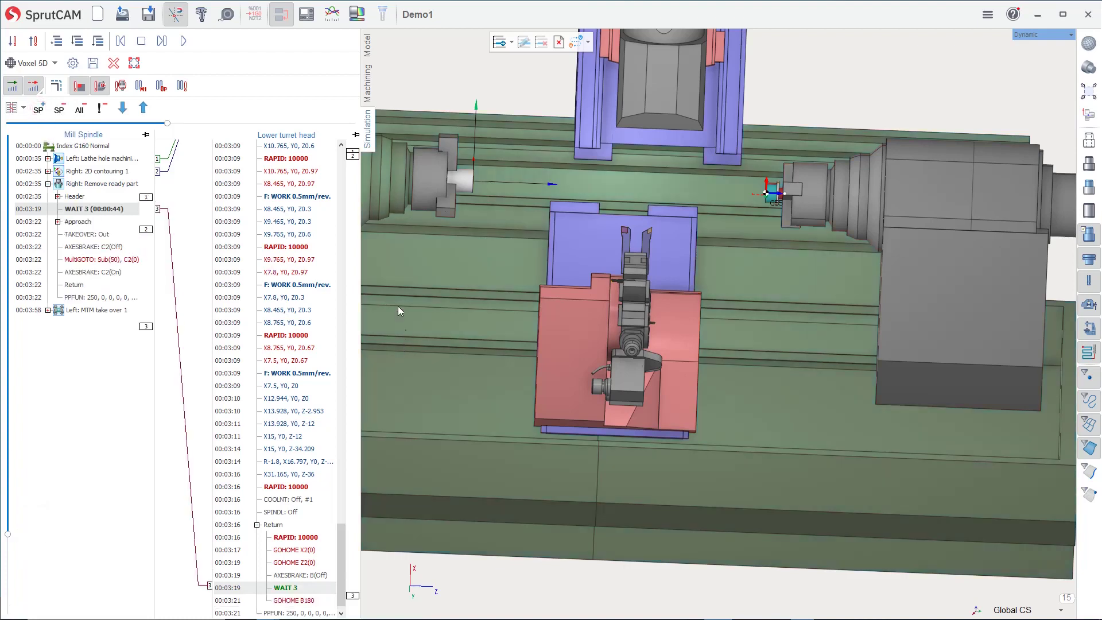
Collapse the Left OD Roughing, reset the simulation results and run both channels again from the program start.
left_click_drag(345, 534, 343, 158)
left_click(248, 196)
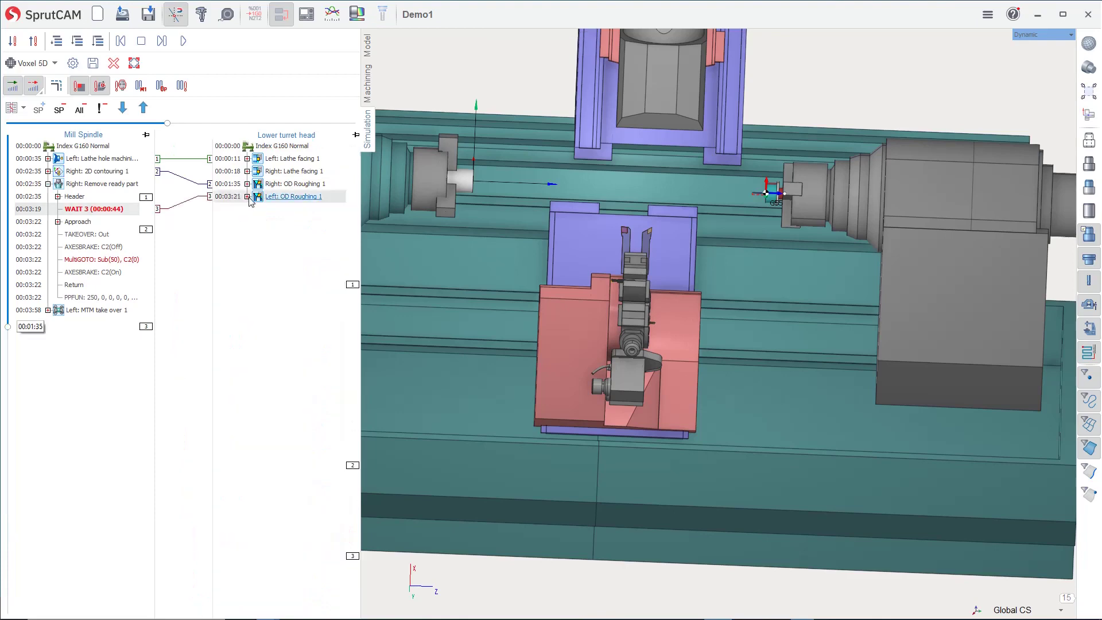
left_click(284, 147)
left_click(112, 147)
left_click(113, 63)
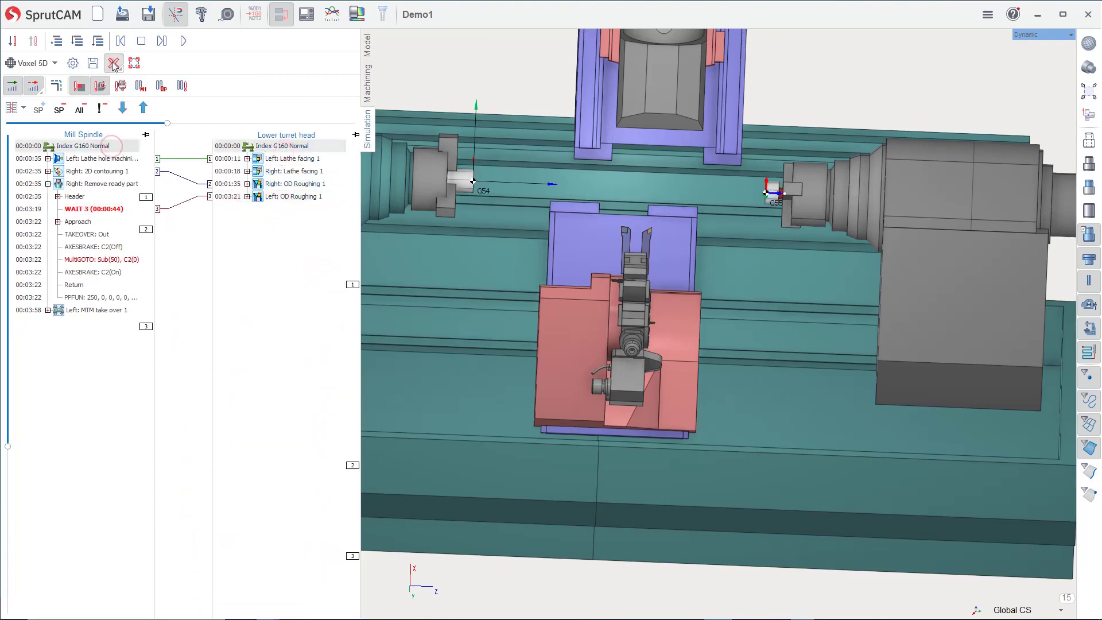
middle_click_drag(498, 295, 550, 344)
scroll(549, 339, "down", 2)
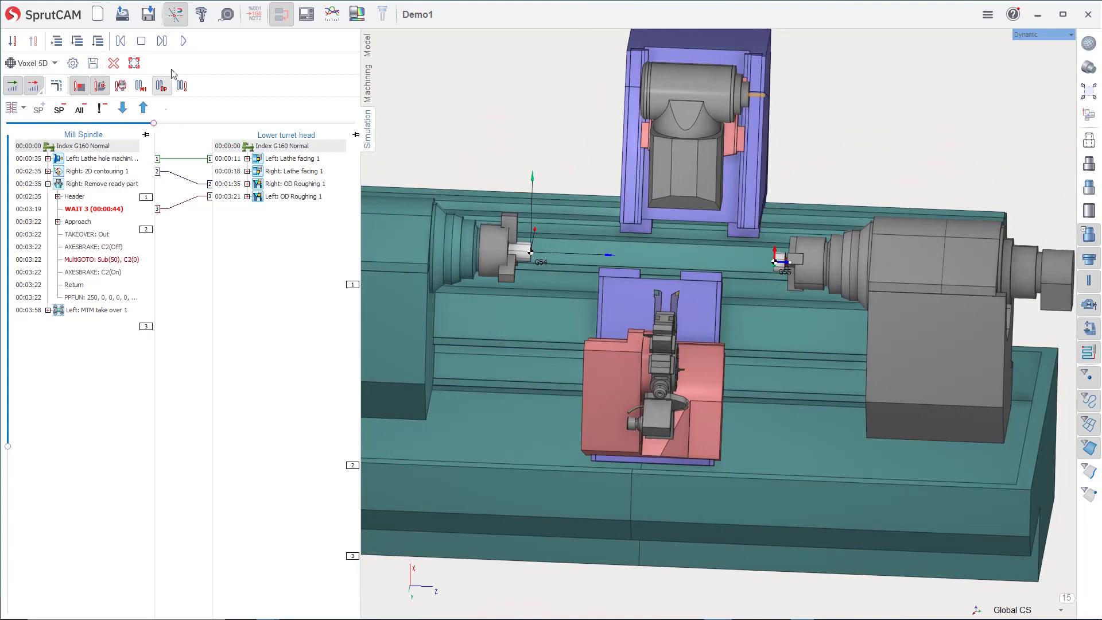
left_click(183, 41)
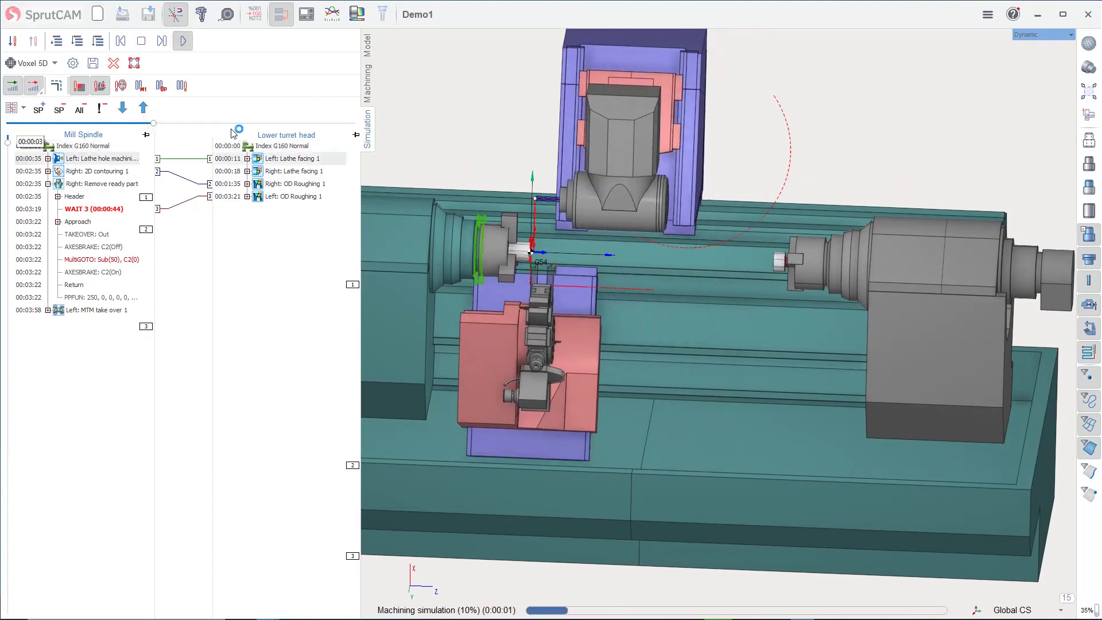
Follow the simulation through to the end of the part take-over at varying speeds, checking the subspindle against the lower turret for collisions.
scroll(524, 248, "up", 5)
scroll(523, 244, "down", 4)
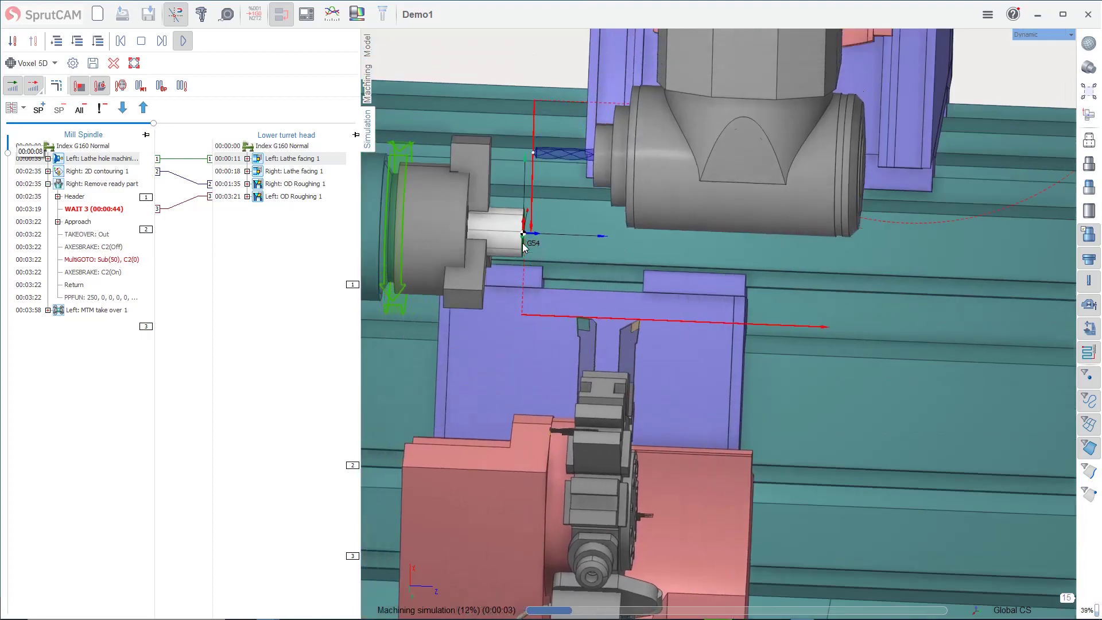
scroll(565, 251, "down", 3)
middle_click_drag(676, 271, 611, 256)
scroll(639, 257, "up", 1)
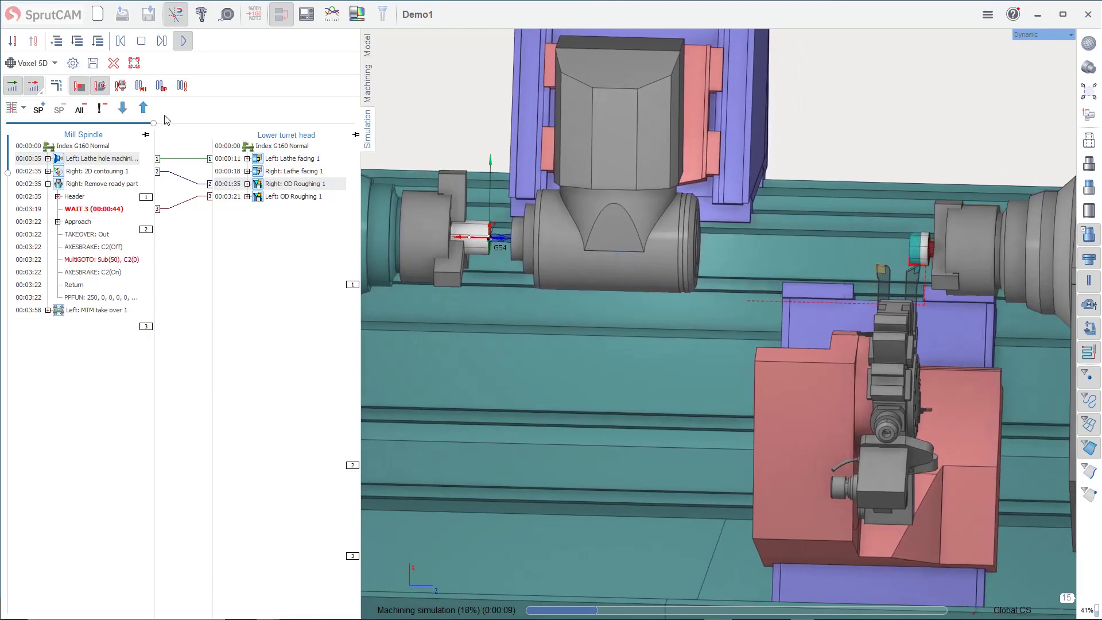
left_click_drag(153, 123, 198, 123)
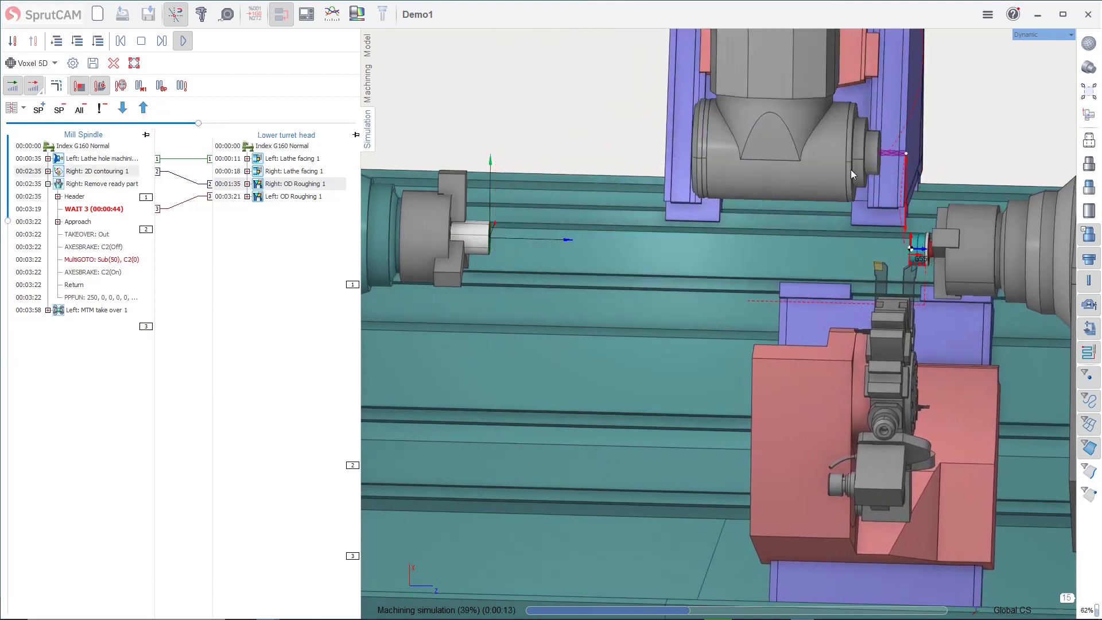
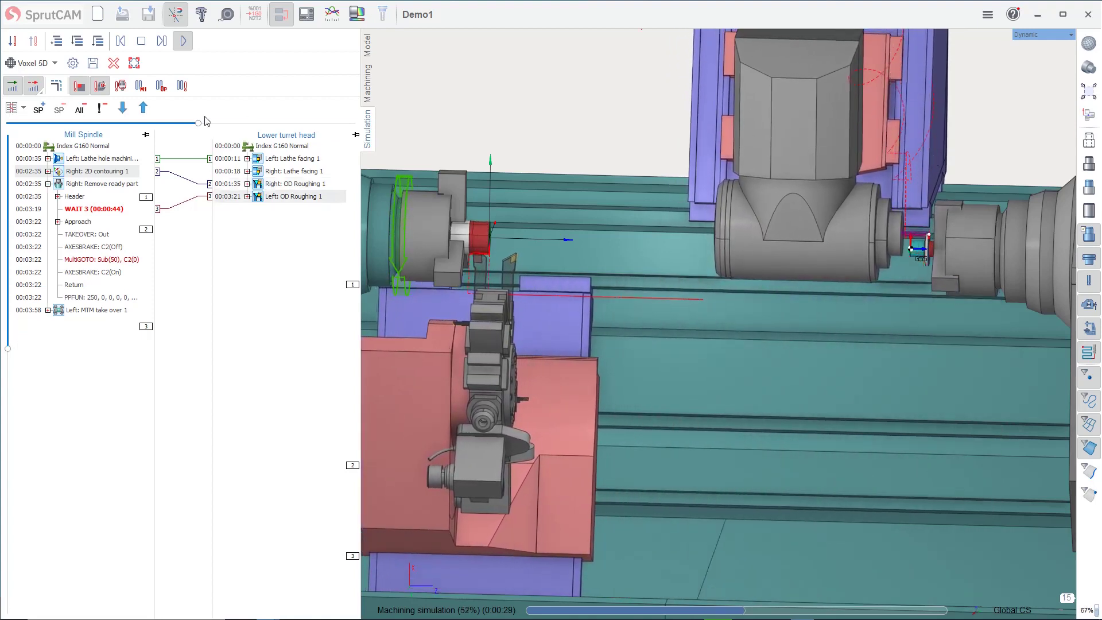
left_click_drag(200, 123, 237, 123)
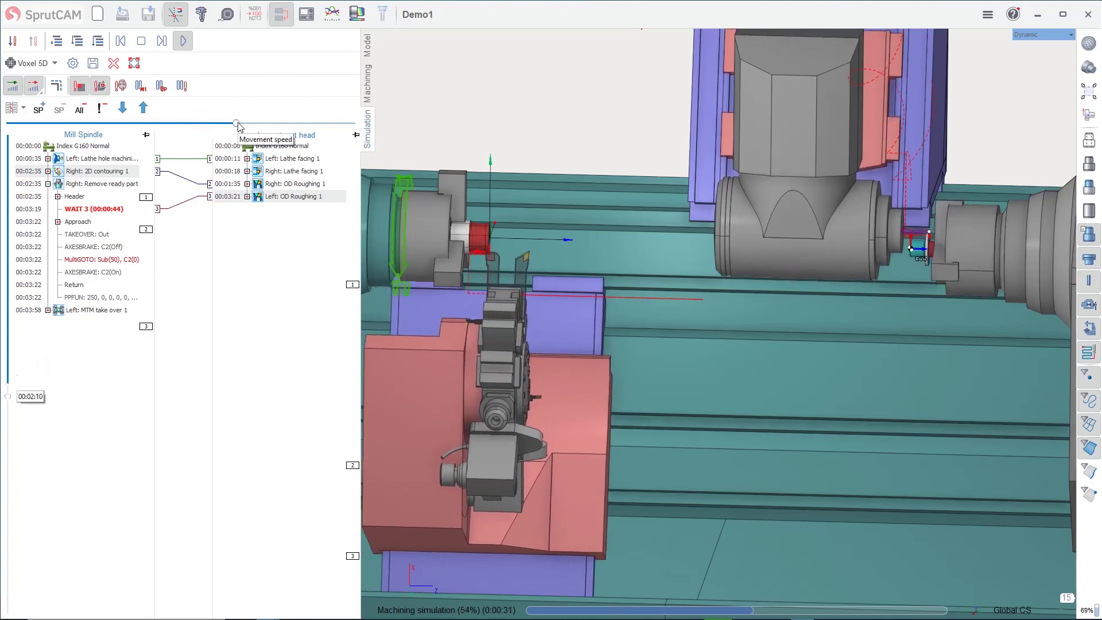
left_click_drag(238, 123, 181, 133)
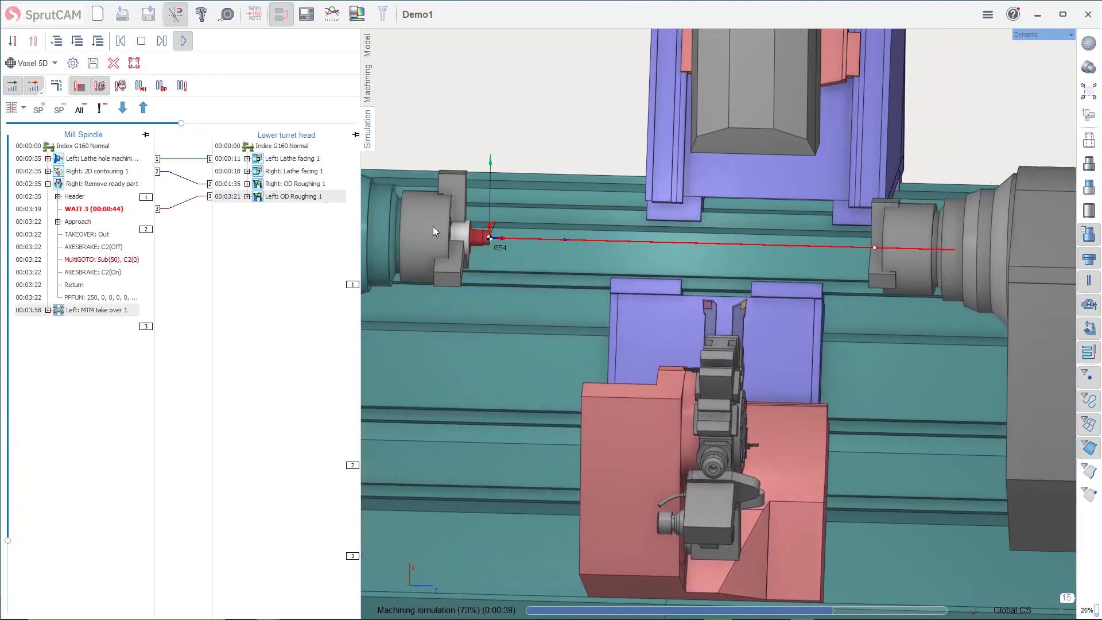
scroll(435, 227, "down", 3)
middle_click_drag(512, 264, 590, 255)
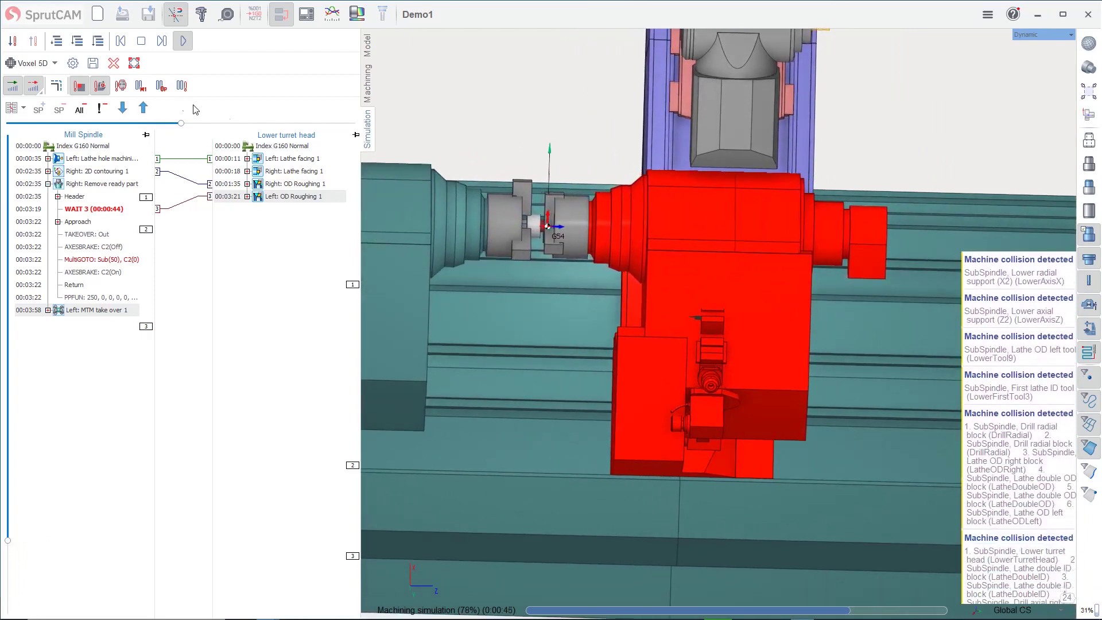
mouse_move(181, 123)
left_mouse_down()
mouse_move(212, 123)
mouse_move(192, 125)
left_mouse_up()
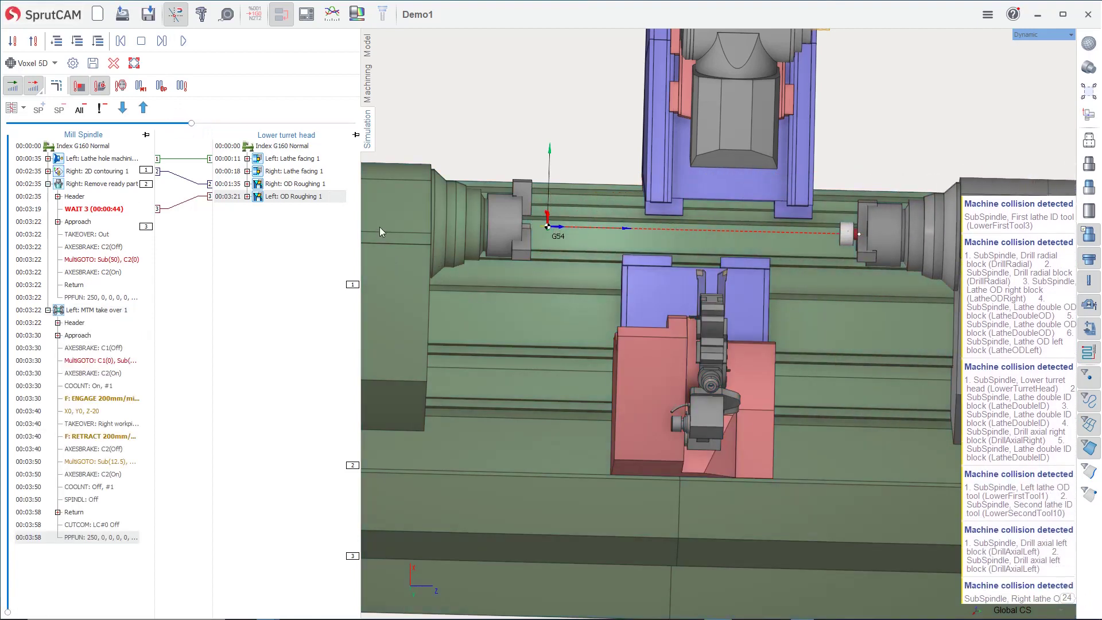
Switch to the machining operations, select the Left OD Roughing and group the operation list by Left and Right spindle.
left_click(368, 85)
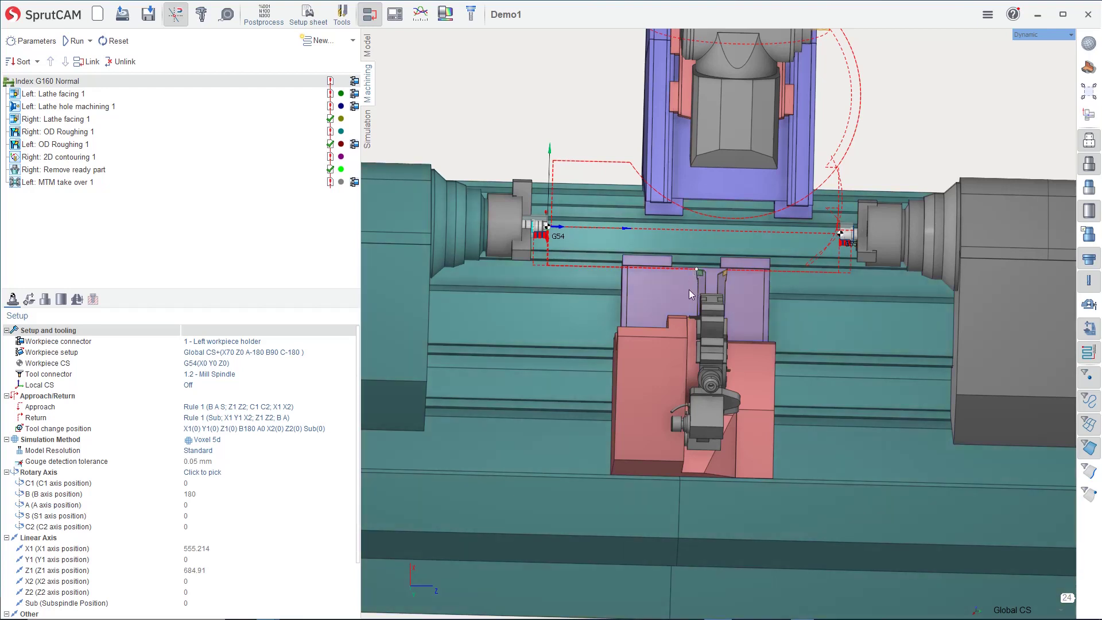
left_click(370, 15)
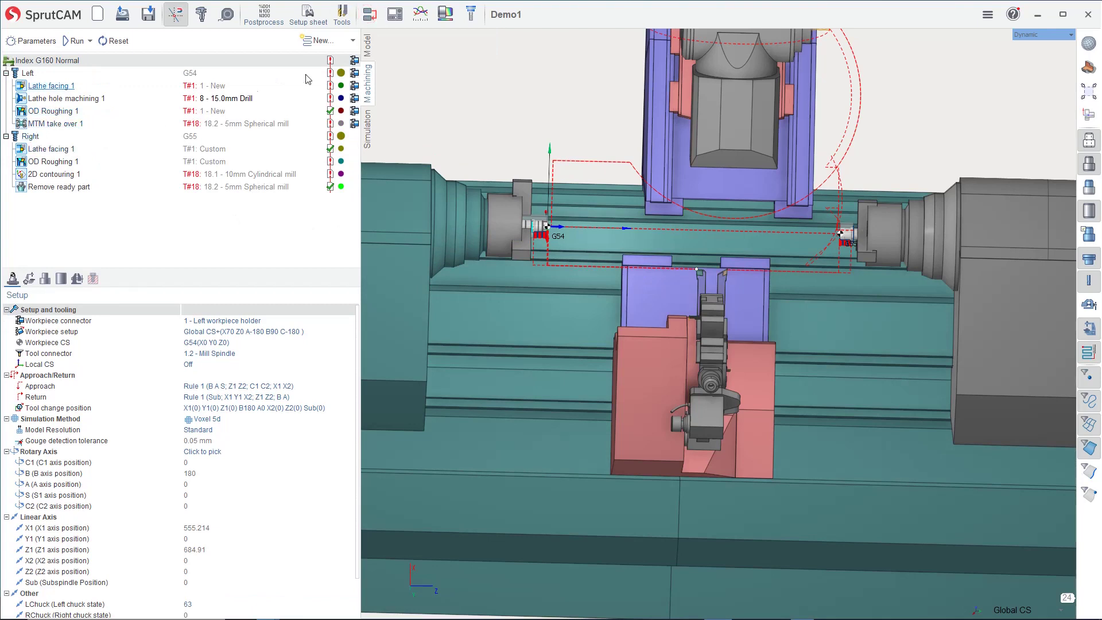
left_click(370, 15)
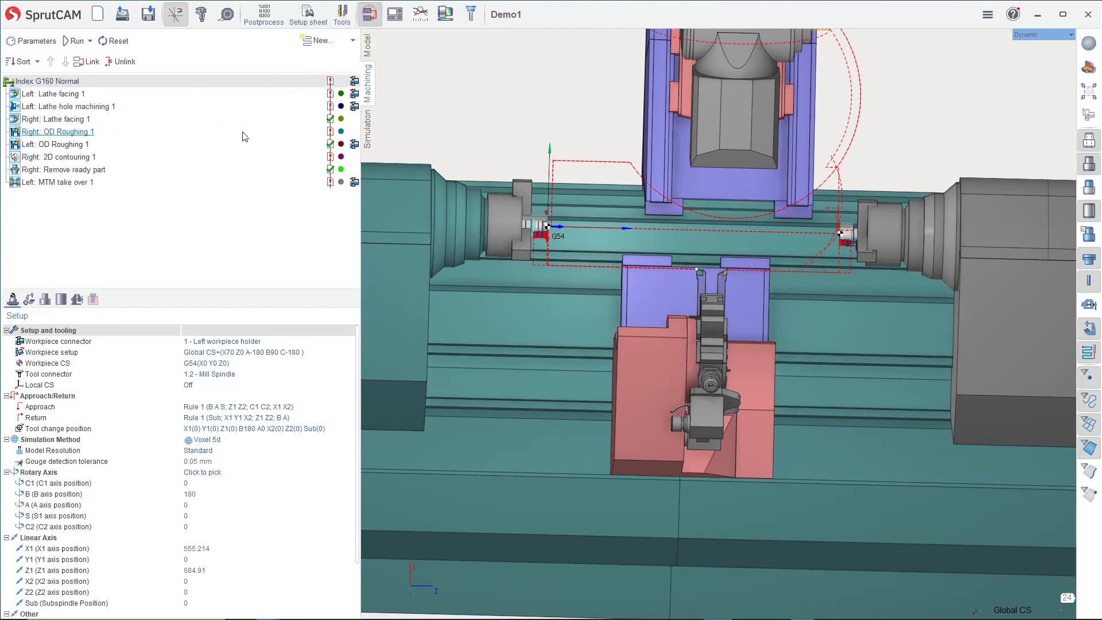
left_click(60, 145)
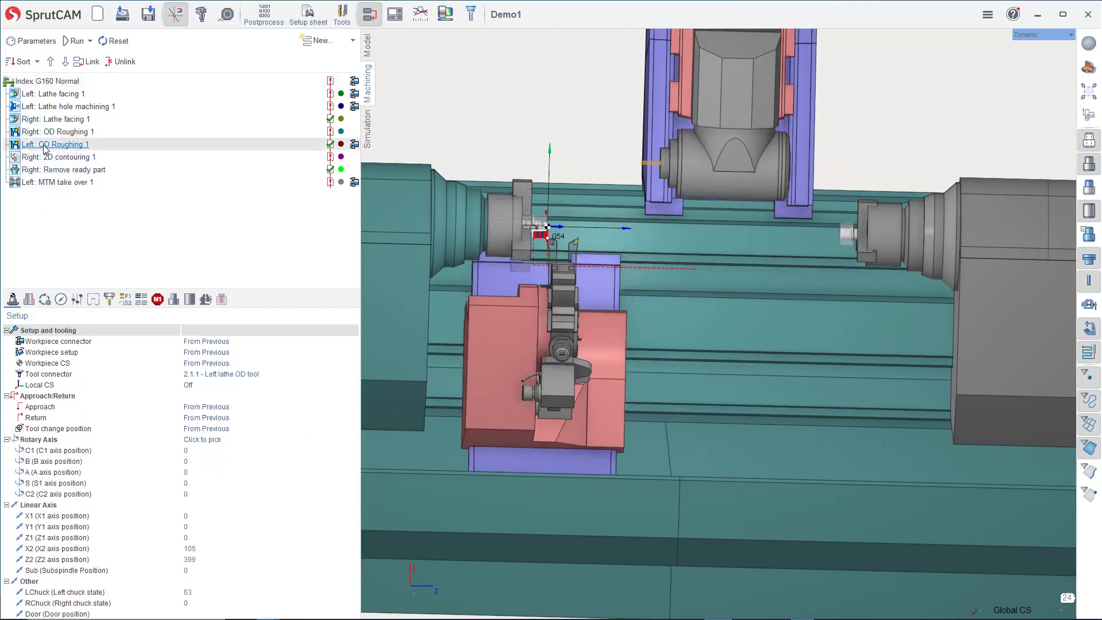
left_click(369, 14)
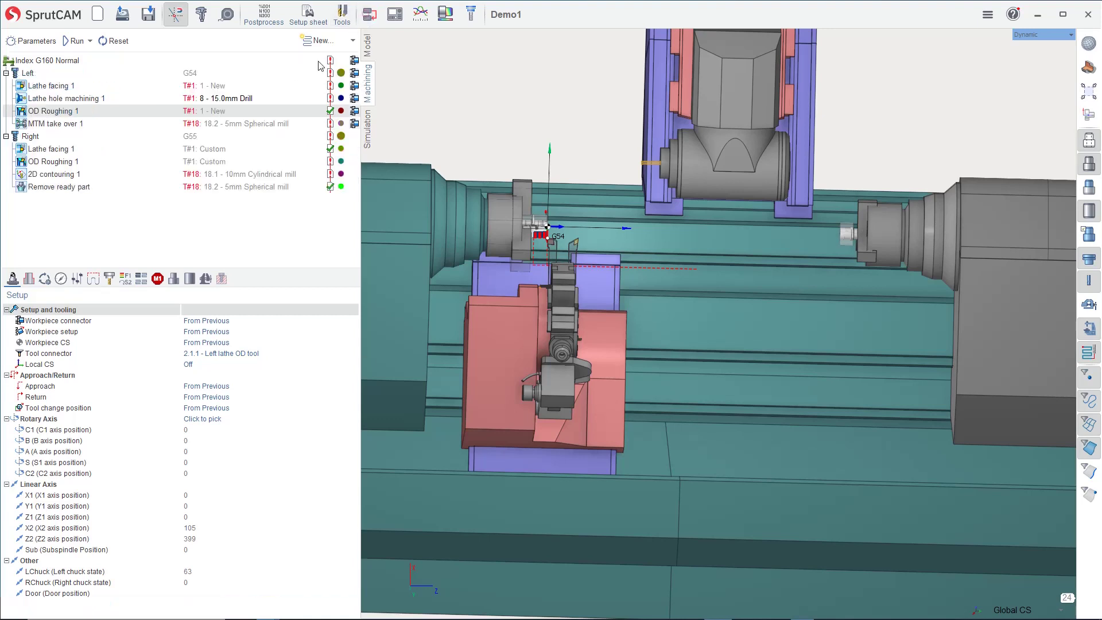
Give the Left OD Roughing a custom tool change position with machine axis Z2 at -500, keeping the reference point output mode.
left_click(10, 280)
left_click(217, 408)
left_click(353, 408)
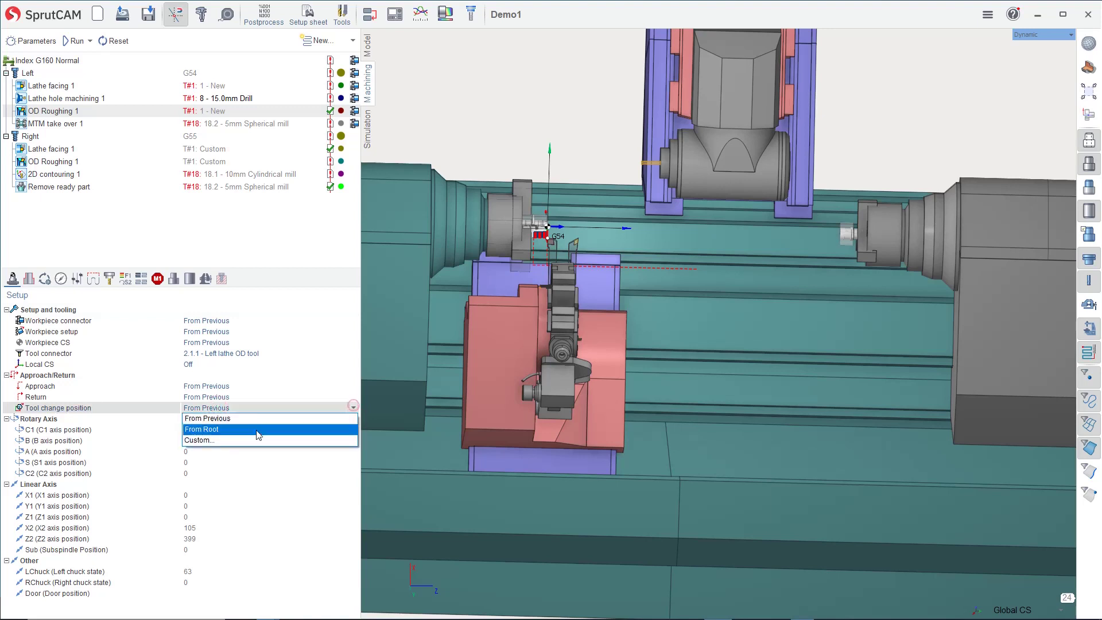
left_click(230, 442)
left_click(58, 66)
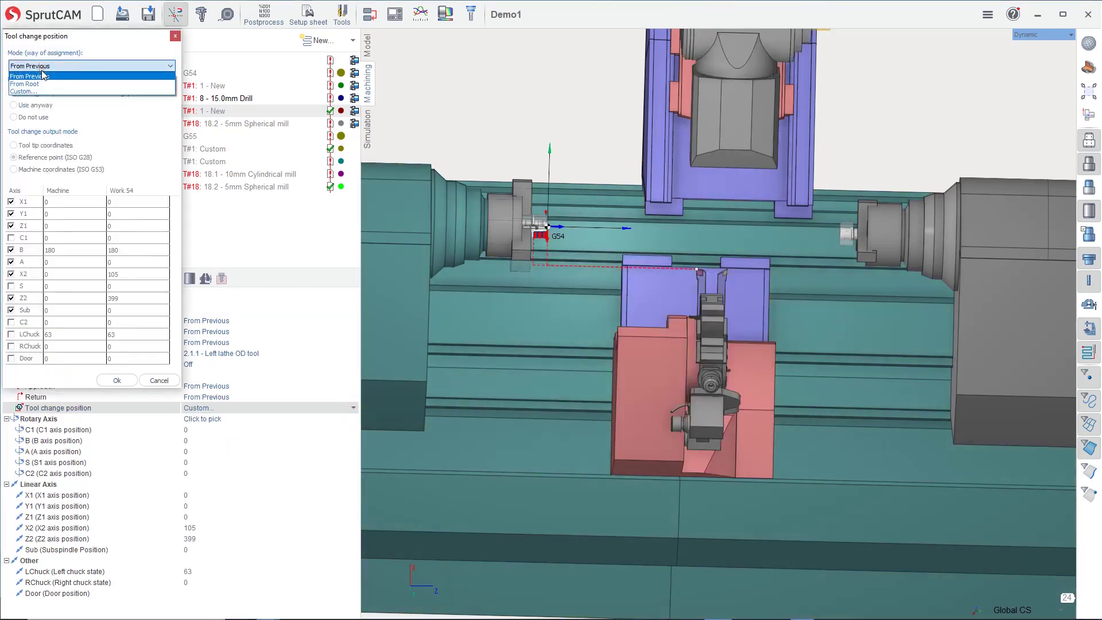
left_click(34, 83)
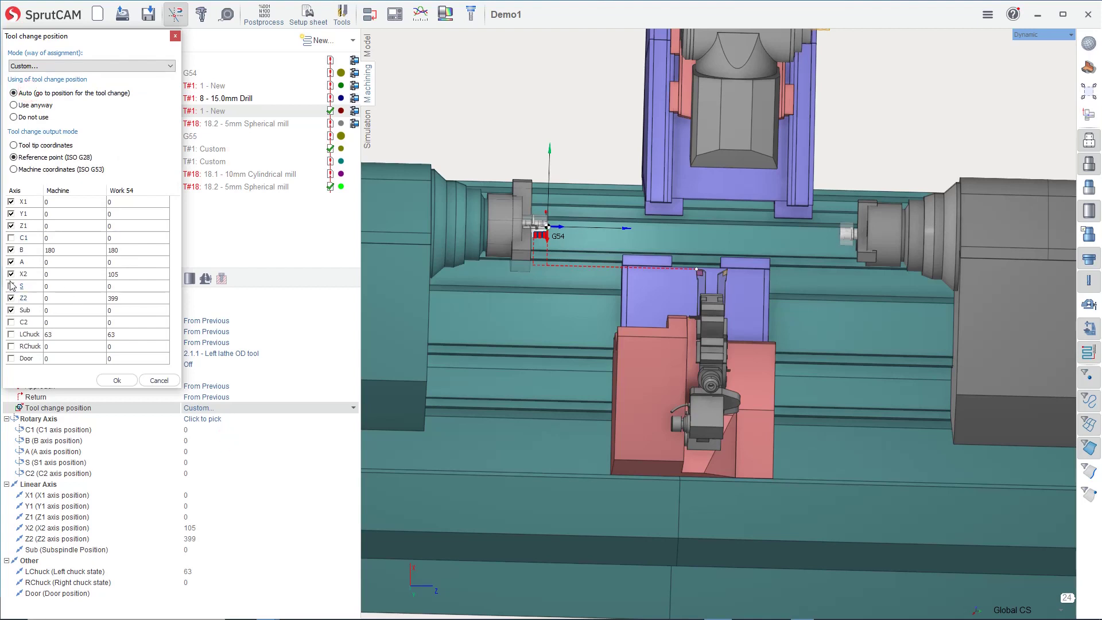
left_click(66, 297)
scroll(67, 298, "down", 13)
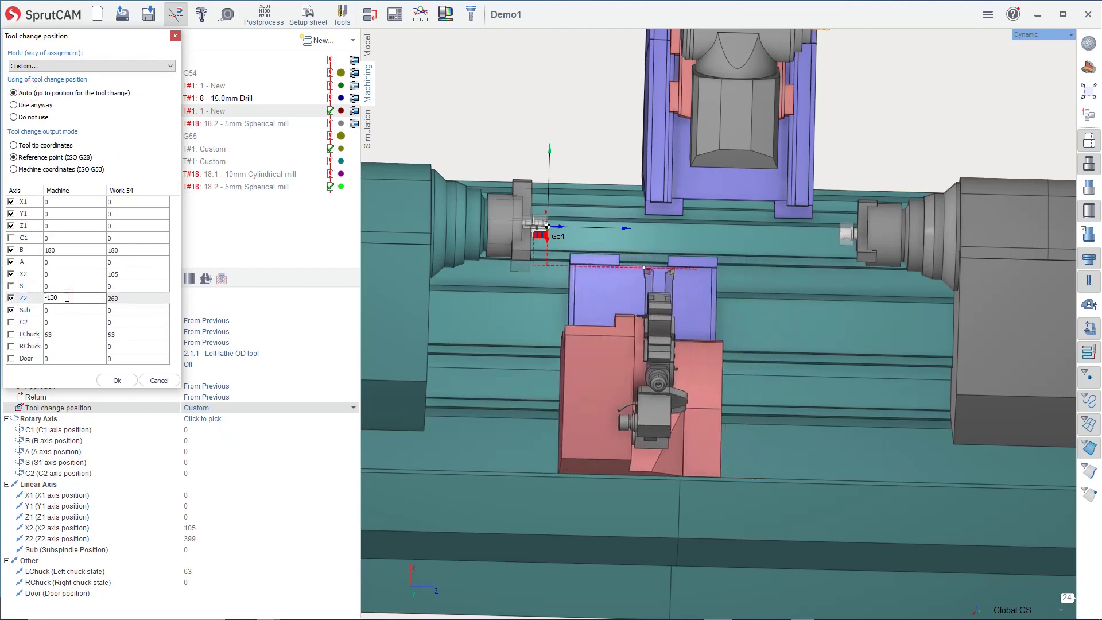
scroll(67, 297, "down", 20)
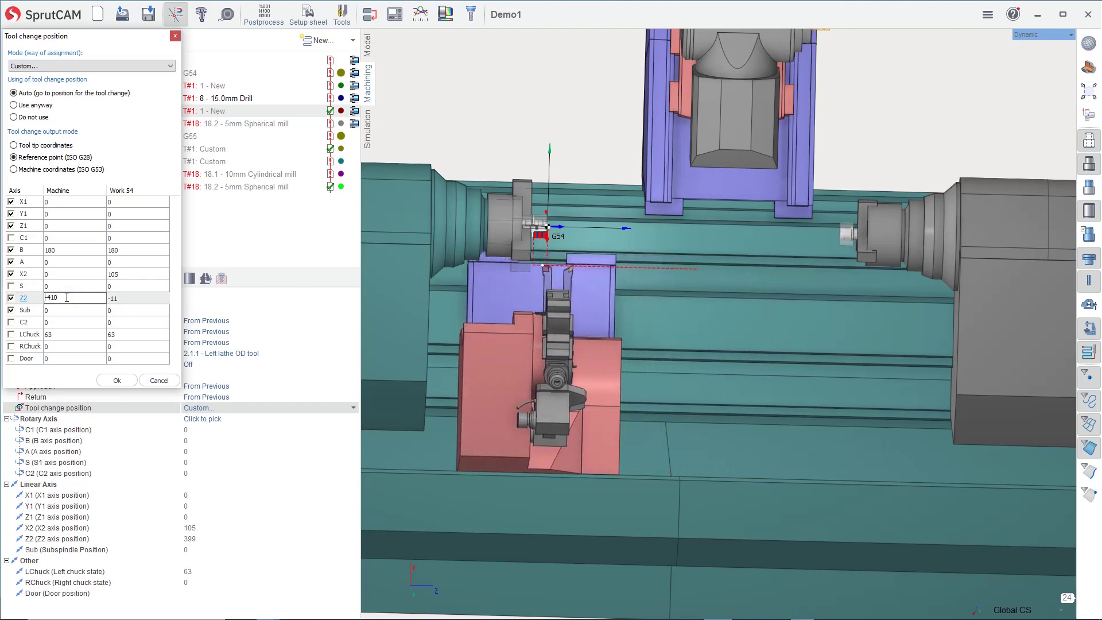
scroll(67, 297, "down", 10)
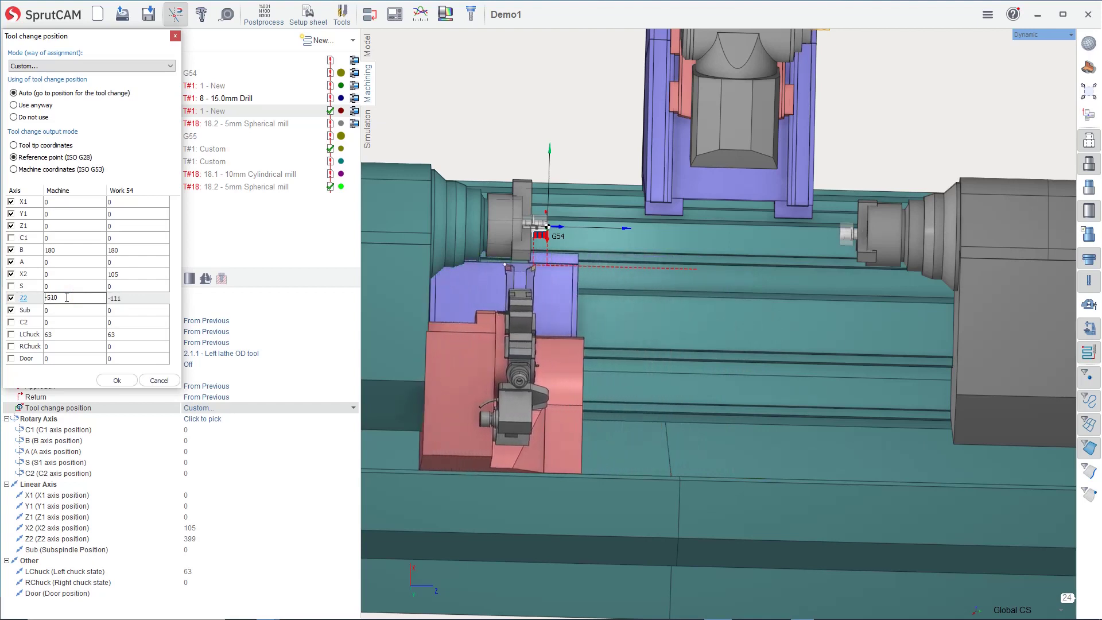
scroll(66, 298, "up", 1)
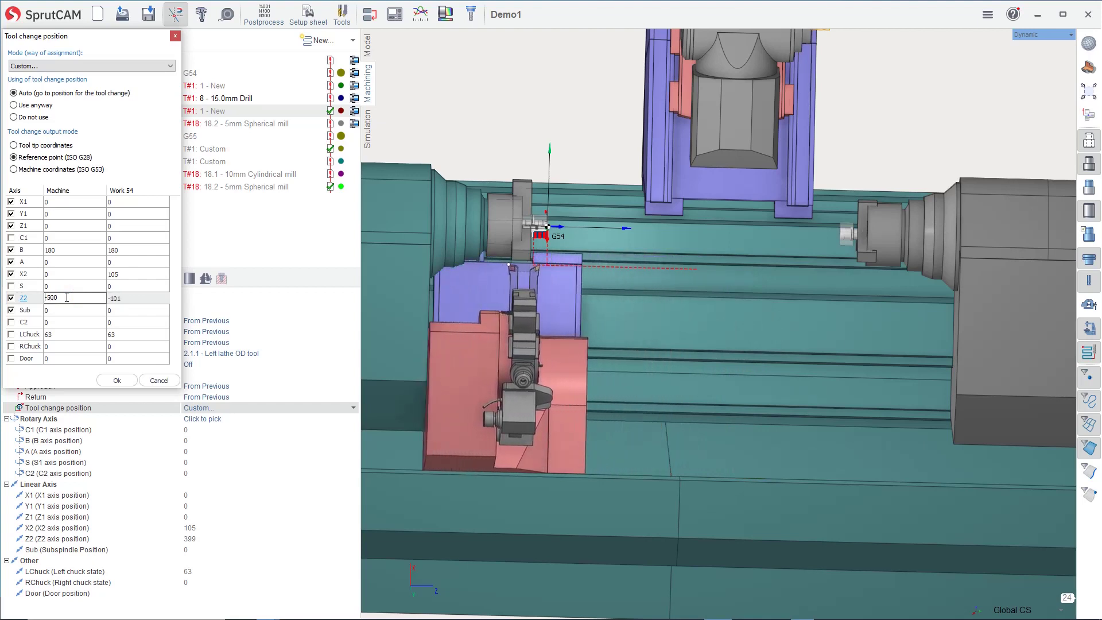
left_click(117, 381)
Set the work feed of the Left Lathe hole machining with the 15 mm drill to 0.5 mm/rev.
left_click(67, 98)
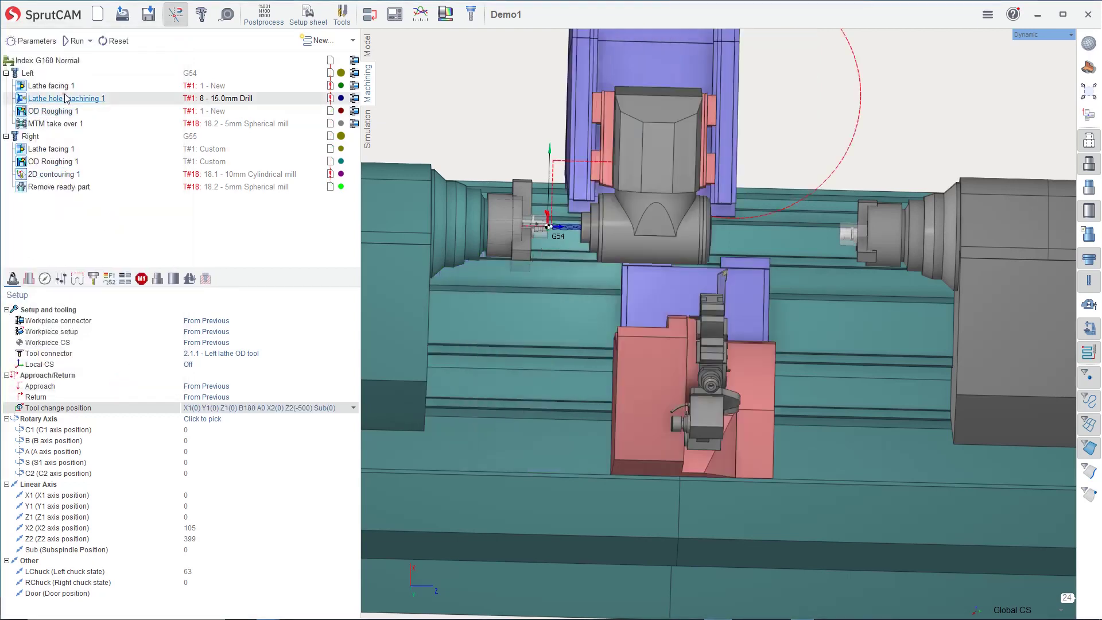
left_click(113, 279)
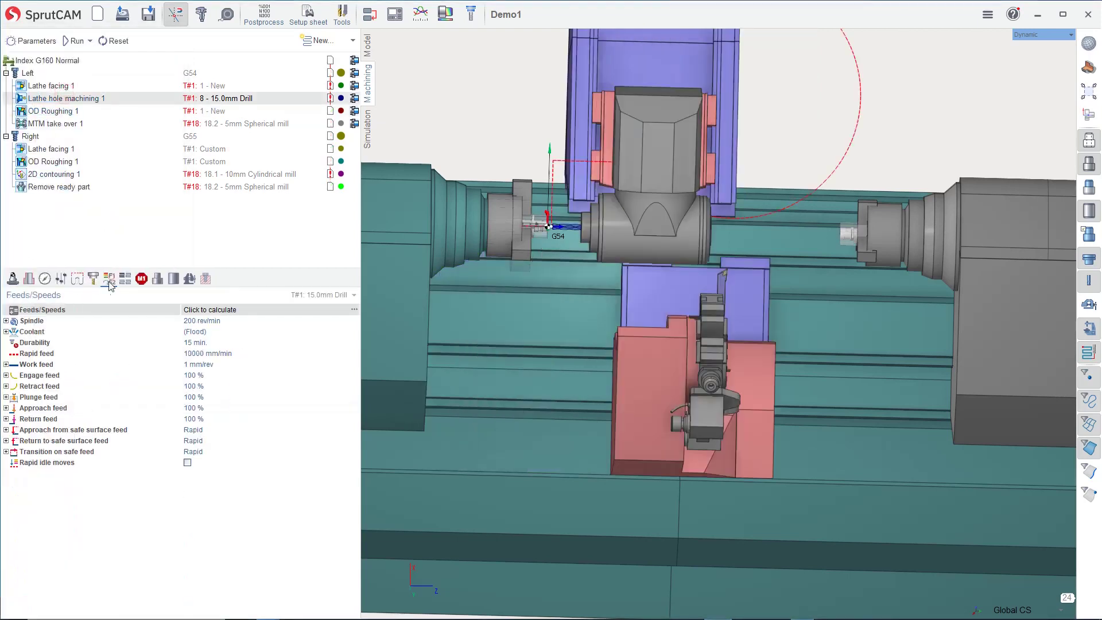
left_click(188, 320)
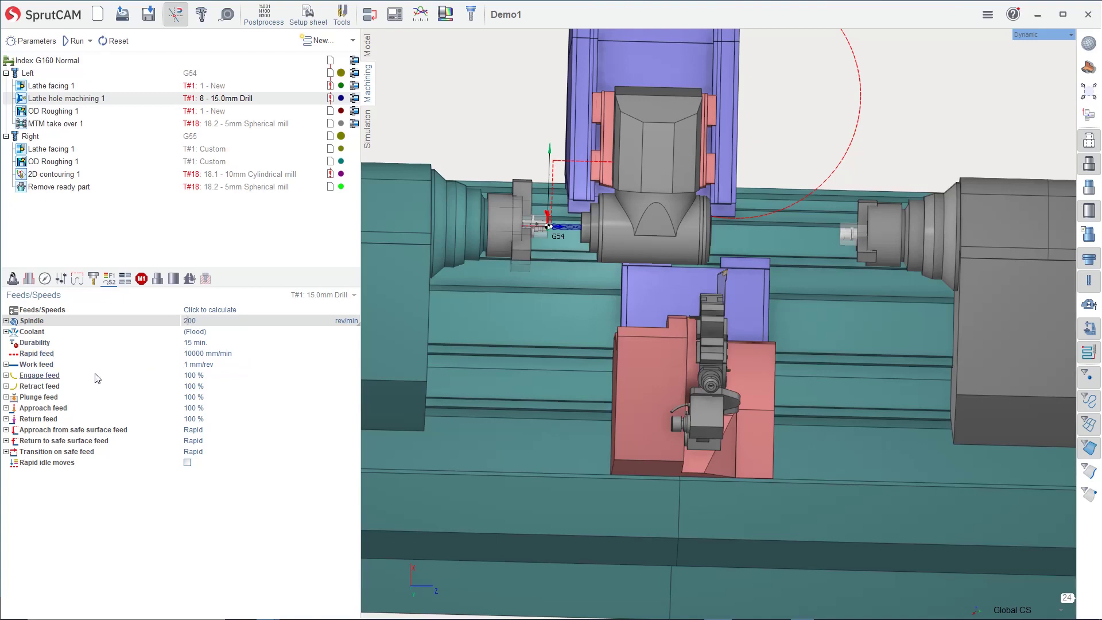
left_click(192, 365)
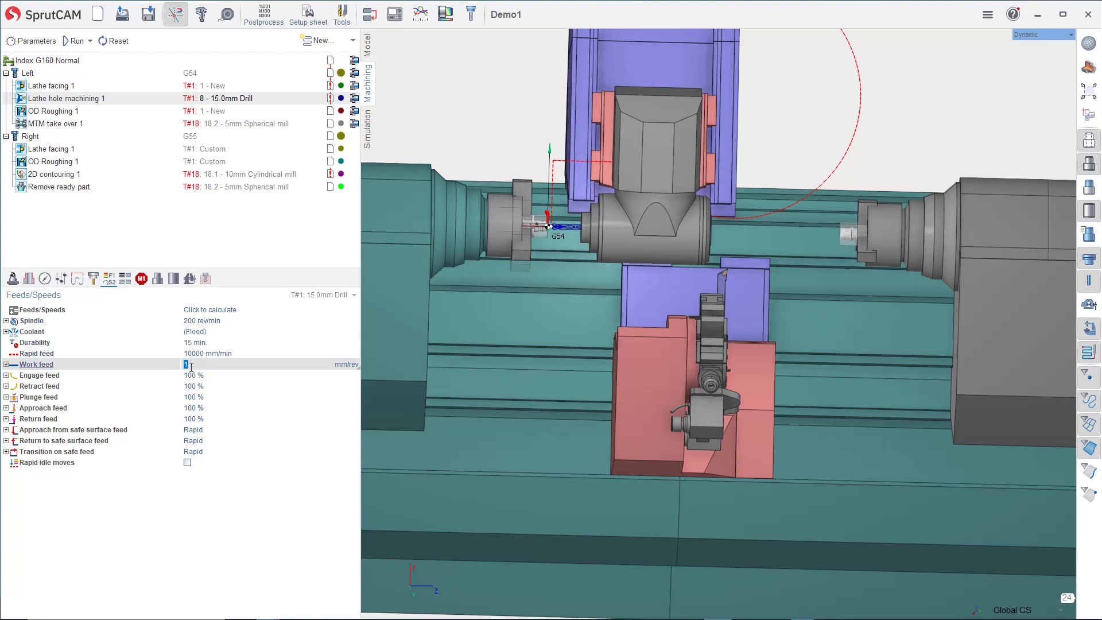
type("0.5")
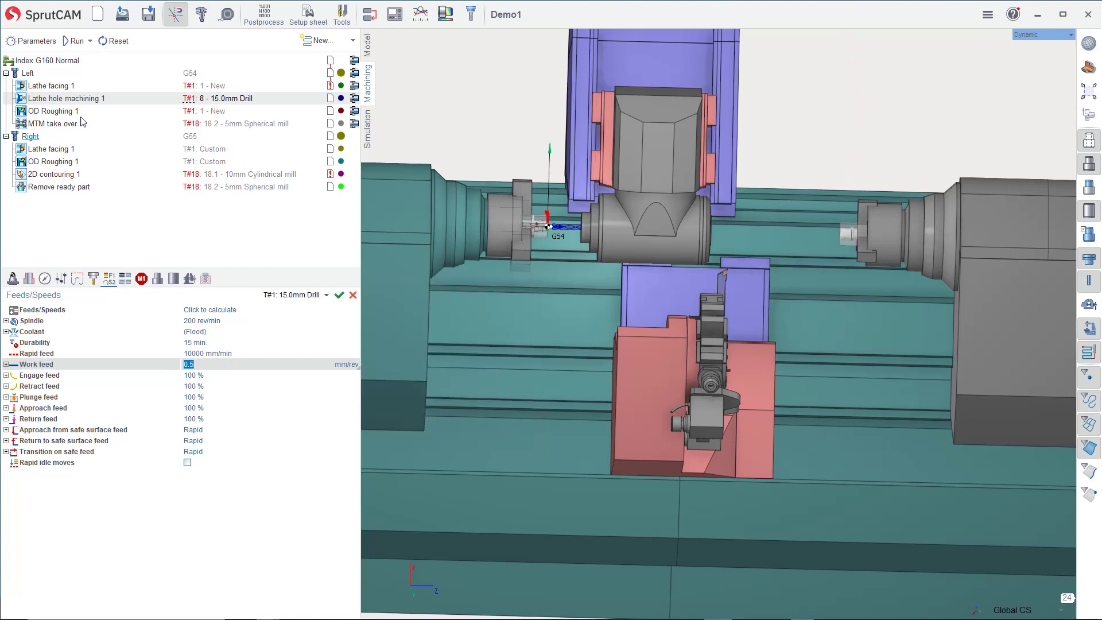
Recalculate all operations from the machine root and relink them in the sequencing and links mode.
left_click(57, 61)
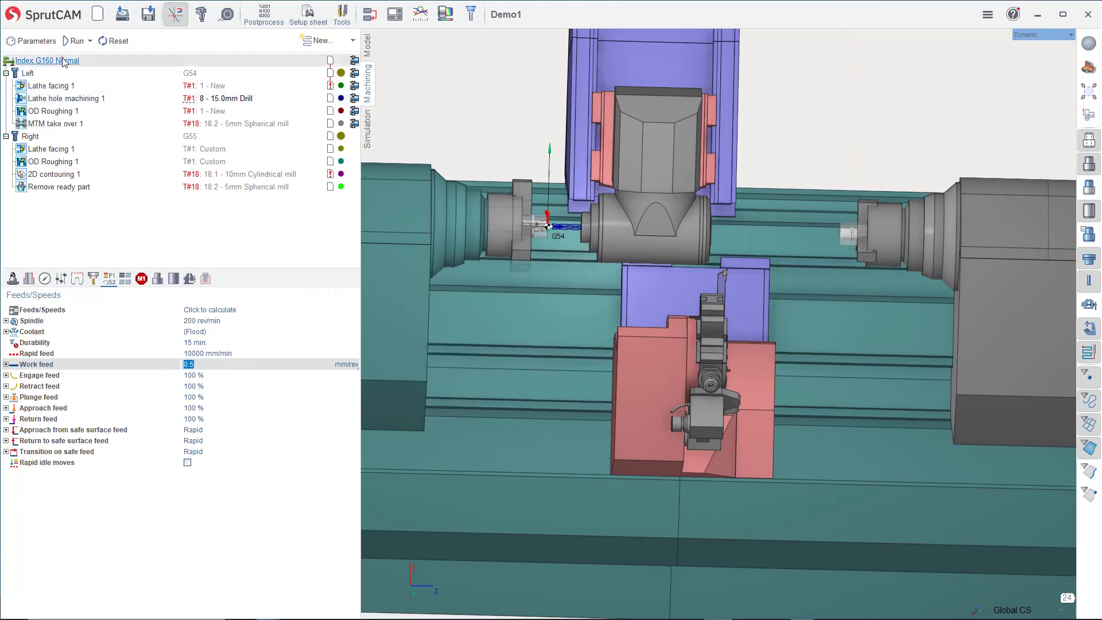
left_click(75, 41)
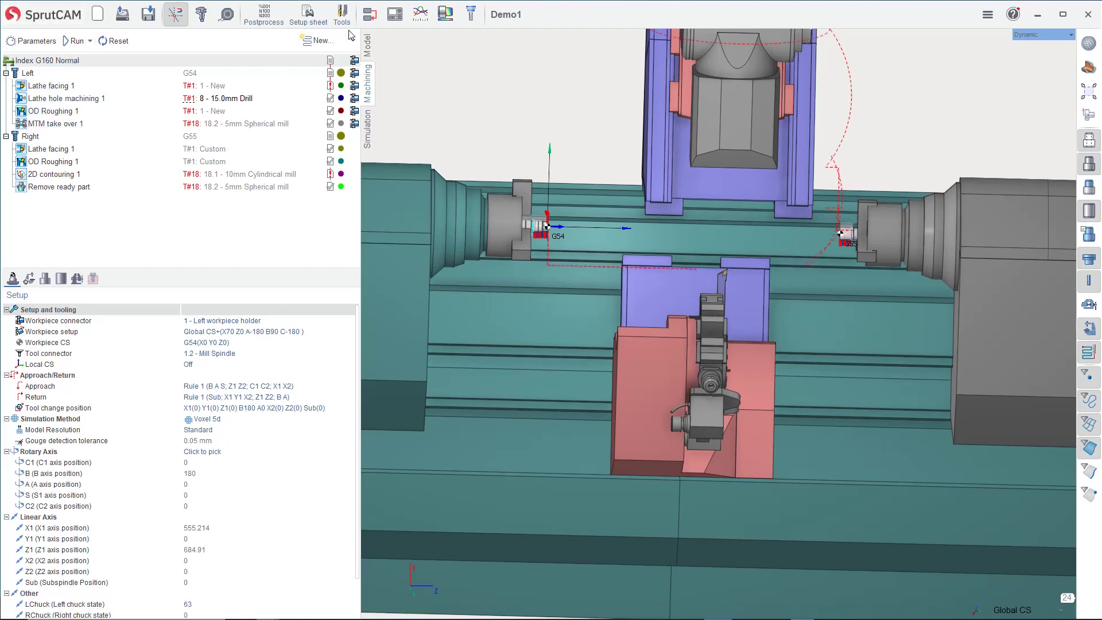
left_click(370, 15)
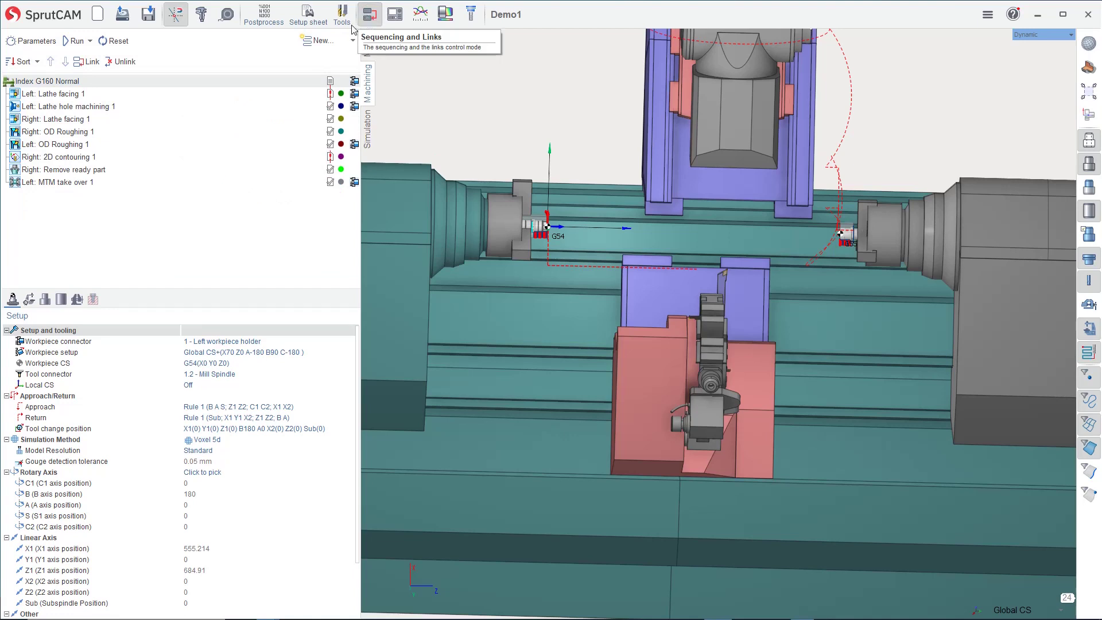
left_click(88, 63)
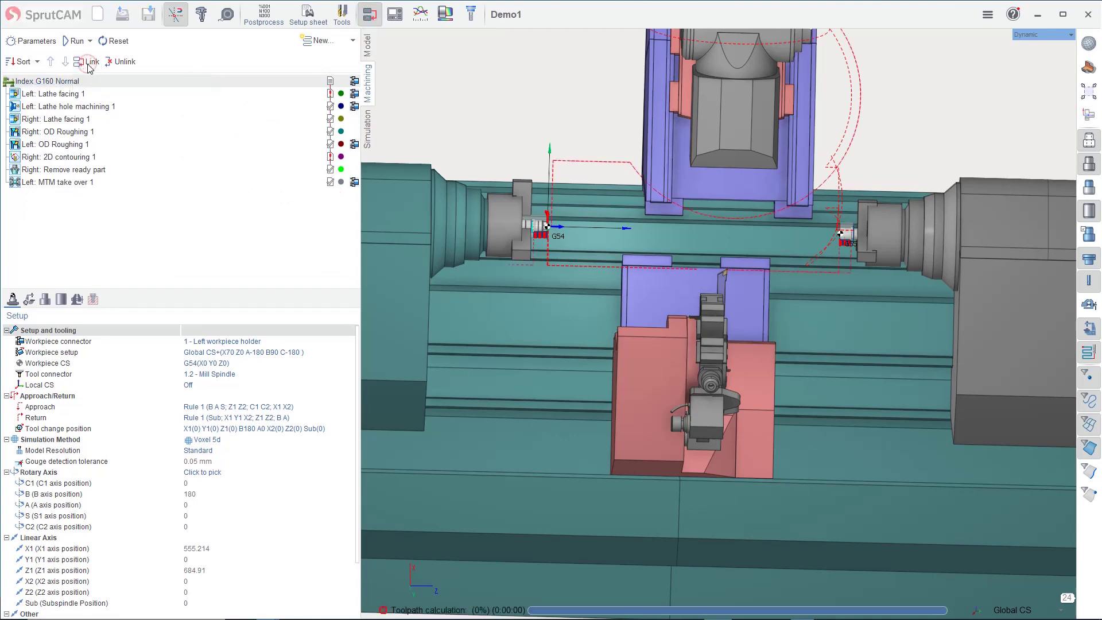
Simulate both channels from the program start and watch the left hole drilling and right-spindle turning up close.
left_click(368, 132)
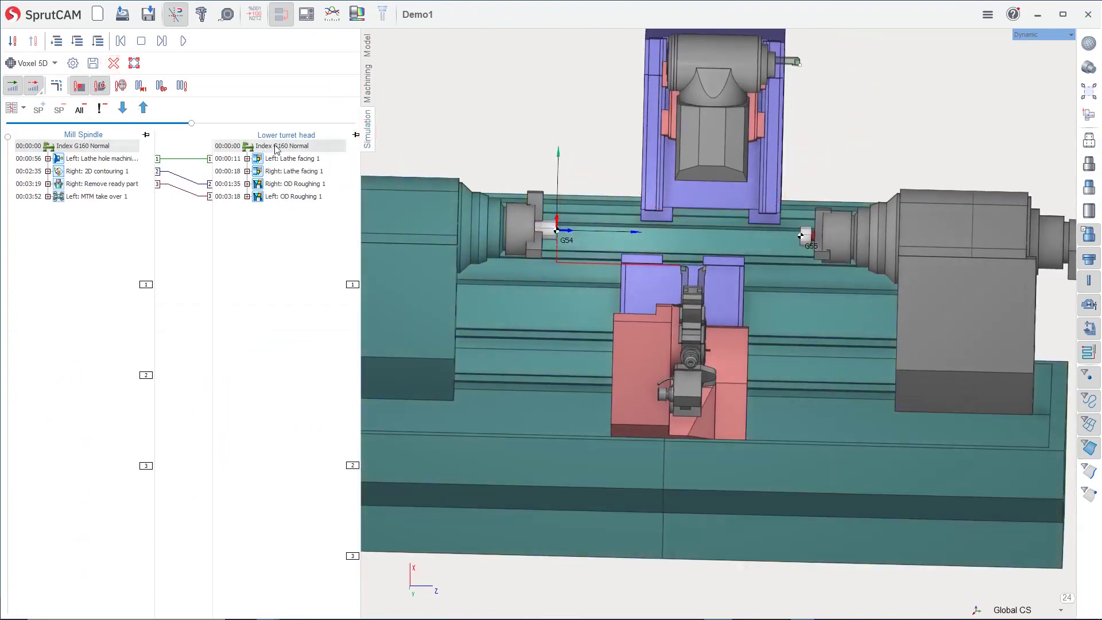
left_click(183, 41)
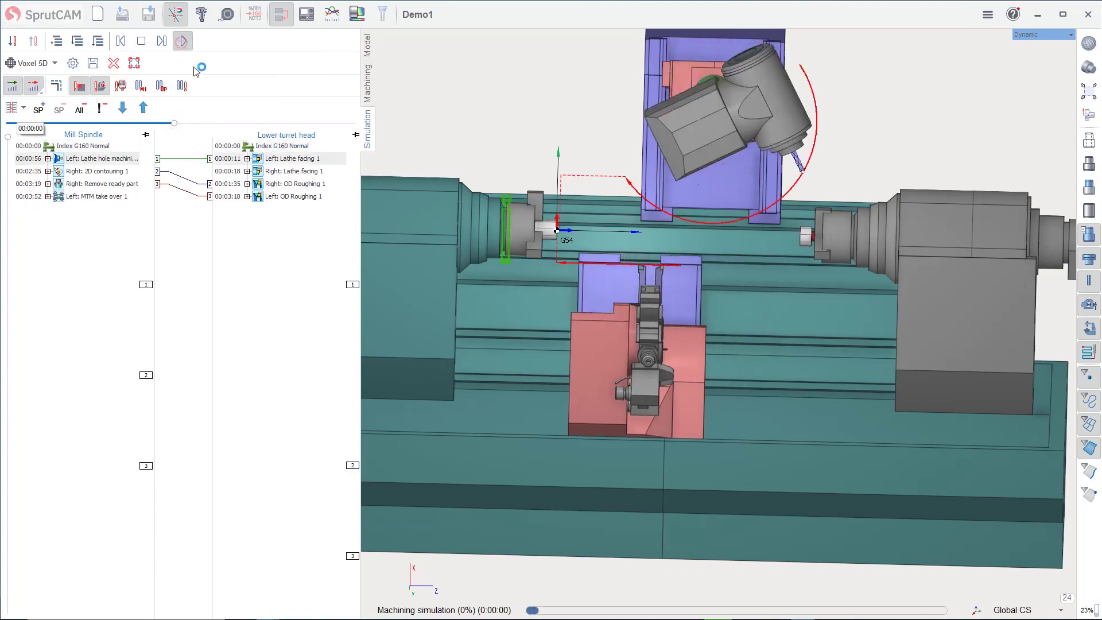
scroll(594, 291, "up", 3)
middle_click_drag(594, 290, 592, 315)
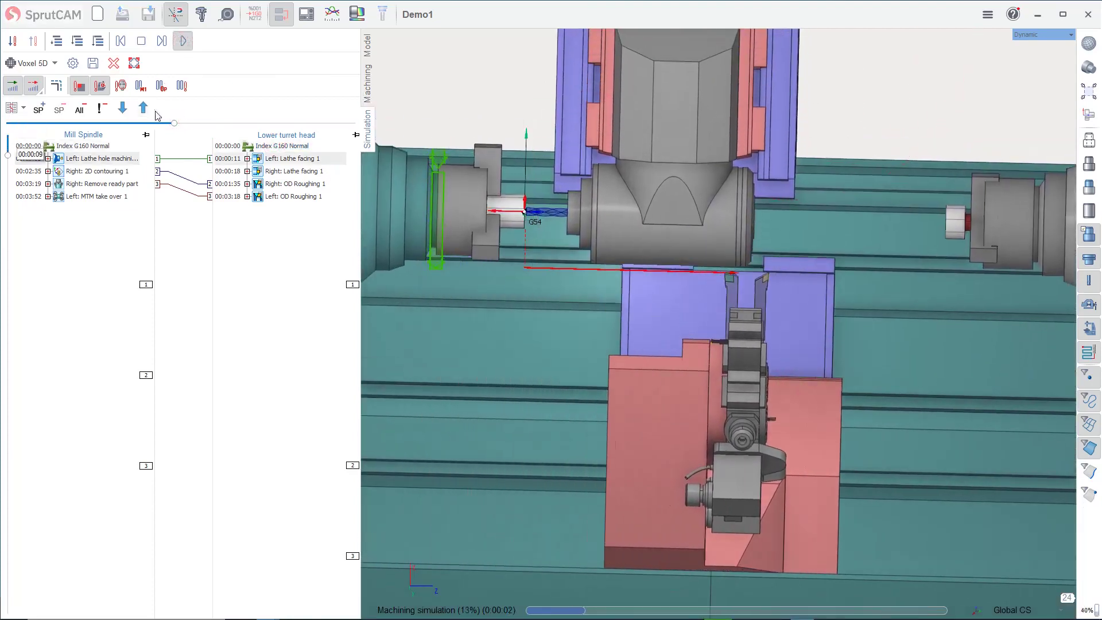
scroll(563, 290, "up", 1)
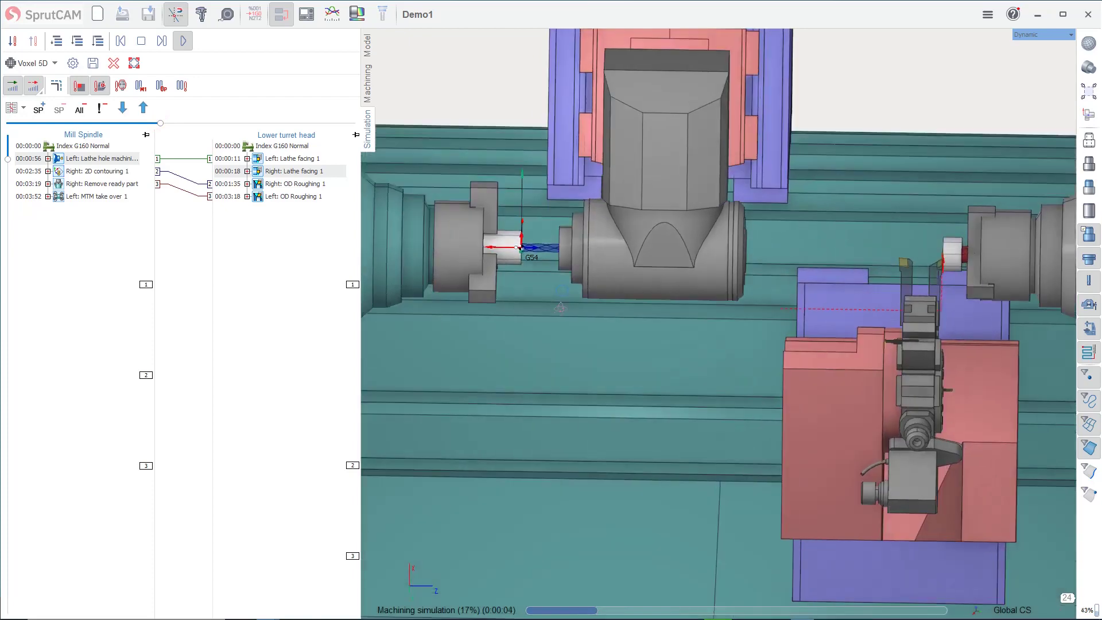
middle_click_drag(562, 301, 574, 323)
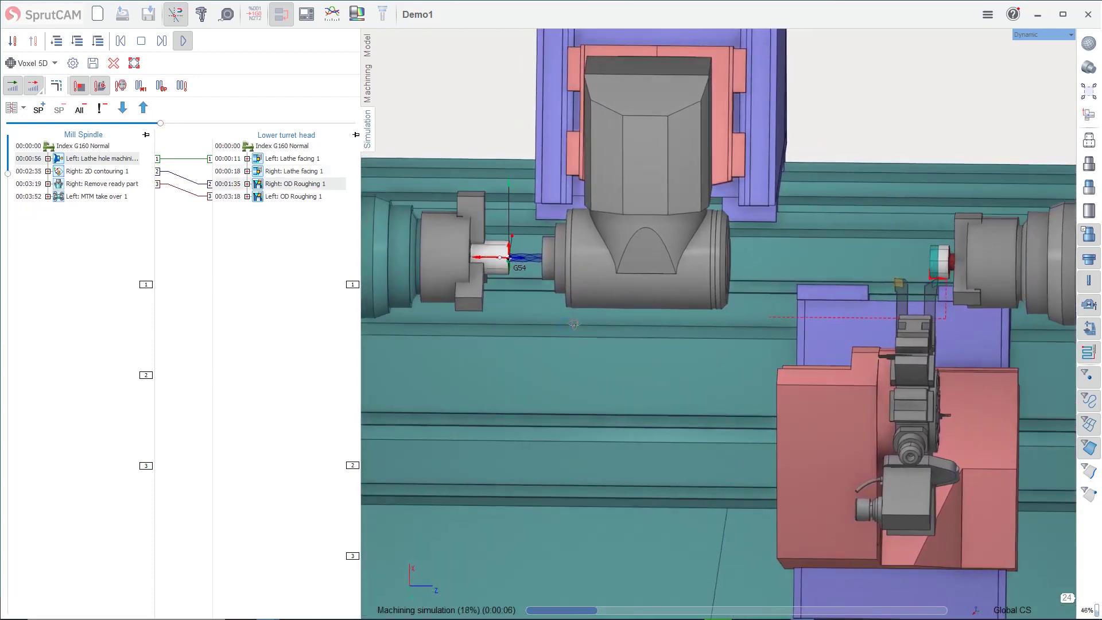
scroll(574, 321, "up", 1)
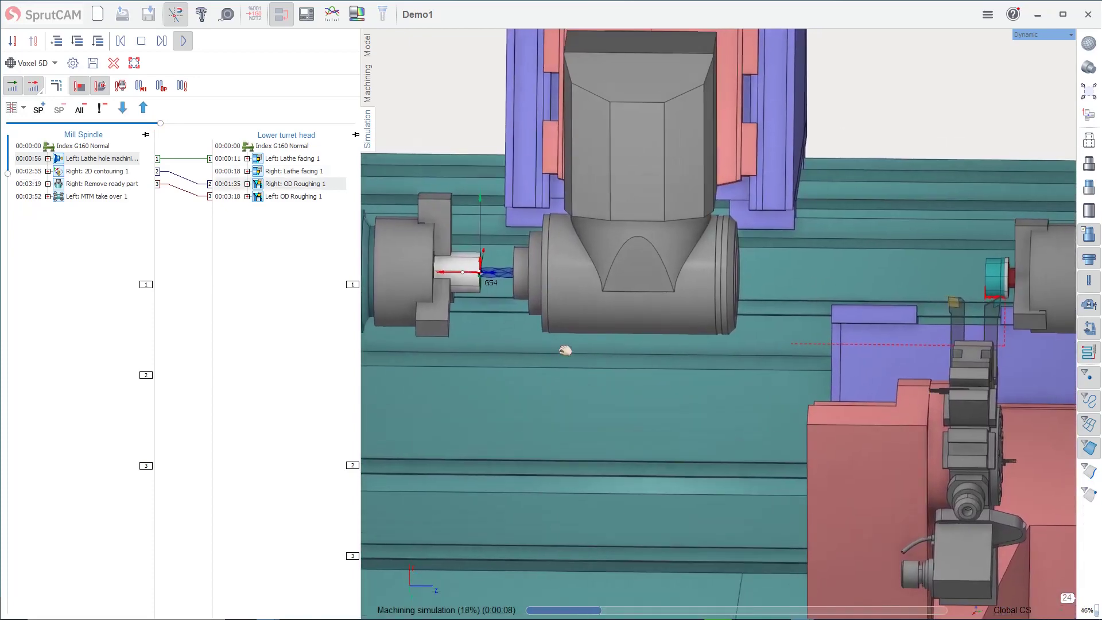
Follow the simulation to the end of the part take-over at varying speeds, checking the clearance between subspindle and lower turret.
left_click_drag(160, 123, 200, 124)
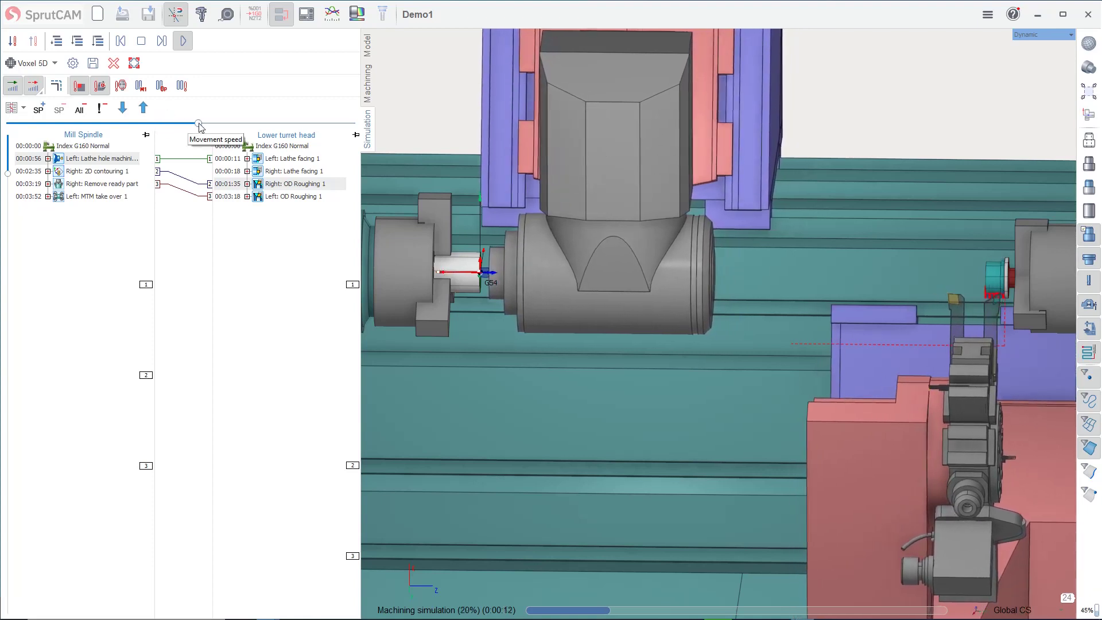
left_click_drag(199, 123, 212, 124)
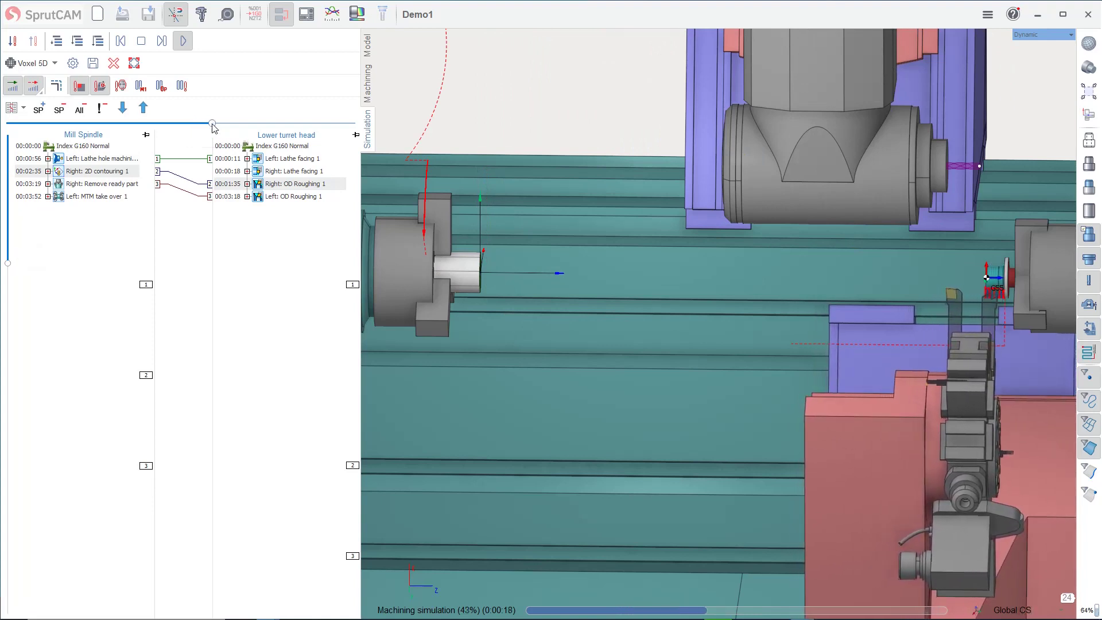
left_click_drag(213, 124, 216, 123)
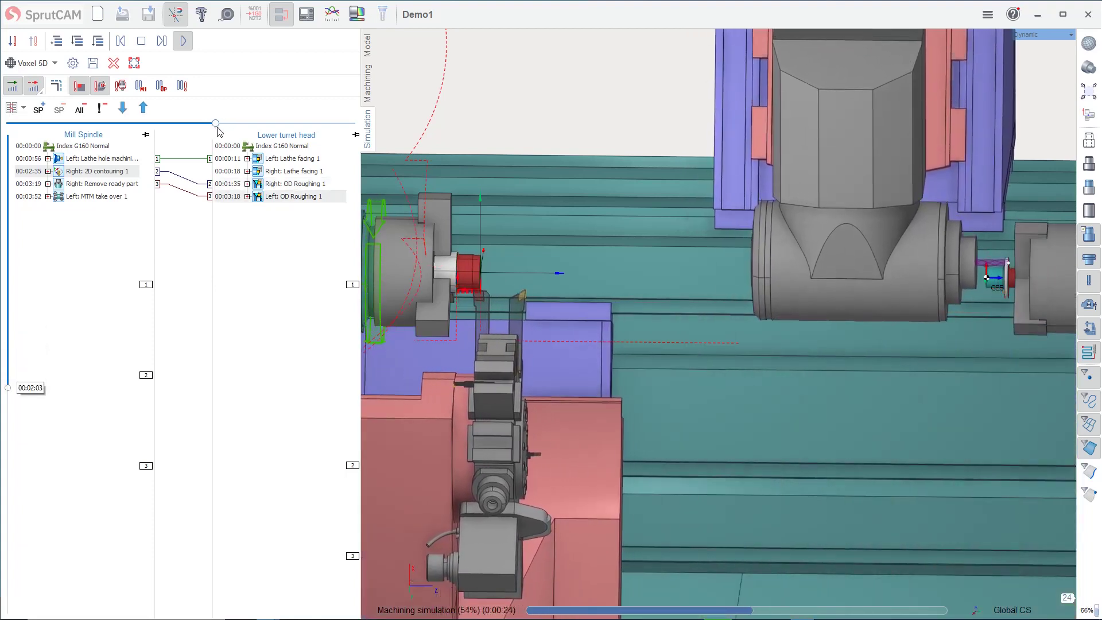
left_click_drag(217, 129, 144, 138)
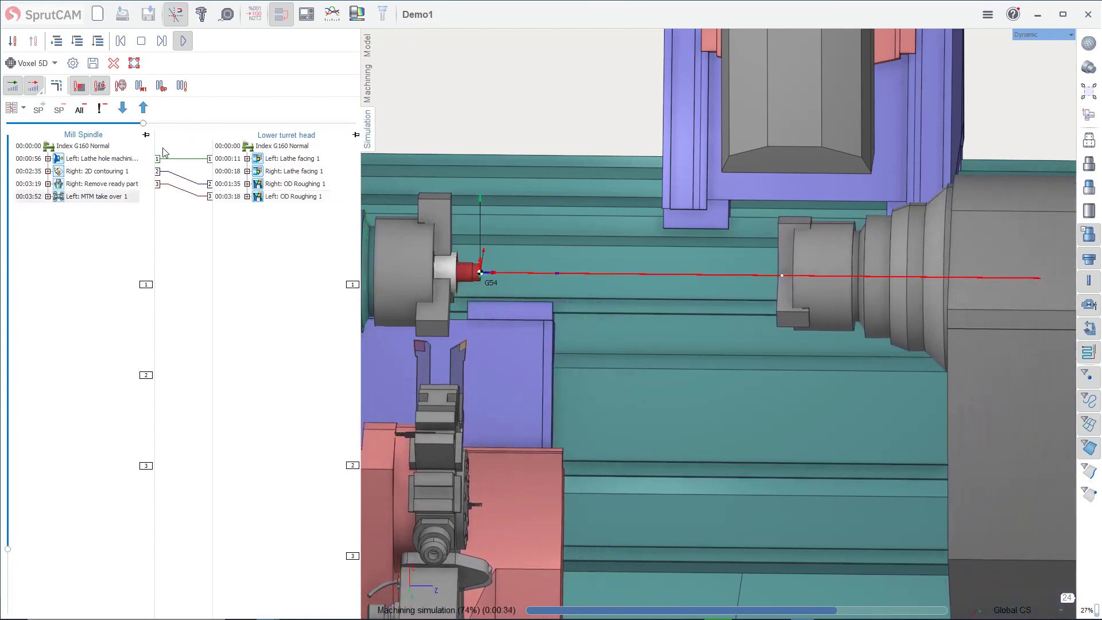
scroll(576, 349, "down", 2)
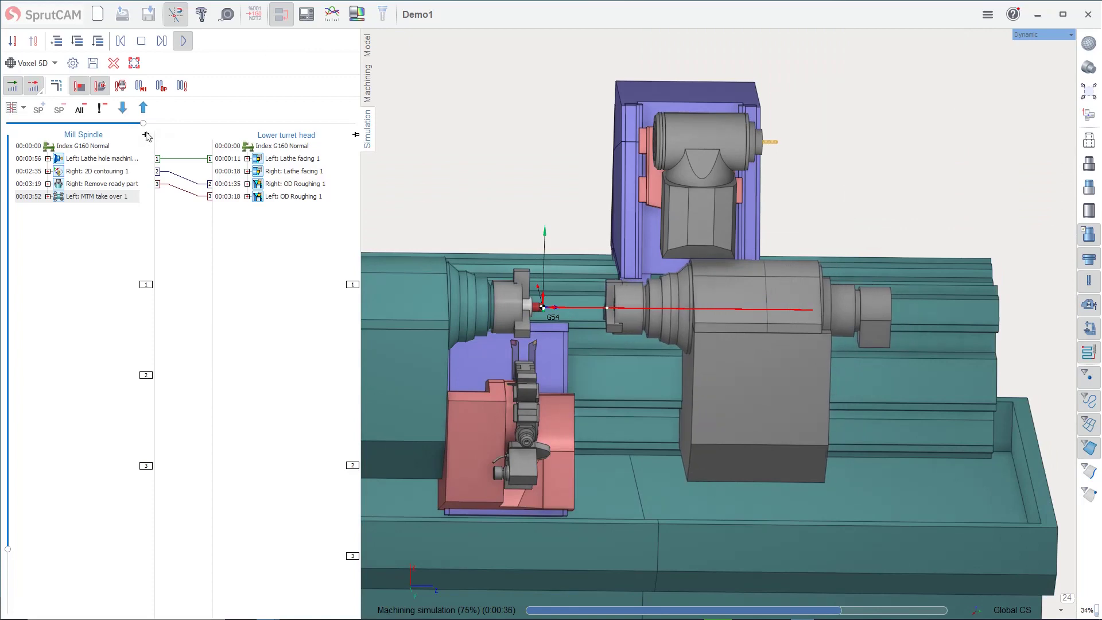
left_click_drag(144, 128, 225, 128)
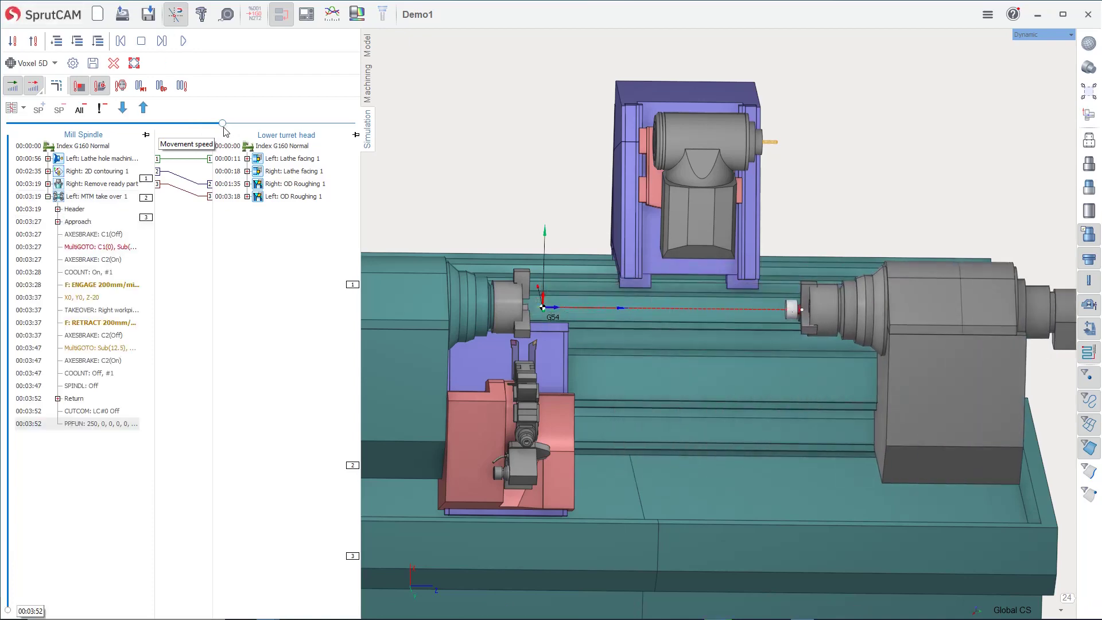
middle_click_drag(524, 304, 587, 301)
scroll(588, 283, "down", 2)
Open the project Demo_Tornio_15_1.stc and look over its part model and its list of machining operations.
left_click(369, 86)
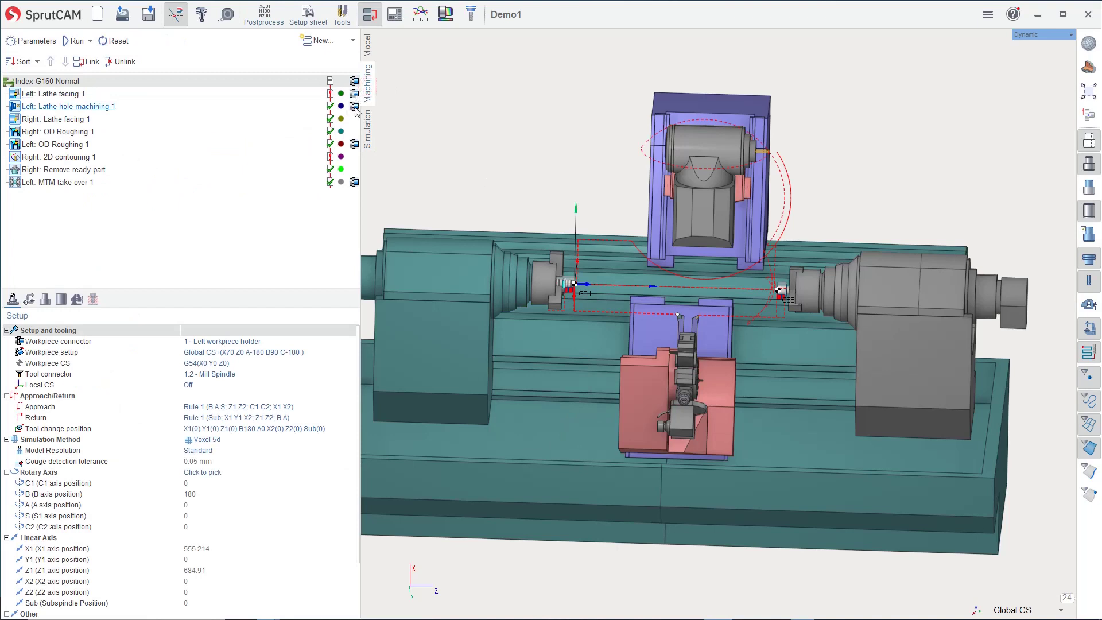
left_click(124, 19)
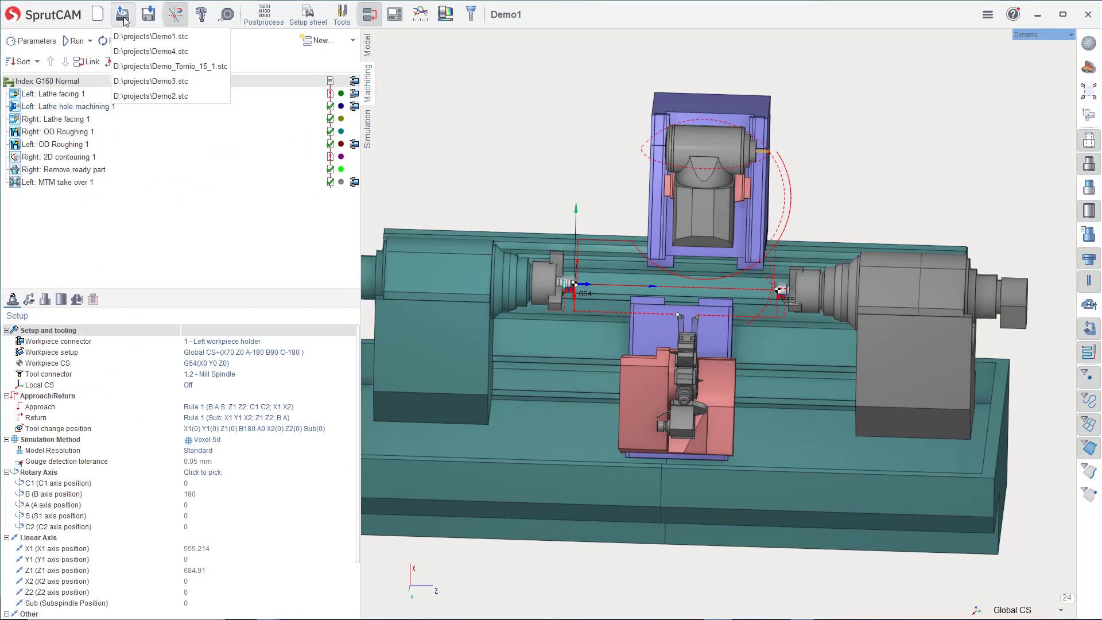
left_click(151, 66)
left_click(584, 321)
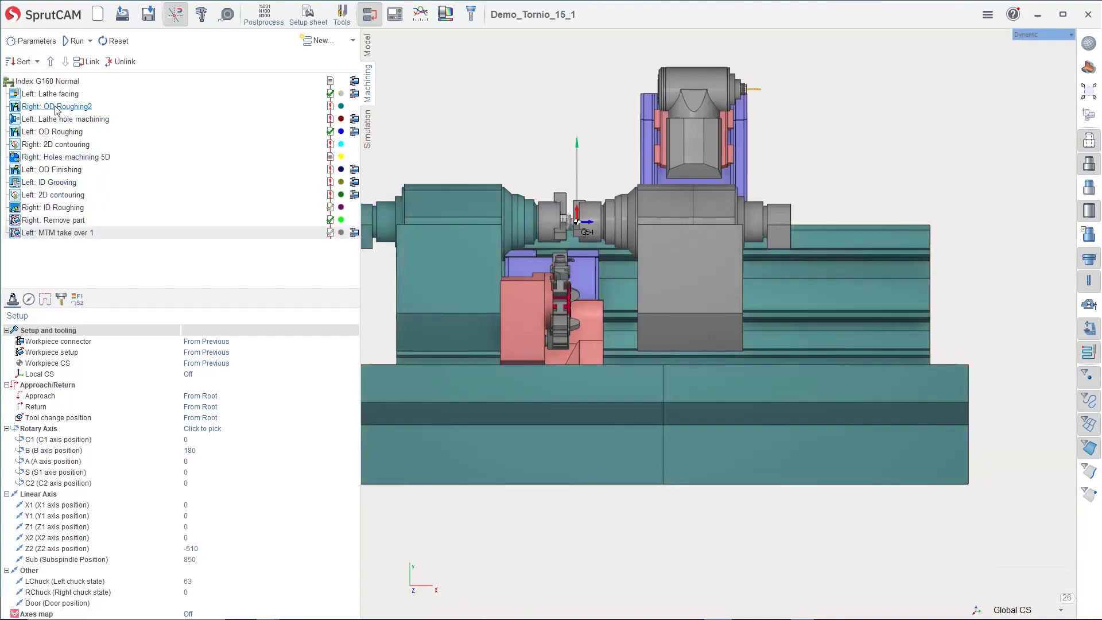
left_click(367, 49)
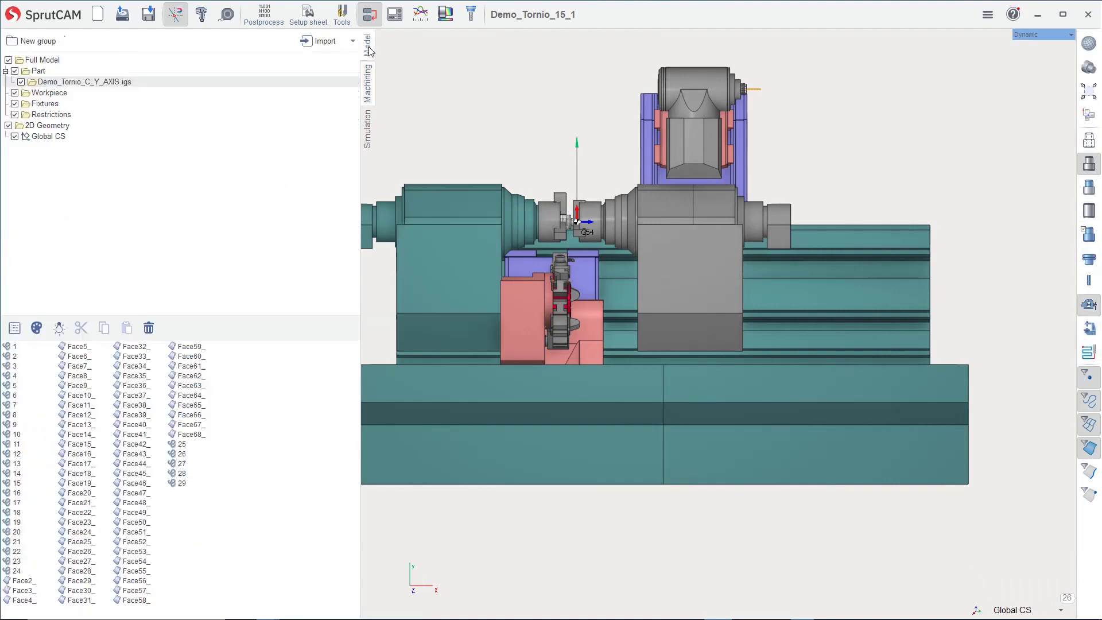
left_click(368, 95)
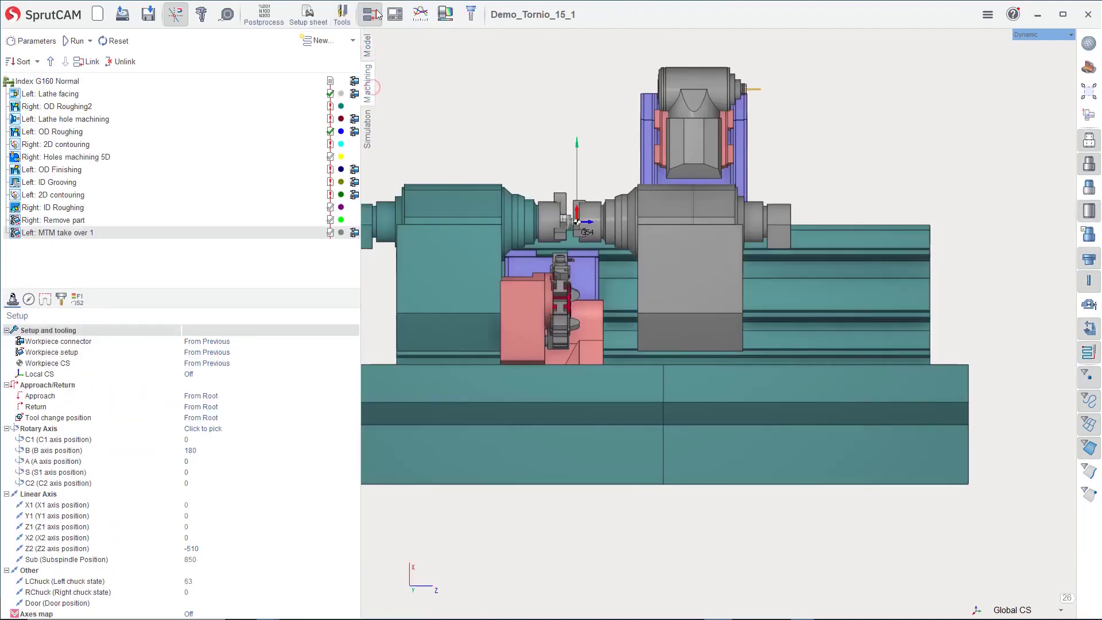
Simulate both channels of the opened project at a higher movement speed and examine the lower turret machining at the right spindle.
left_click(369, 136)
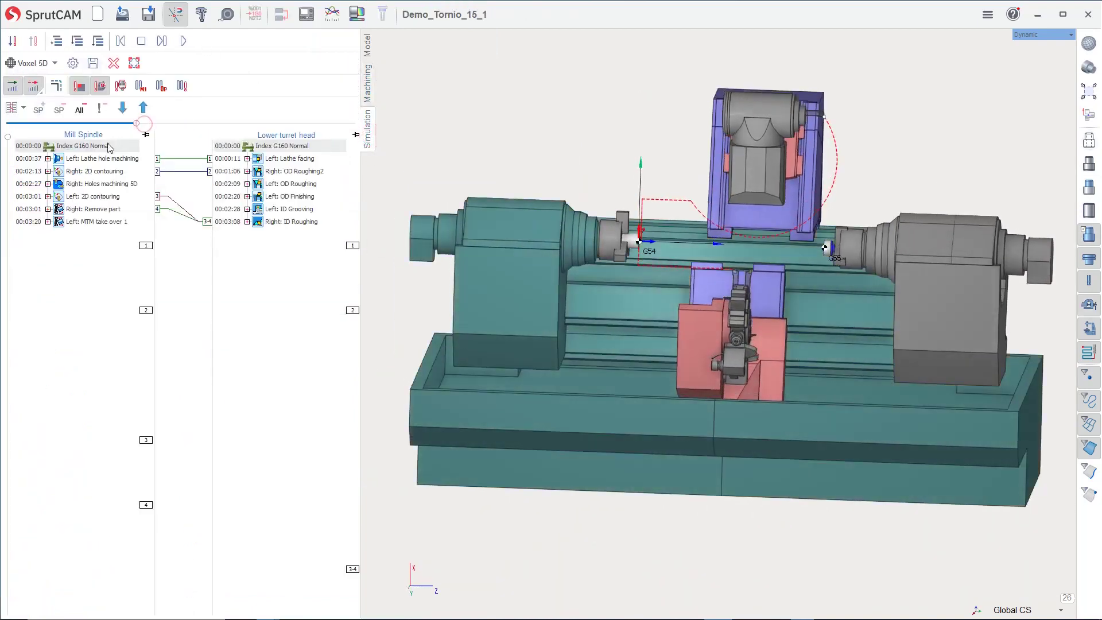
left_click(184, 41)
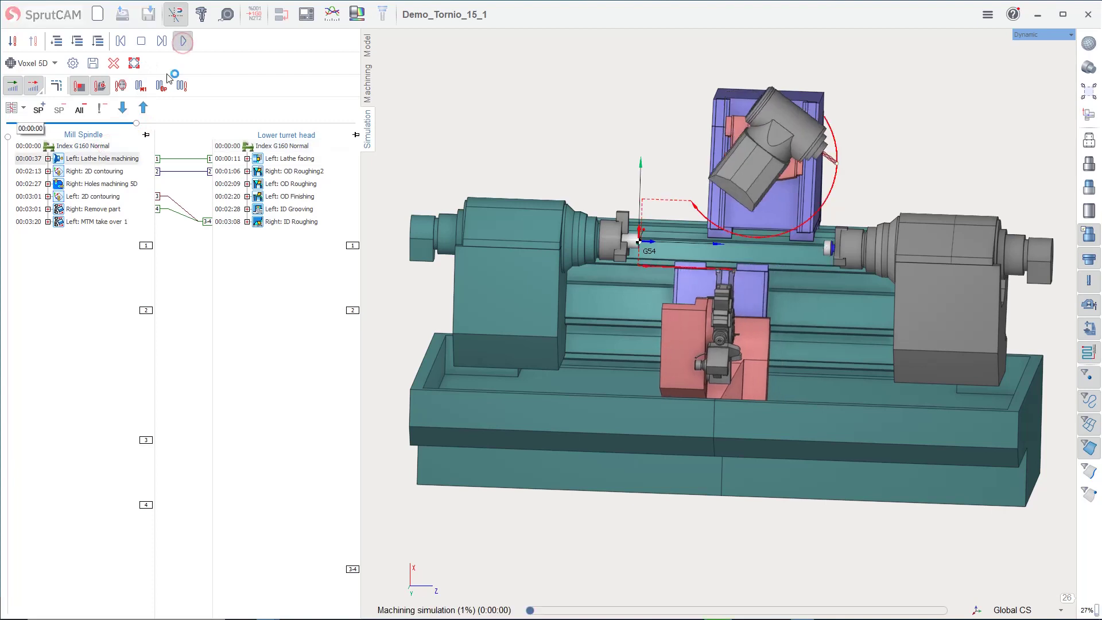
left_click_drag(138, 124, 225, 124)
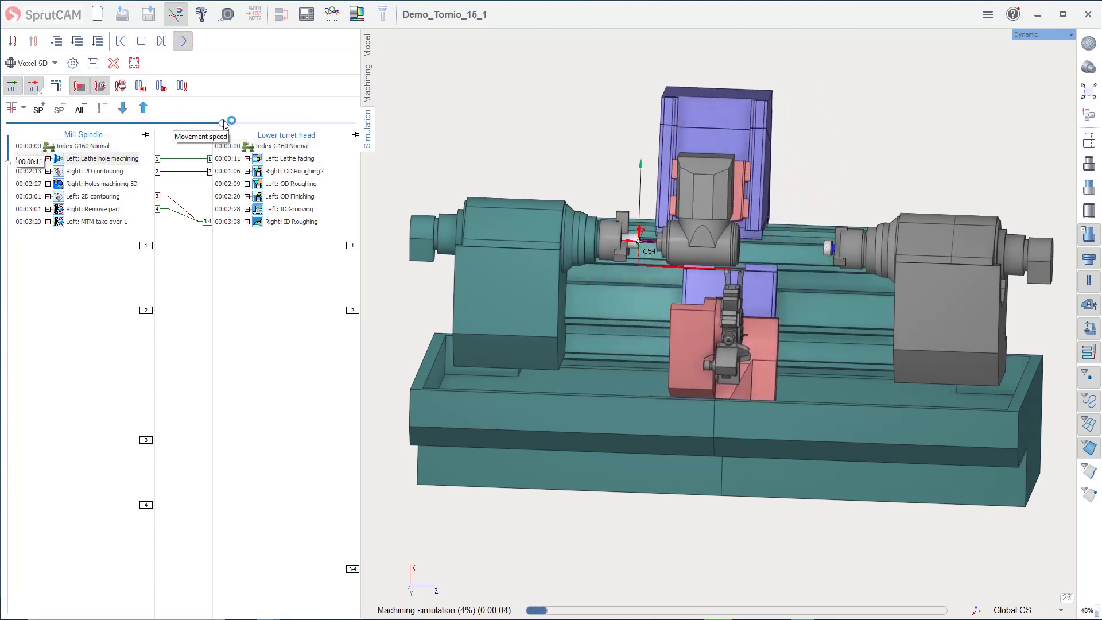
scroll(660, 211, "up", 2)
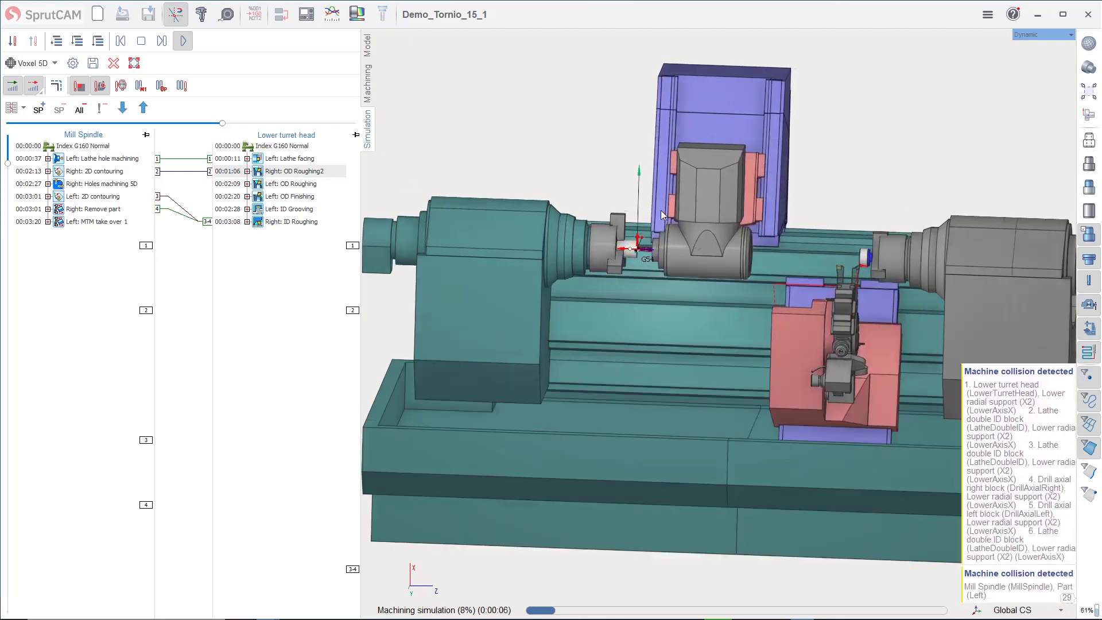
scroll(752, 218, "up", 3)
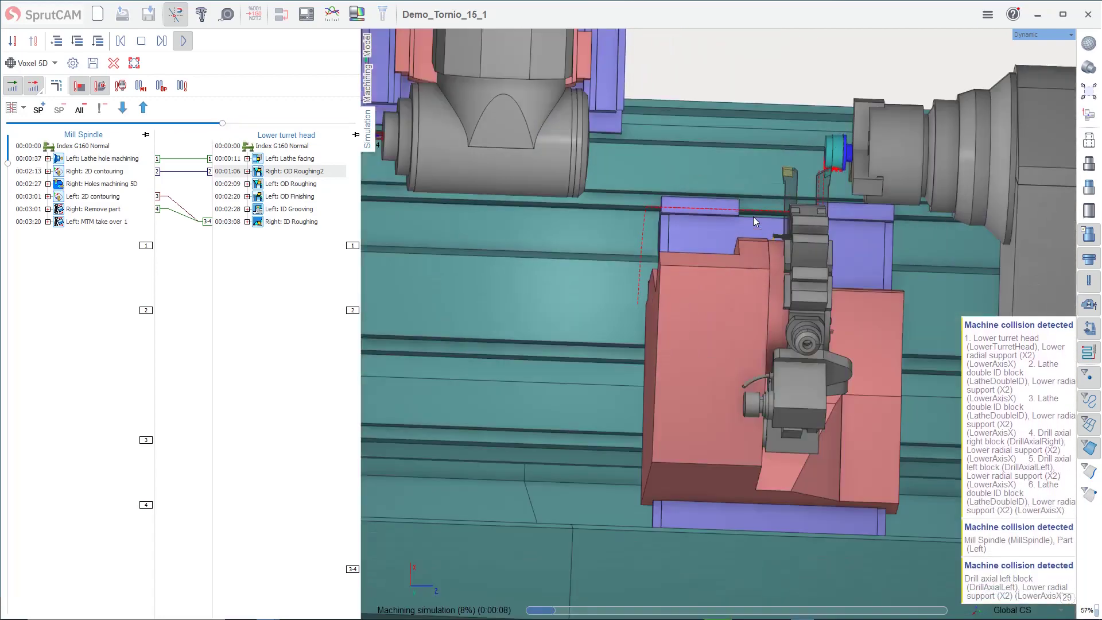
middle_click_drag(712, 255, 820, 292)
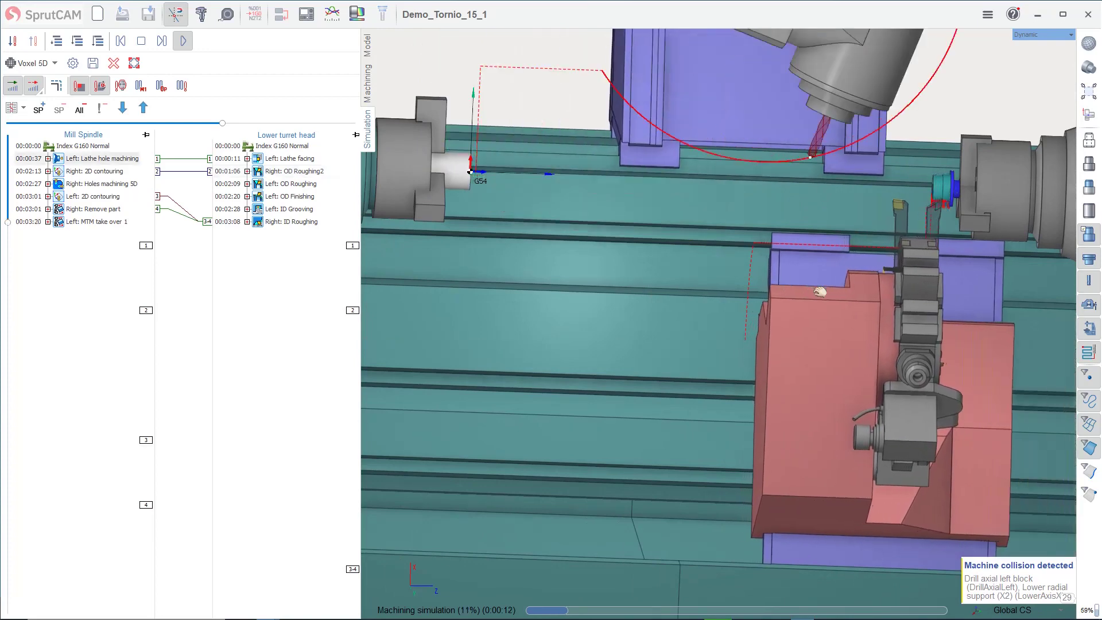